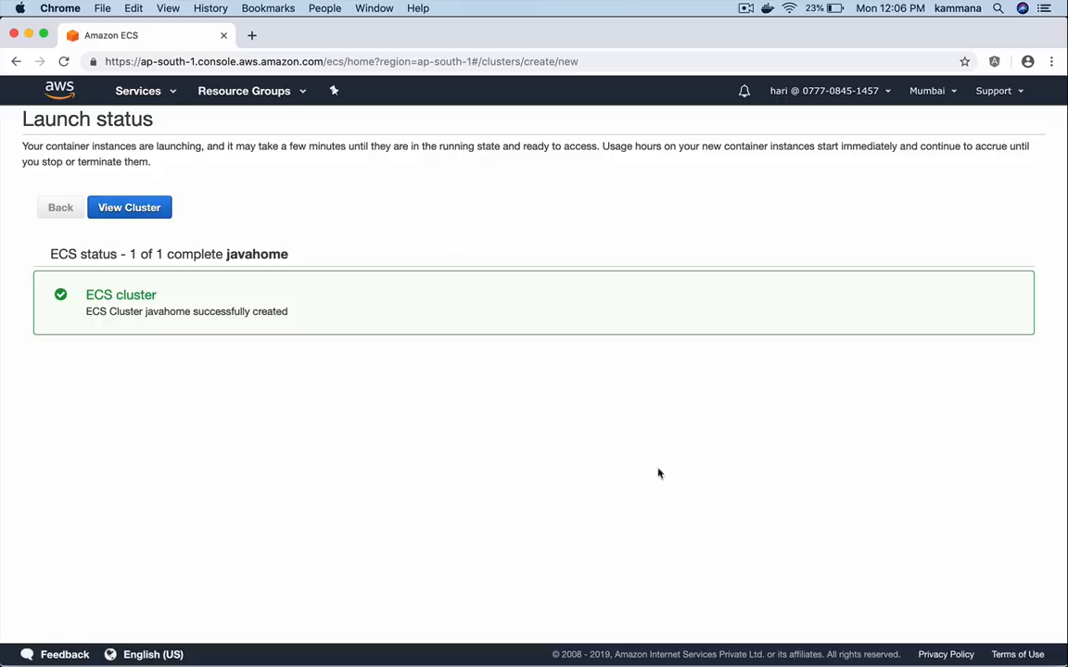
Open the new cluster, then start creating a task definition with FARGATE launch type compatibility
{"action": "left_click", "coordinate": [135, 208]}
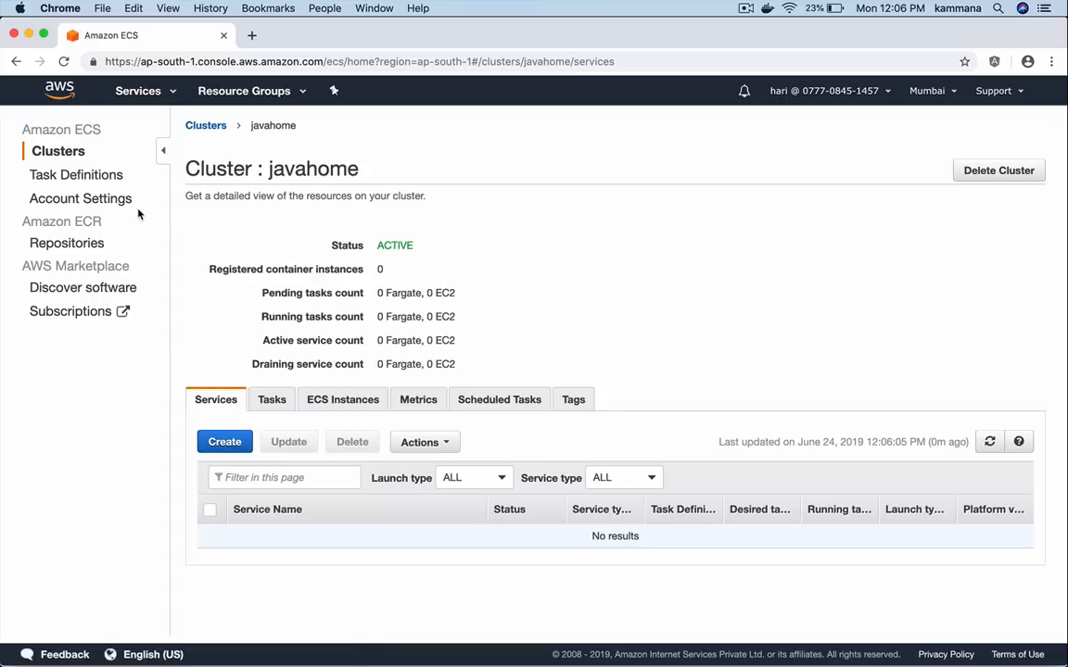
{"action": "left_click", "coordinate": [76, 177]}
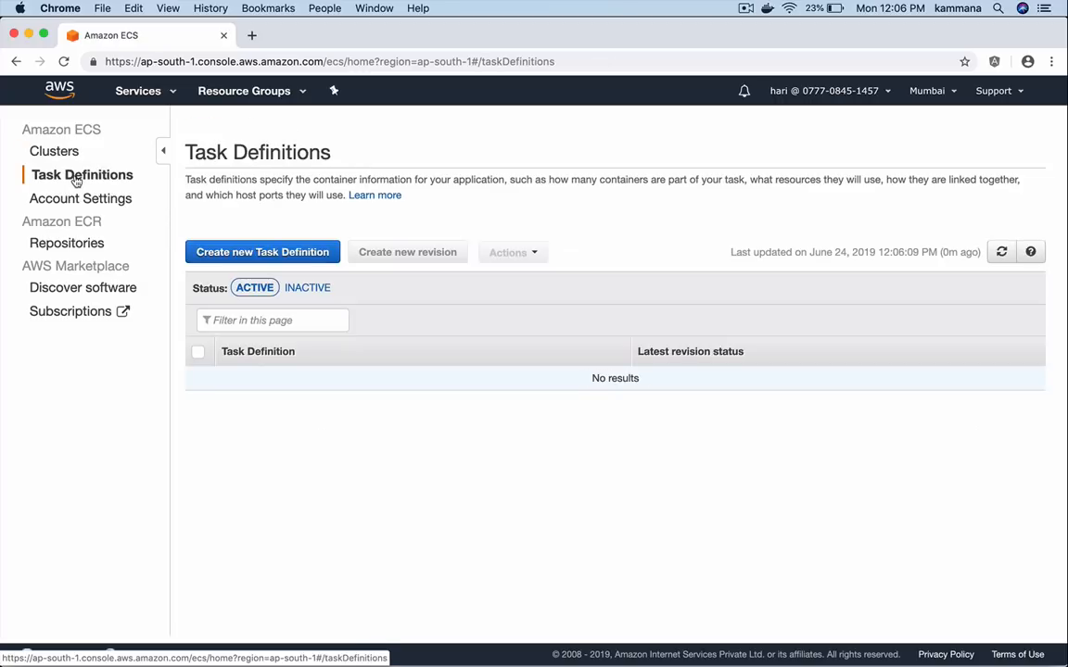
{"action": "left_click", "coordinate": [241, 255]}
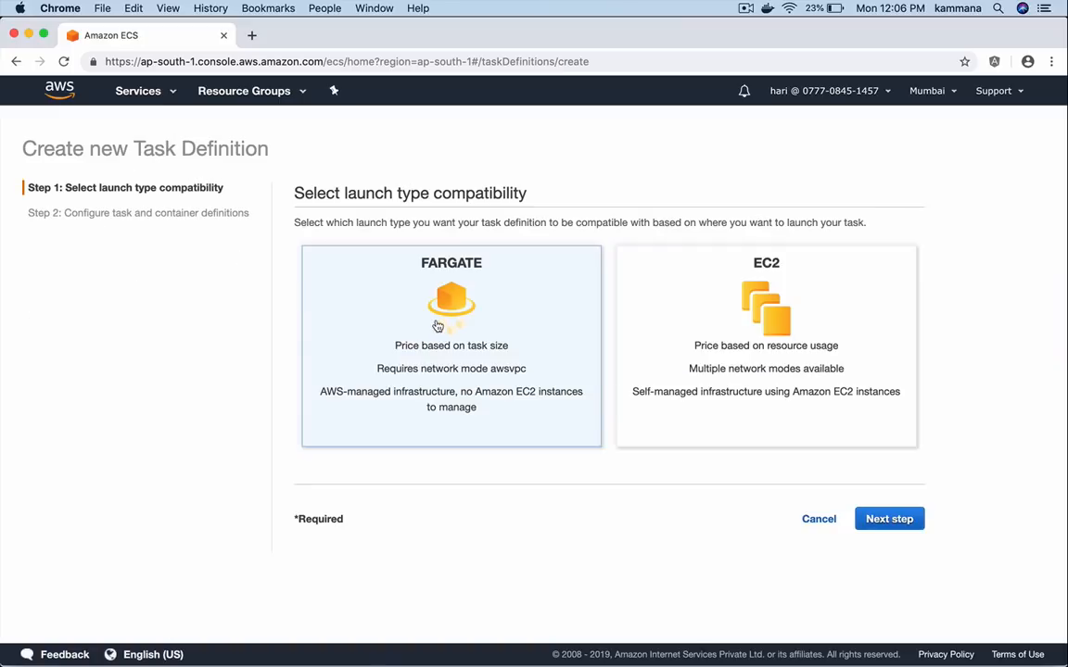
{"action": "left_click", "coordinate": [886, 519]}
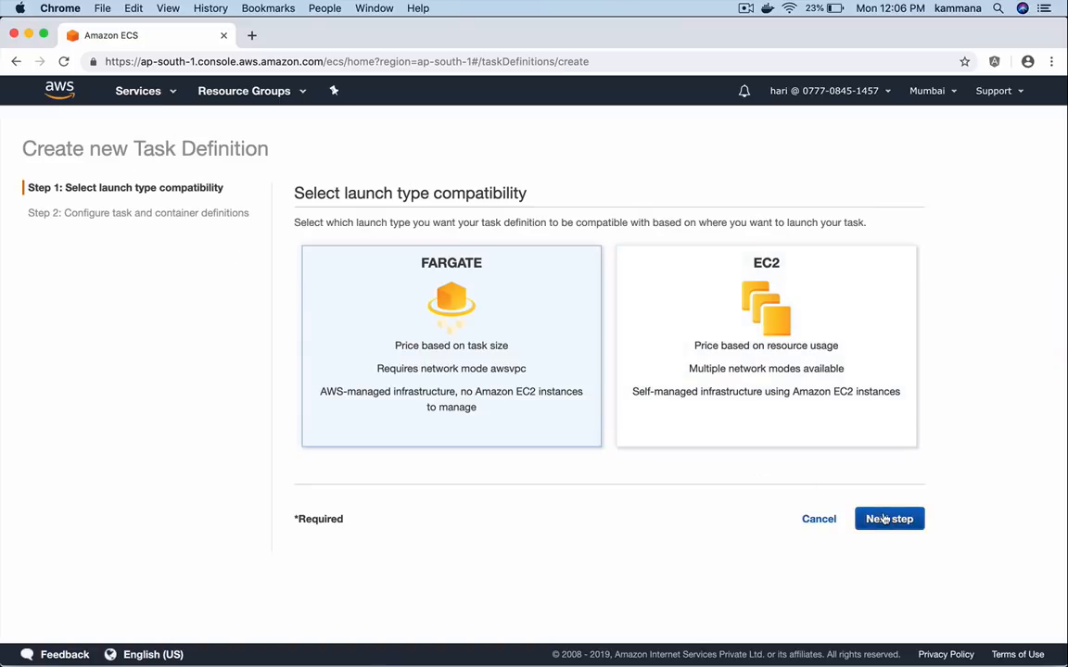
Name the task definition redis
{"action": "left_click", "coordinate": [548, 279]}
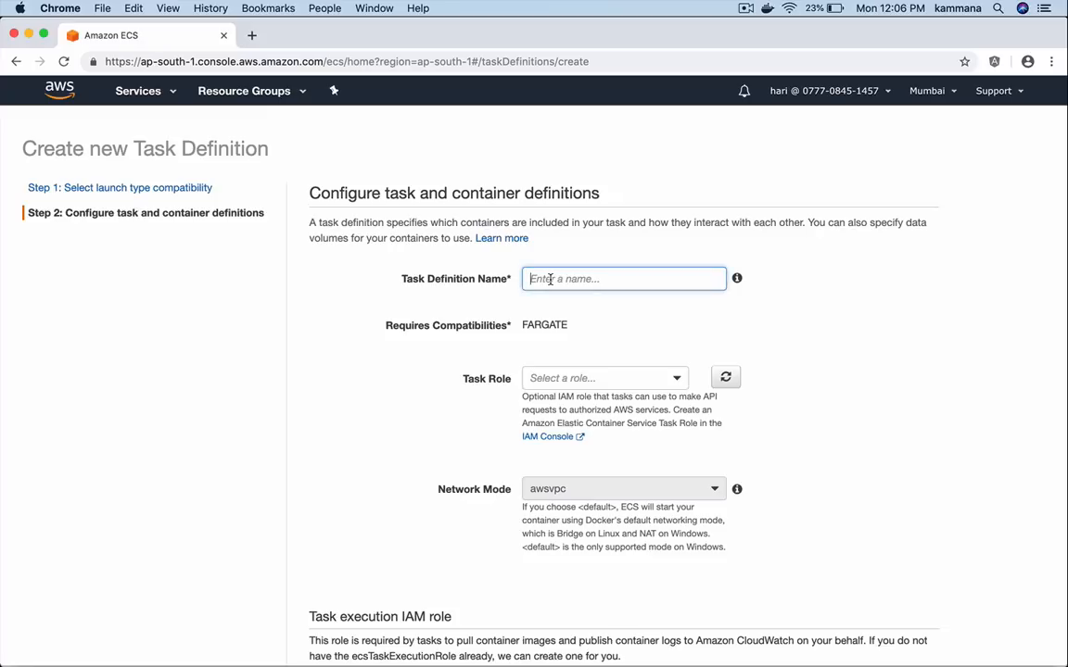
{"action": "type", "text": "redis"}
{"action": "left_click", "coordinate": [360, 411]}
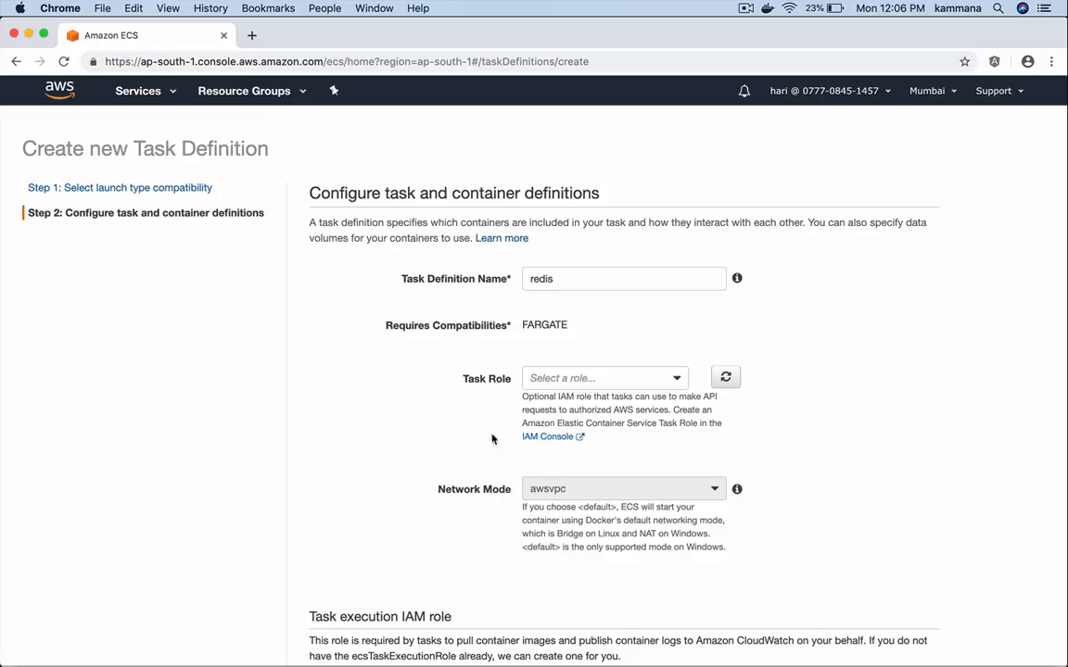
Choose ecsTaskExecutionRole as the task execution role
{"action": "scroll", "coordinate": [446, 445], "scroll_direction": "down", "scroll_amount": 2}
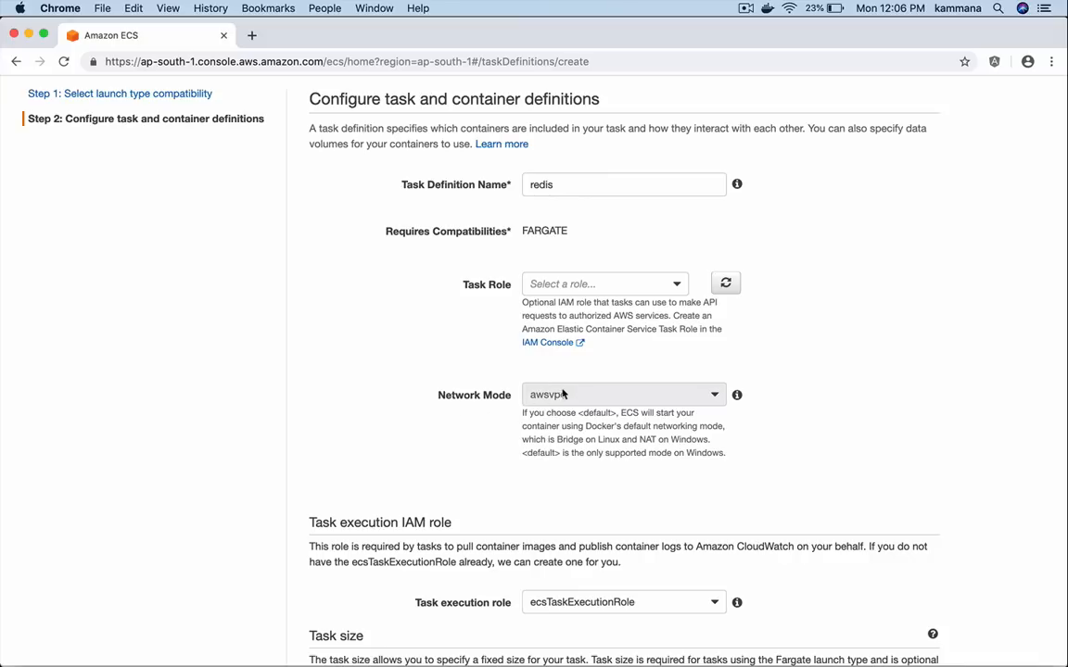
{"action": "scroll", "coordinate": [556, 418], "scroll_direction": "down", "scroll_amount": 5}
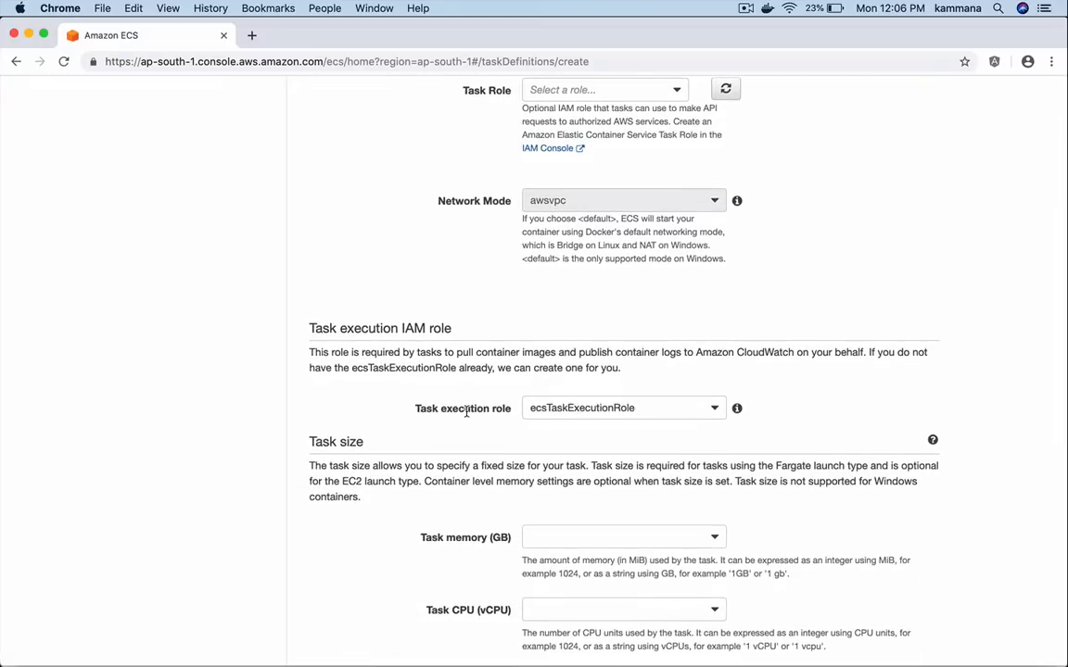
{"action": "left_click", "coordinate": [577, 409]}
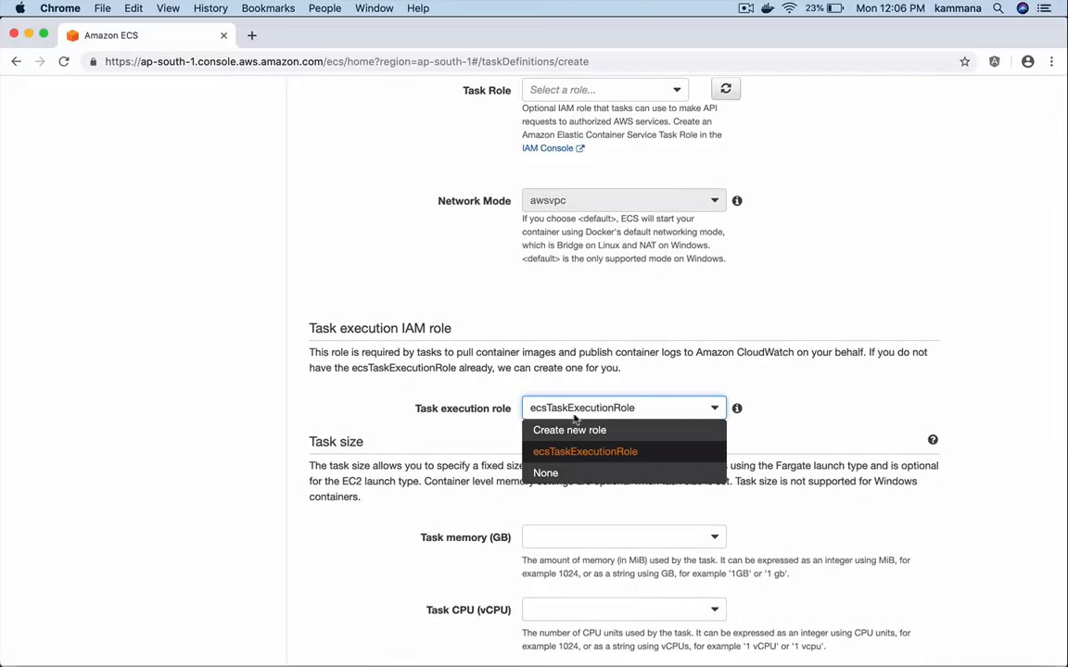
{"action": "left_click", "coordinate": [568, 452]}
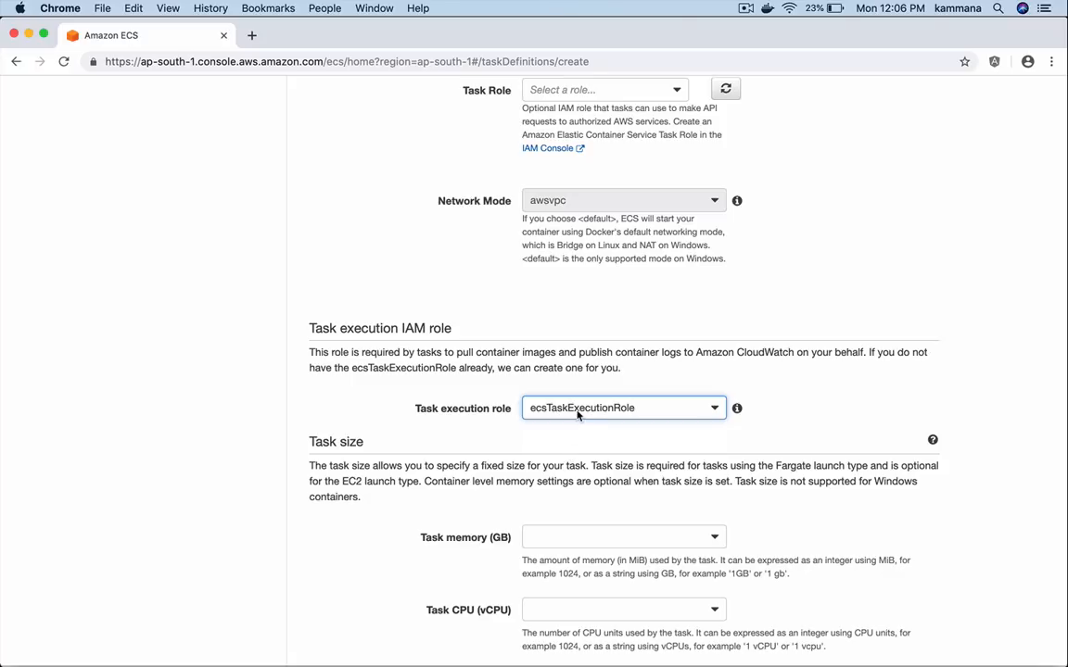
{"action": "left_click", "coordinate": [529, 408]}
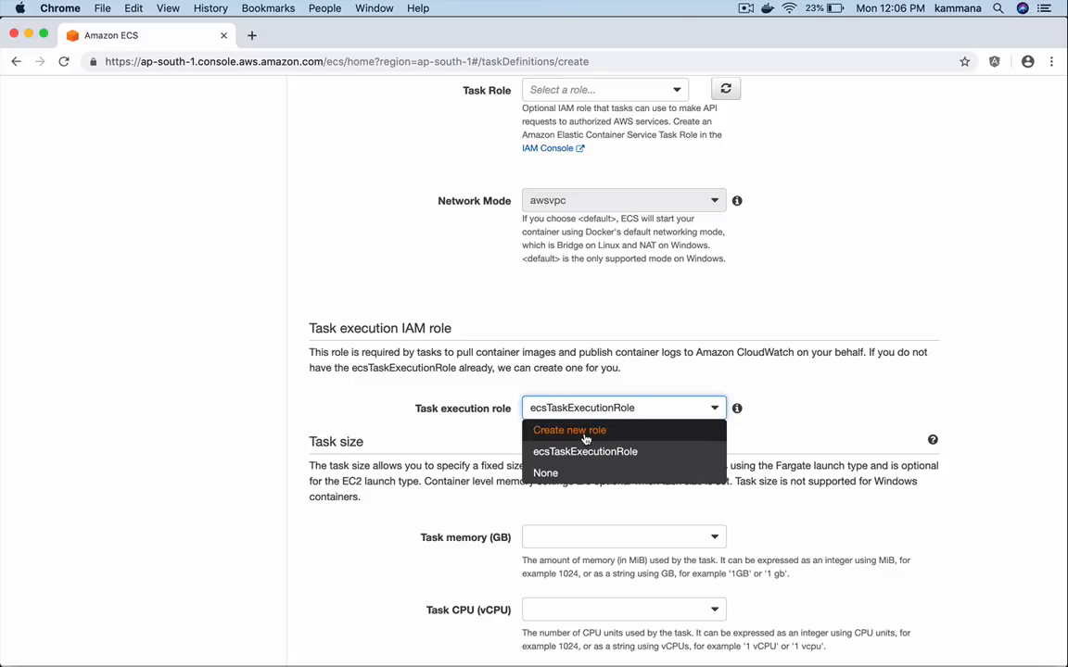
{"action": "left_click", "coordinate": [585, 431]}
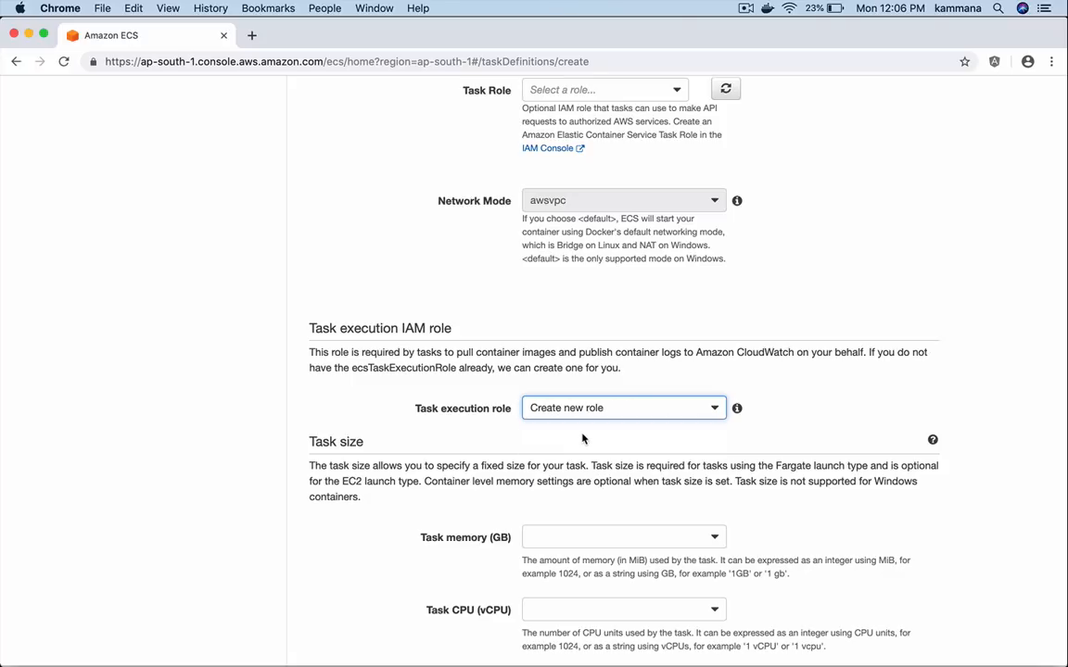
{"action": "left_click", "coordinate": [582, 413]}
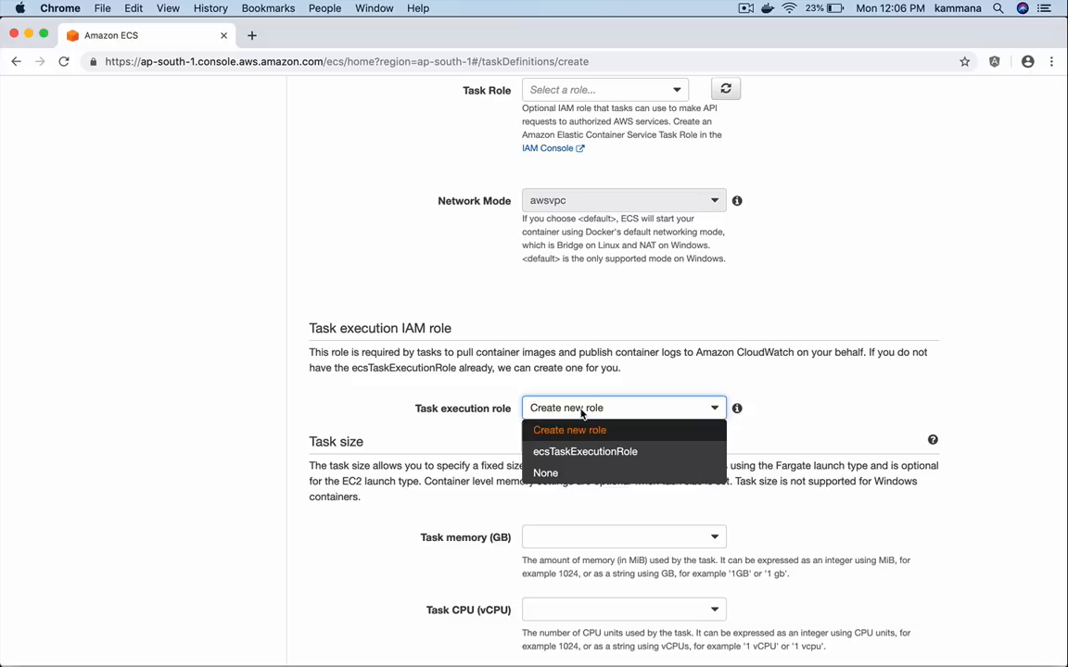
{"action": "left_click", "coordinate": [578, 454]}
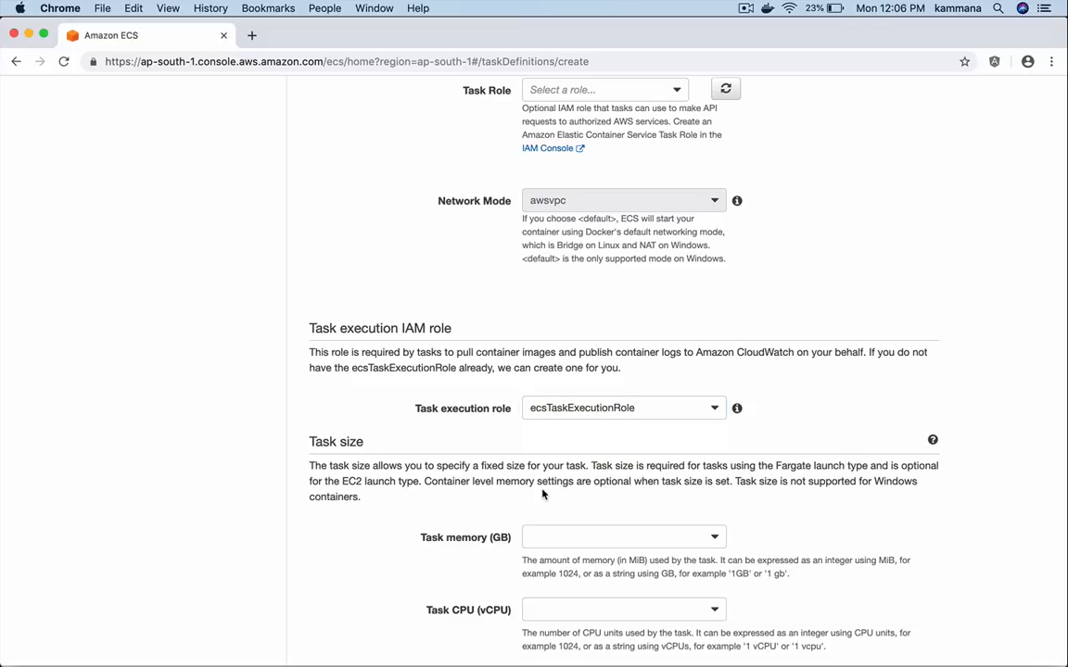
Set the task size to 1GB of memory and 0.5 vCPU
{"action": "scroll", "coordinate": [542, 494], "scroll_direction": "down", "scroll_amount": 3}
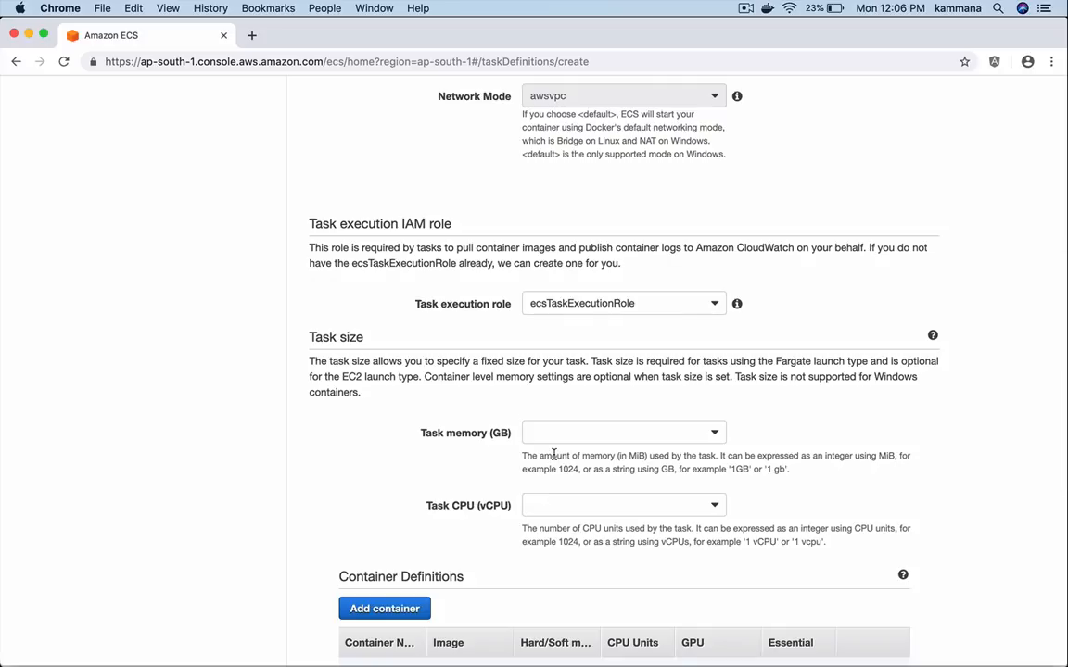
{"action": "double_click", "coordinate": [466, 432]}
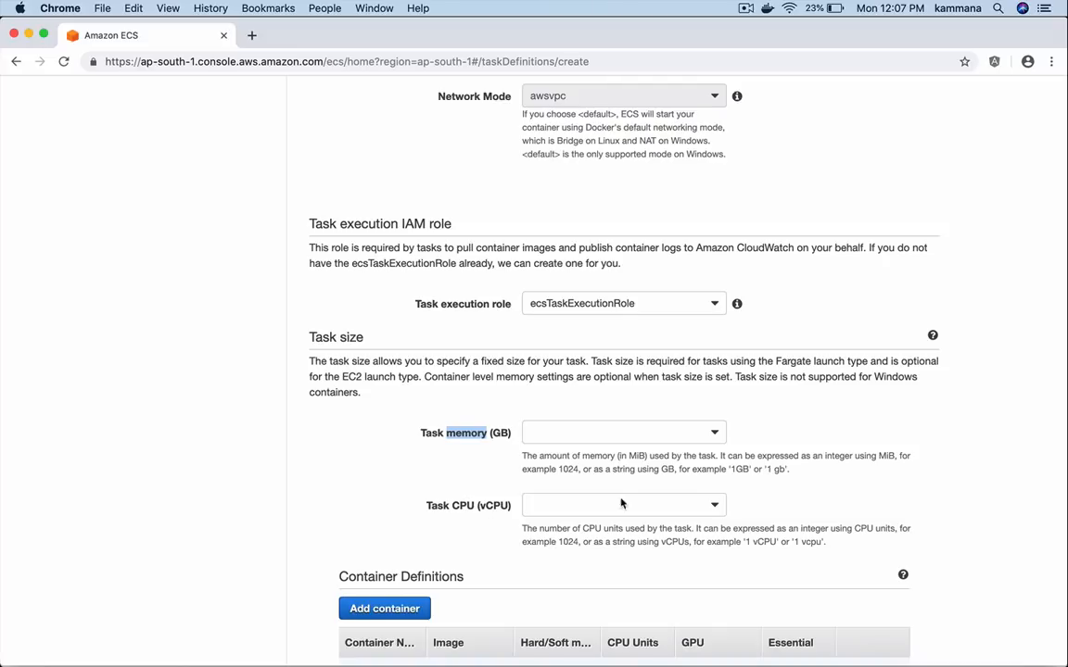
{"action": "left_click", "coordinate": [610, 436]}
{"action": "left_click", "coordinate": [574, 476]}
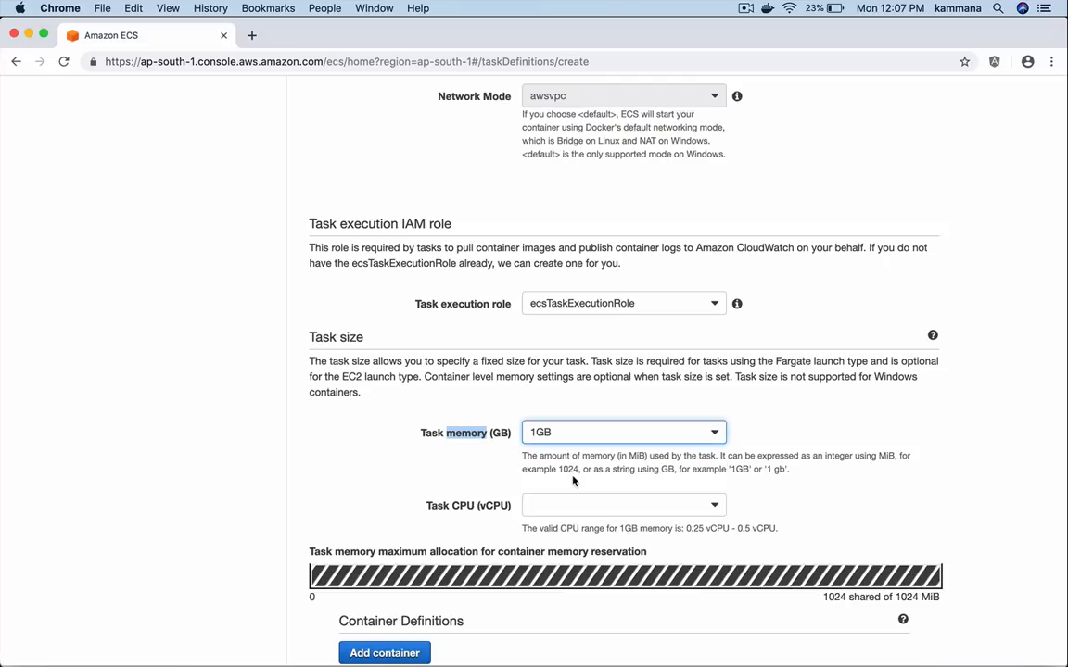
{"action": "left_click", "coordinate": [559, 506]}
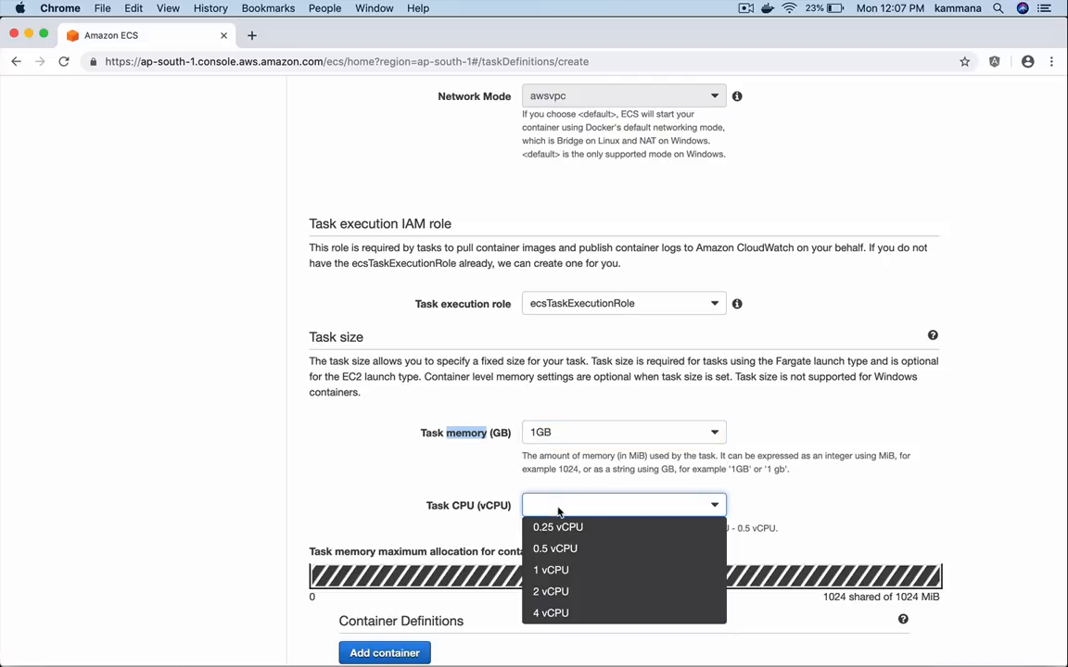
{"action": "left_click", "coordinate": [554, 548]}
{"action": "left_click", "coordinate": [729, 507]}
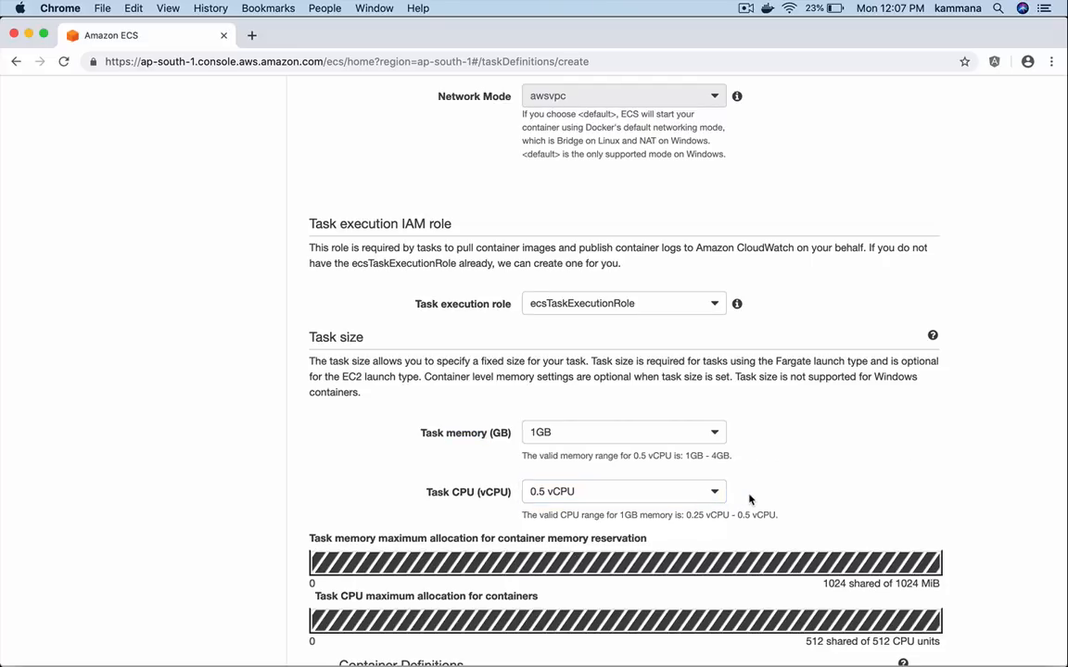
Start a new container definition named redis that uses the image redis:latest
{"action": "scroll", "coordinate": [749, 501], "scroll_direction": "down", "scroll_amount": 5}
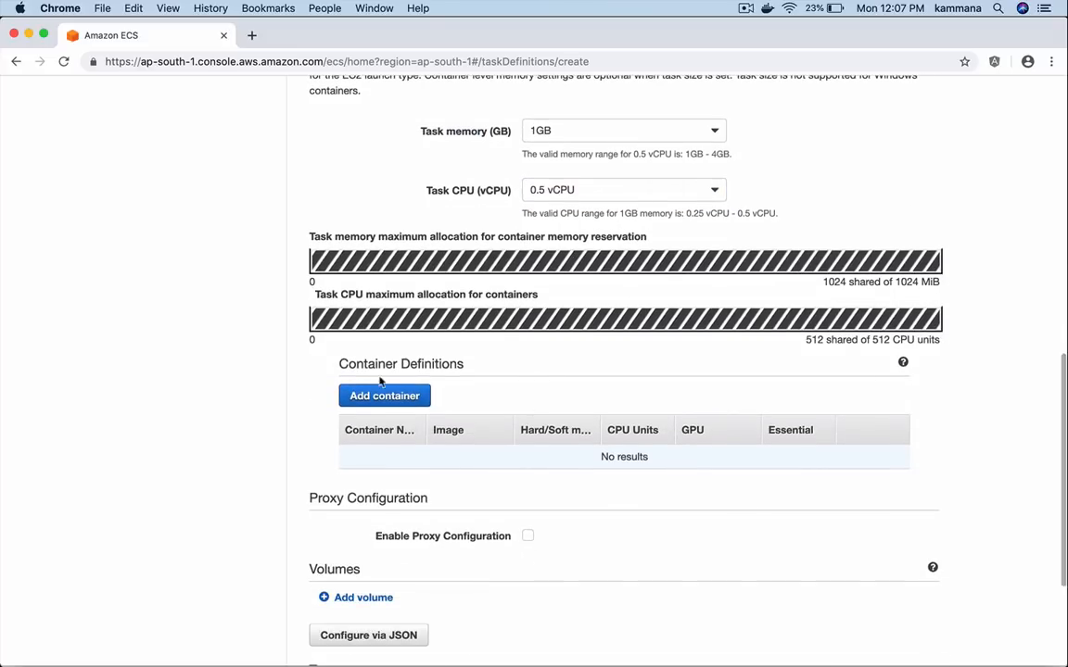
{"action": "left_click", "coordinate": [368, 398]}
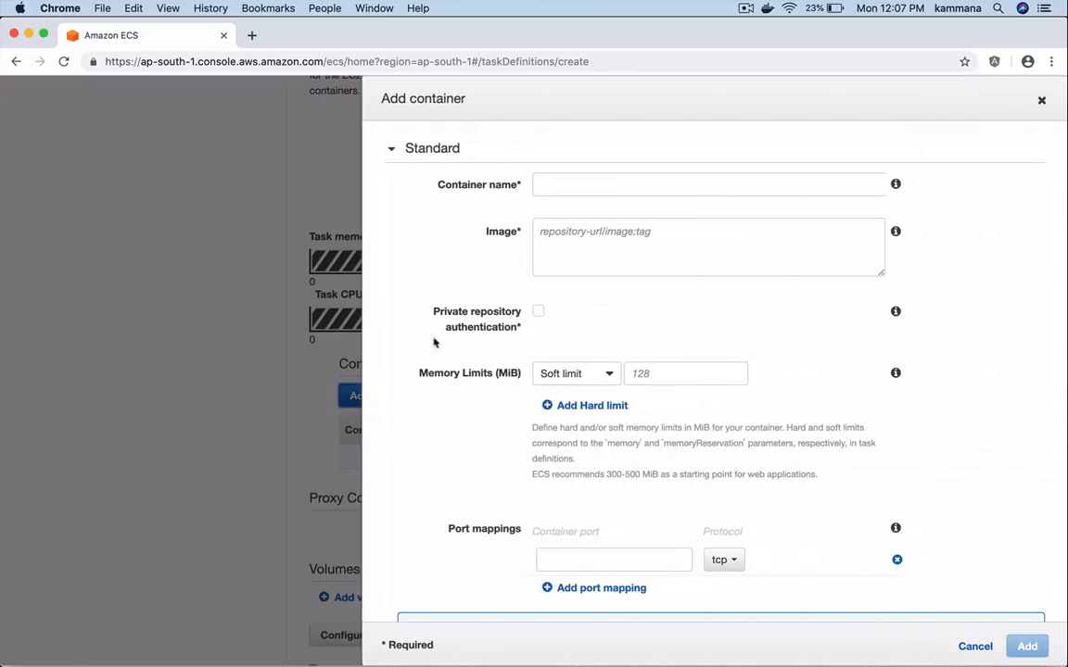
{"action": "left_click", "coordinate": [577, 189]}
{"action": "type", "text": "redis"}
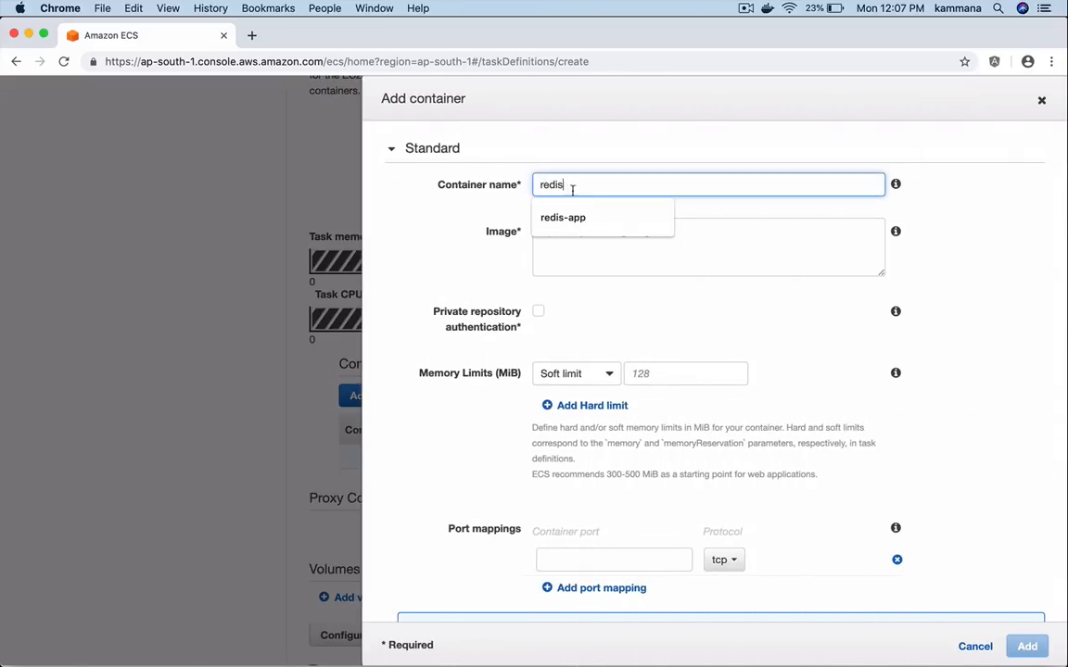
{"action": "left_click", "coordinate": [564, 252]}
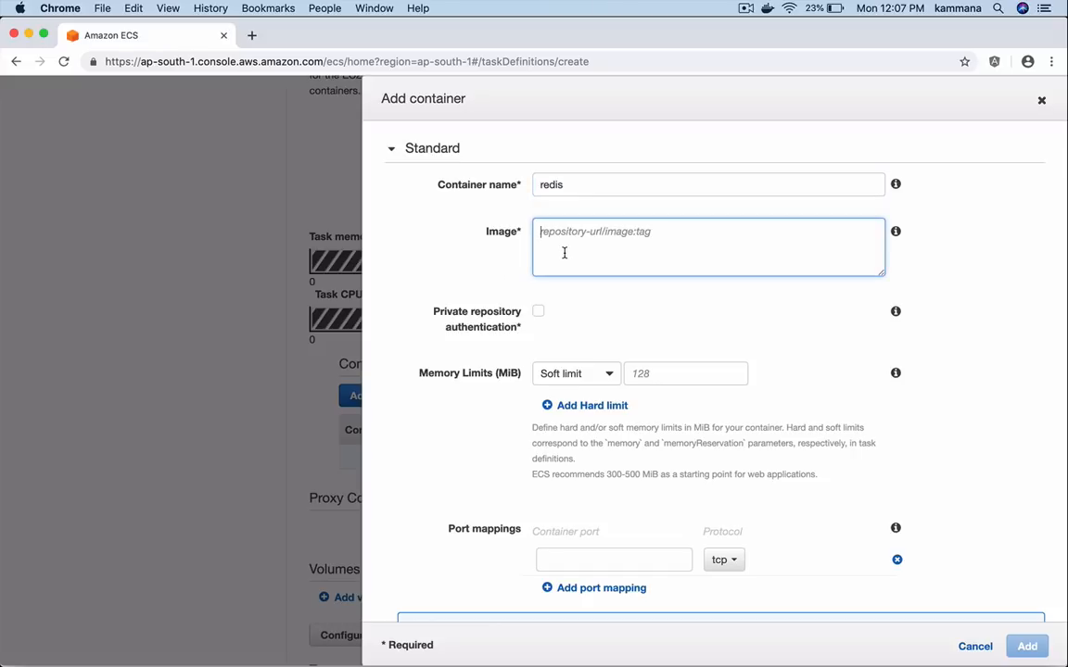
{"action": "type", "text": "re"}
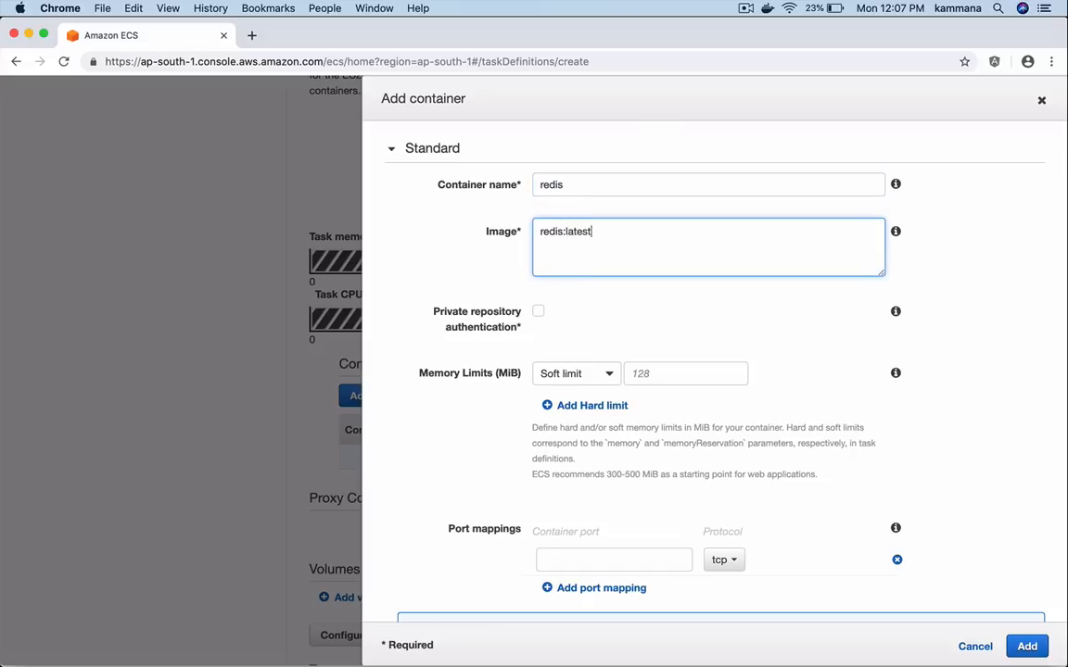
{"action": "type", "text": "dis:latest"}
{"action": "left_click", "coordinate": [491, 266]}
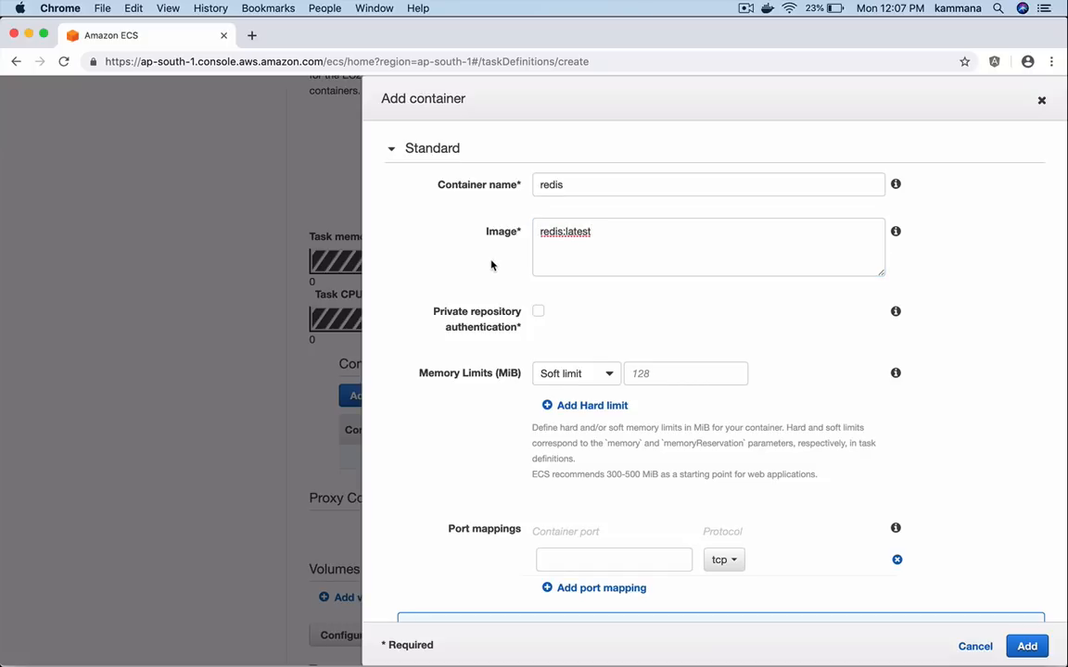
Set the container's soft memory limit to 128 MiB
{"action": "scroll", "coordinate": [464, 393], "scroll_direction": "down", "scroll_amount": 1}
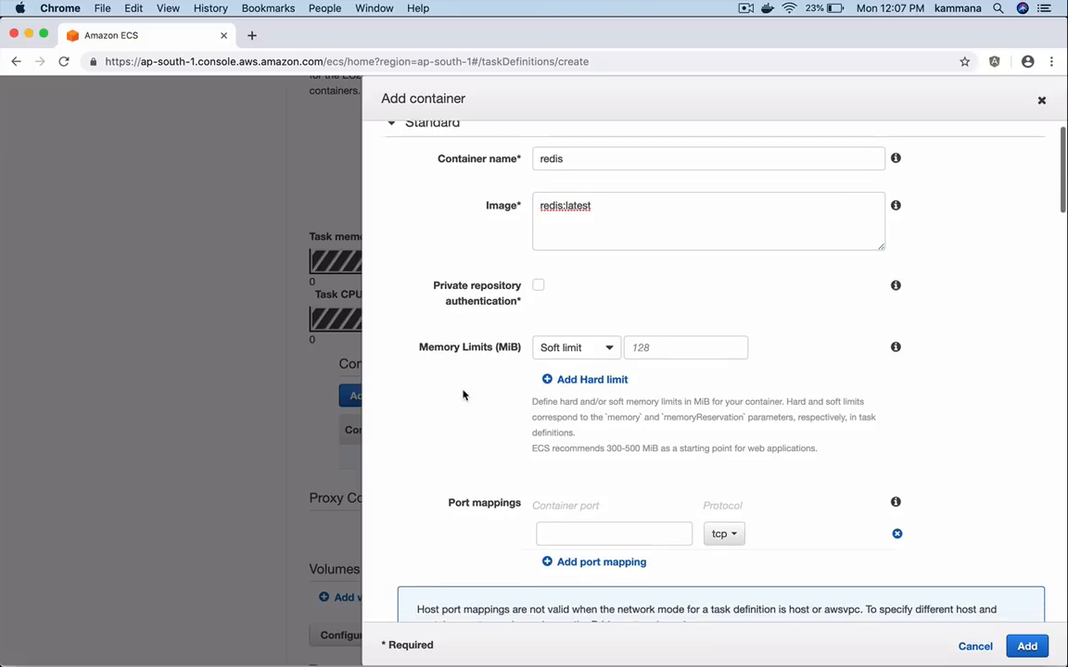
{"action": "left_click", "coordinate": [638, 345]}
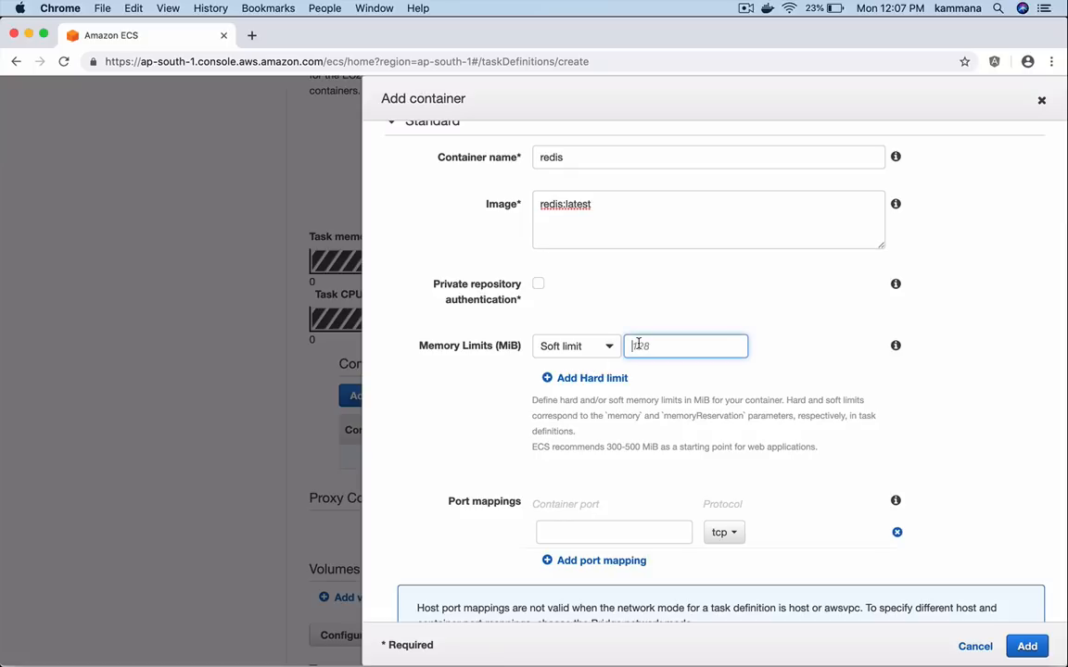
{"action": "type", "text": "12"}
Set the container's CPU units to 512 in the environment settings of the advanced configuration
{"action": "scroll", "coordinate": [614, 441], "scroll_direction": "down", "scroll_amount": 3}
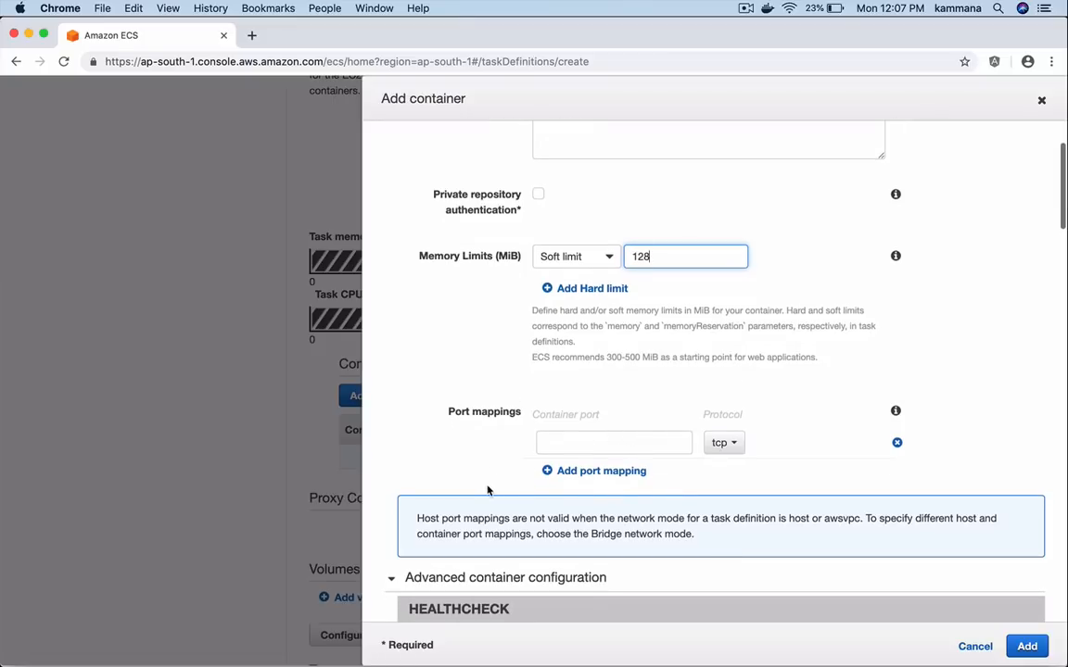
{"action": "scroll", "coordinate": [489, 490], "scroll_direction": "down", "scroll_amount": 3}
{"action": "scroll", "coordinate": [489, 491], "scroll_direction": "down", "scroll_amount": 4}
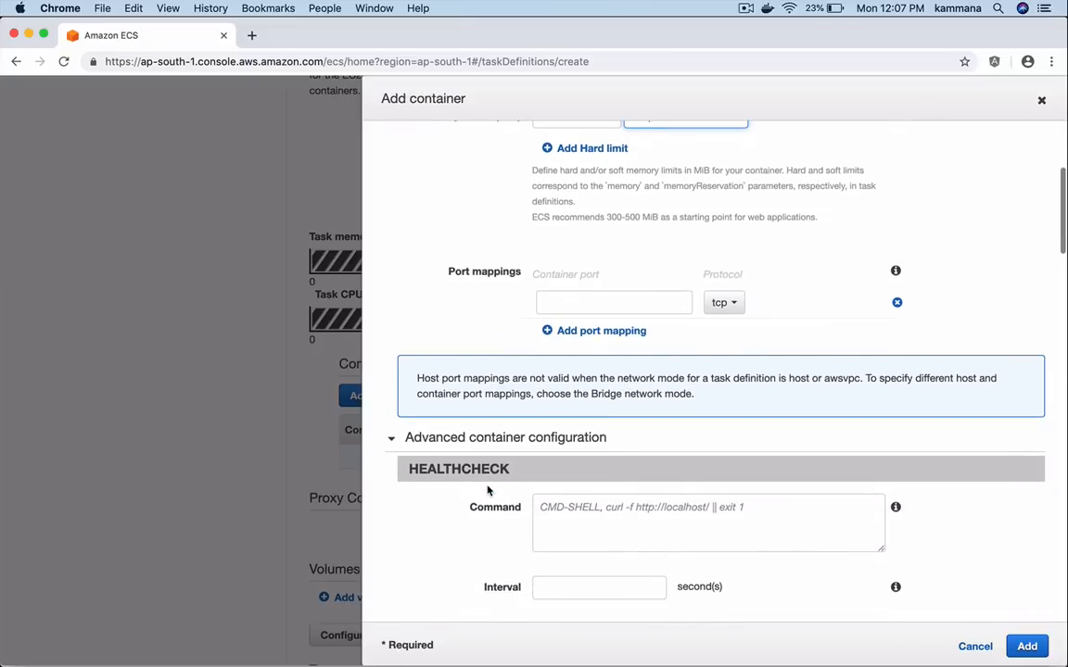
{"action": "scroll", "coordinate": [488, 490], "scroll_direction": "down", "scroll_amount": 5}
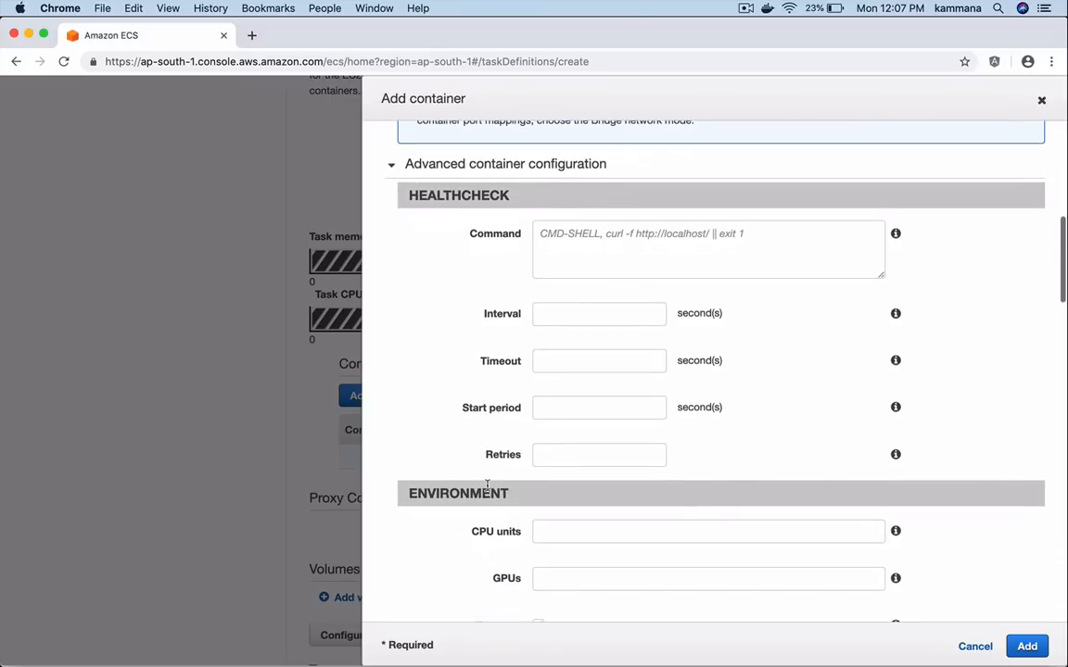
{"action": "left_click", "coordinate": [548, 530]}
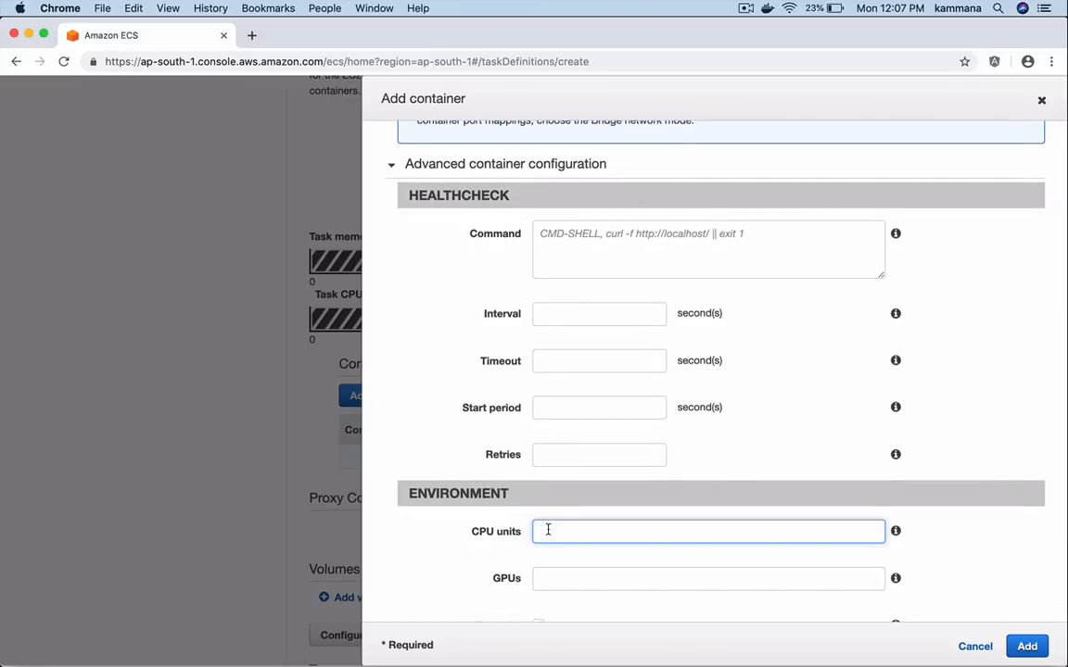
{"action": "type", "text": "512"}
{"action": "key", "text": "Tab"}
Add the configured redis container to the task definition, keeping the default network, logging and resource limit settings
{"action": "scroll", "coordinate": [447, 580], "scroll_direction": "down", "scroll_amount": 12}
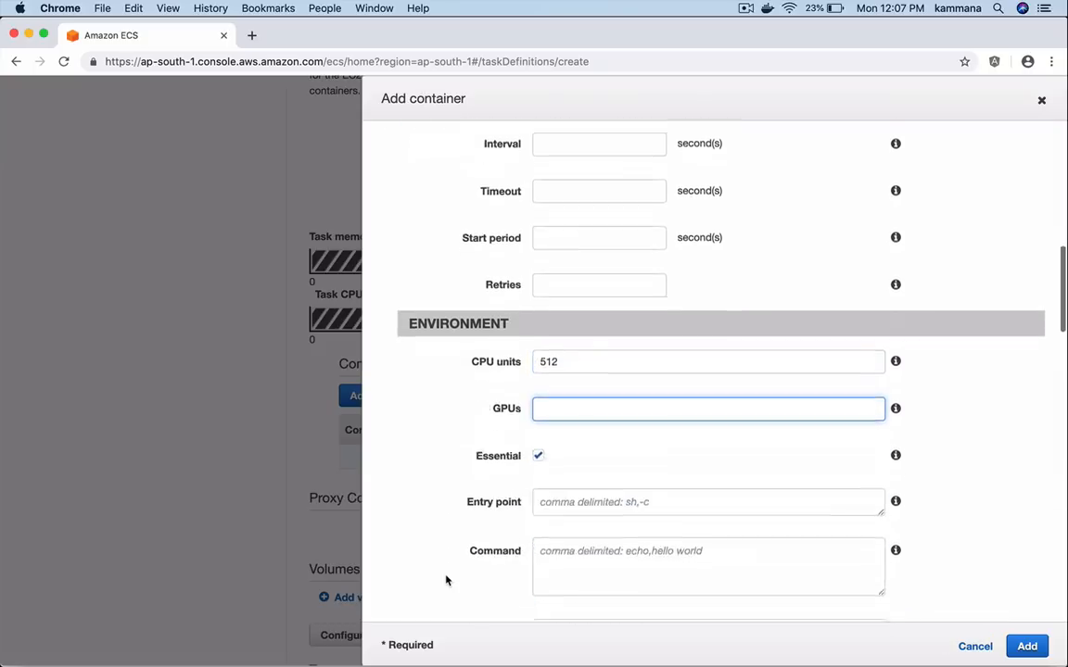
{"action": "scroll", "coordinate": [446, 580], "scroll_direction": "down", "scroll_amount": 20}
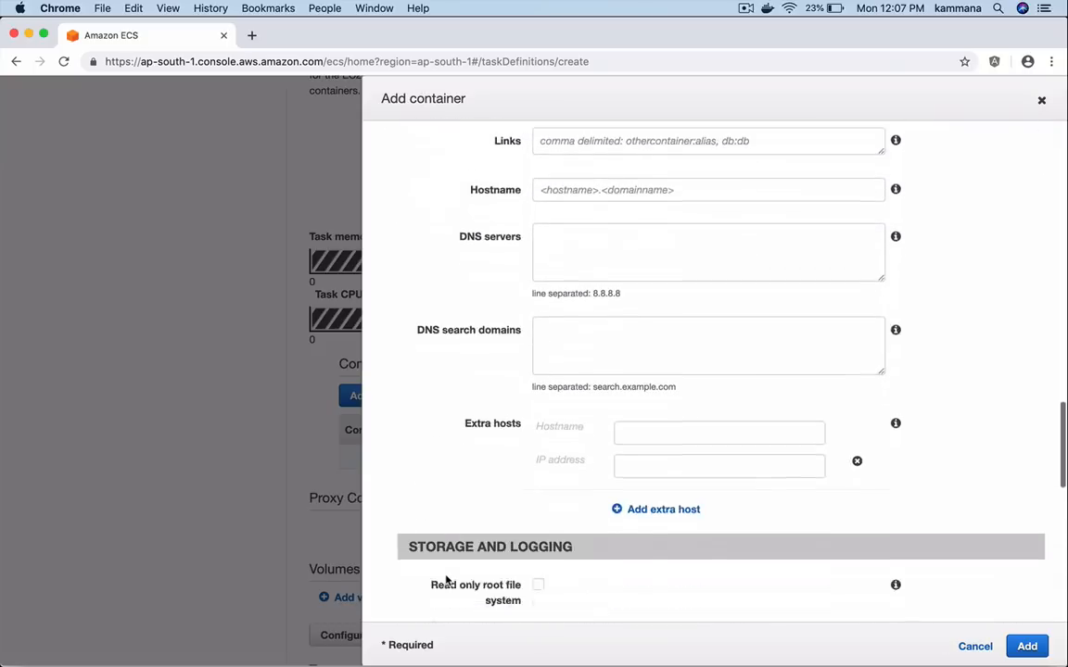
{"action": "scroll", "coordinate": [445, 580], "scroll_direction": "down", "scroll_amount": 10}
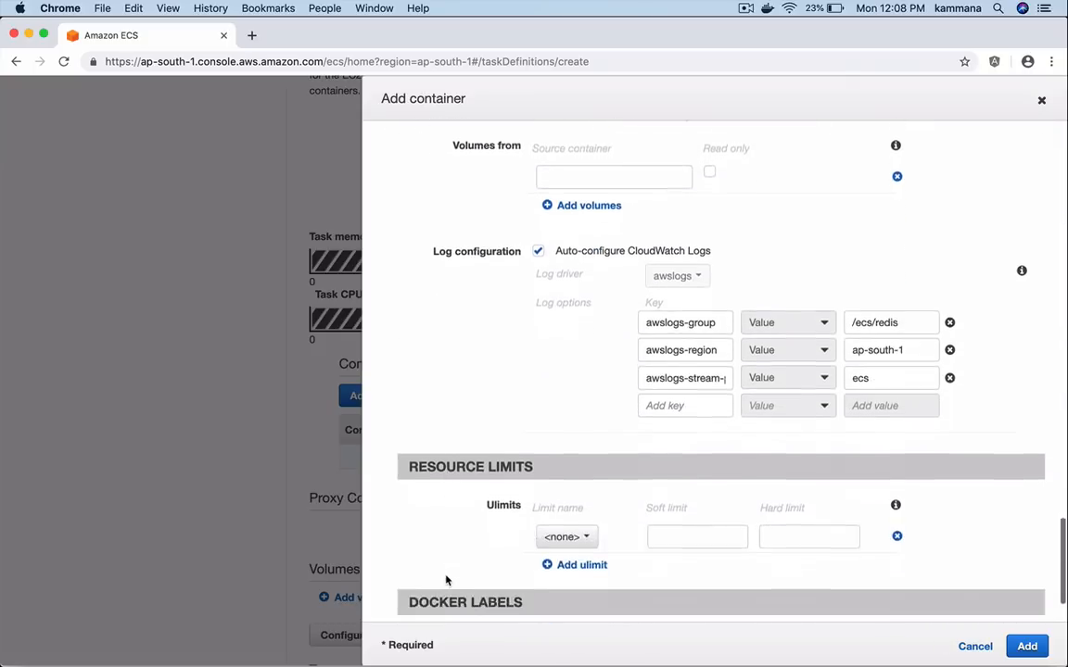
{"action": "left_click", "coordinate": [1028, 646]}
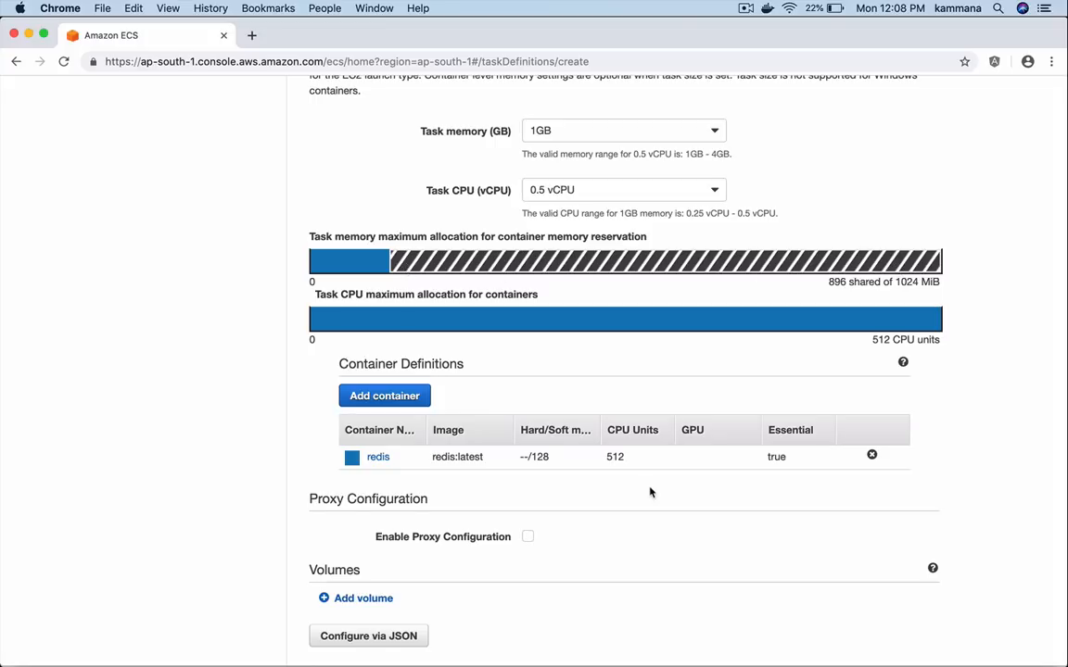
Review the task definition settings, create the redis task definition and open its details page
{"action": "scroll", "coordinate": [650, 492], "scroll_direction": "down", "scroll_amount": 4}
{"action": "scroll", "coordinate": [650, 492], "scroll_direction": "up", "scroll_amount": 5}
{"action": "scroll", "coordinate": [651, 492], "scroll_direction": "up", "scroll_amount": 10}
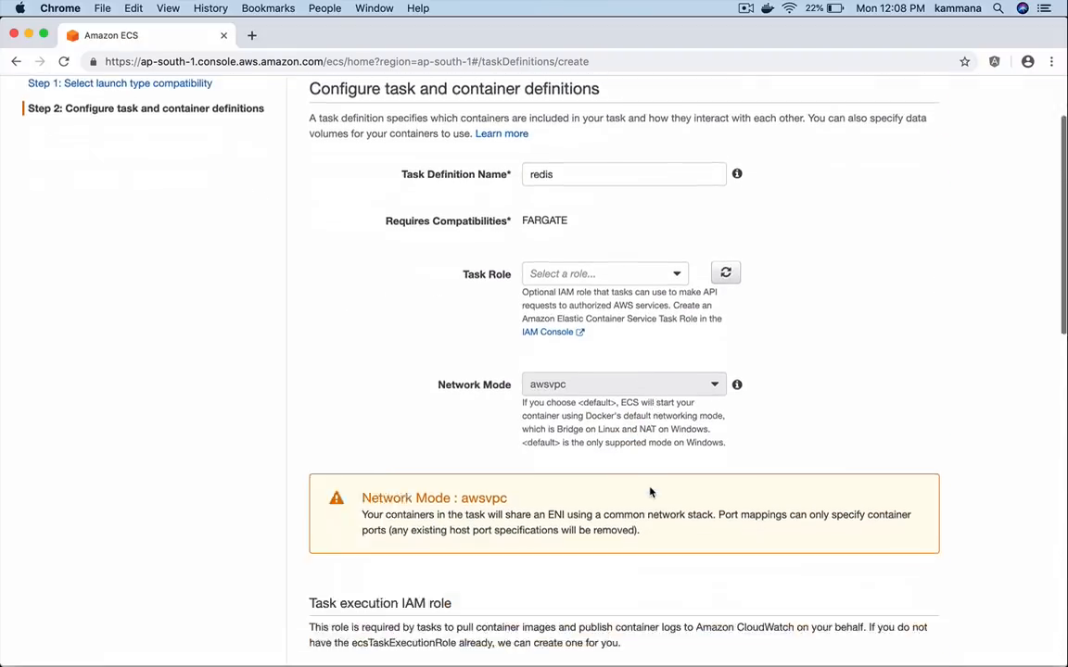
{"action": "scroll", "coordinate": [651, 492], "scroll_direction": "down", "scroll_amount": 5}
{"action": "scroll", "coordinate": [651, 492], "scroll_direction": "up", "scroll_amount": 5}
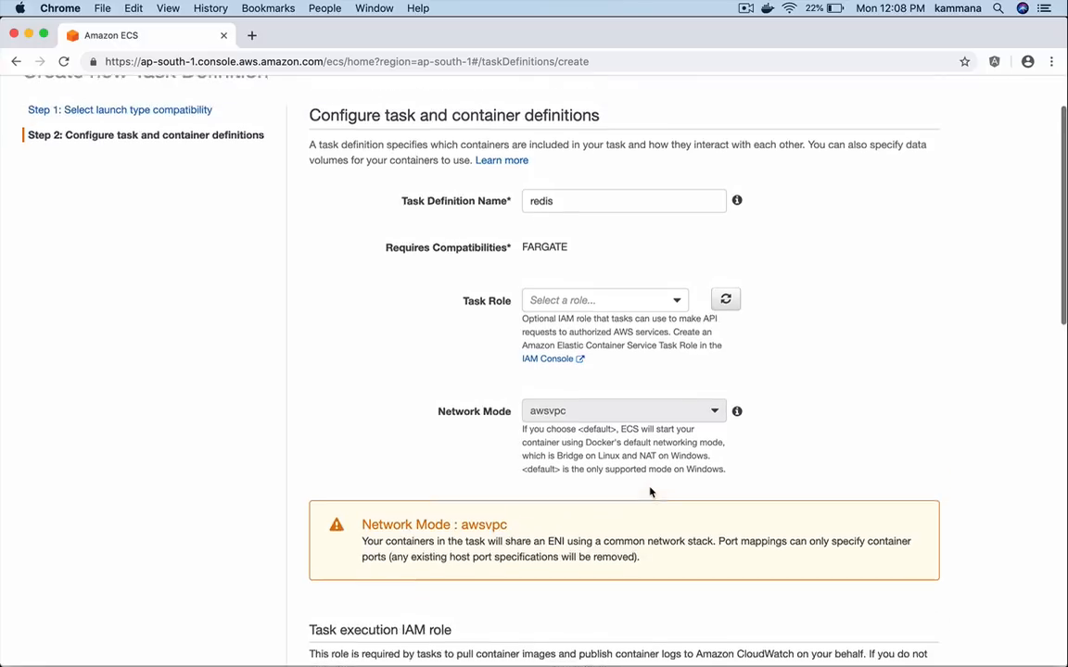
{"action": "scroll", "coordinate": [650, 492], "scroll_direction": "up", "scroll_amount": 2}
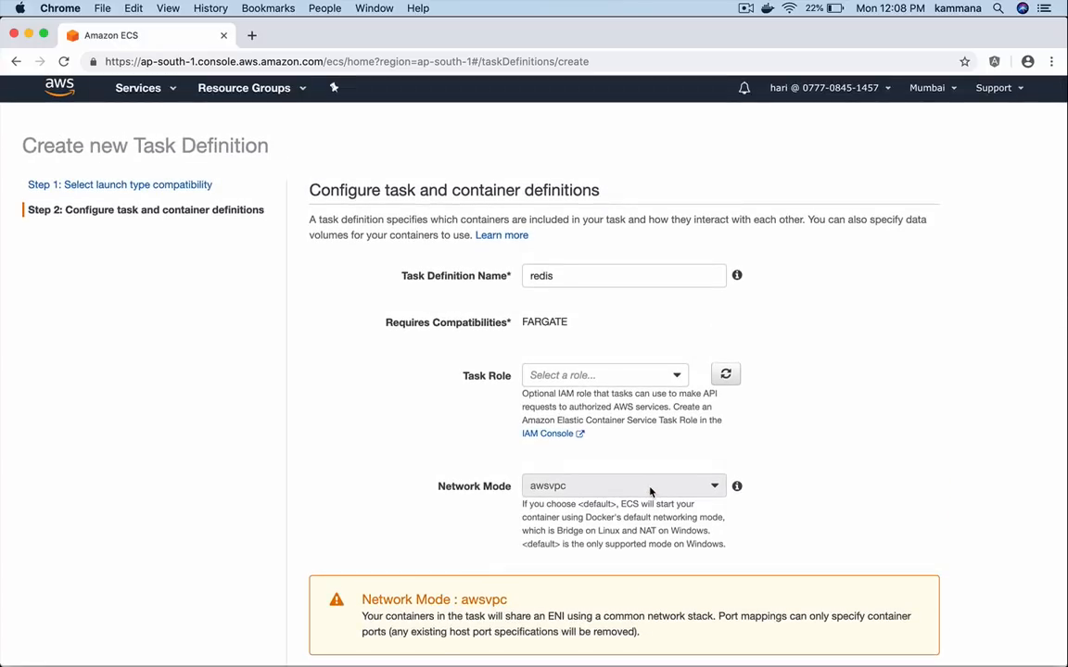
{"action": "scroll", "coordinate": [651, 492], "scroll_direction": "down", "scroll_amount": 8}
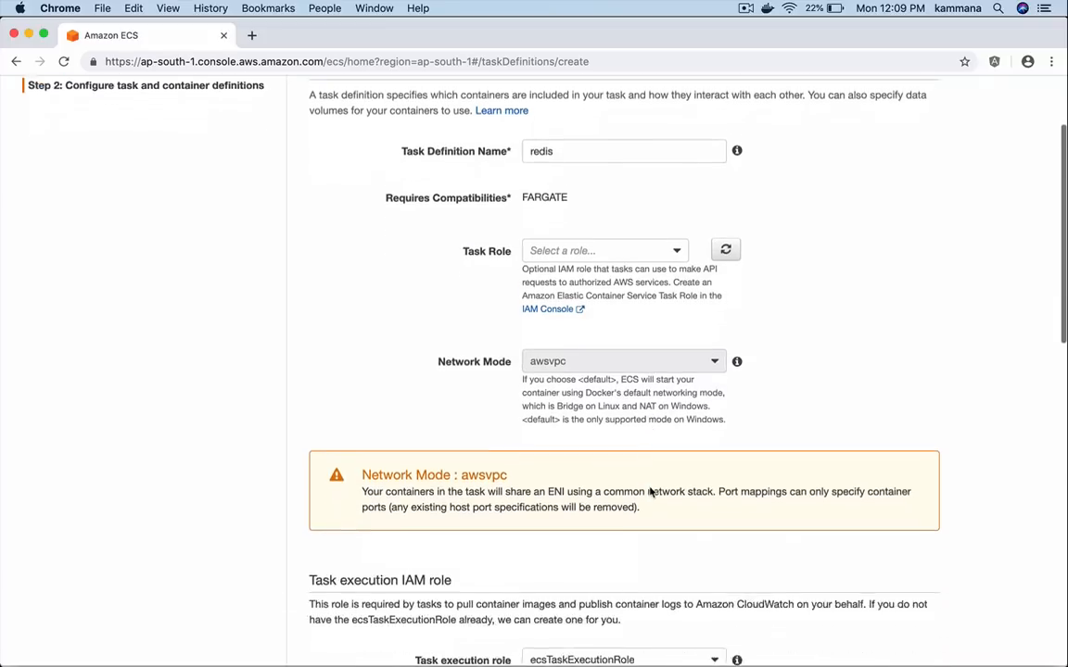
{"action": "scroll", "coordinate": [651, 492], "scroll_direction": "down", "scroll_amount": 5}
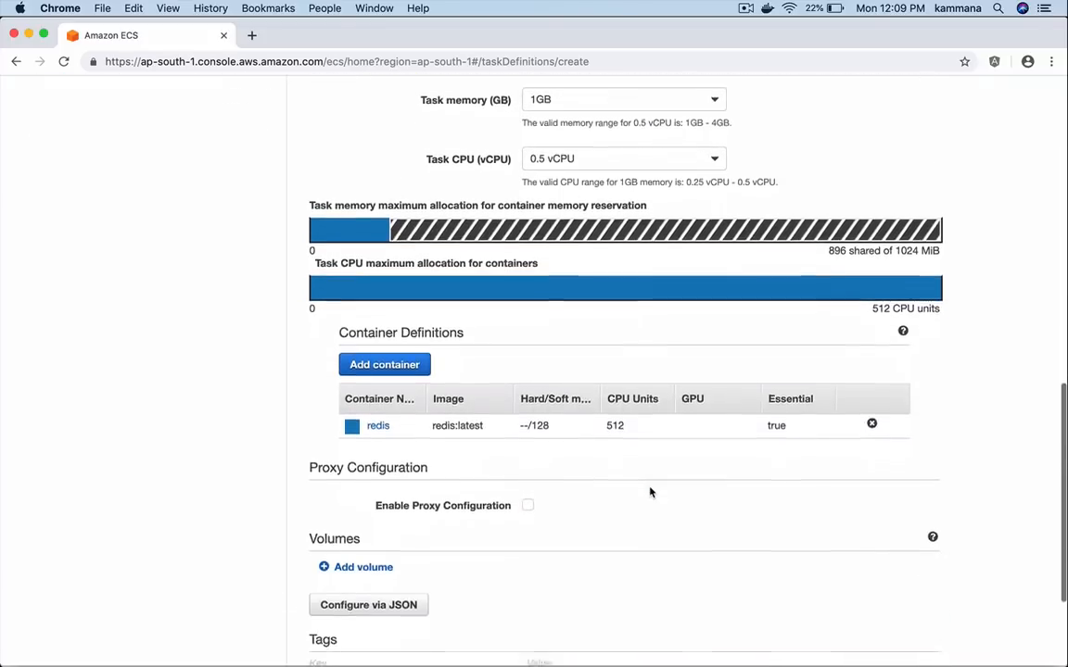
{"action": "left_click", "coordinate": [912, 603]}
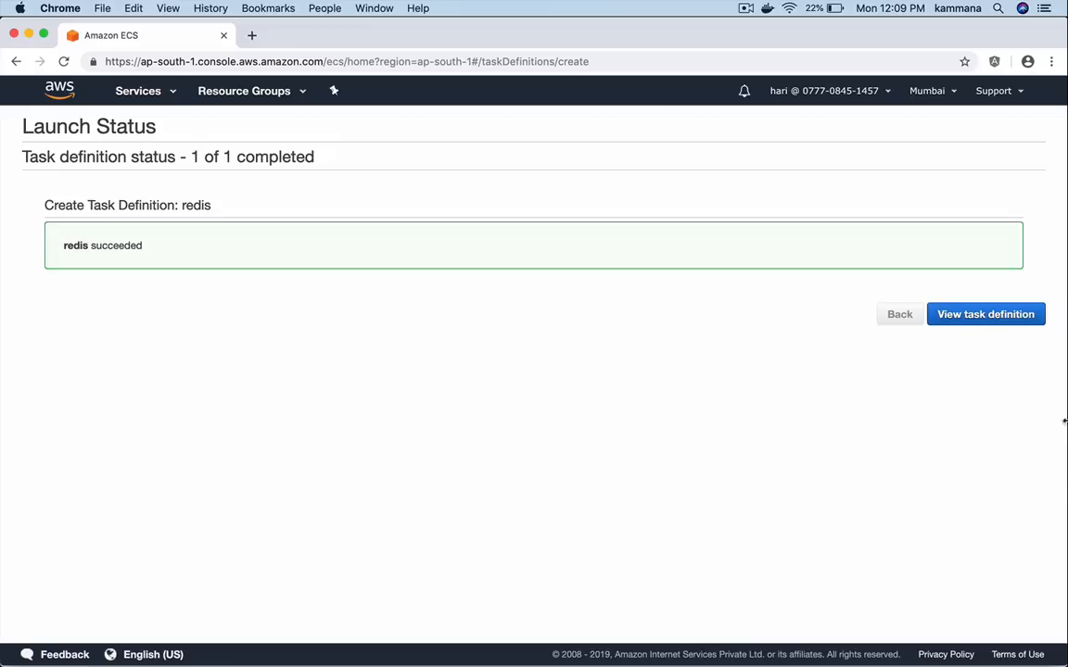
{"action": "left_click", "coordinate": [969, 315]}
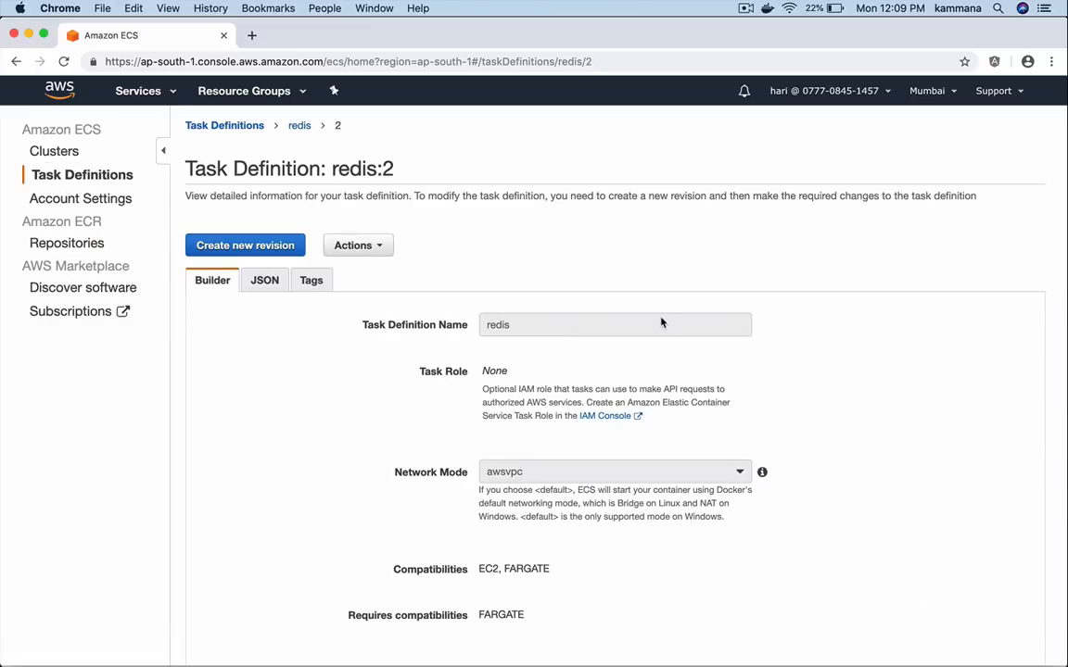
Open the javahome cluster and start creating a new service in it
{"action": "left_click", "coordinate": [102, 177]}
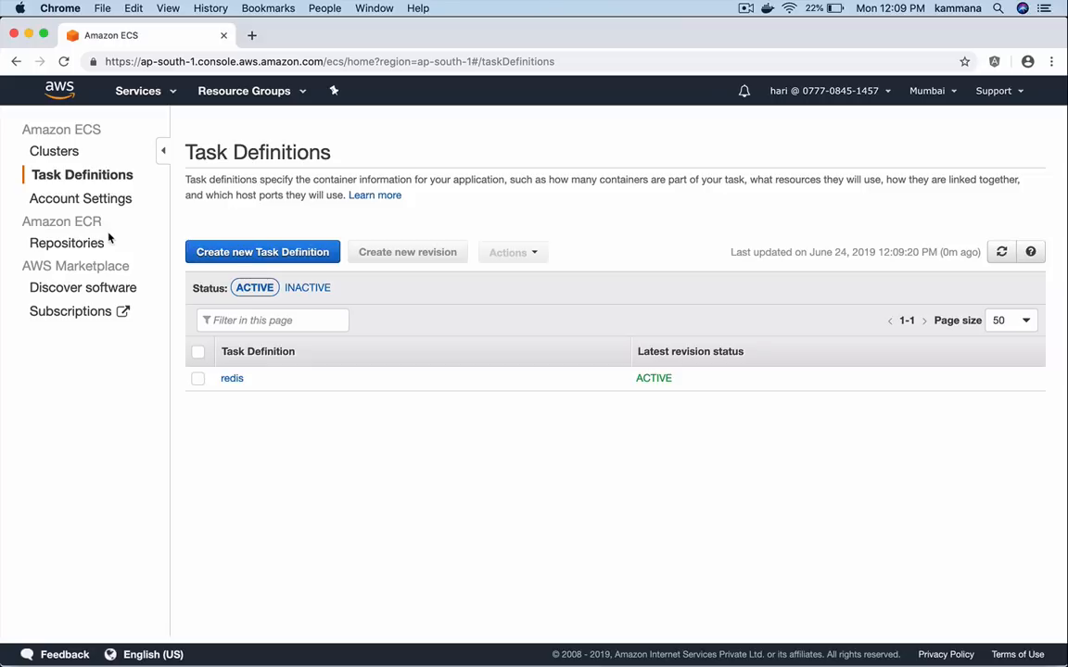
{"action": "left_click", "coordinate": [60, 154]}
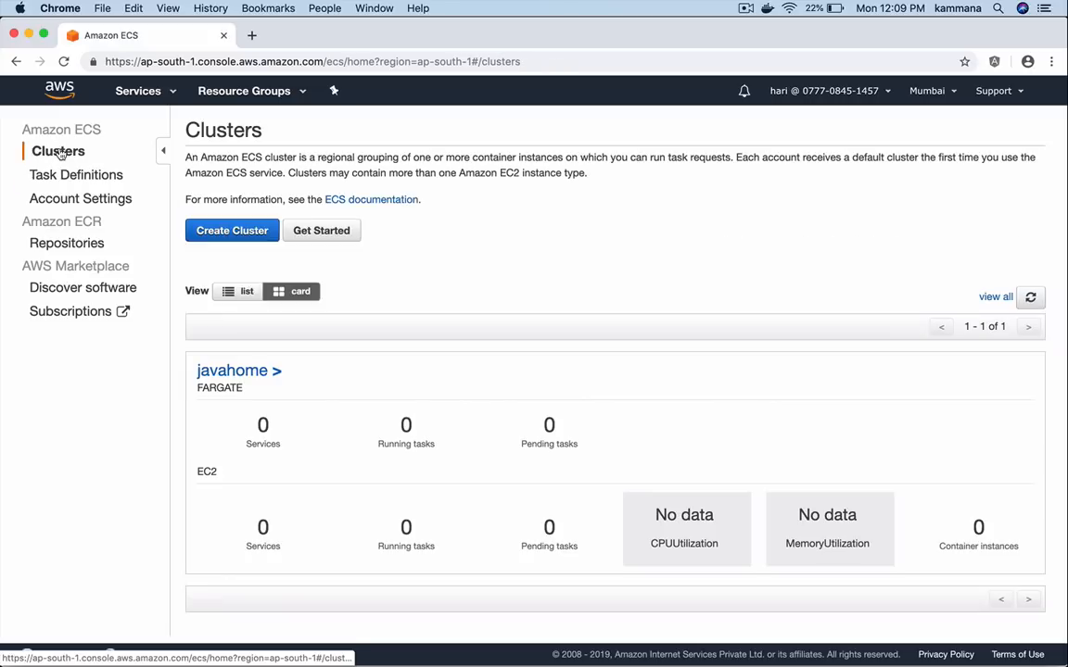
{"action": "left_click", "coordinate": [232, 371]}
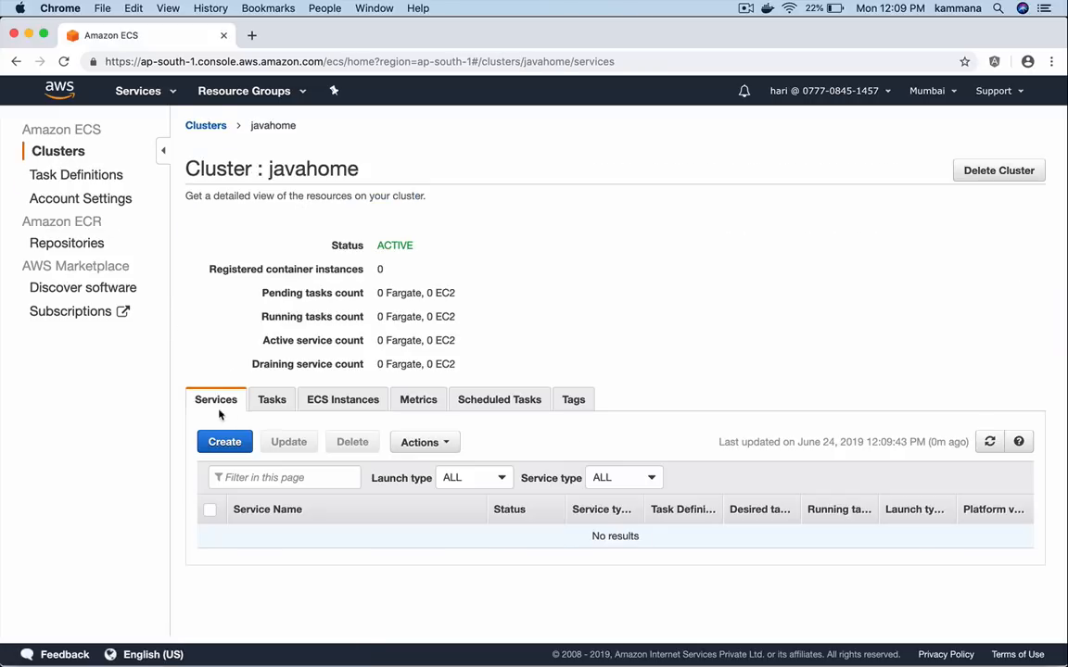
{"action": "left_click", "coordinate": [223, 444]}
Set the service's launch type to FARGATE and its task definition to redis, revision 2 (latest)
{"action": "left_click", "coordinate": [450, 307]}
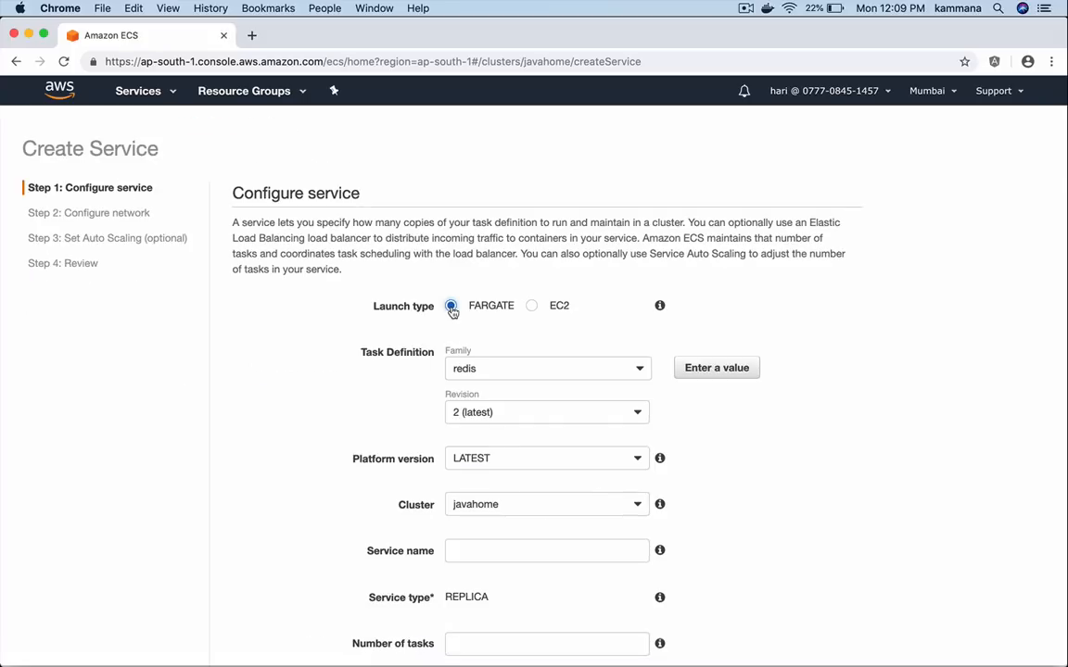
{"action": "left_click", "coordinate": [483, 370]}
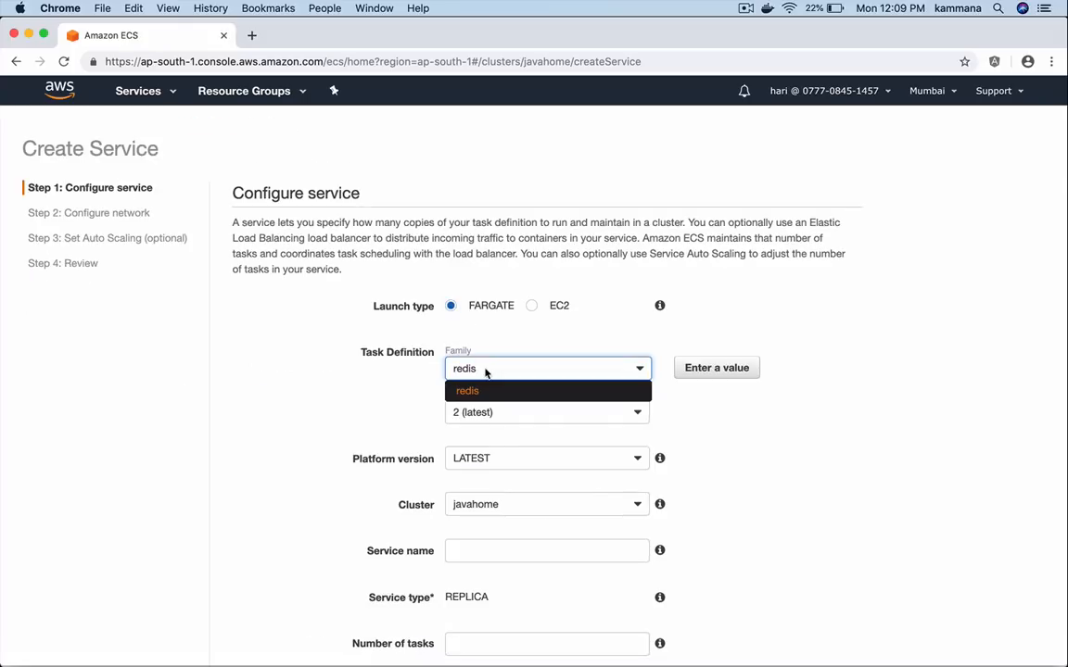
{"action": "left_click", "coordinate": [471, 392]}
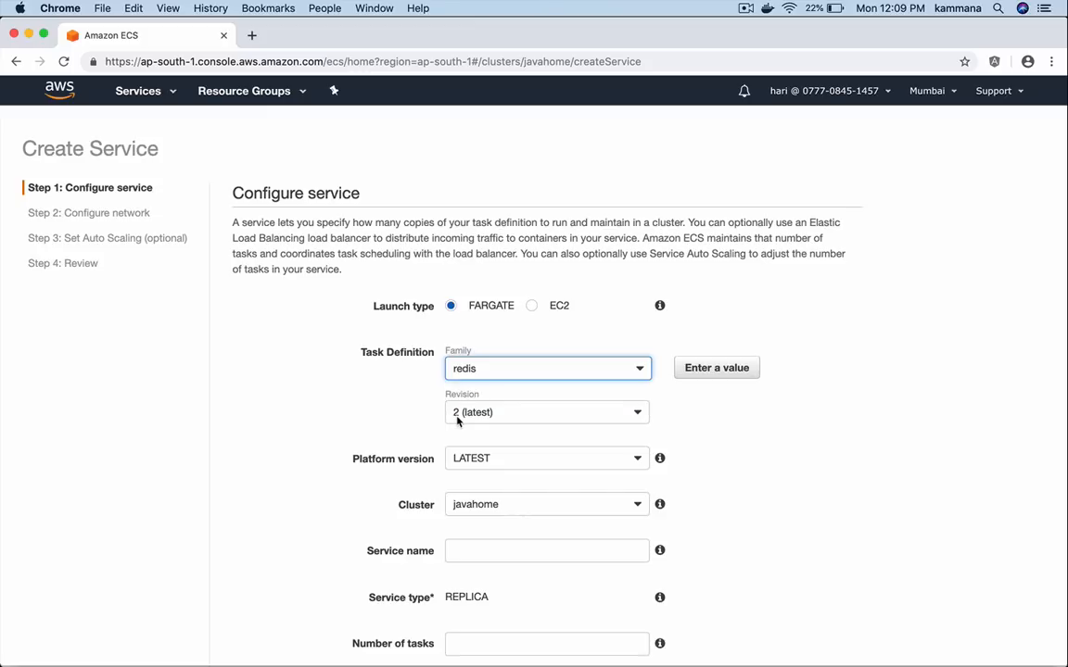
{"action": "left_click", "coordinate": [457, 418]}
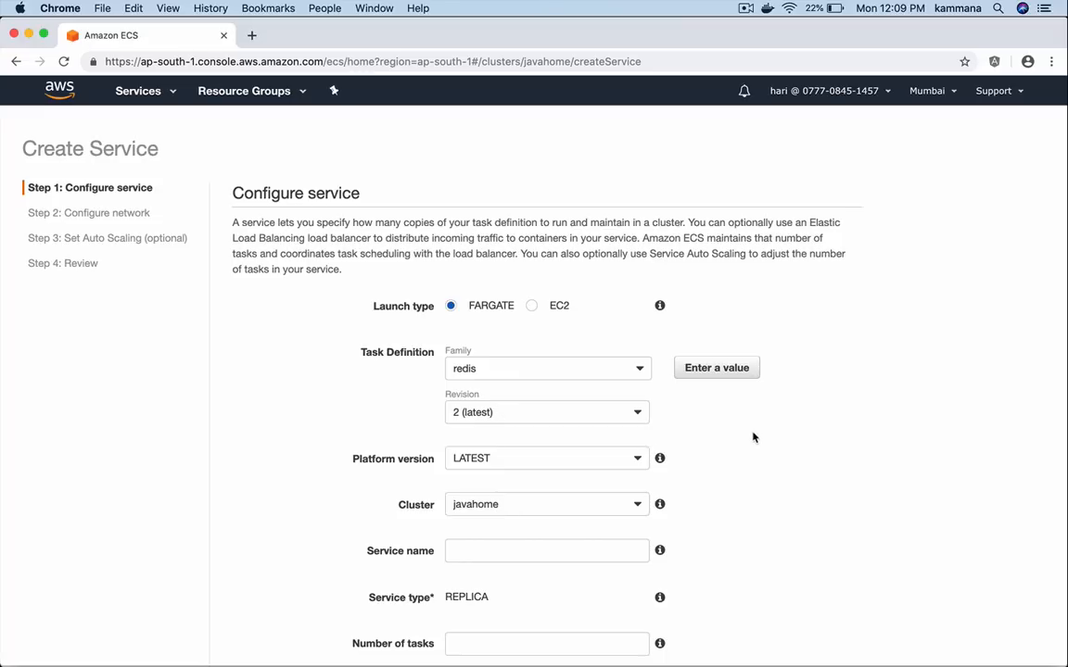
Keep javahome as the service's cluster and name the service redis
{"action": "scroll", "coordinate": [753, 437], "scroll_direction": "down", "scroll_amount": 3}
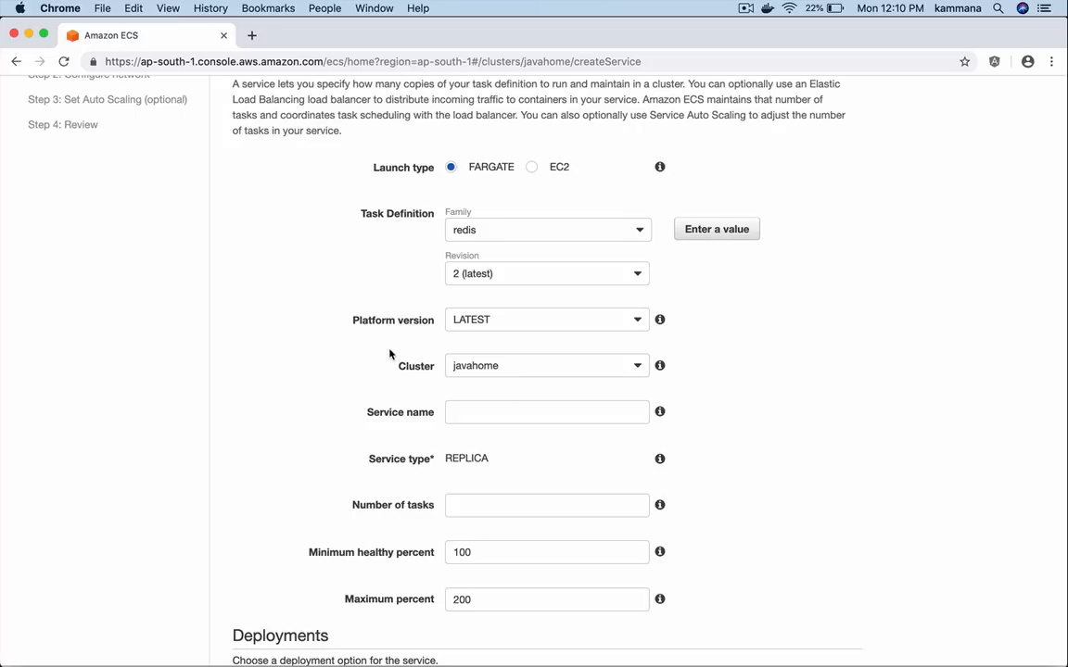
{"action": "left_click", "coordinate": [469, 367]}
{"action": "left_click", "coordinate": [469, 370]}
{"action": "mouse_move", "coordinate": [671, 414]}
{"action": "left_click", "coordinate": [538, 413]}
{"action": "type", "text": "redis"}
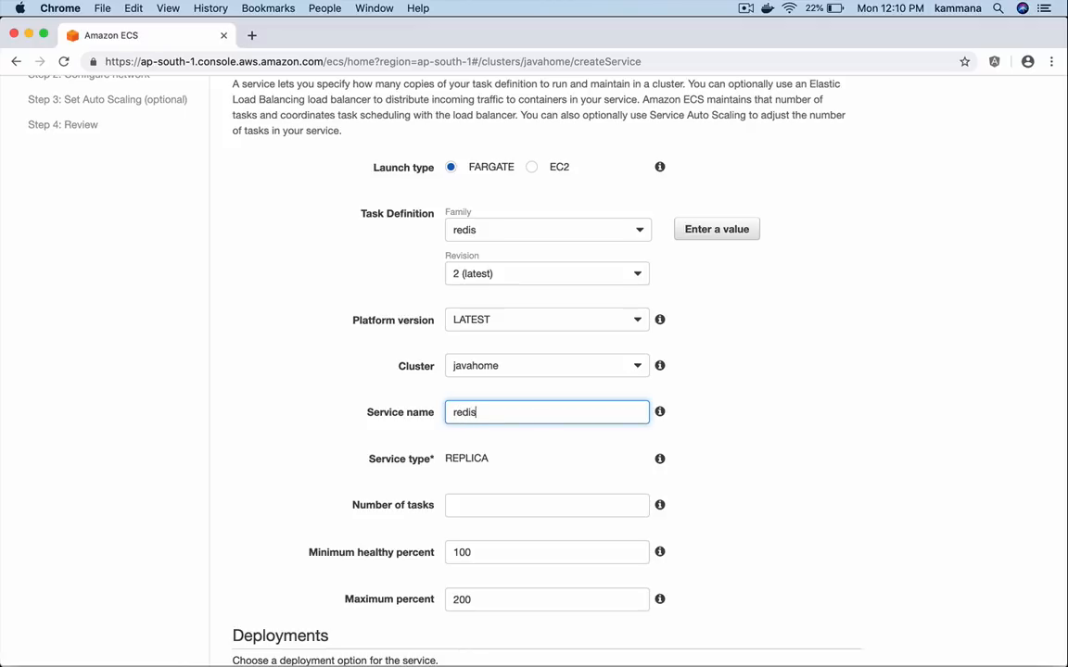
{"action": "left_click", "coordinate": [738, 450]}
Set the number of tasks to 1, keep the Rolling update deployment type and proceed to the network configuration
{"action": "scroll", "coordinate": [742, 453], "scroll_direction": "down", "scroll_amount": 1}
{"action": "scroll", "coordinate": [739, 453], "scroll_direction": "down", "scroll_amount": 3}
{"action": "left_click", "coordinate": [491, 429]}
{"action": "type", "text": "1"}
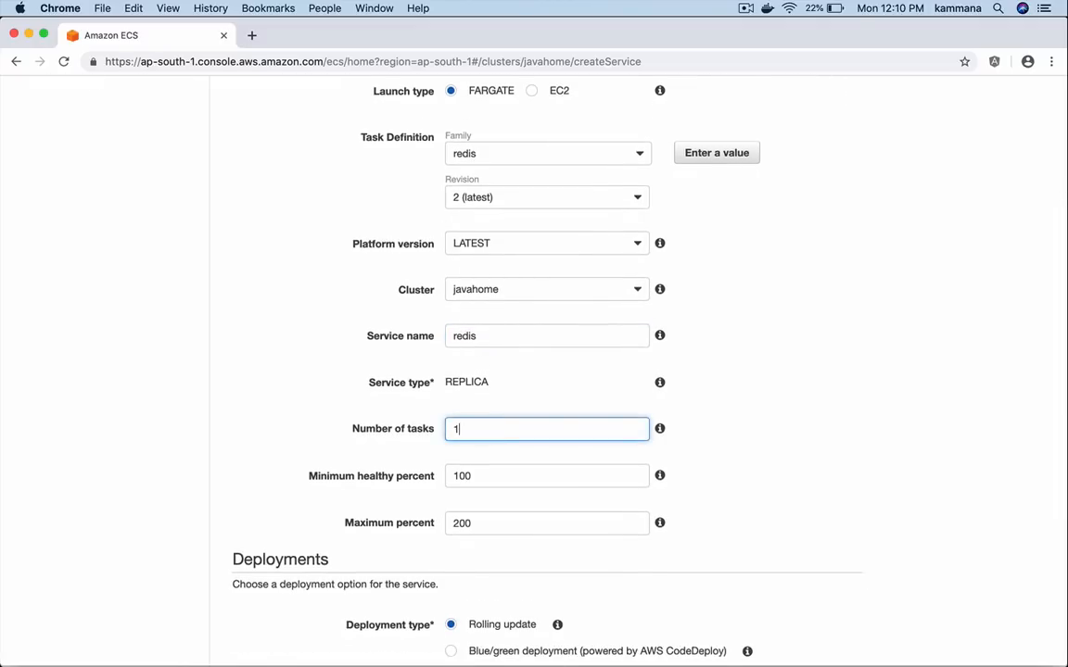
{"action": "left_click", "coordinate": [710, 420]}
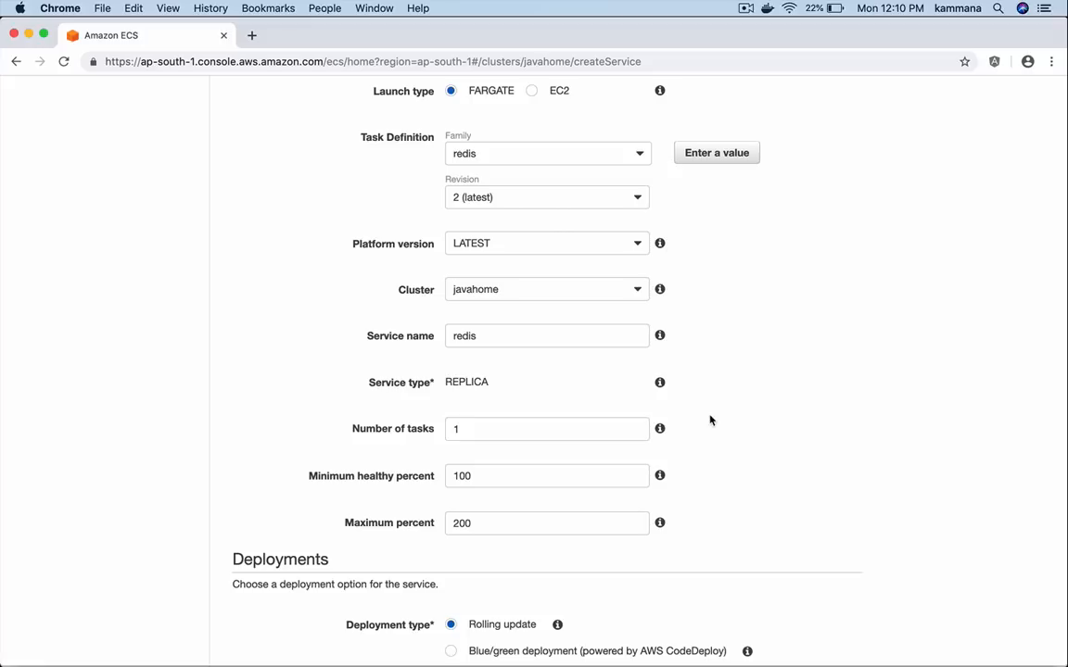
{"action": "scroll", "coordinate": [710, 421], "scroll_direction": "down", "scroll_amount": 5}
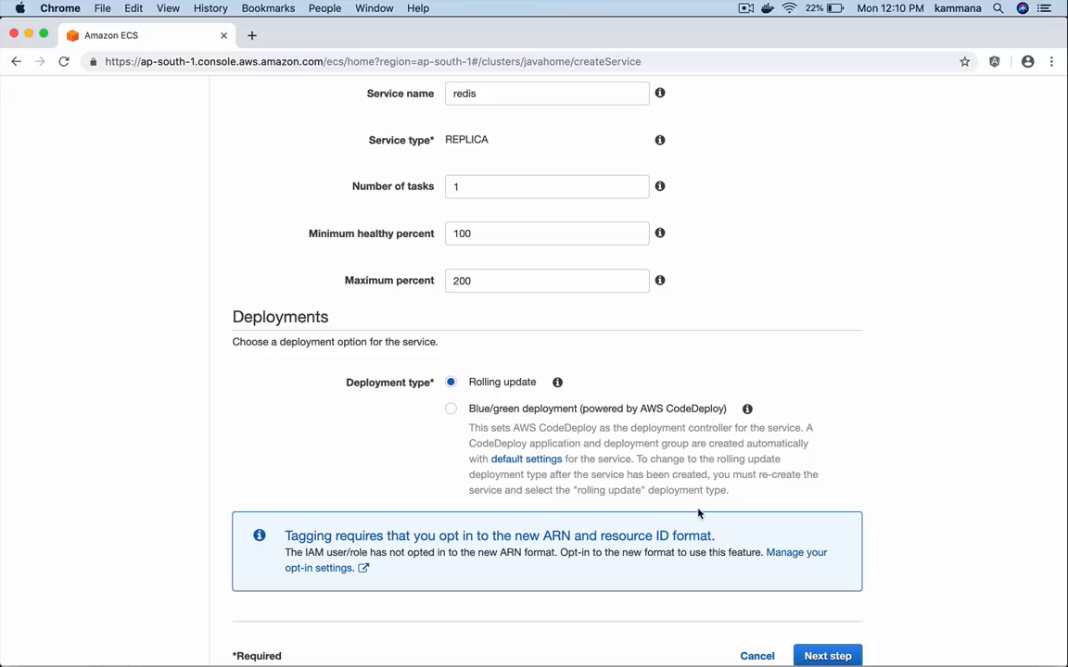
{"action": "left_click", "coordinate": [823, 655]}
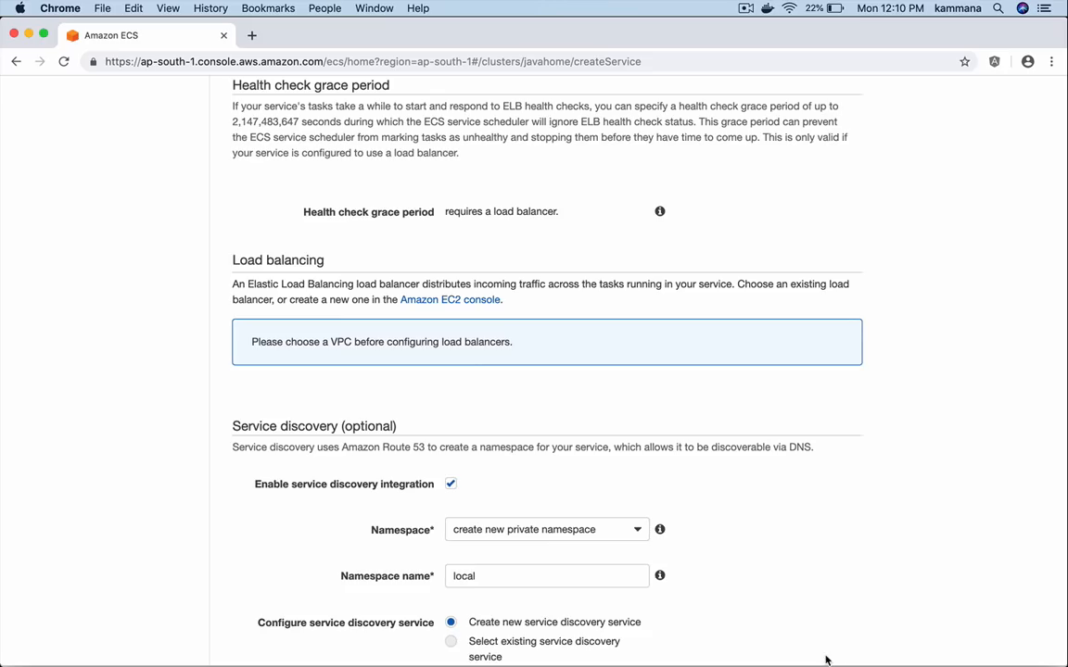
Select vpc-eb546083 (172.31.0.0/16) as the cluster VPC for the service
{"action": "scroll", "coordinate": [762, 522], "scroll_direction": "up", "scroll_amount": 5}
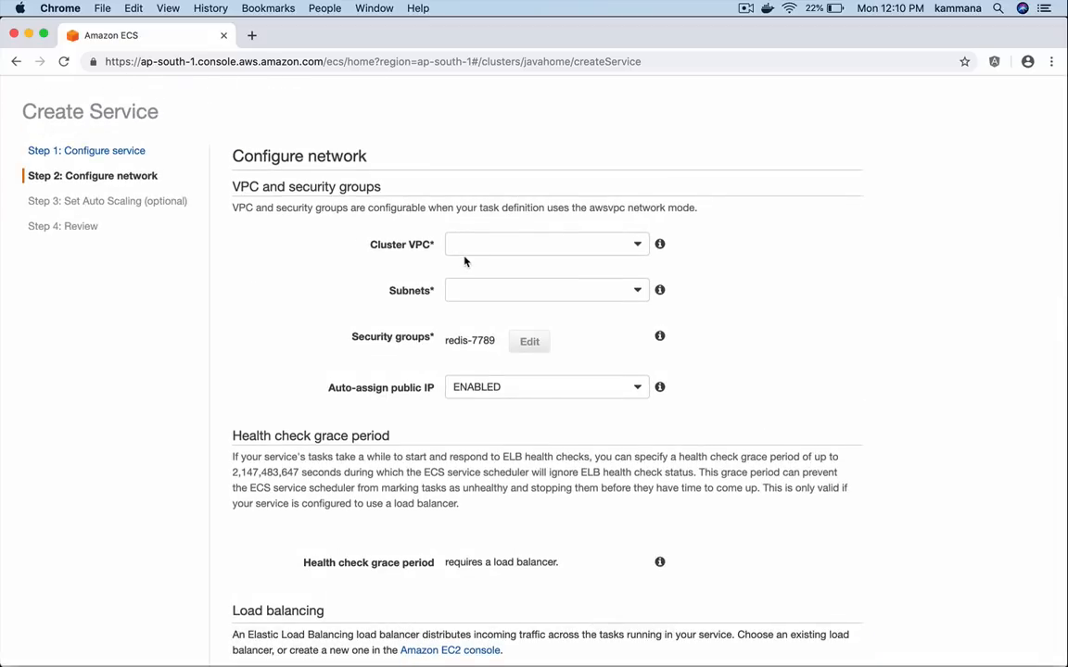
{"action": "left_click", "coordinate": [480, 250]}
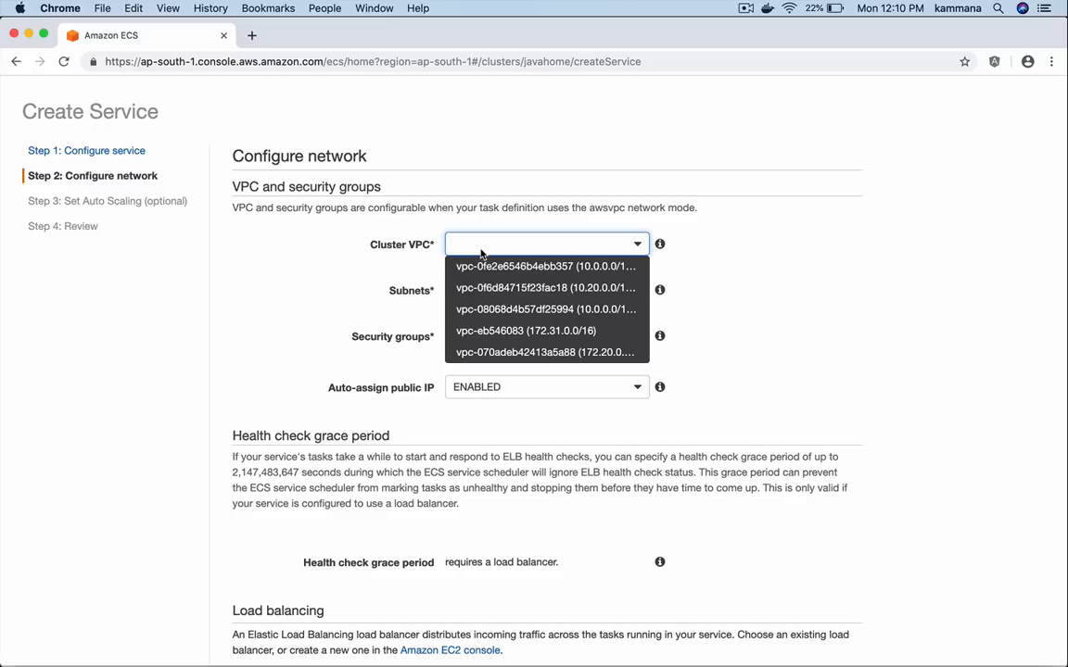
{"action": "left_click", "coordinate": [511, 332]}
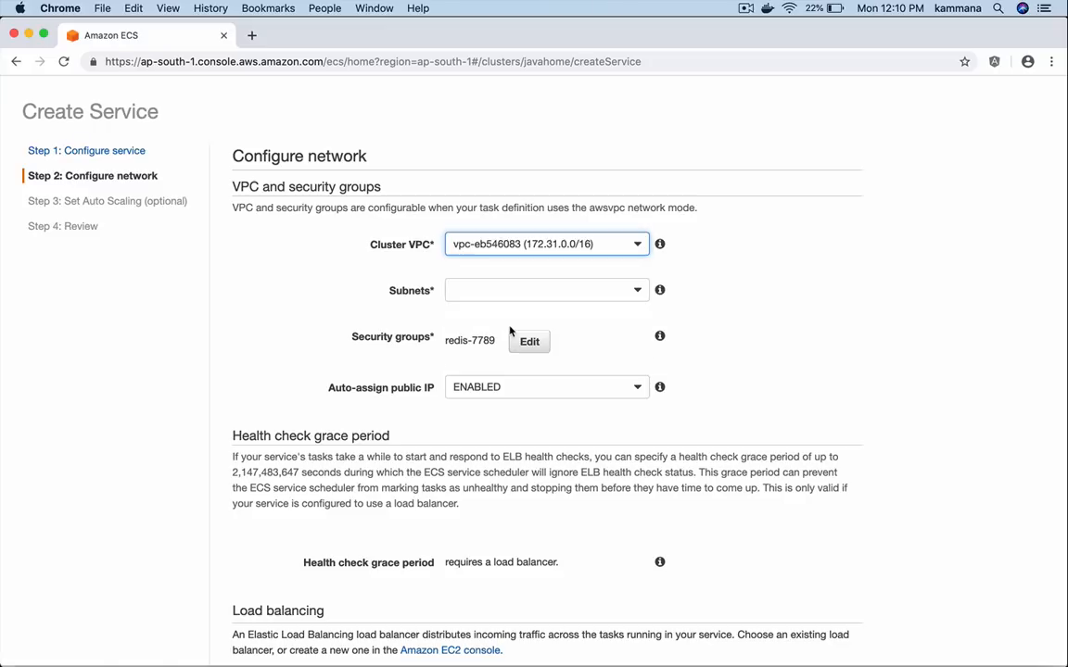
Add the subnets subnet-2d50d361, subnet-5adb3021 and subnet-5ce7b534 to the service
{"action": "left_click", "coordinate": [482, 290]}
{"action": "left_click", "coordinate": [504, 319]}
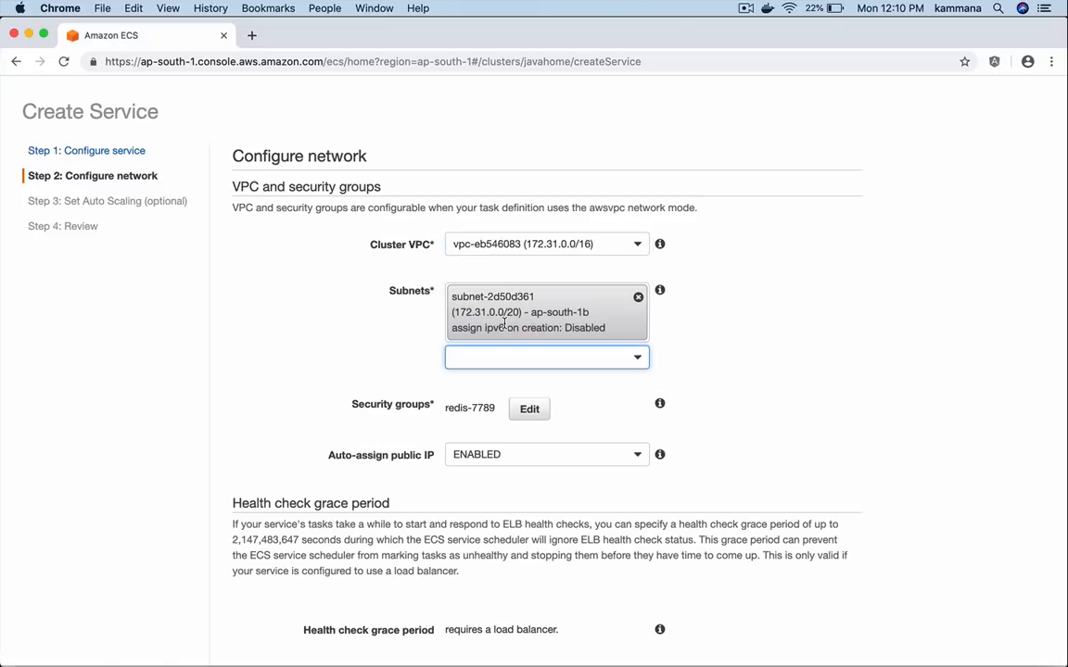
{"action": "left_click", "coordinate": [497, 358]}
{"action": "left_click", "coordinate": [483, 429]}
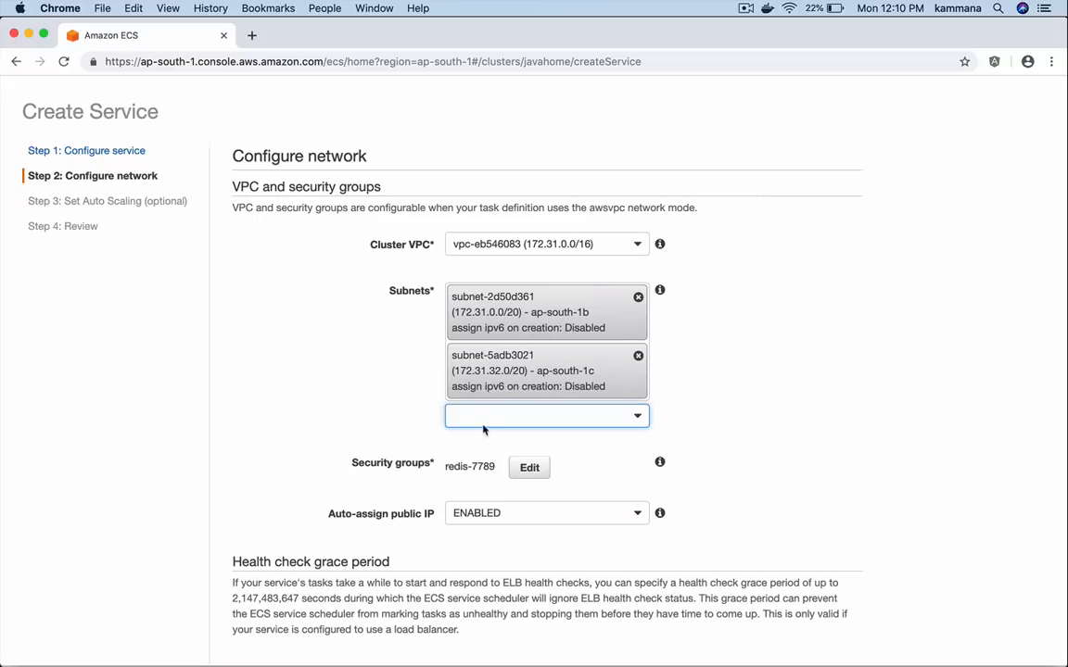
{"action": "left_click", "coordinate": [483, 429]}
{"action": "left_click", "coordinate": [436, 486]}
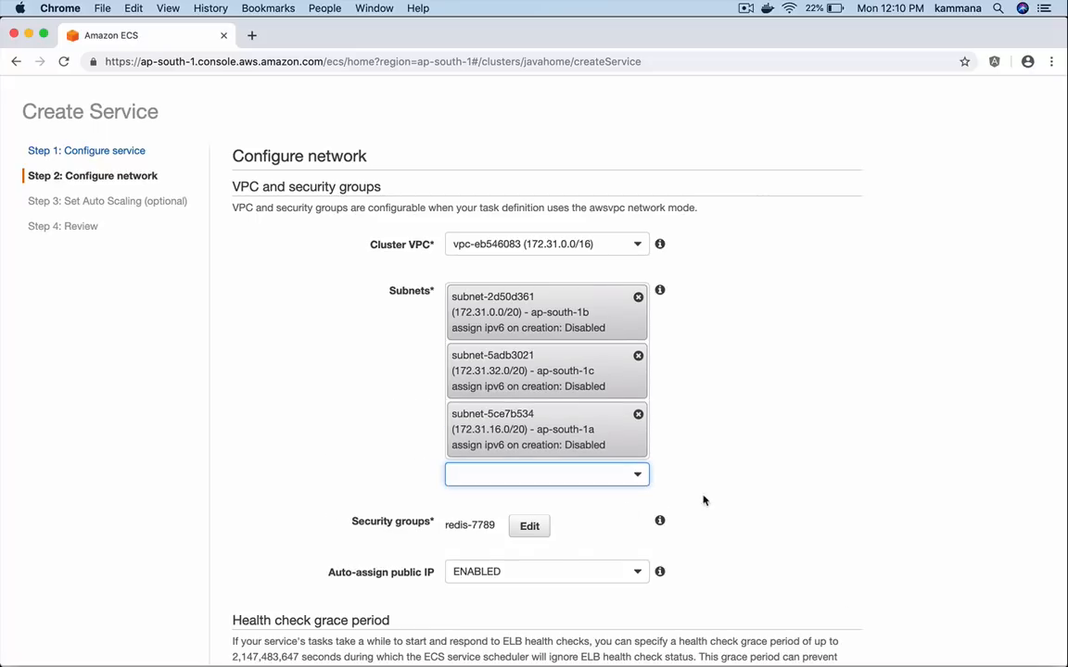
Change the inbound rule type of the service's new security group to All traffic and save the group
{"action": "scroll", "coordinate": [753, 479], "scroll_direction": "down", "scroll_amount": 5}
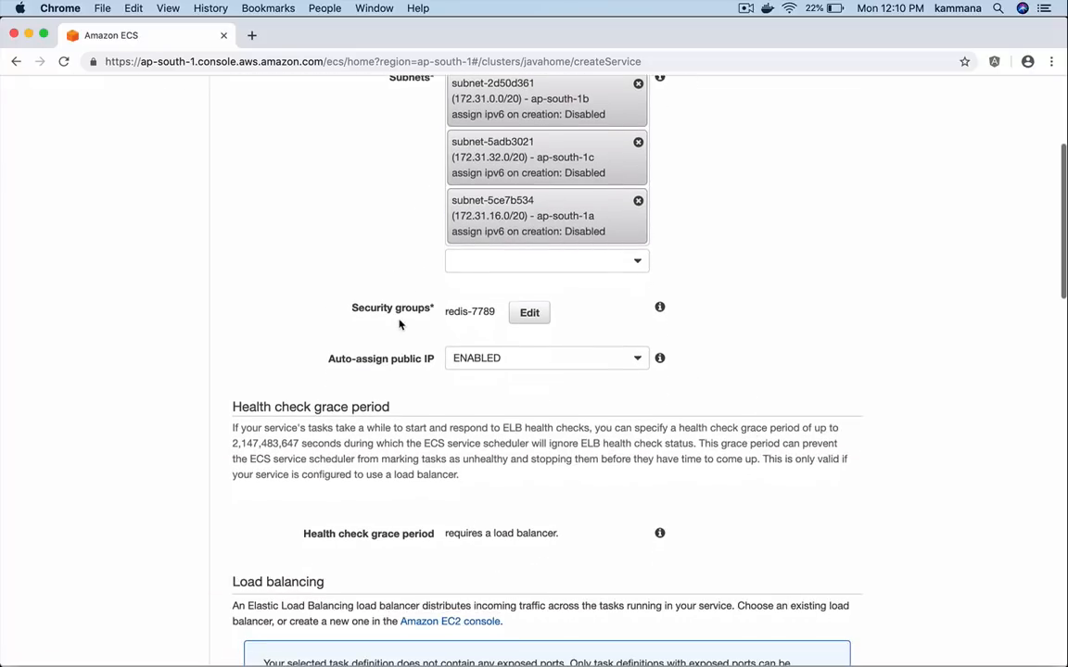
{"action": "left_click", "coordinate": [532, 315]}
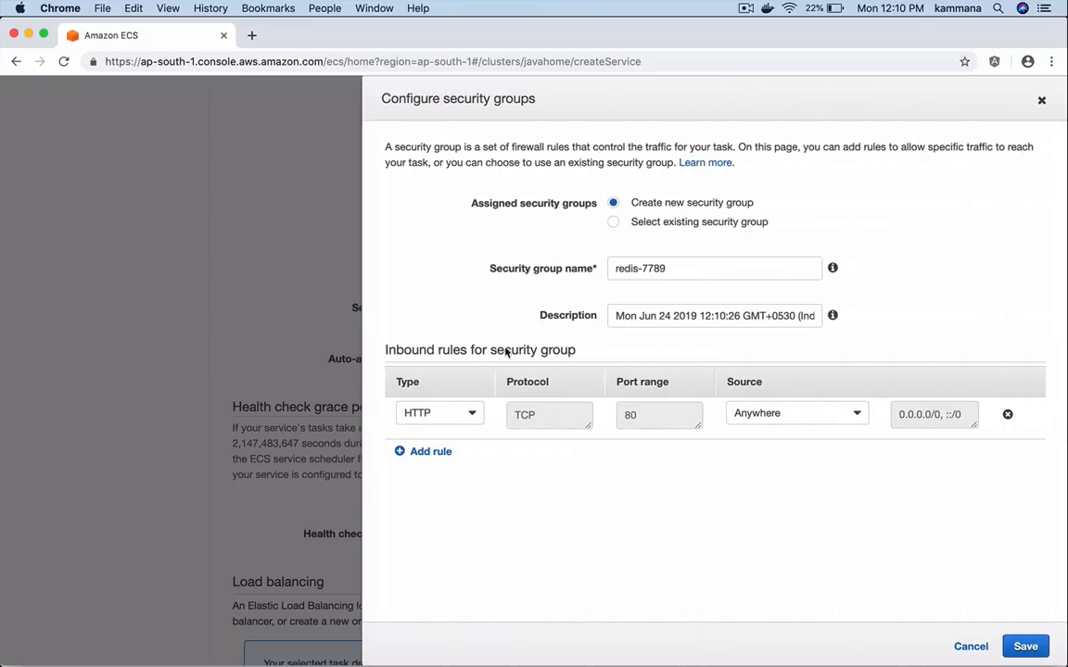
{"action": "left_click", "coordinate": [446, 413]}
{"action": "left_click", "coordinate": [443, 413]}
{"action": "left_click", "coordinate": [443, 414]}
{"action": "scroll", "coordinate": [432, 493], "scroll_direction": "up", "scroll_amount": 3}
{"action": "left_click", "coordinate": [433, 463]}
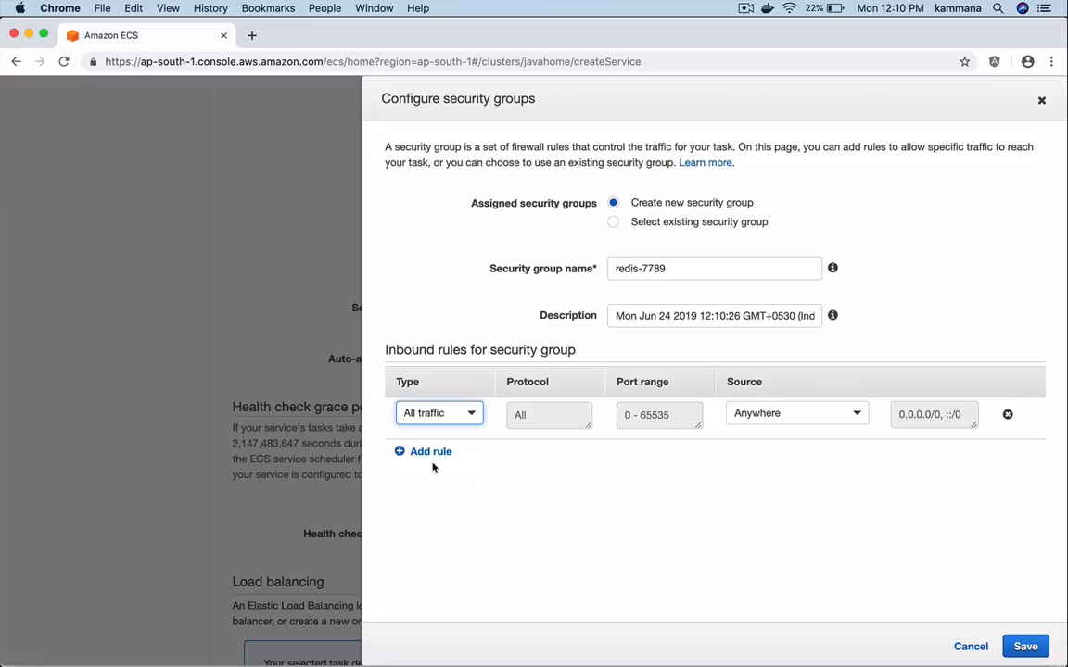
{"action": "left_click", "coordinate": [629, 453]}
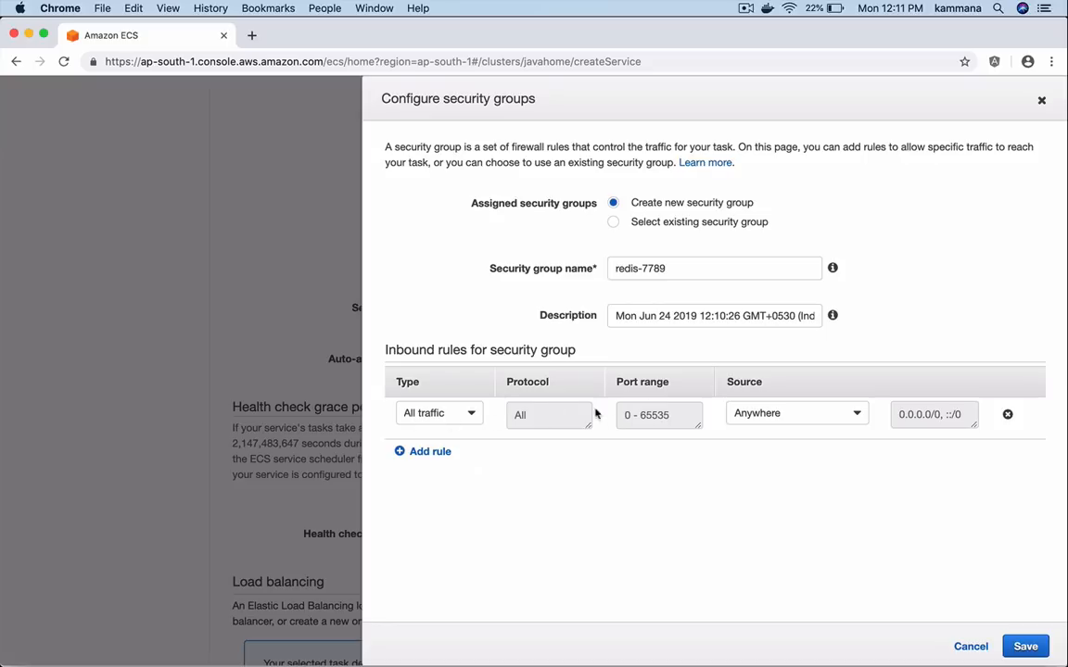
{"action": "left_click", "coordinate": [1028, 648]}
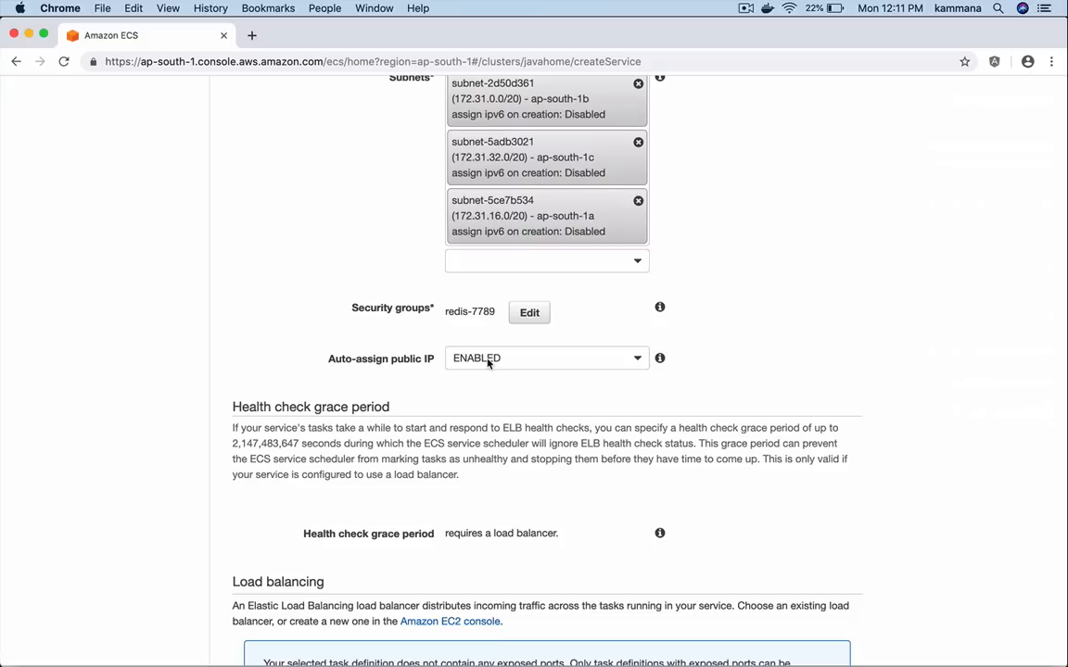
Review the service's VPC, subnets, security group, public IP and load balancer settings down to the service discovery section
{"action": "mouse_move", "coordinate": [666, 296]}
{"action": "scroll", "coordinate": [738, 211], "scroll_direction": "up", "scroll_amount": 5}
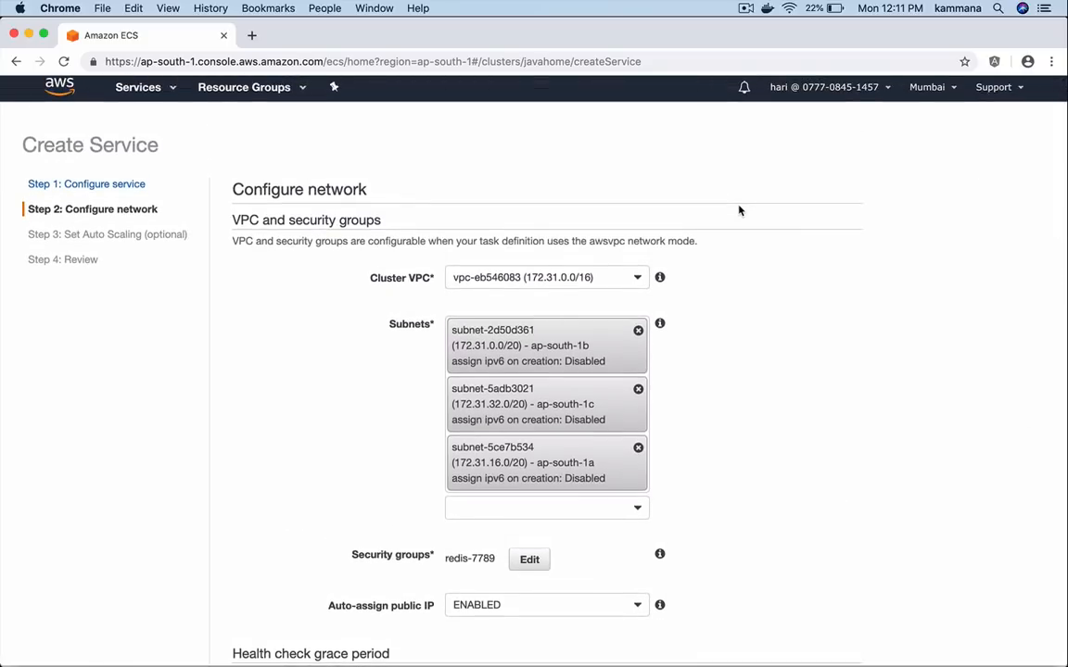
{"action": "scroll", "coordinate": [739, 210], "scroll_direction": "down", "scroll_amount": 5}
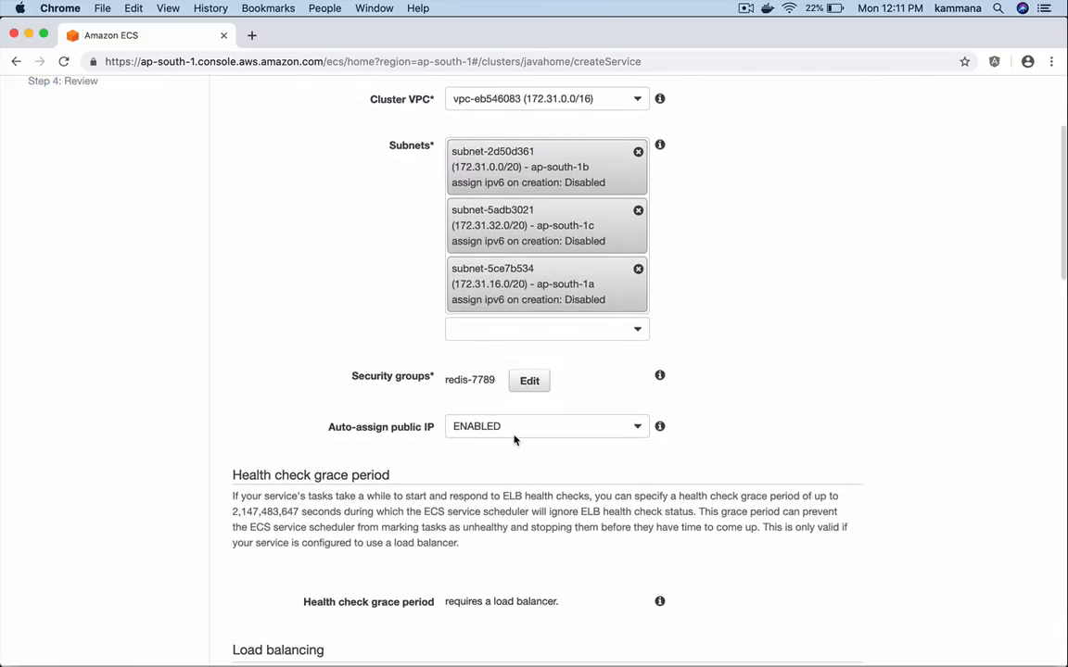
{"action": "scroll", "coordinate": [524, 451], "scroll_direction": "down", "scroll_amount": 10}
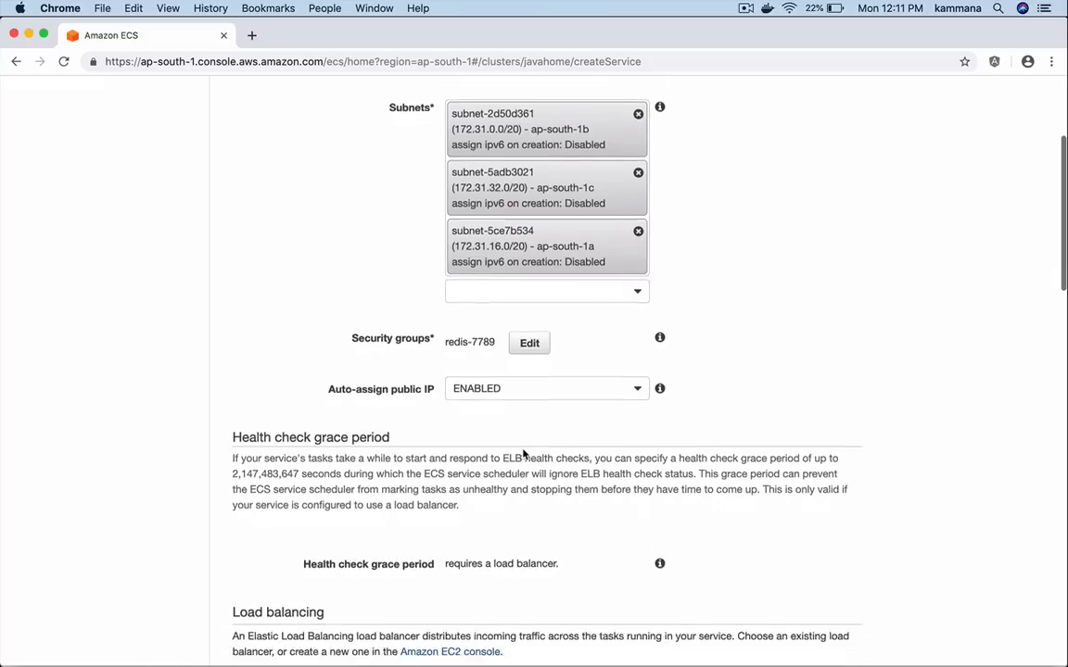
{"action": "scroll", "coordinate": [523, 454], "scroll_direction": "down", "scroll_amount": 5}
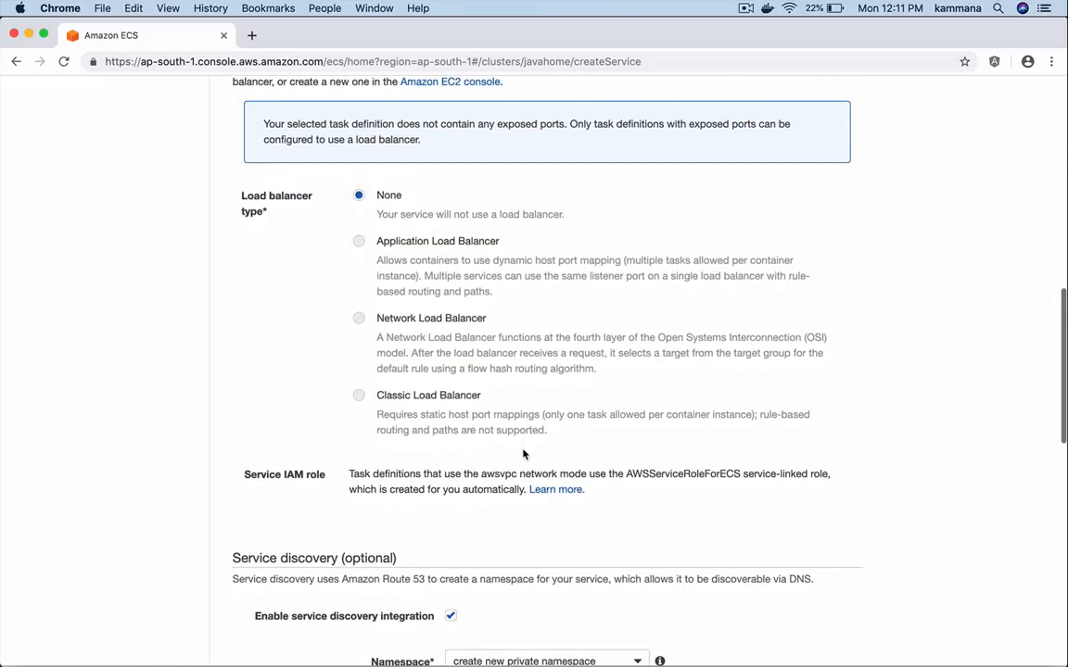
{"action": "scroll", "coordinate": [473, 321], "scroll_direction": "up", "scroll_amount": 3}
{"action": "scroll", "coordinate": [474, 321], "scroll_direction": "down", "scroll_amount": 7}
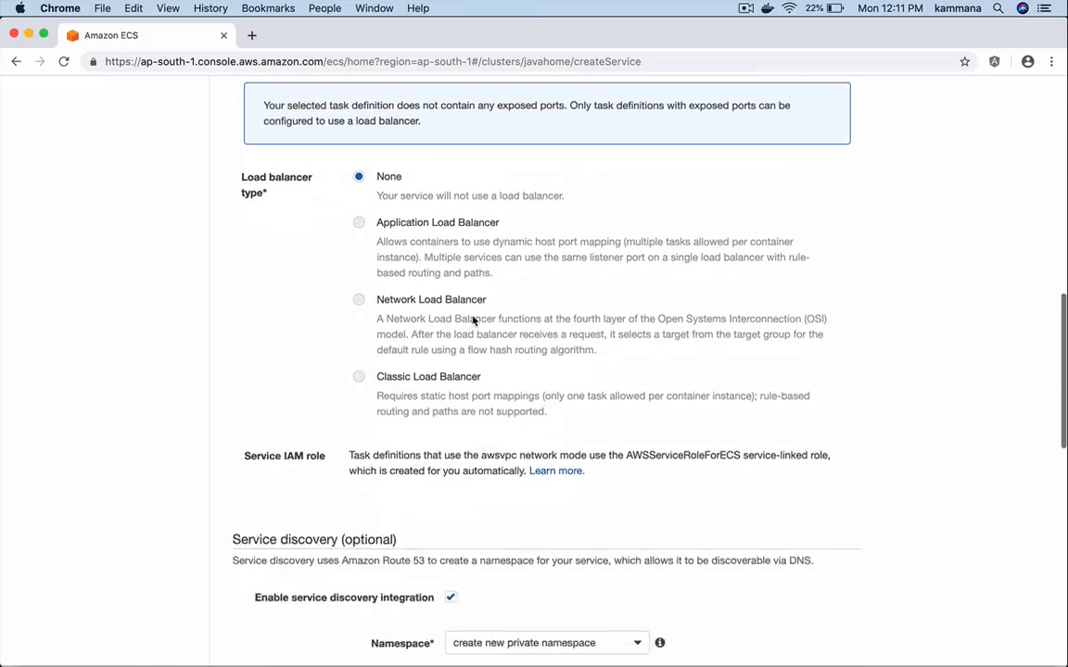
{"action": "scroll", "coordinate": [474, 321], "scroll_direction": "down", "scroll_amount": 2}
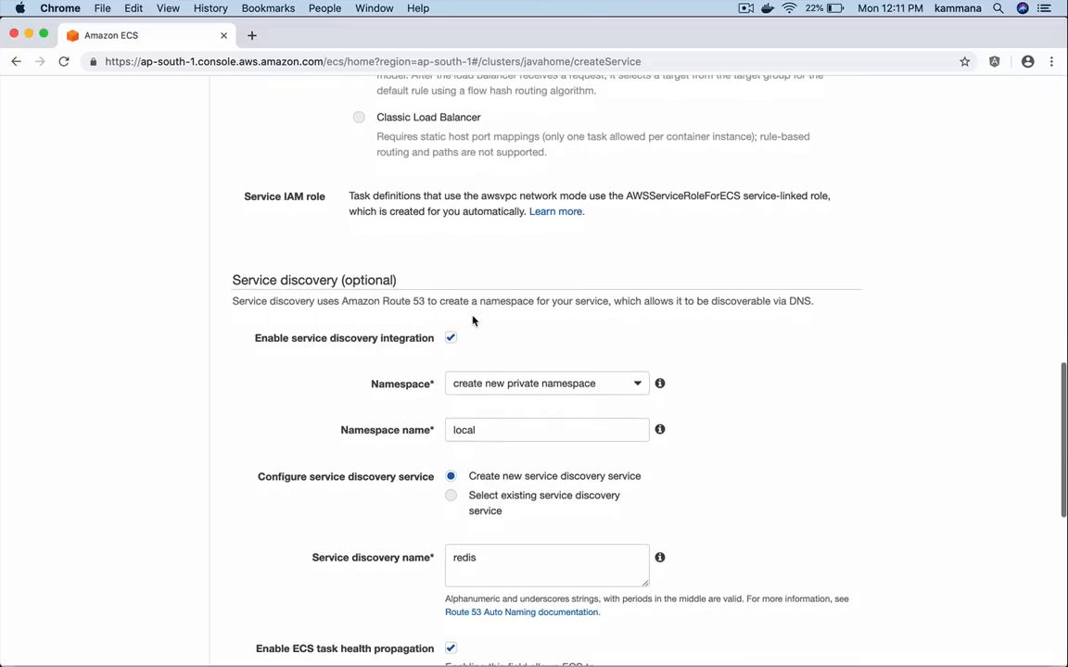
Keep the option to create a new private namespace for service discovery and set the namespace name to javahome.com
{"action": "left_click", "coordinate": [488, 382]}
{"action": "left_click", "coordinate": [494, 385]}
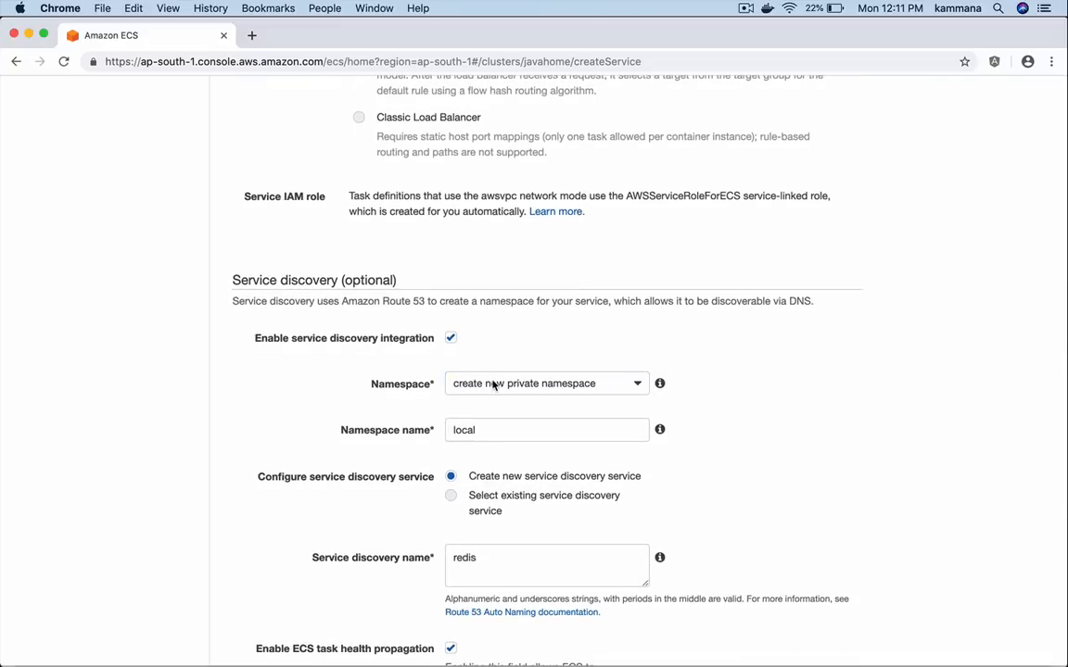
{"action": "triple_click", "coordinate": [289, 278]}
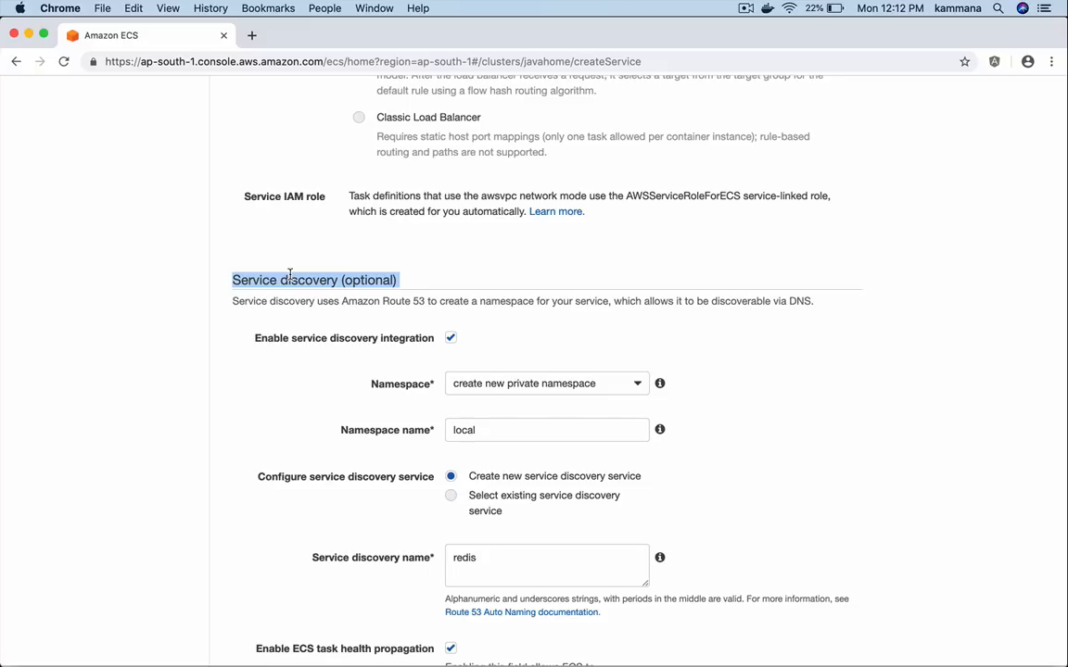
{"action": "double_click", "coordinate": [459, 429]}
{"action": "key", "text": "BackSpace"}
{"action": "type", "text": "jaa"}
{"action": "type", "text": "vahom"}
{"action": "type", "text": "e.com"}
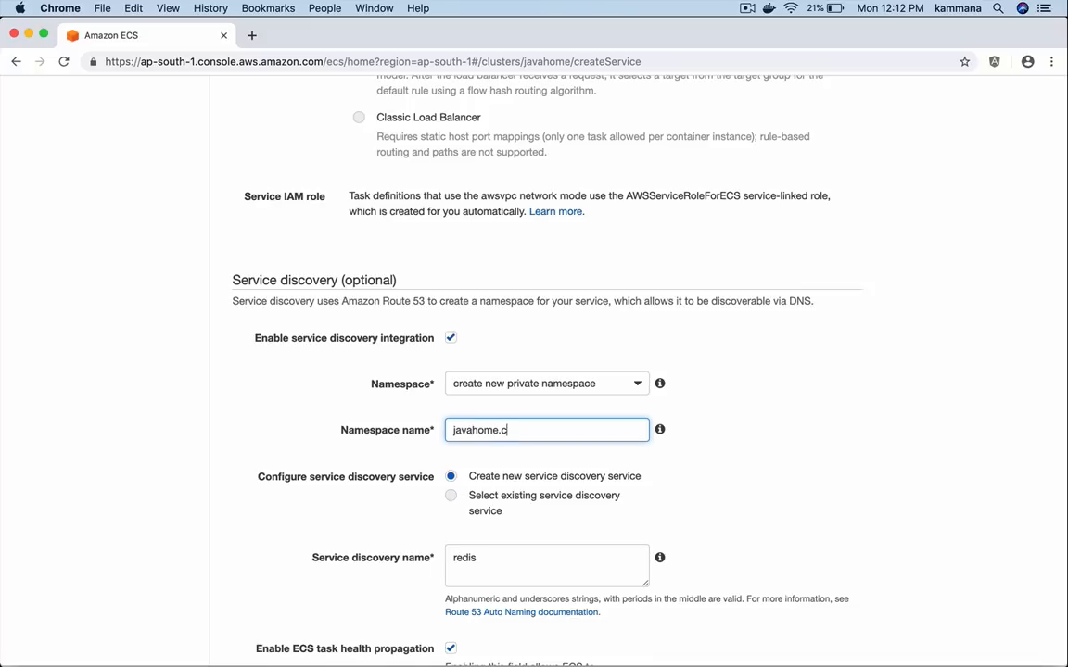
{"action": "left_click", "coordinate": [405, 458]}
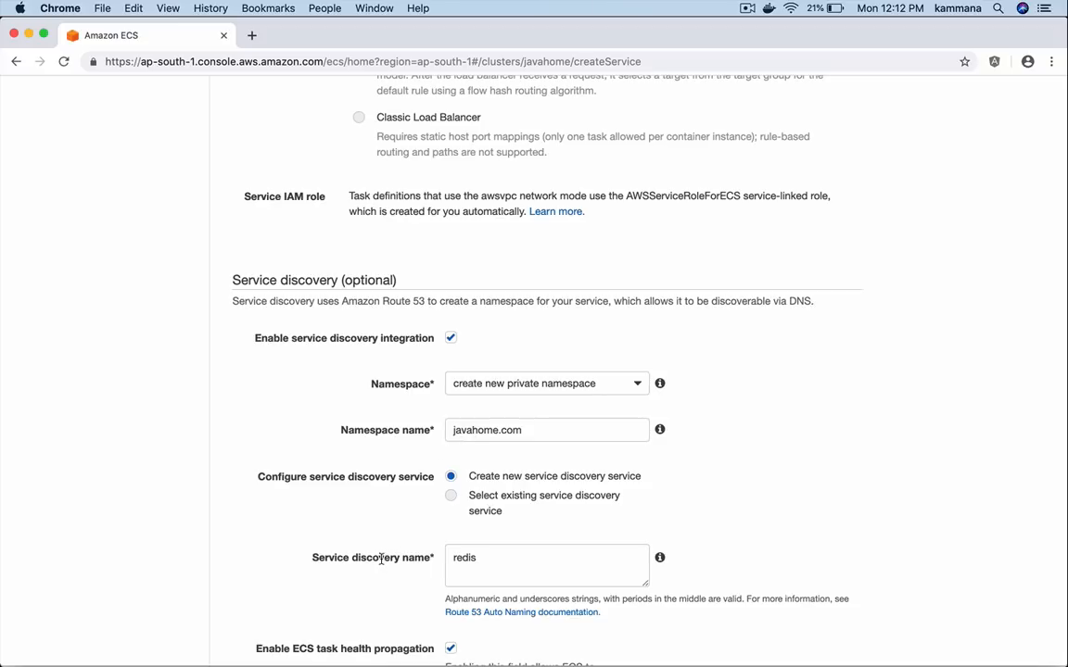
Keep redis as the service discovery name with the default DNS record settings and proceed to auto scaling
{"action": "double_click", "coordinate": [466, 554]}
{"action": "left_click", "coordinate": [630, 529]}
{"action": "scroll", "coordinate": [731, 494], "scroll_direction": "down", "scroll_amount": 10}
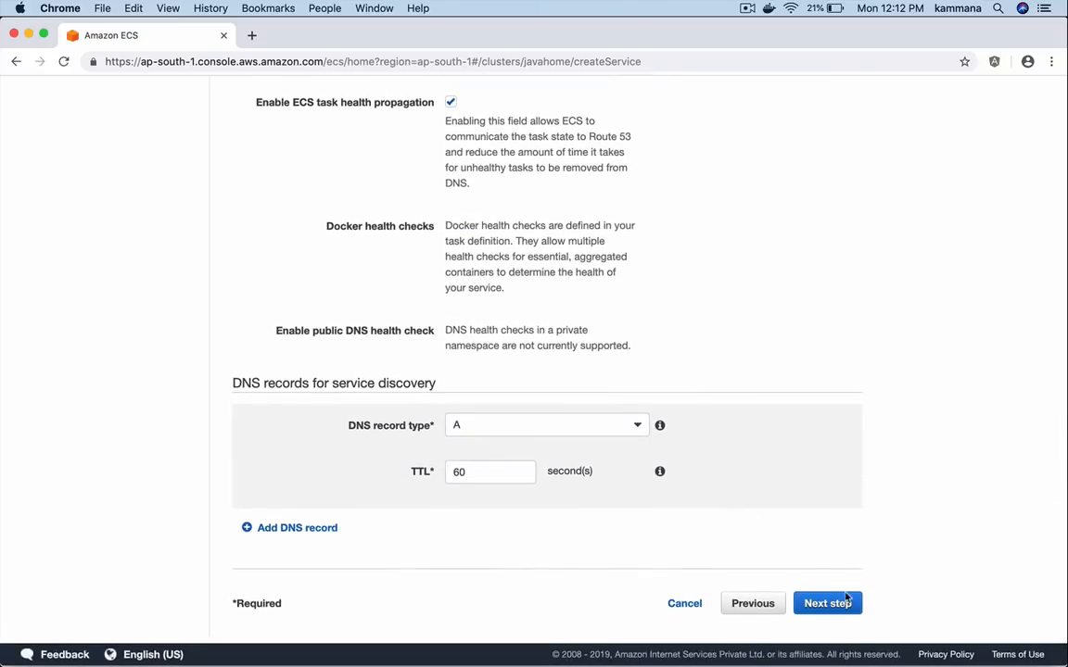
{"action": "left_click", "coordinate": [839, 598]}
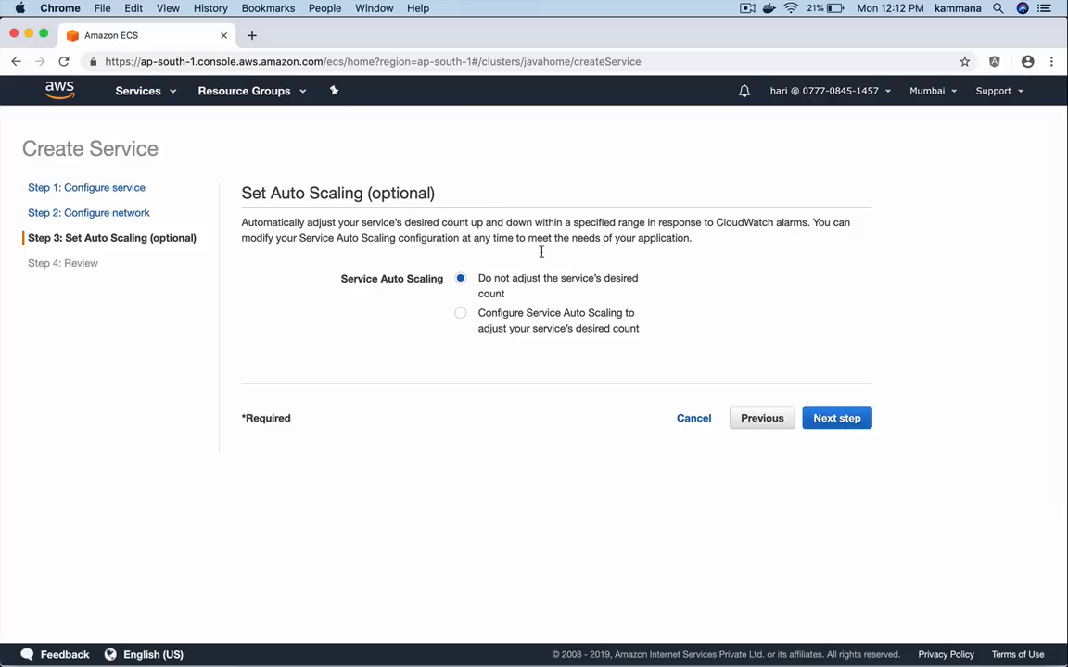
Leave the service's desired count unadjusted by auto scaling and create the redis service from the review
{"action": "left_click", "coordinate": [827, 419]}
{"action": "scroll", "coordinate": [826, 418], "scroll_direction": "down", "scroll_amount": 5}
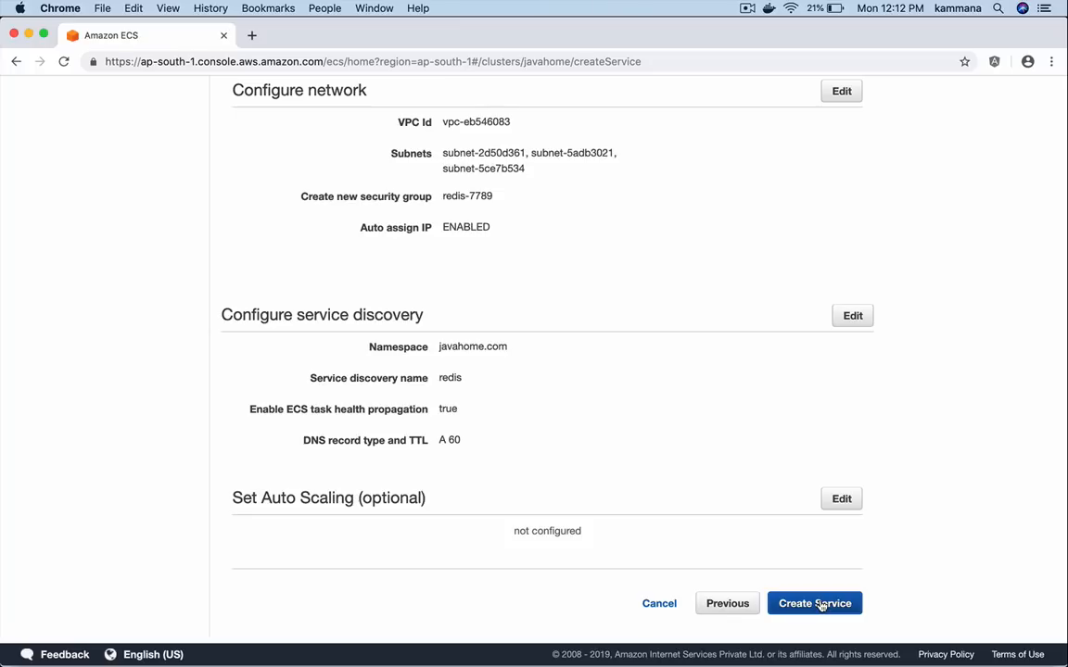
{"action": "left_click", "coordinate": [813, 603]}
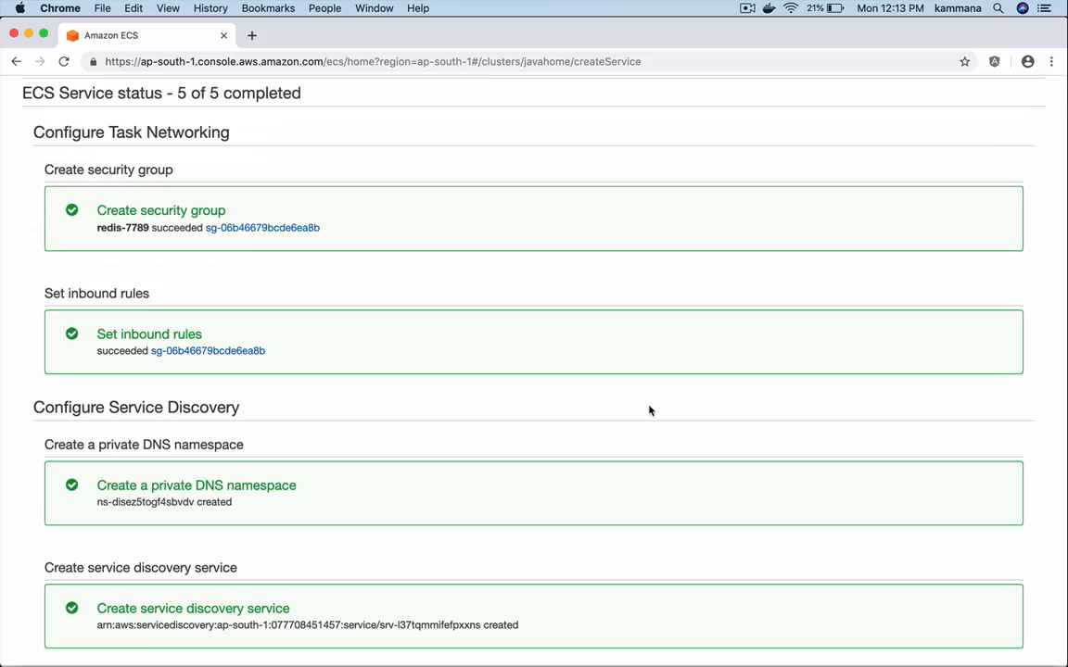
Check the service creation status, open the new redis service and view its details
{"action": "scroll", "coordinate": [648, 411], "scroll_direction": "down", "scroll_amount": 4}
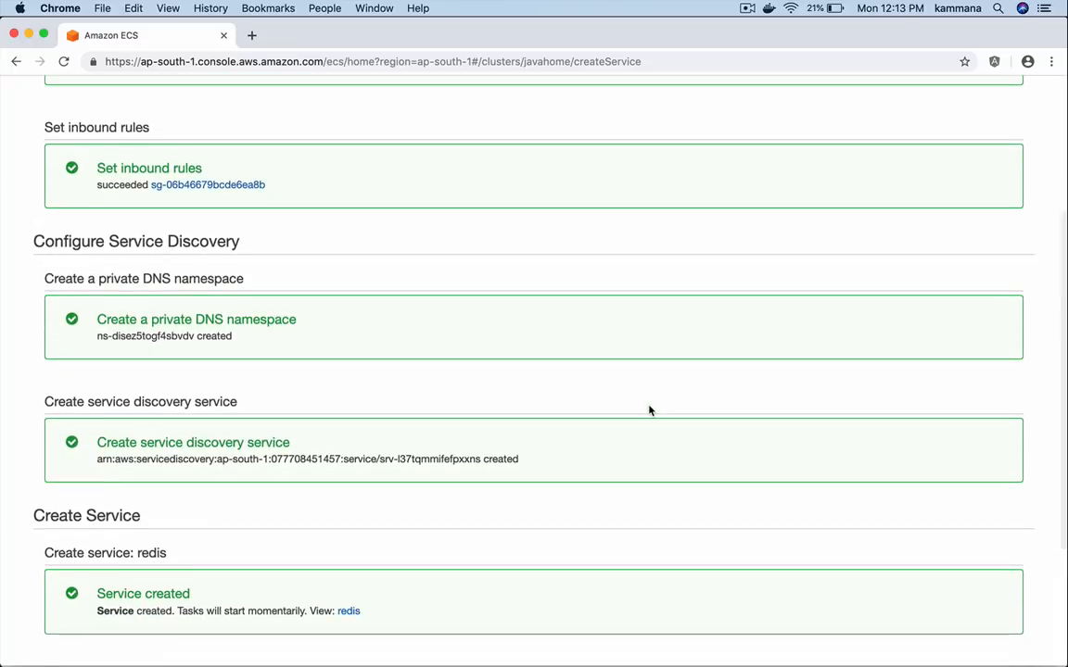
{"action": "scroll", "coordinate": [649, 411], "scroll_direction": "down", "scroll_amount": 5}
{"action": "left_click", "coordinate": [1003, 627]}
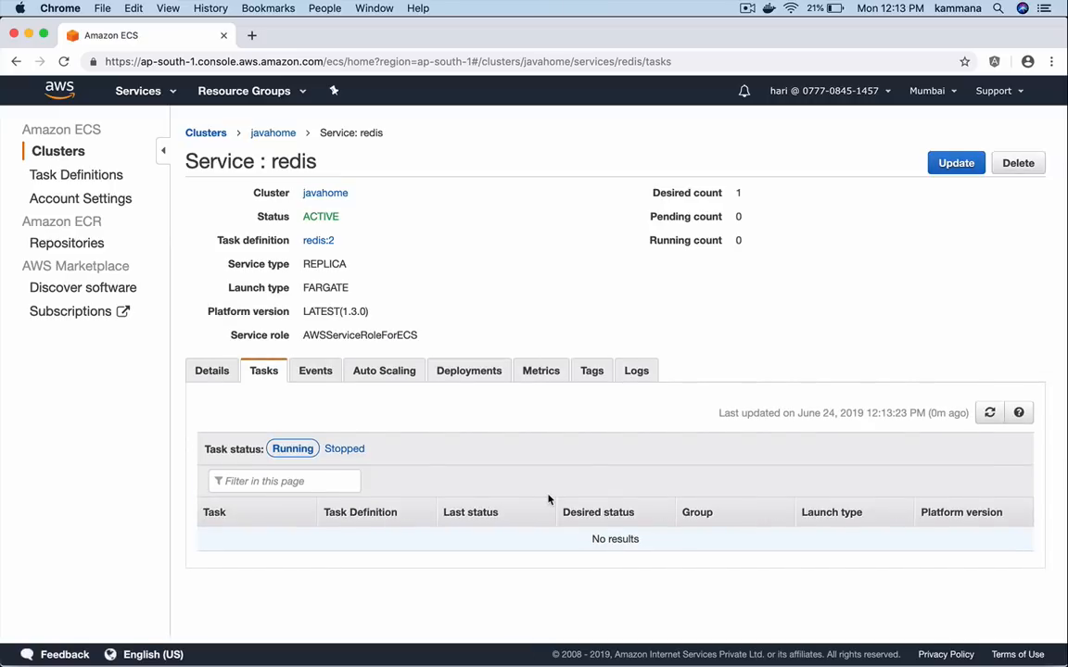
{"action": "left_click", "coordinate": [209, 377]}
Return to the javahome cluster, show its tasks and refresh the list to check the redis task's status
{"action": "left_click", "coordinate": [61, 155]}
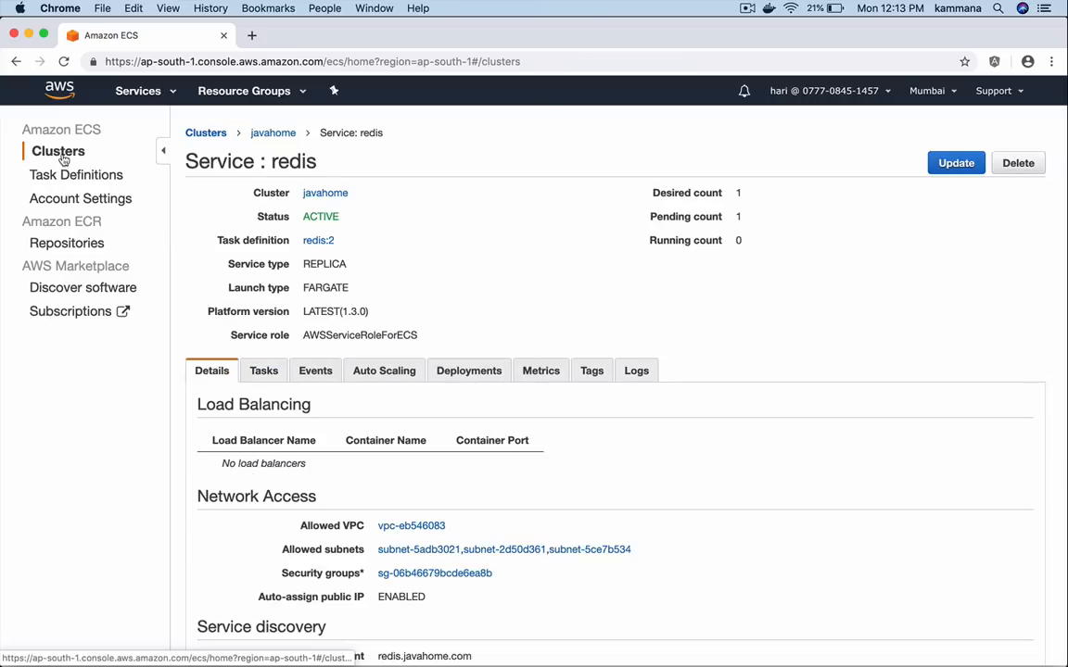
{"action": "left_click", "coordinate": [223, 372]}
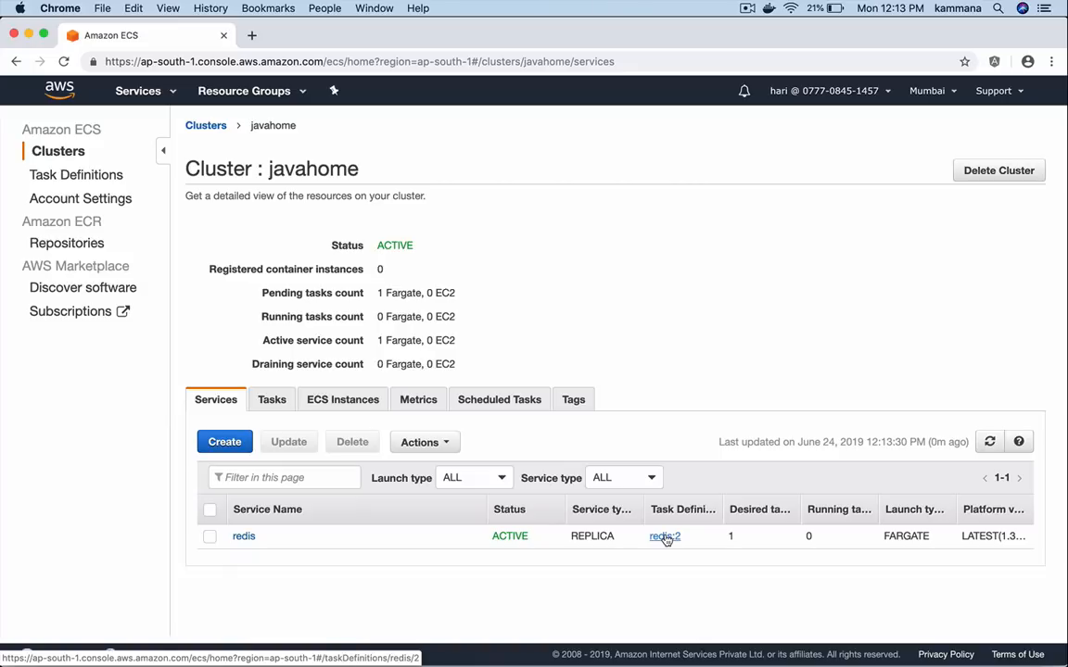
{"action": "left_click", "coordinate": [271, 402]}
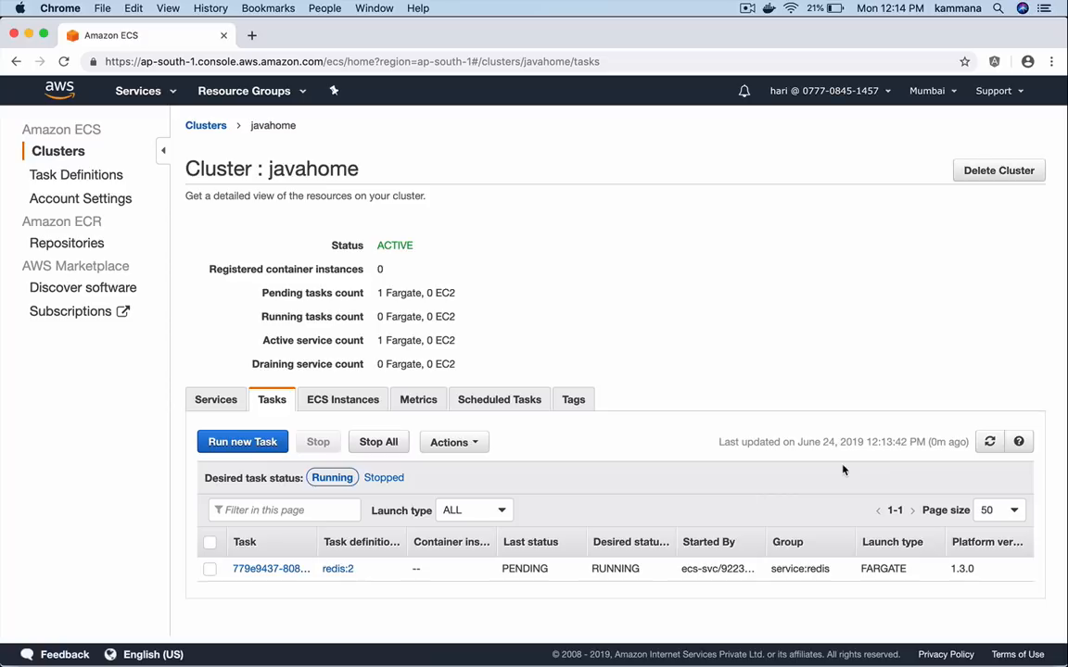
{"action": "left_click", "coordinate": [990, 442]}
{"action": "left_click", "coordinate": [989, 444]}
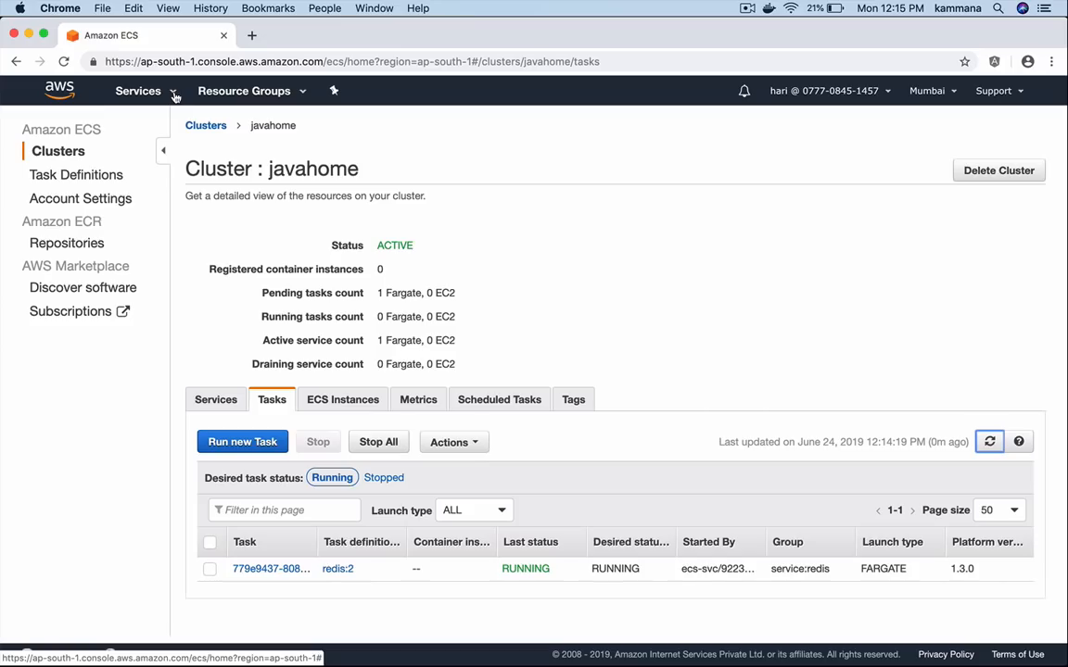
Switch to the EC2 console and show its load balancing target groups
{"action": "left_click", "coordinate": [138, 90]}
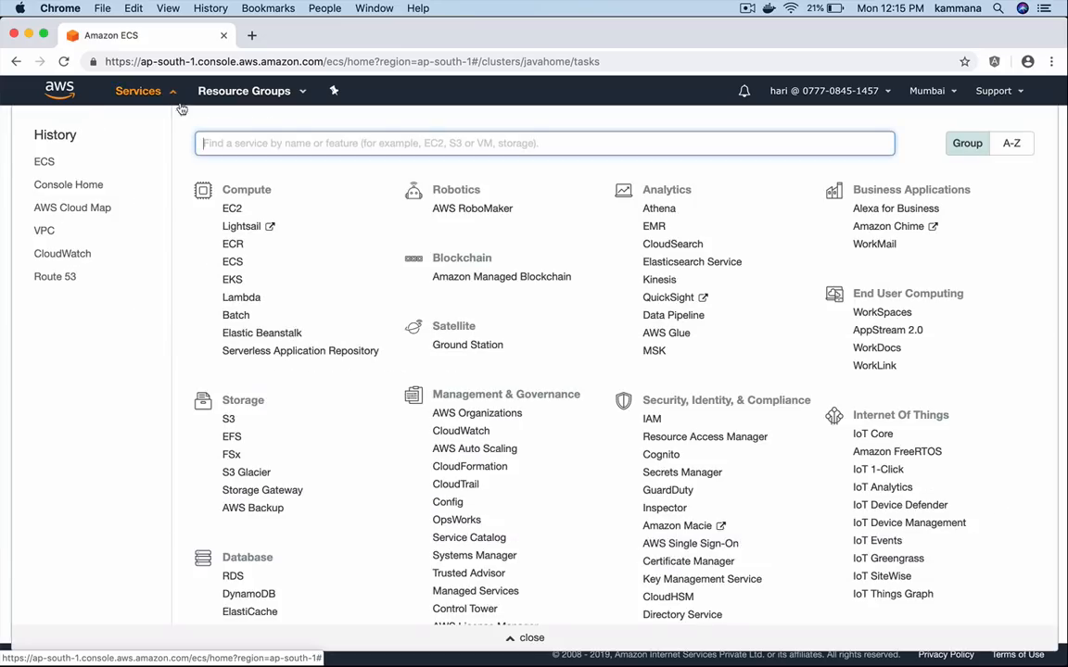
{"action": "left_click", "coordinate": [230, 210]}
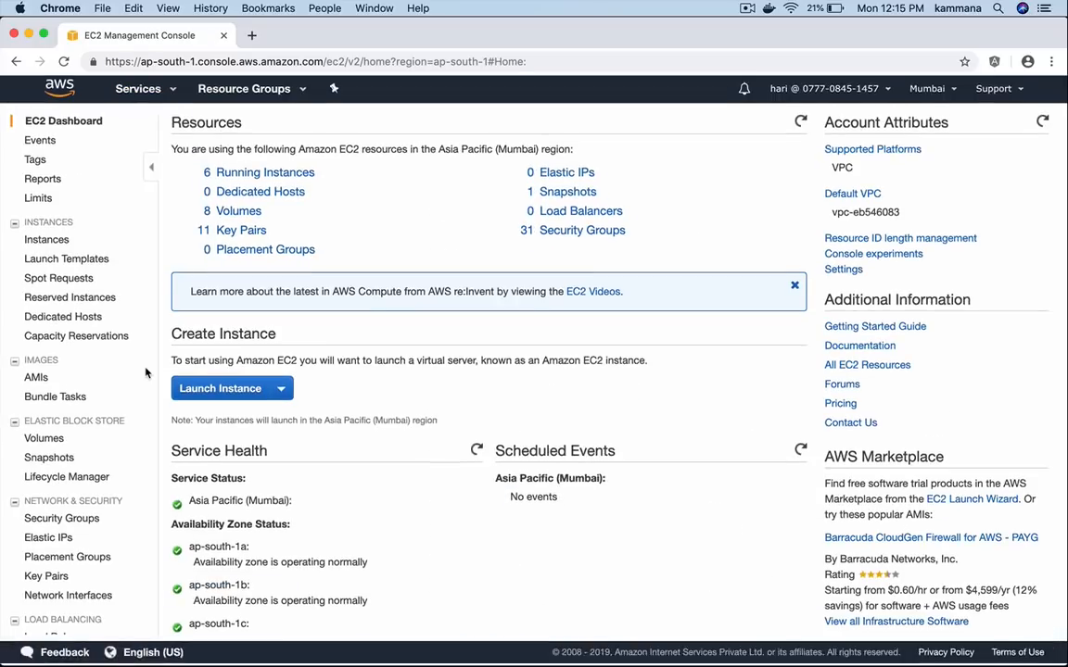
{"action": "scroll", "coordinate": [84, 477], "scroll_direction": "down", "scroll_amount": 3}
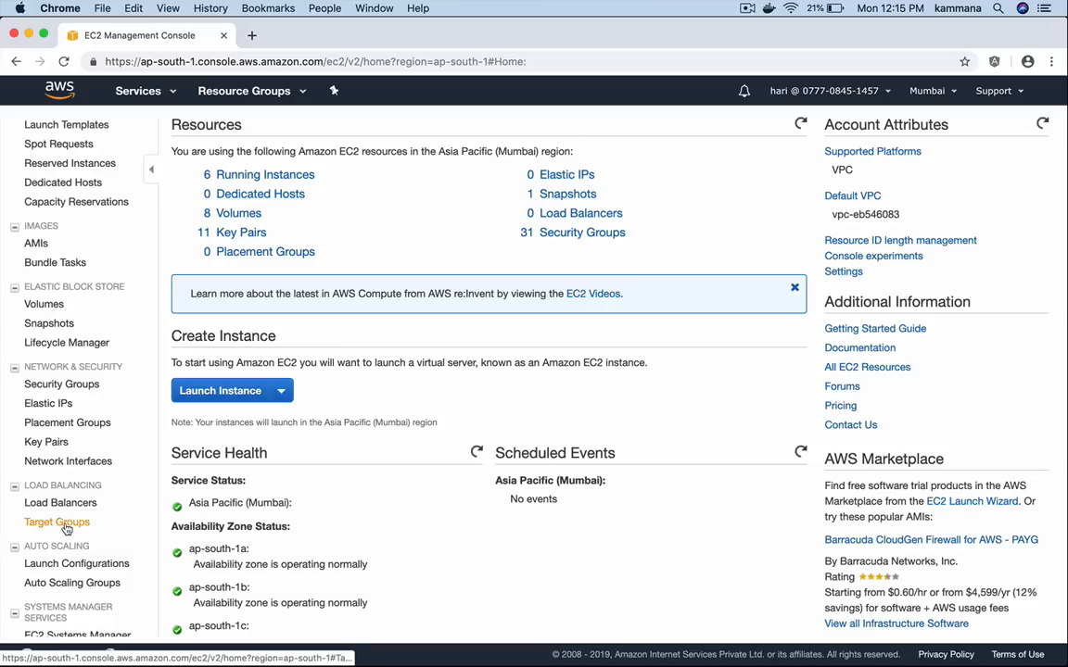
{"action": "left_click", "coordinate": [63, 523]}
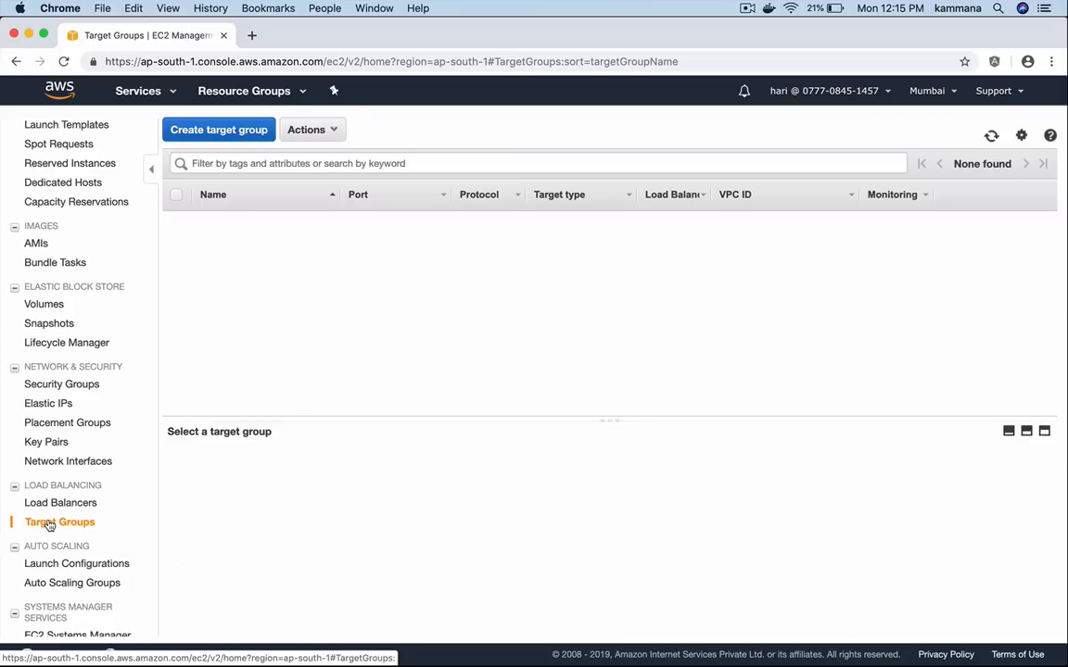
Start a new target group, name it python and set its target type to IP
{"action": "left_click", "coordinate": [226, 132]}
{"action": "left_click", "coordinate": [375, 232]}
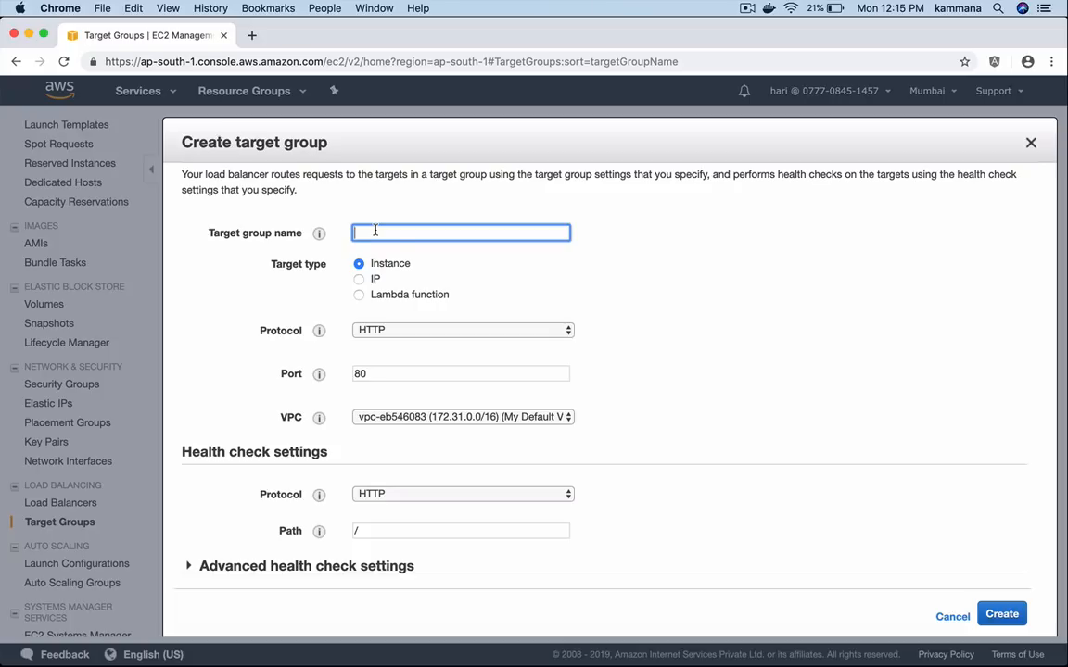
{"action": "type", "text": "python"}
{"action": "left_click", "coordinate": [360, 281]}
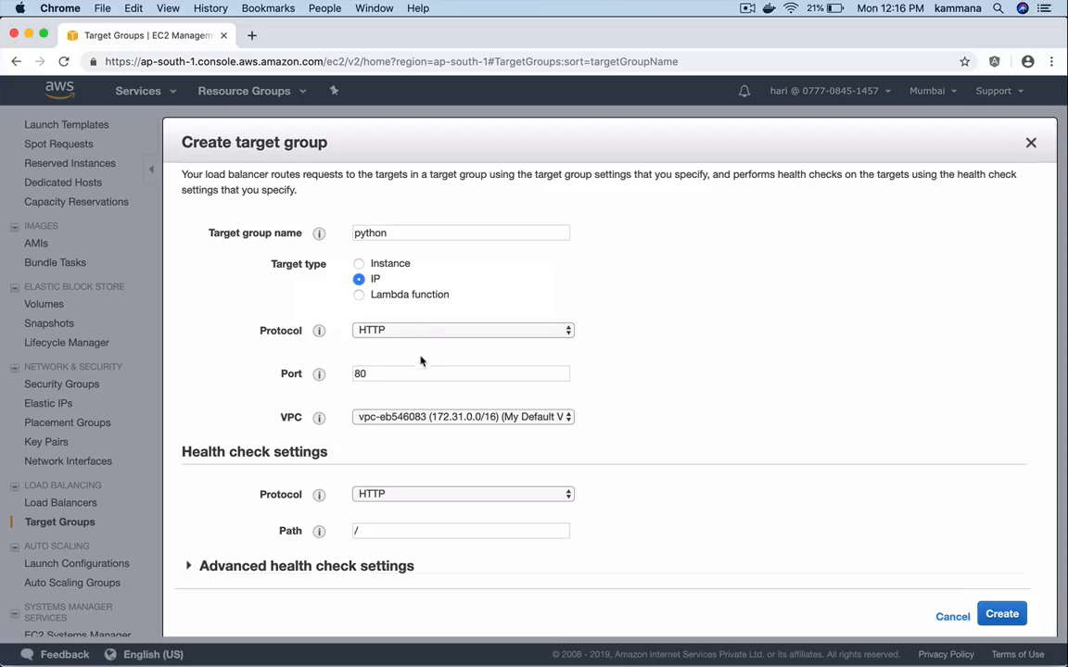
Set the target group's port to 5000 and keep vpc-eb546083 (172.31.0.0/16) as its VPC
{"action": "left_click", "coordinate": [399, 377]}
{"action": "key", "text": "BackSpace"}
{"action": "key", "text": "BackSpace"}
{"action": "type", "text": "5000"}
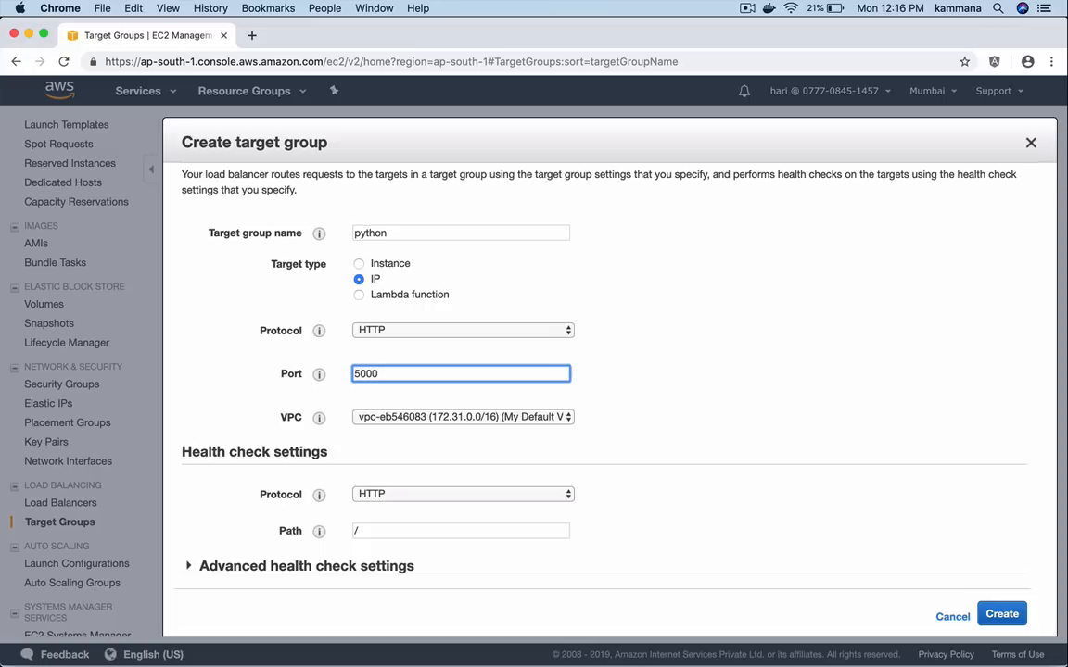
{"action": "left_click", "coordinate": [627, 402]}
{"action": "left_click", "coordinate": [473, 417]}
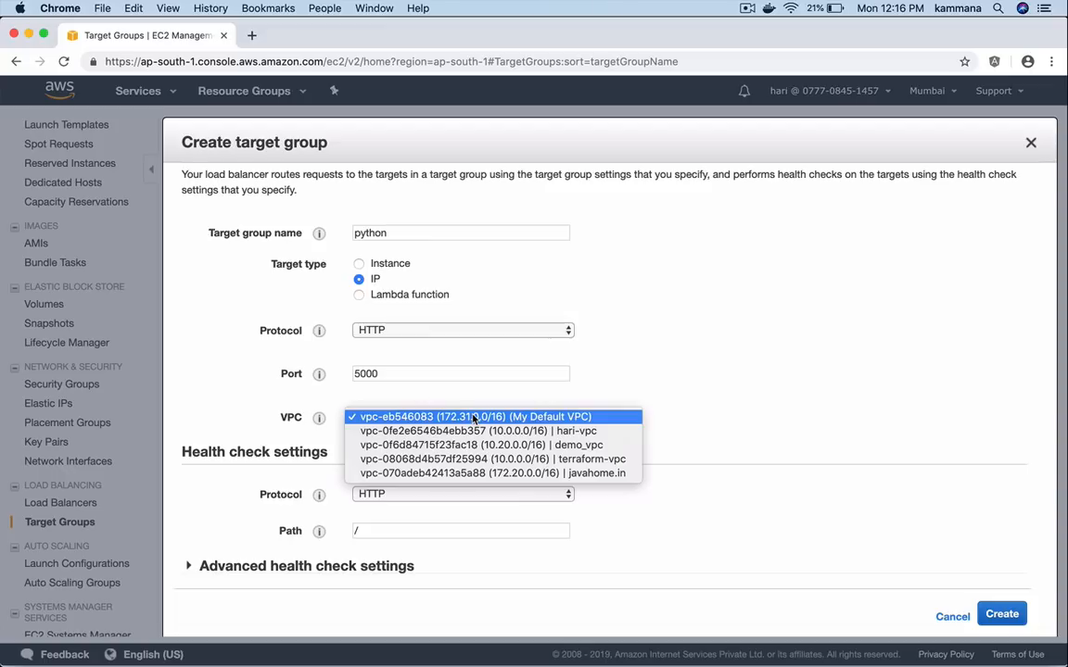
{"action": "left_click", "coordinate": [472, 417]}
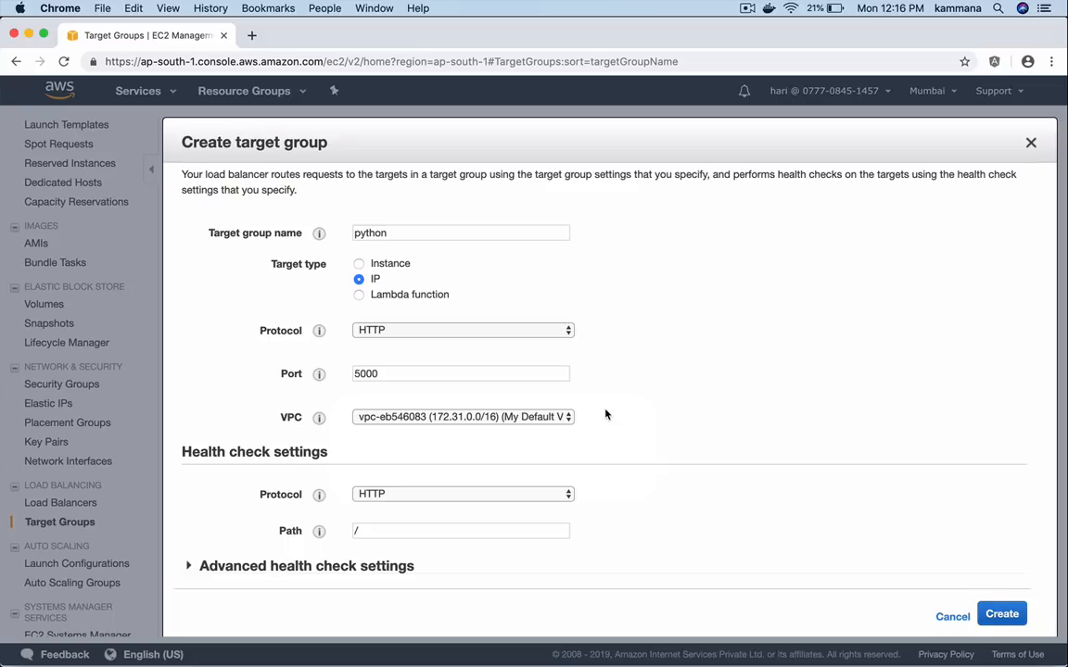
Set the healthy threshold to 2 in the target group's advanced health check settings
{"action": "scroll", "coordinate": [605, 415], "scroll_direction": "down", "scroll_amount": 1}
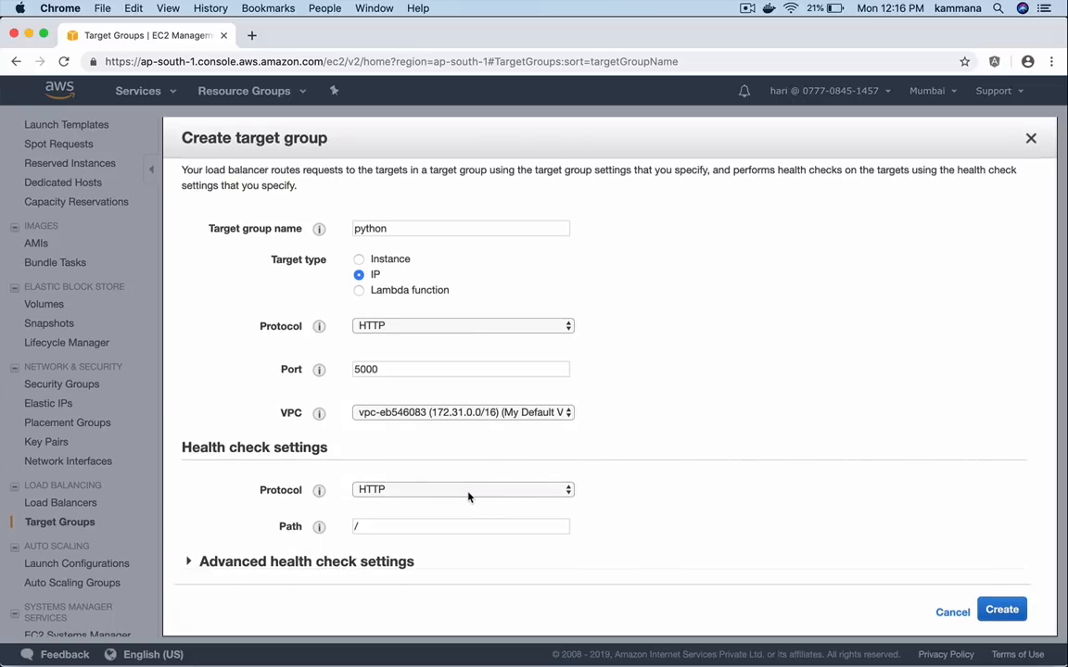
{"action": "mouse_move", "coordinate": [361, 491]}
{"action": "left_click", "coordinate": [386, 564]}
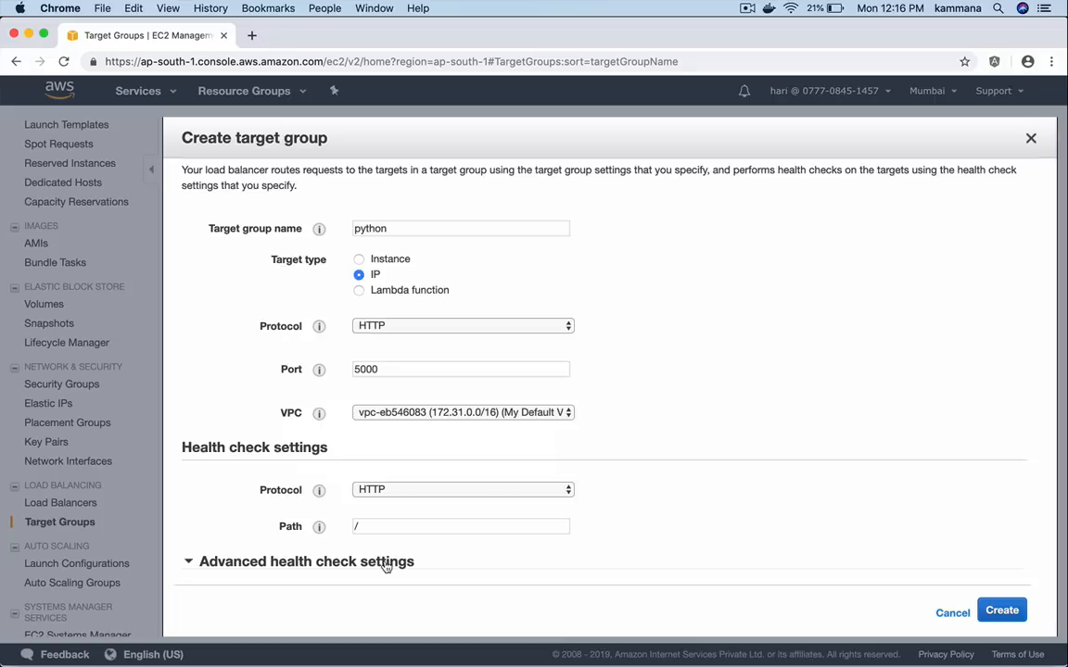
{"action": "scroll", "coordinate": [385, 564], "scroll_direction": "down", "scroll_amount": 4}
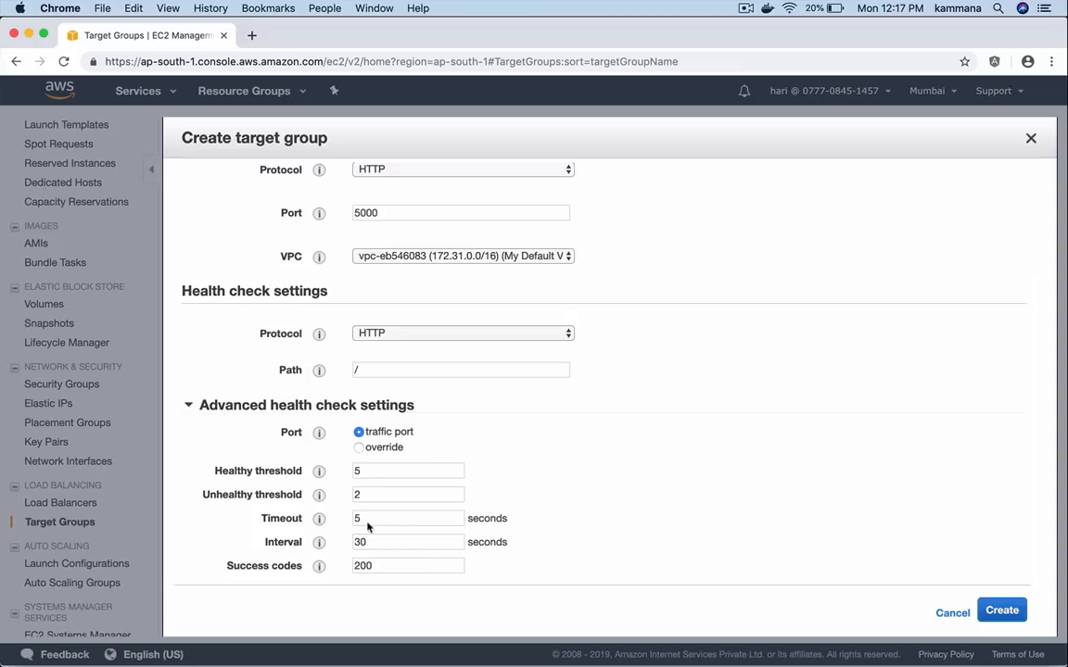
{"action": "left_click", "coordinate": [367, 471]}
{"action": "key", "text": "BackSpace"}
{"action": "type", "text": "2"}
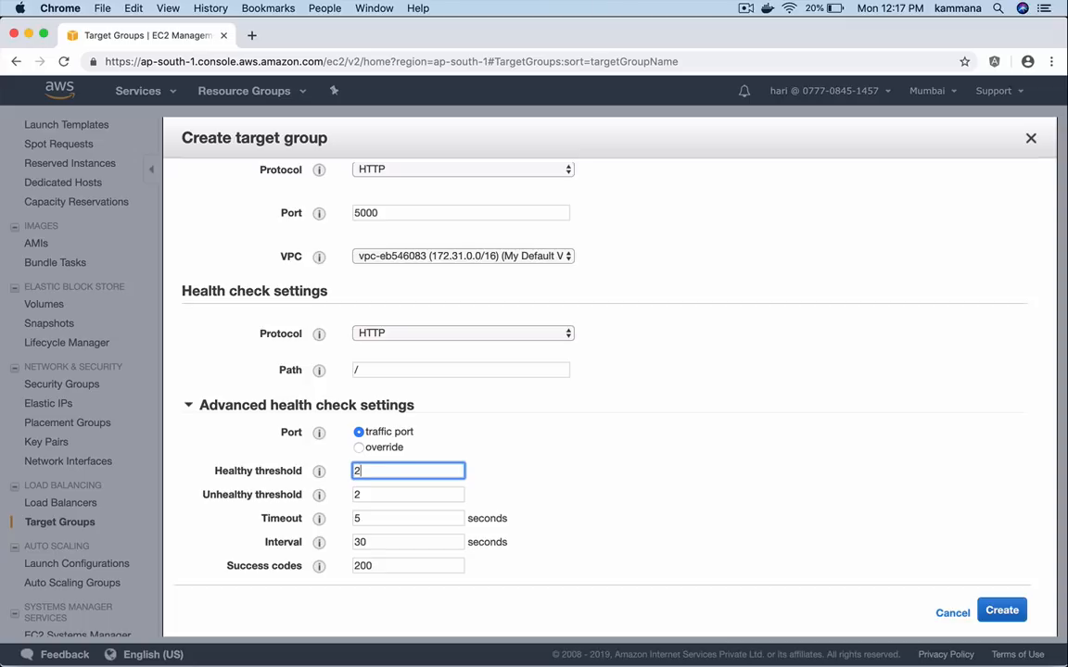
Review the entered settings and create the python target group
{"action": "scroll", "coordinate": [814, 541], "scroll_direction": "up", "scroll_amount": 1}
{"action": "scroll", "coordinate": [814, 542], "scroll_direction": "up", "scroll_amount": 3}
{"action": "scroll", "coordinate": [814, 541], "scroll_direction": "down", "scroll_amount": 1}
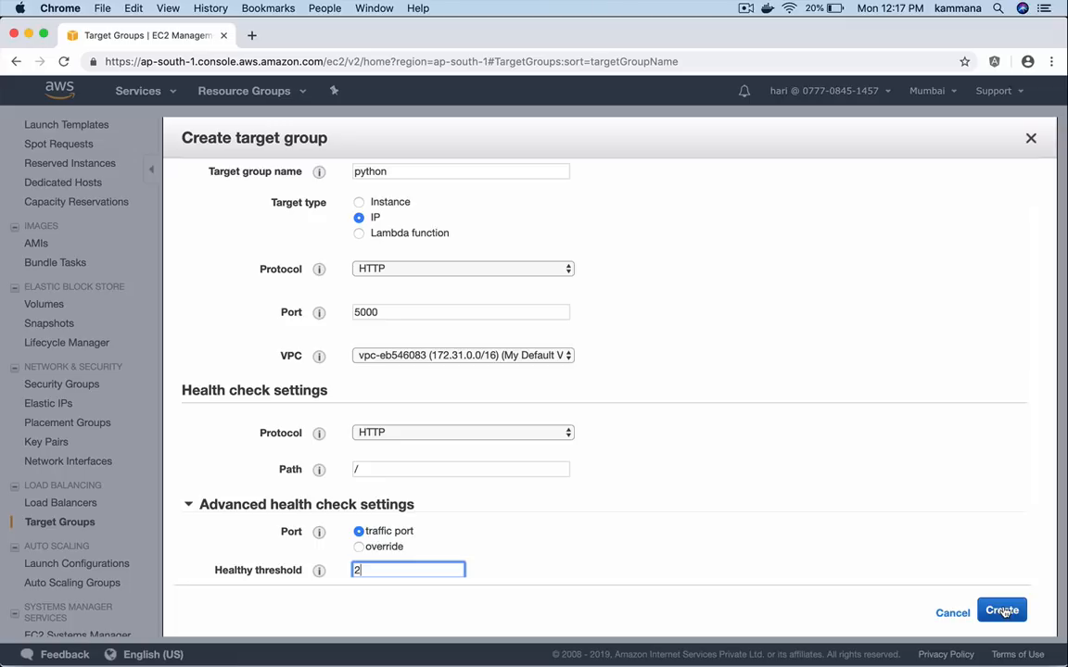
{"action": "left_click", "coordinate": [1006, 612]}
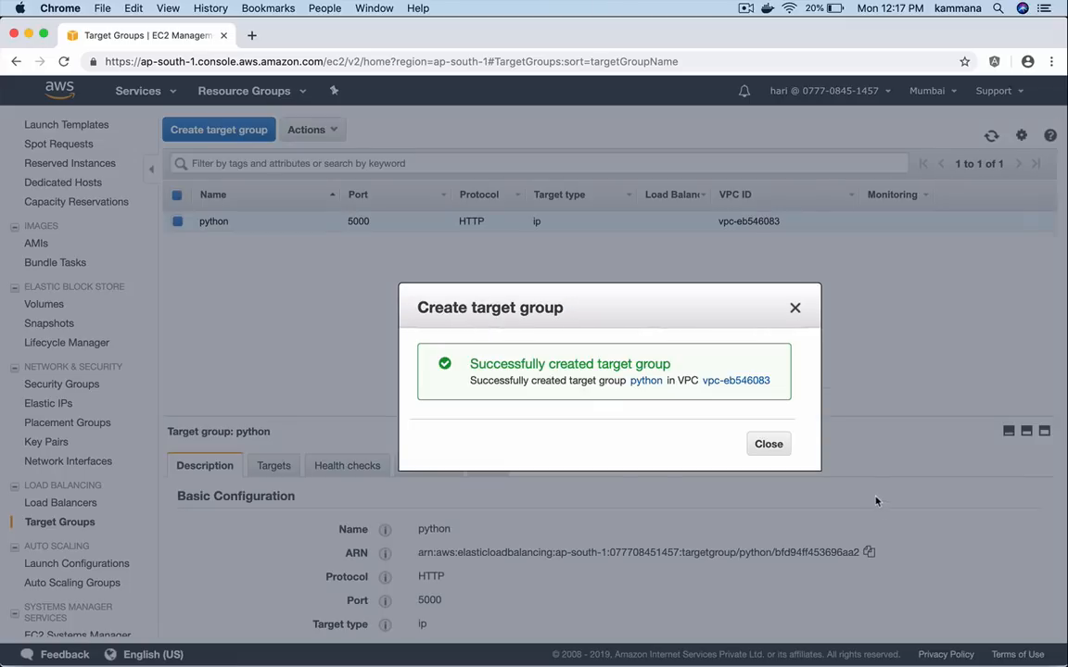
Start a new internet-facing Application Load Balancer and name it javahome-alb
{"action": "left_click", "coordinate": [769, 445]}
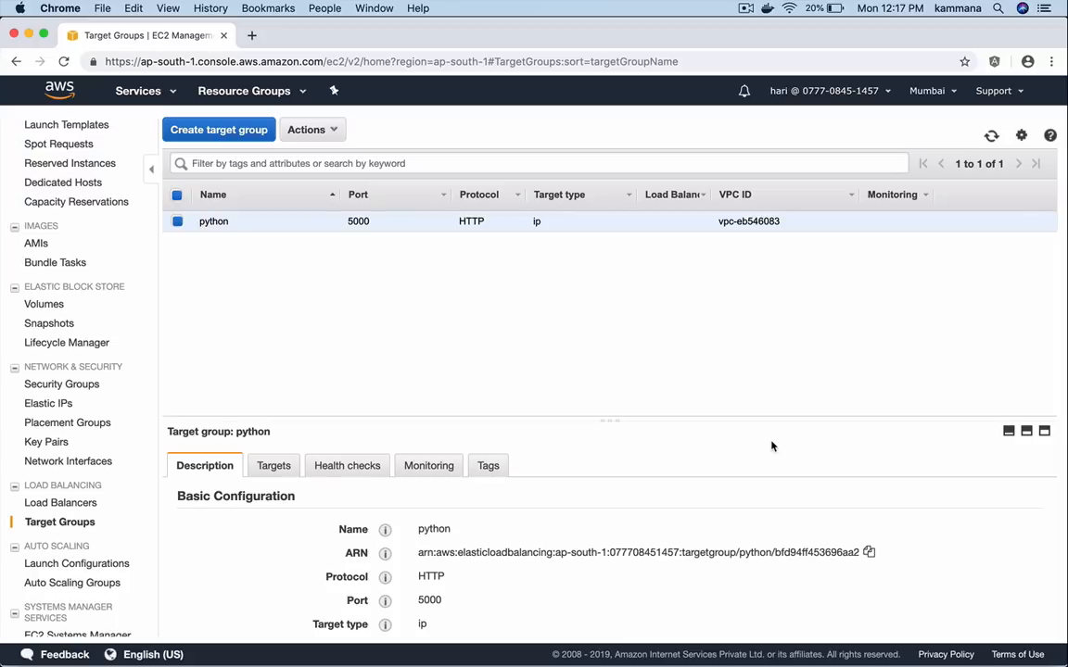
{"action": "left_click", "coordinate": [88, 506]}
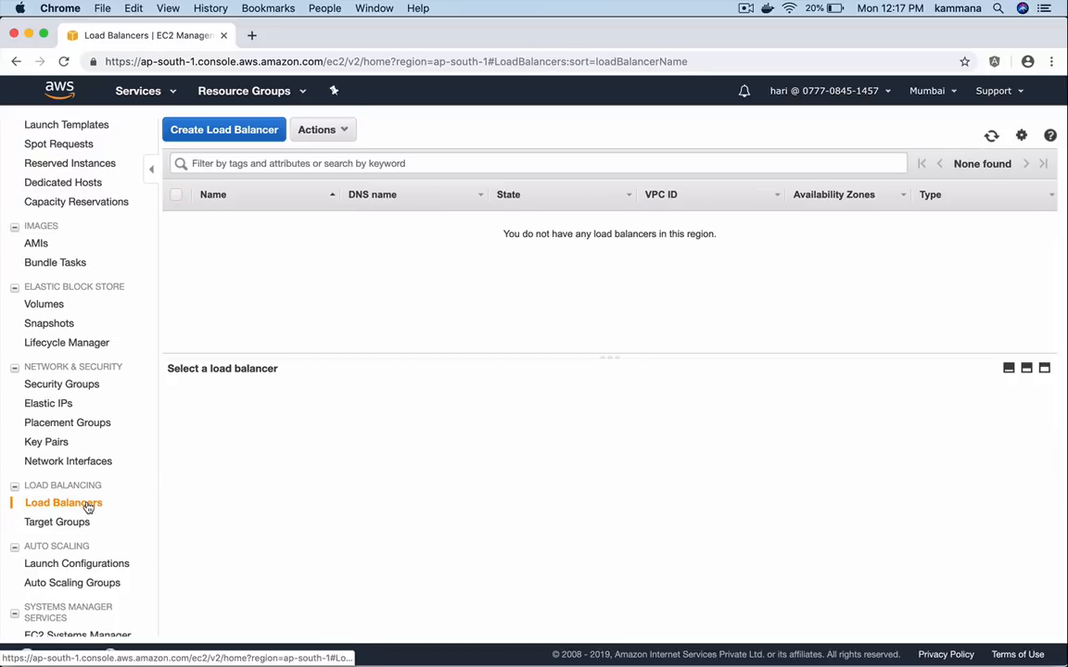
{"action": "left_click", "coordinate": [227, 130]}
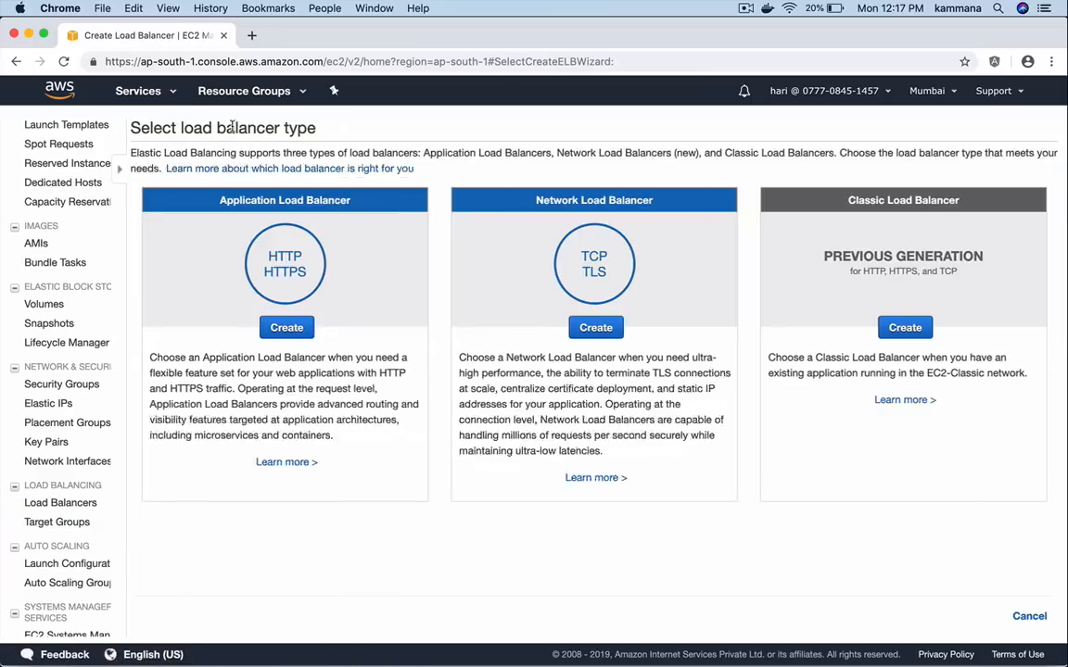
{"action": "left_click", "coordinate": [190, 327]}
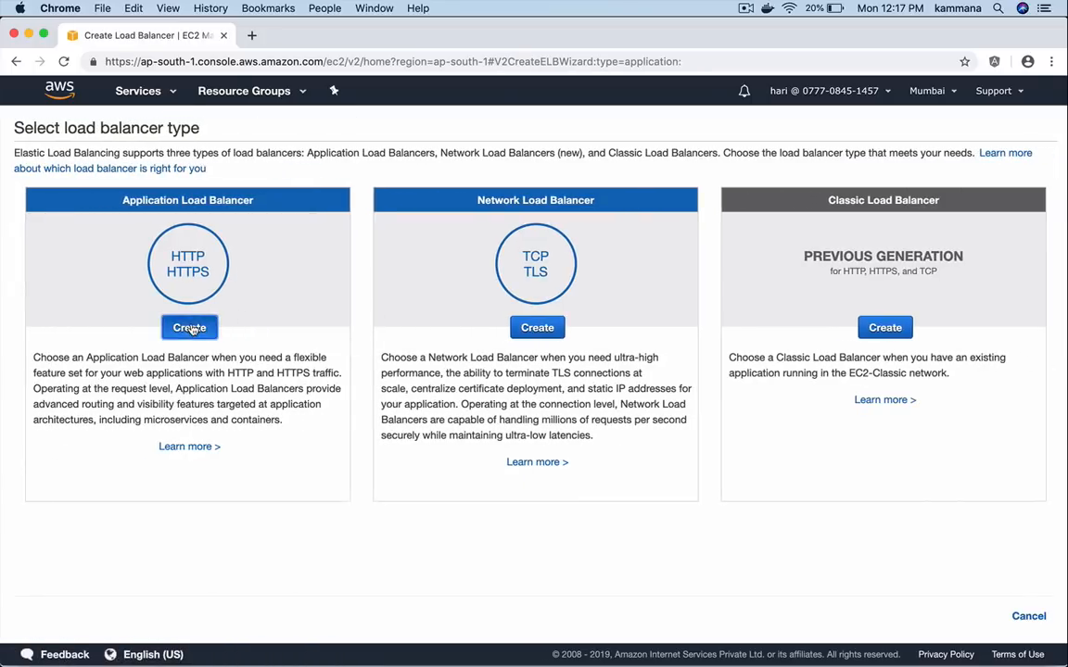
{"action": "left_click", "coordinate": [282, 253]}
{"action": "type", "text": "j"}
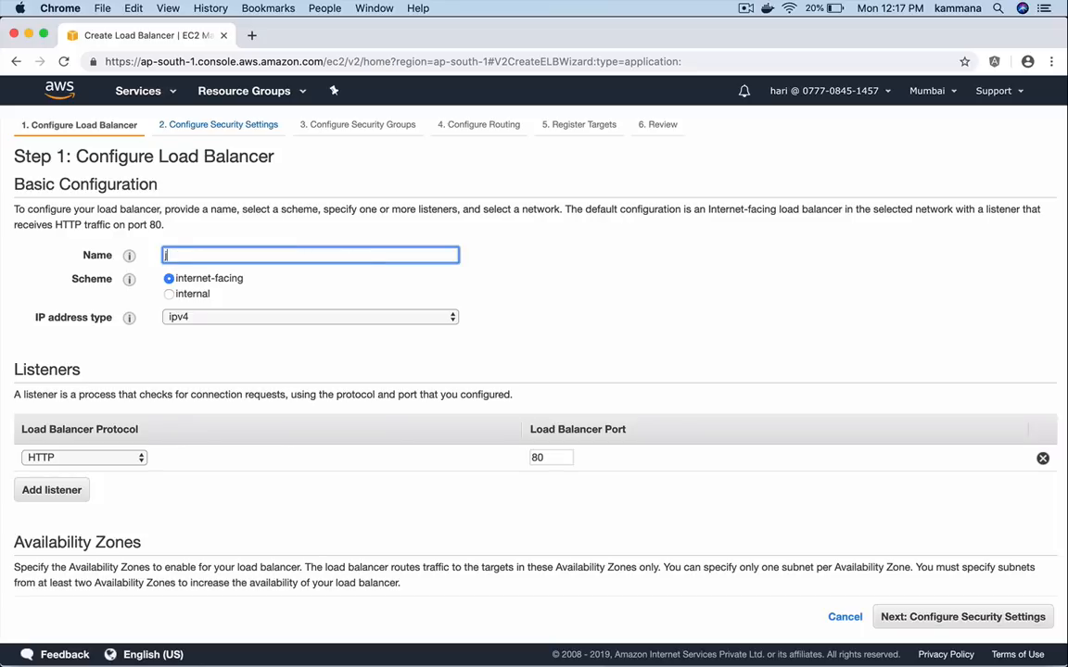
{"action": "type", "text": "avahome-alb"}
{"action": "left_click", "coordinate": [335, 293]}
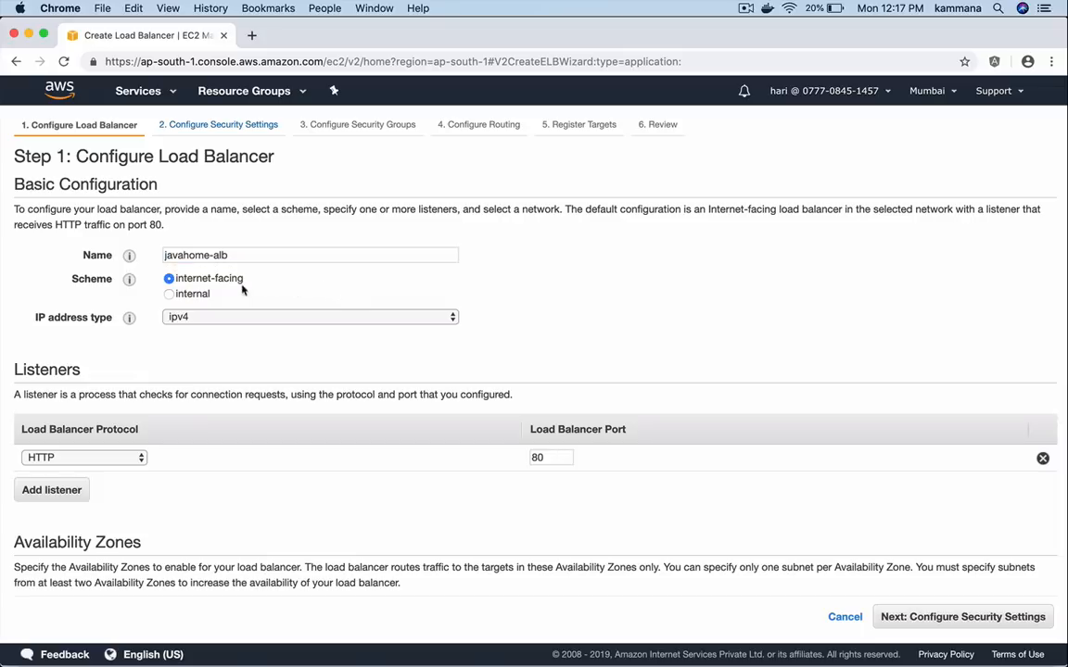
Set the load balancer's VPC to the default vpc-eb546083 (172.31.0.0/16) and enable availability zones ap-south-1a, ap-south-1b and ap-south-1c
{"action": "scroll", "coordinate": [241, 364], "scroll_direction": "down", "scroll_amount": 2}
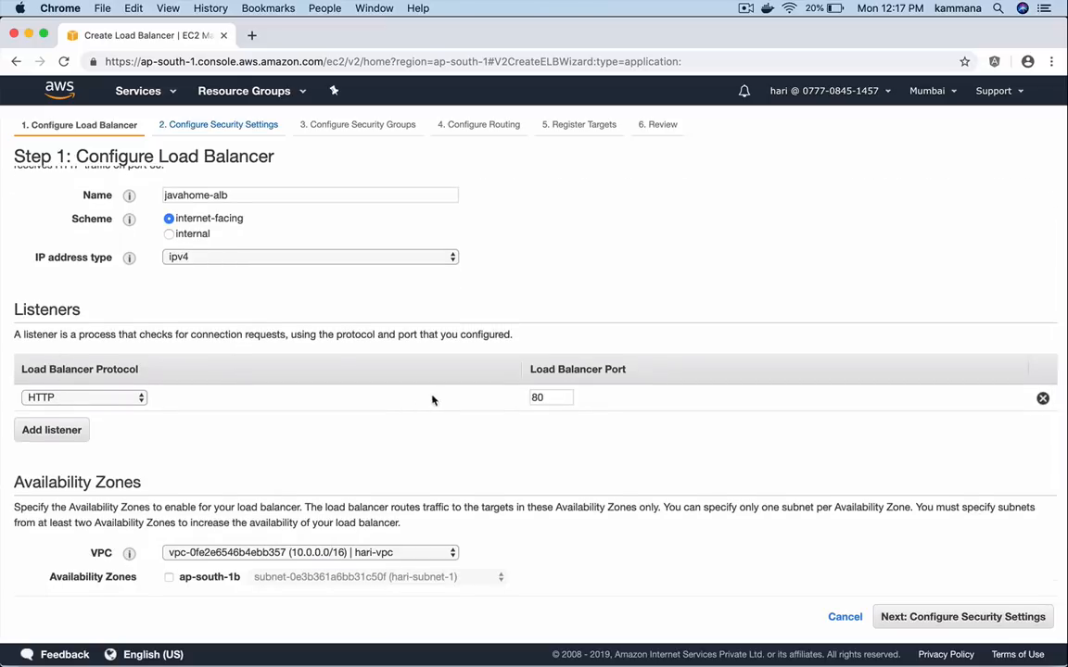
{"action": "scroll", "coordinate": [503, 417], "scroll_direction": "down", "scroll_amount": 3}
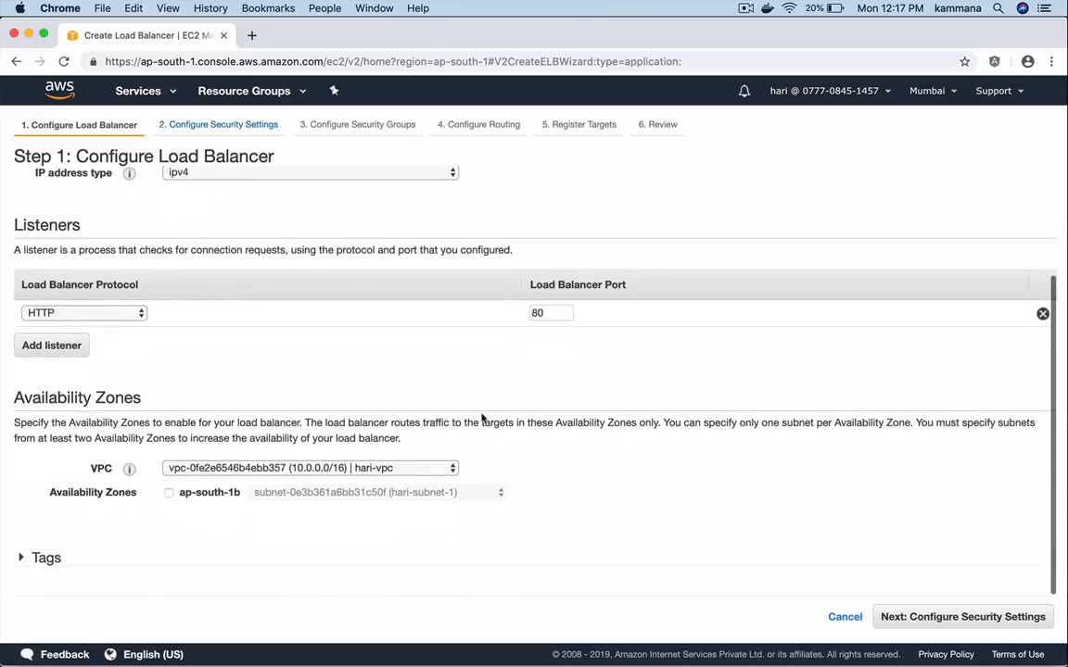
{"action": "left_click", "coordinate": [336, 468]}
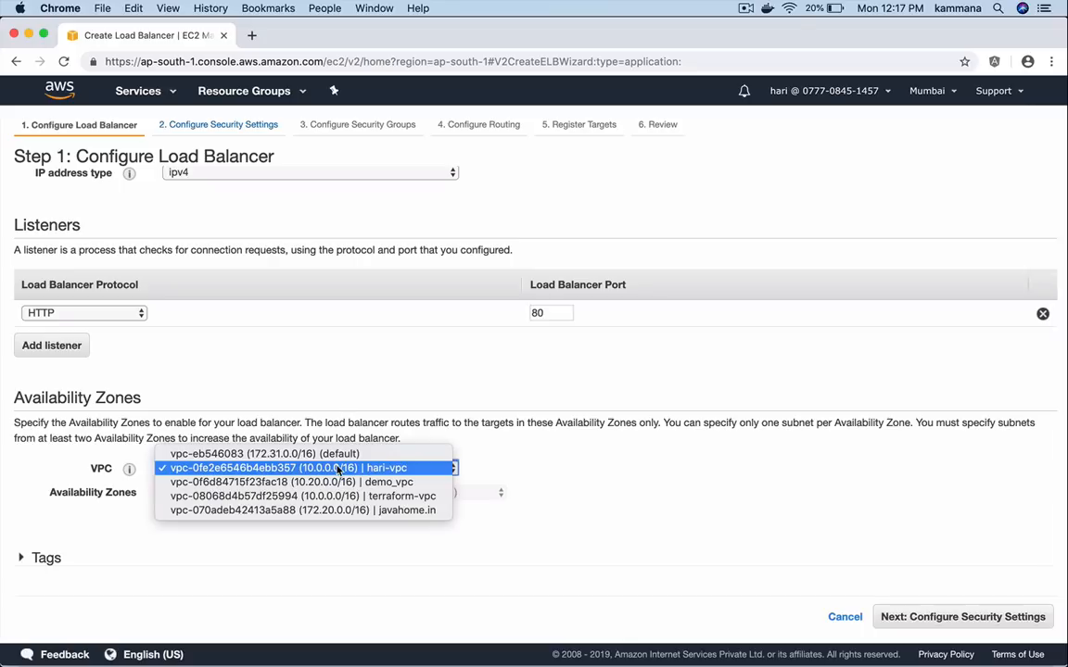
{"action": "left_click", "coordinate": [368, 458]}
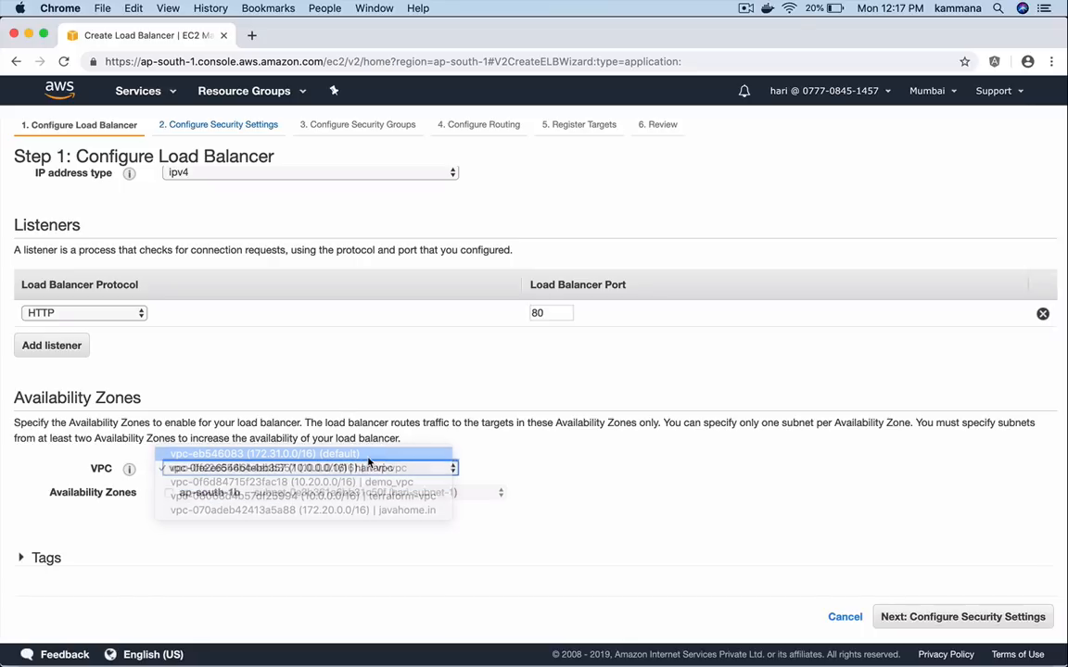
{"action": "left_click", "coordinate": [168, 493]}
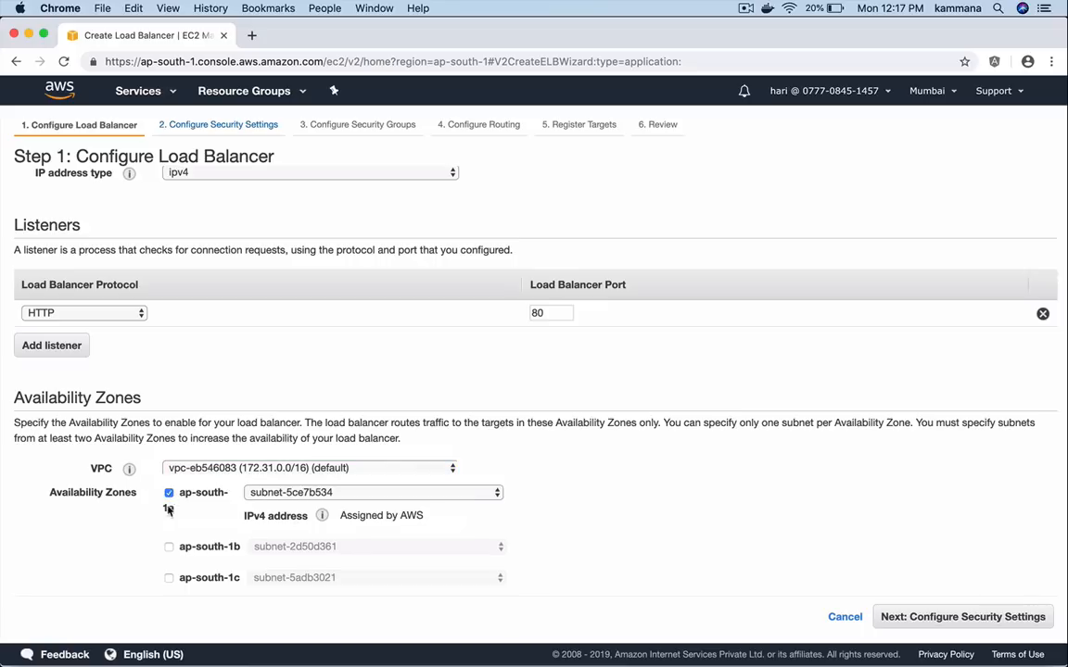
{"action": "left_click", "coordinate": [169, 577]}
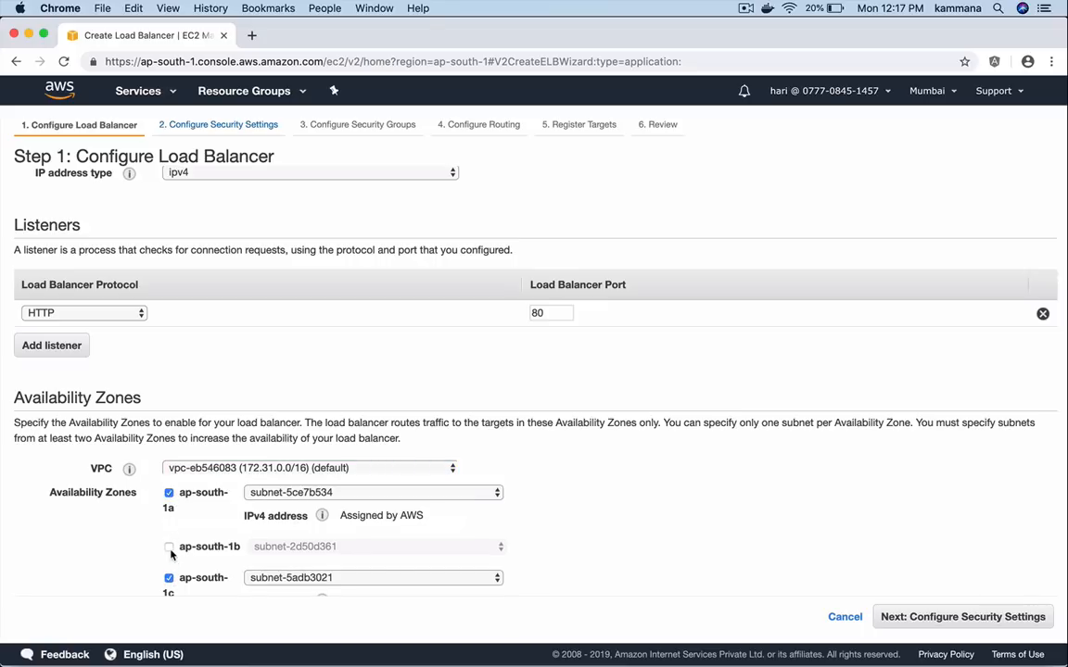
{"action": "left_click", "coordinate": [170, 548]}
{"action": "scroll", "coordinate": [493, 500], "scroll_direction": "down", "scroll_amount": 3}
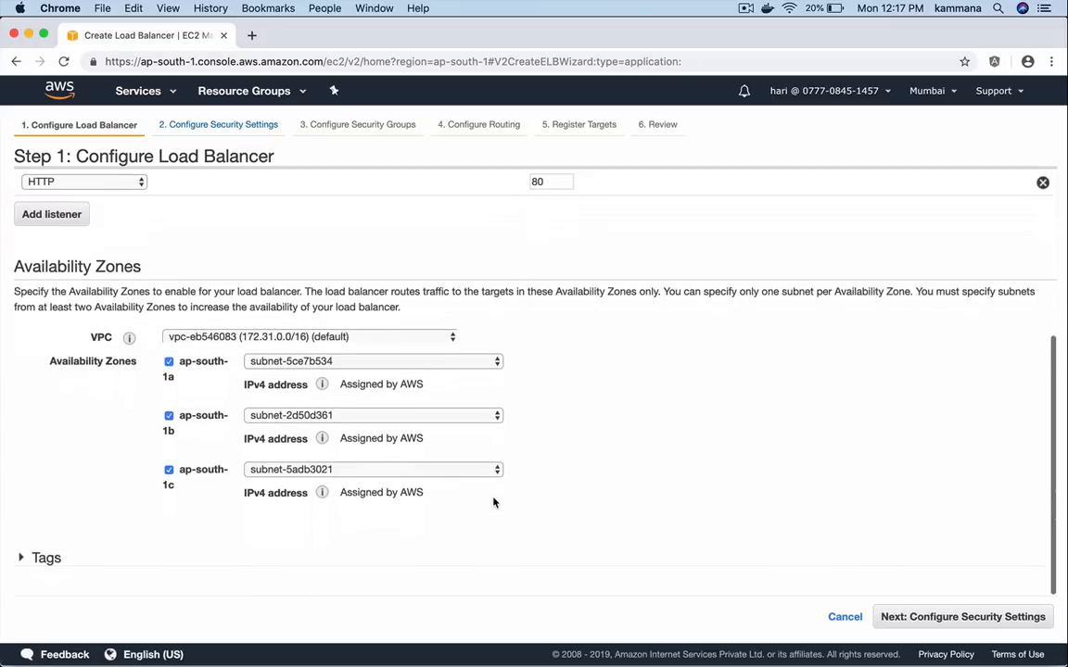
{"action": "left_click", "coordinate": [934, 616]}
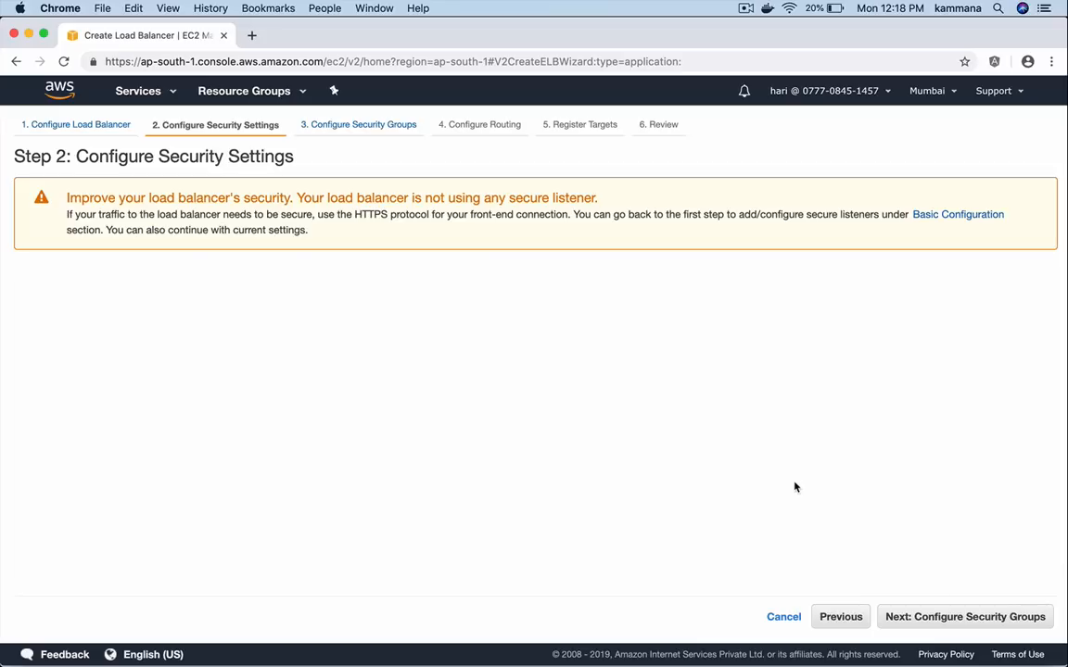
Assign the existing security group named all to the load balancer instead of the default one
{"action": "left_click", "coordinate": [943, 616]}
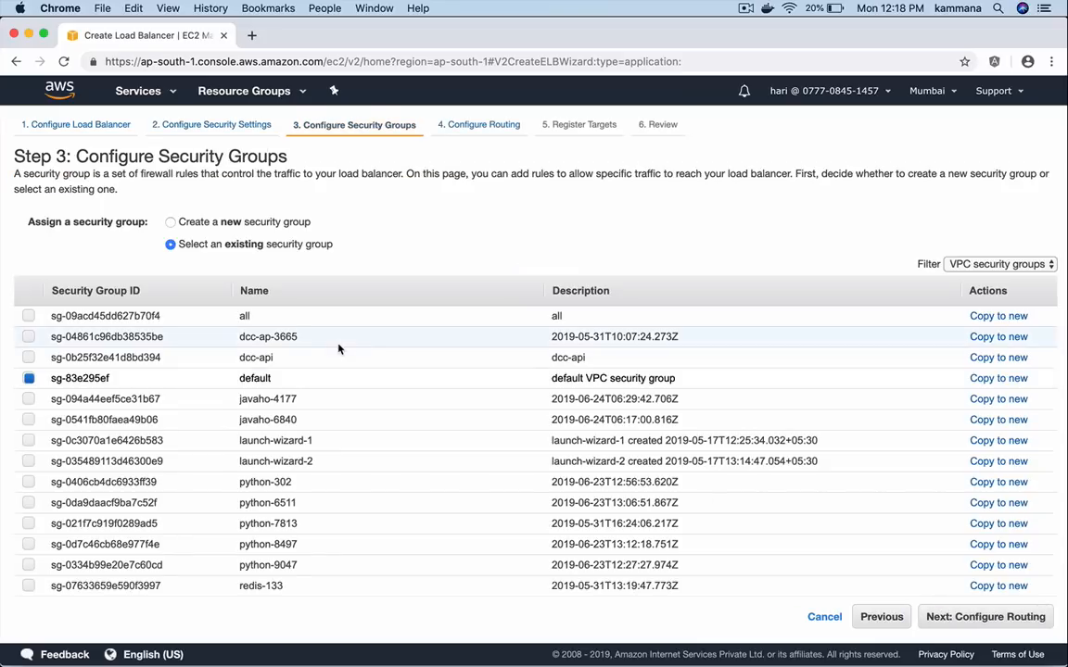
{"action": "left_click", "coordinate": [255, 319]}
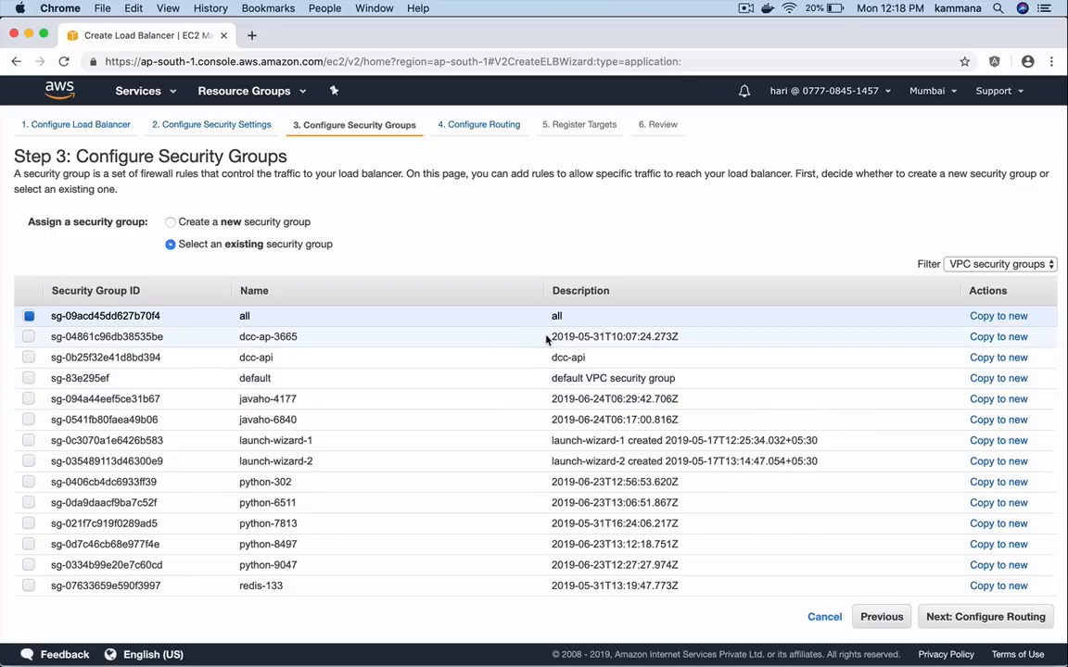
{"action": "left_click", "coordinate": [985, 617]}
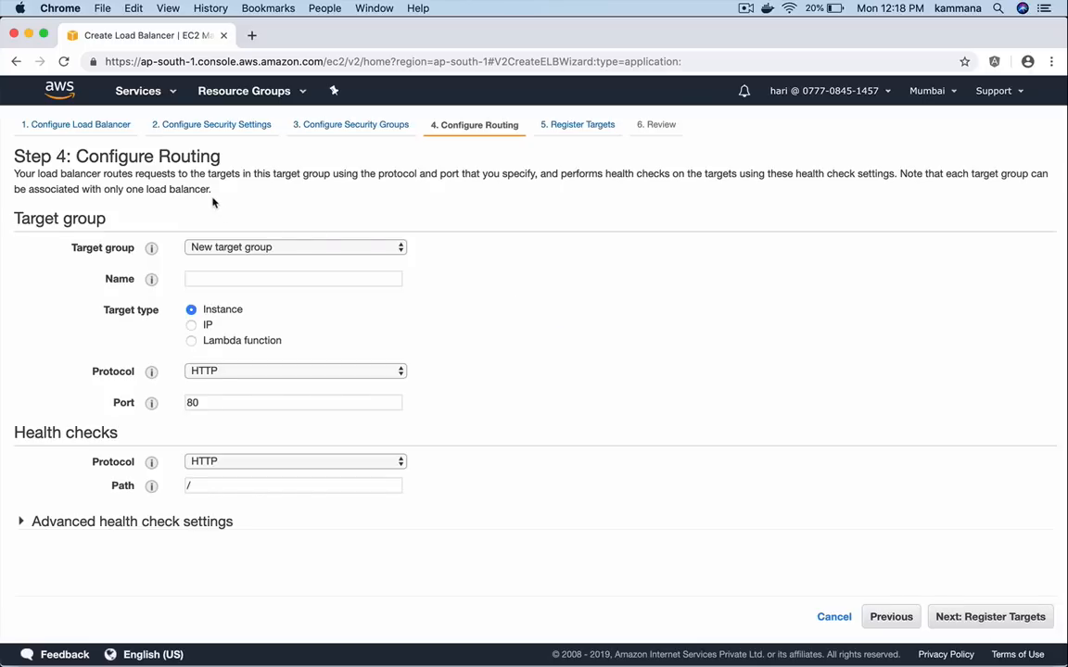
Route the load balancer's traffic to the existing python target group
{"action": "left_click", "coordinate": [284, 244]}
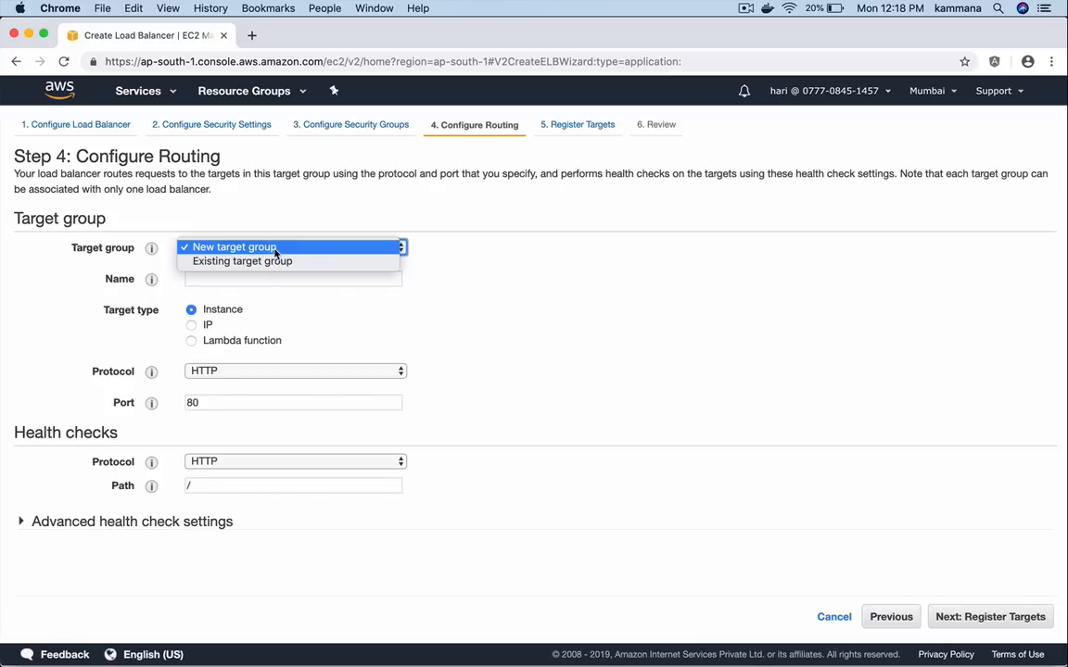
{"action": "left_click", "coordinate": [275, 263]}
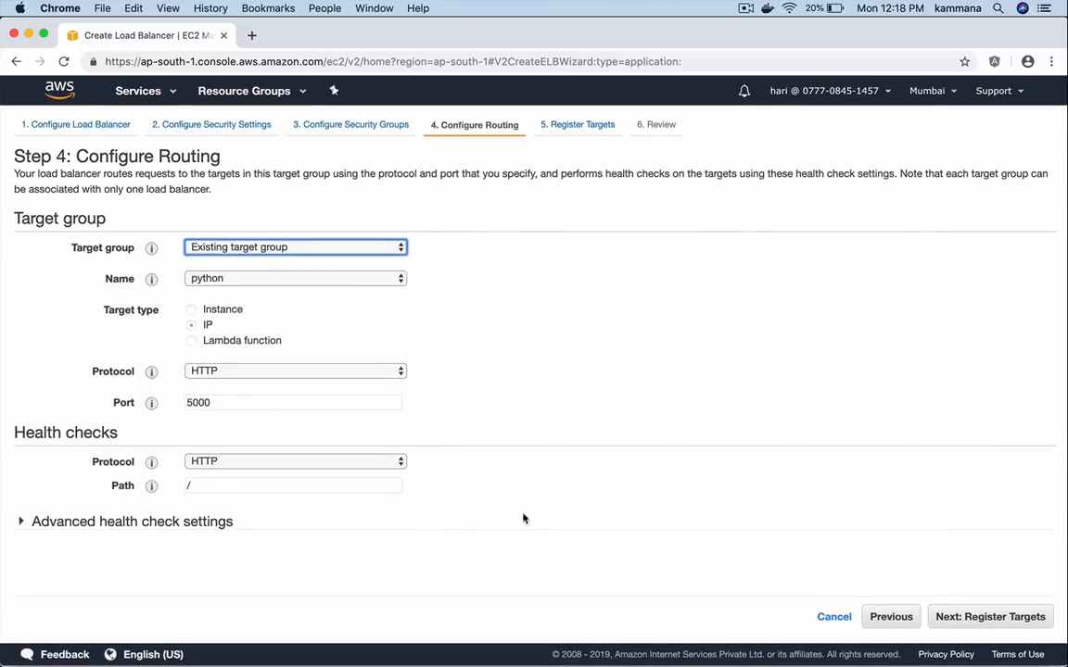
{"action": "left_click", "coordinate": [968, 620]}
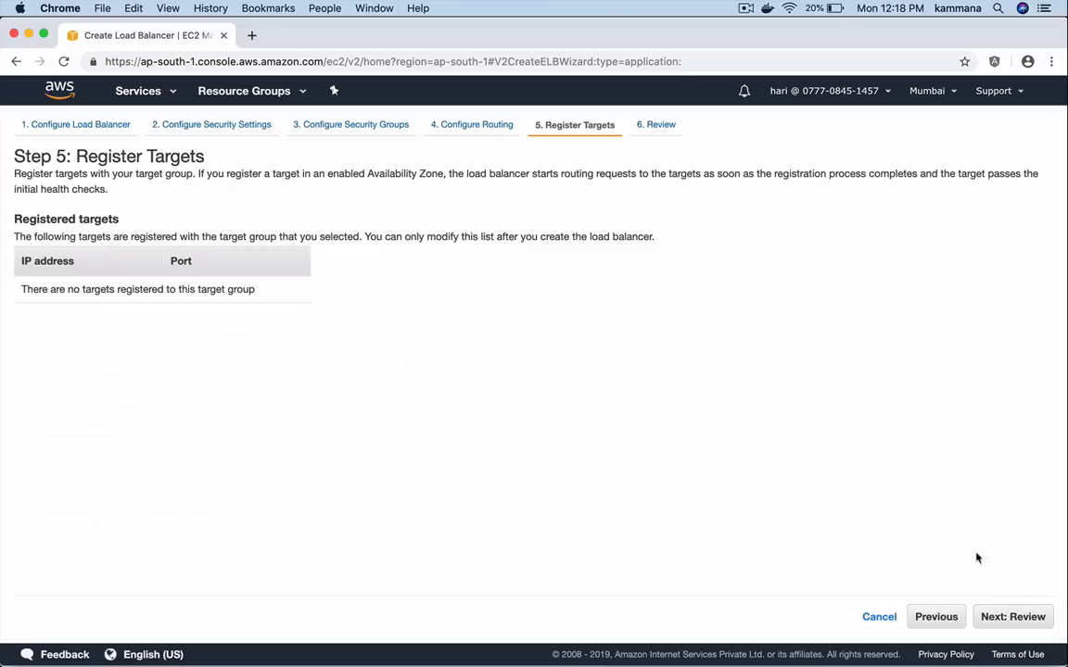
Continue to the review without registering targets and create the javahome-alb load balancer
{"action": "left_click", "coordinate": [1018, 616]}
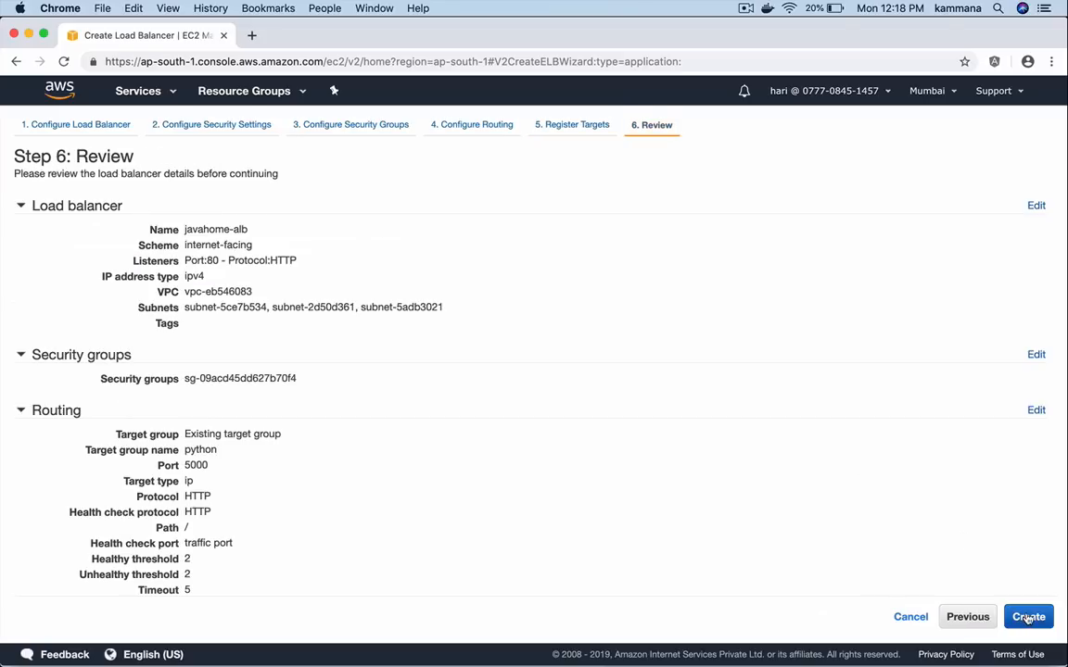
{"action": "left_click", "coordinate": [1023, 617]}
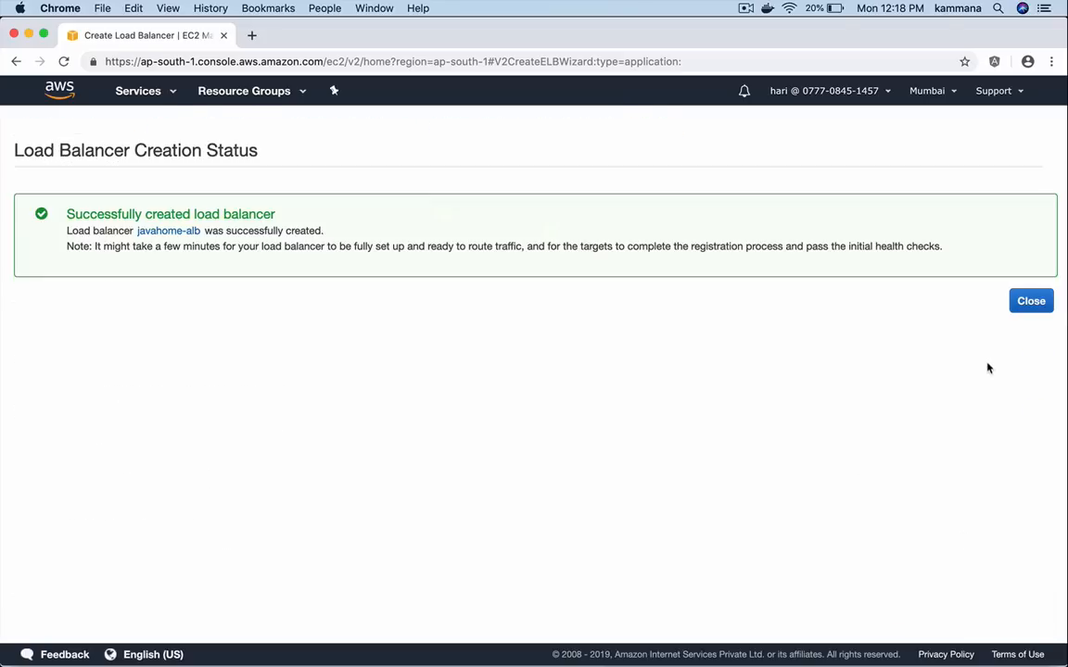
{"action": "left_click", "coordinate": [1024, 304]}
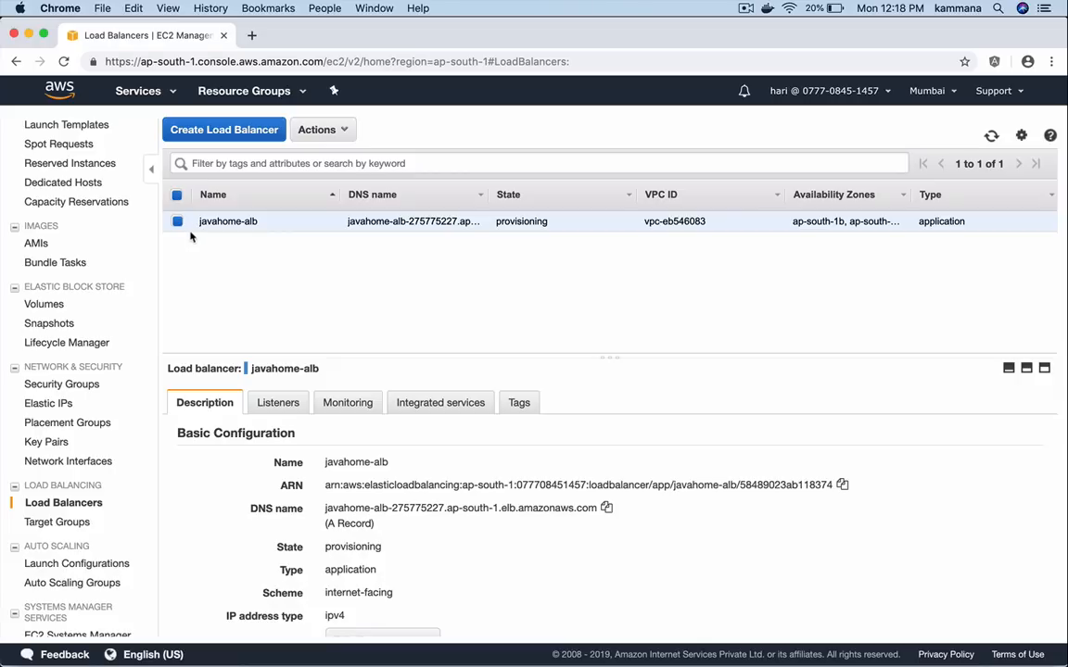
Switch to ECS and start a new Fargate task definition named python
{"action": "left_click", "coordinate": [146, 91]}
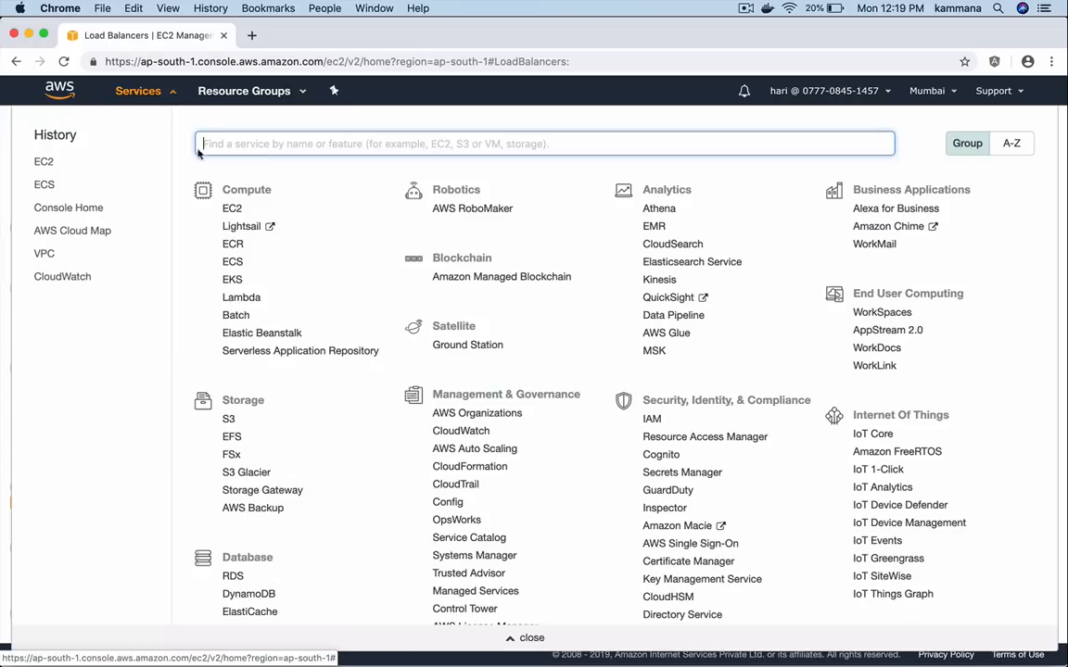
{"action": "left_click", "coordinate": [43, 186]}
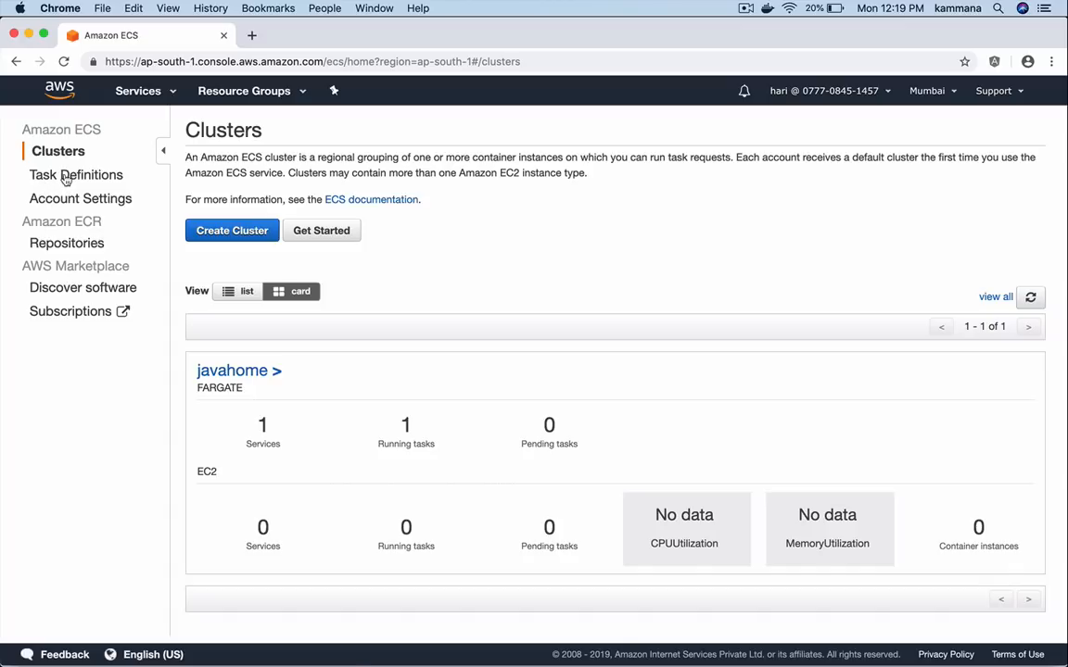
{"action": "left_click", "coordinate": [61, 176]}
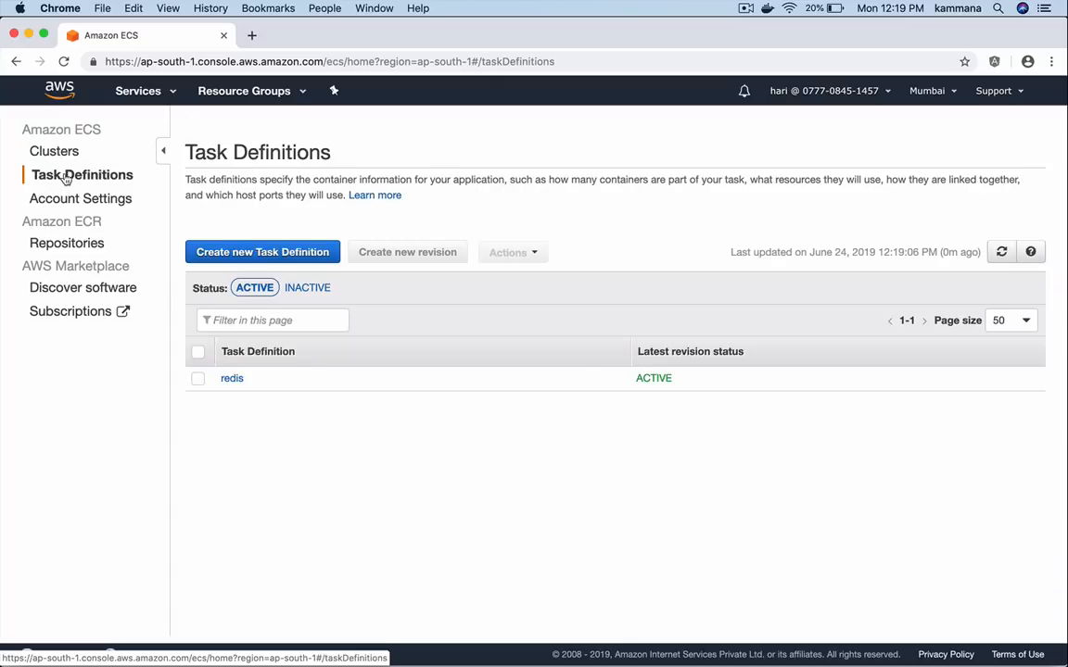
{"action": "left_click", "coordinate": [248, 253]}
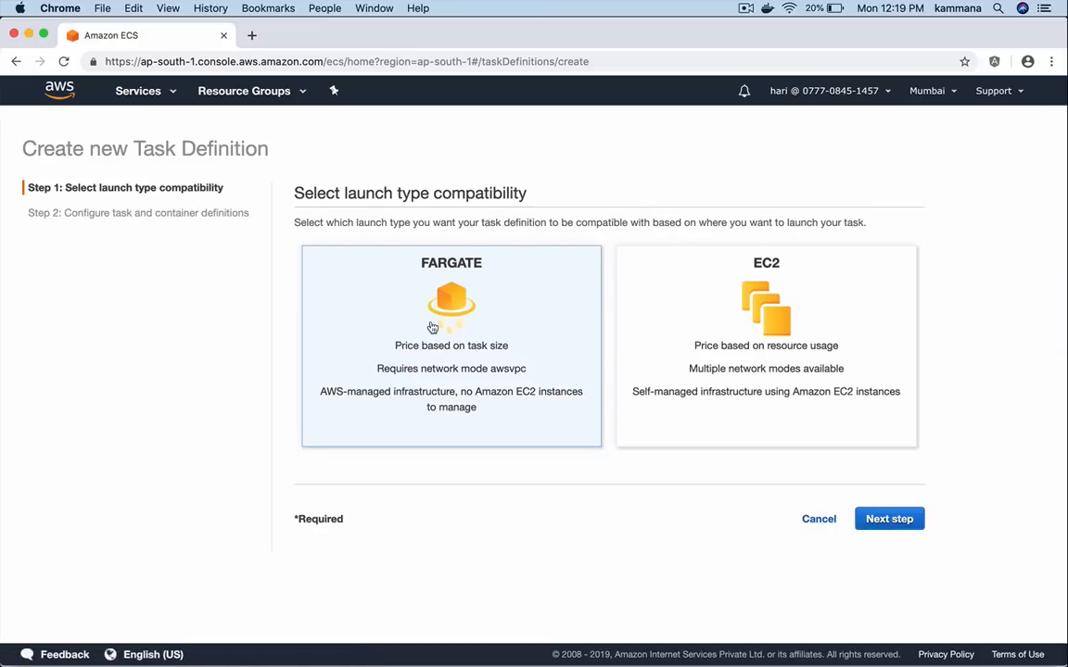
{"action": "left_click", "coordinate": [887, 519]}
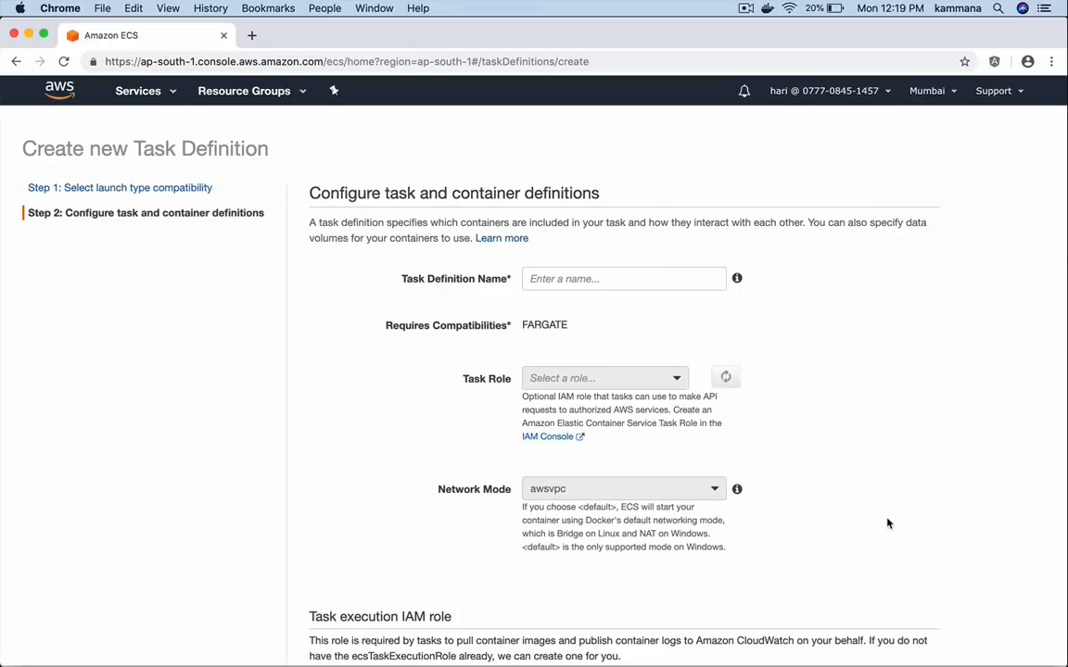
{"action": "left_click", "coordinate": [617, 279]}
{"action": "type", "text": "python"}
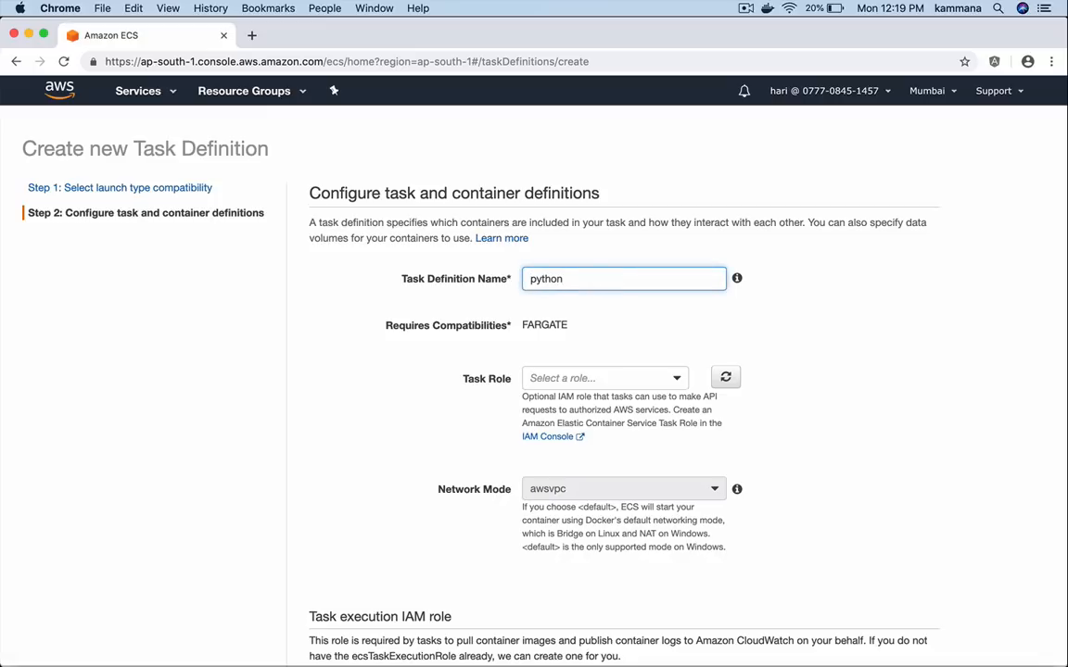
Set the python task size to 1GB of memory and 0.5 vCPU
{"action": "scroll", "coordinate": [424, 417], "scroll_direction": "down", "scroll_amount": 5}
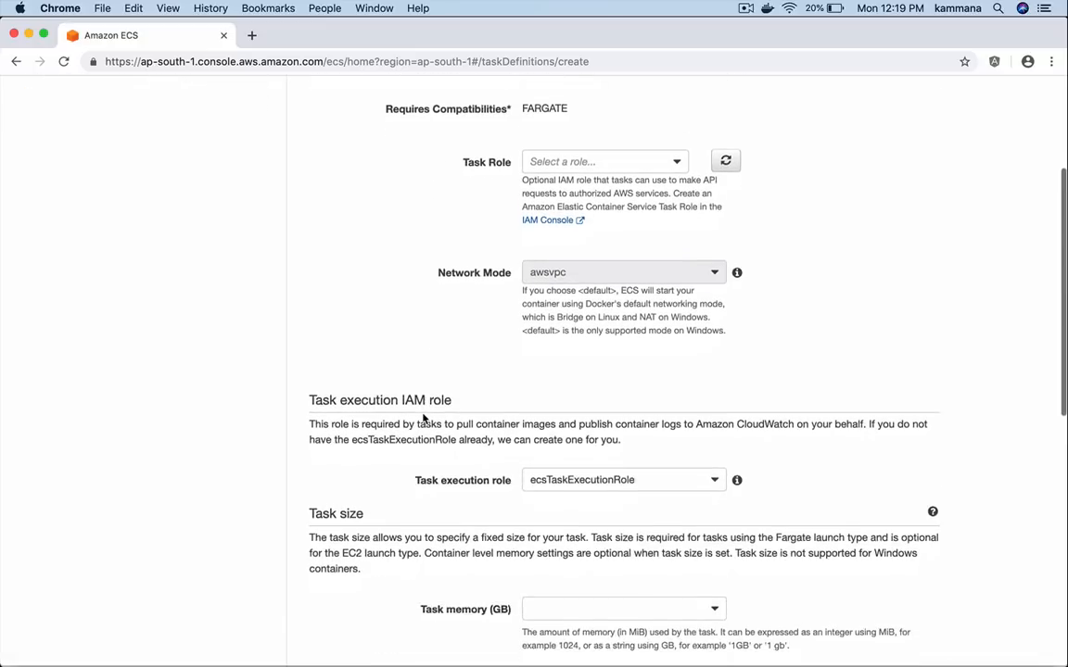
{"action": "scroll", "coordinate": [592, 422], "scroll_direction": "down", "scroll_amount": 2}
{"action": "left_click", "coordinate": [556, 444]}
{"action": "left_click", "coordinate": [556, 487]}
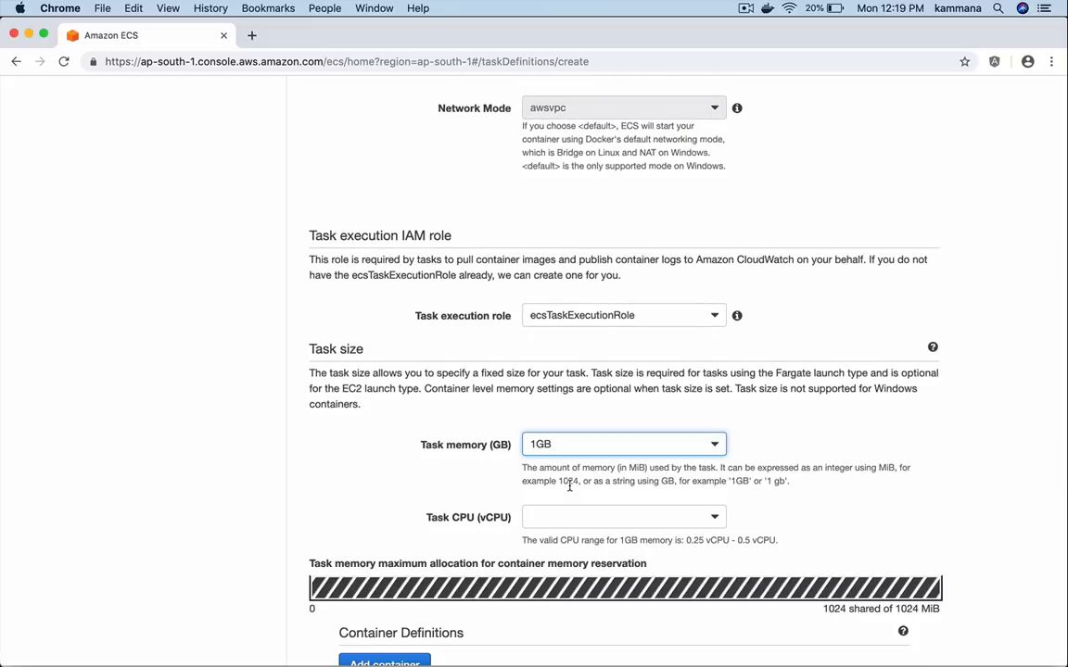
{"action": "left_click", "coordinate": [562, 512]}
{"action": "left_click", "coordinate": [556, 559]}
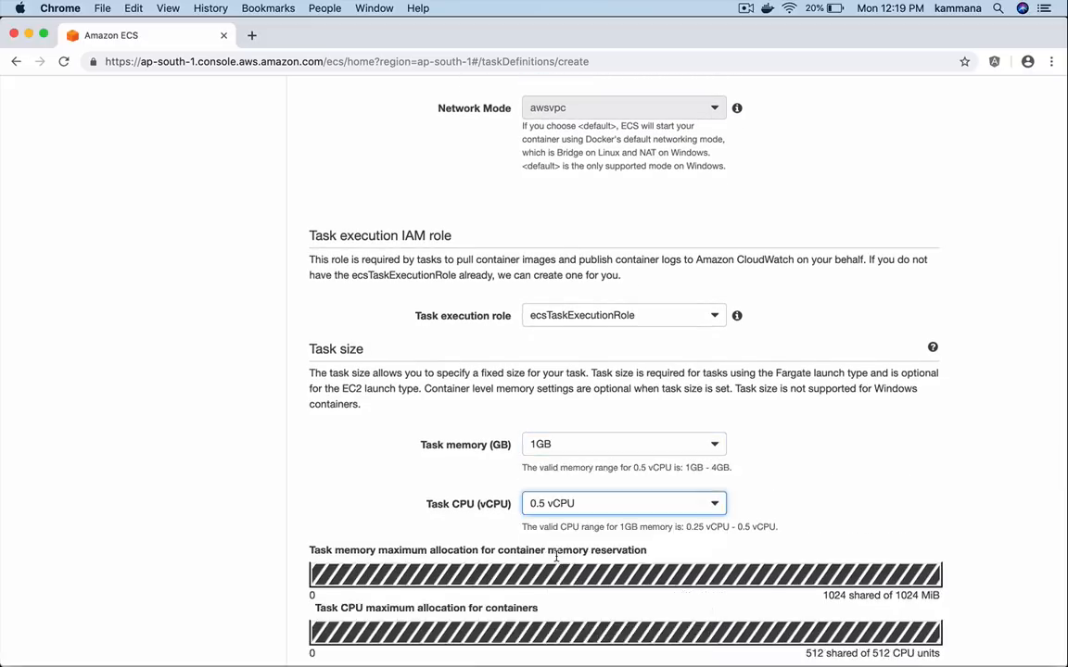
Start a new container definition for the task and name it python
{"action": "scroll", "coordinate": [591, 543], "scroll_direction": "down", "scroll_amount": 5}
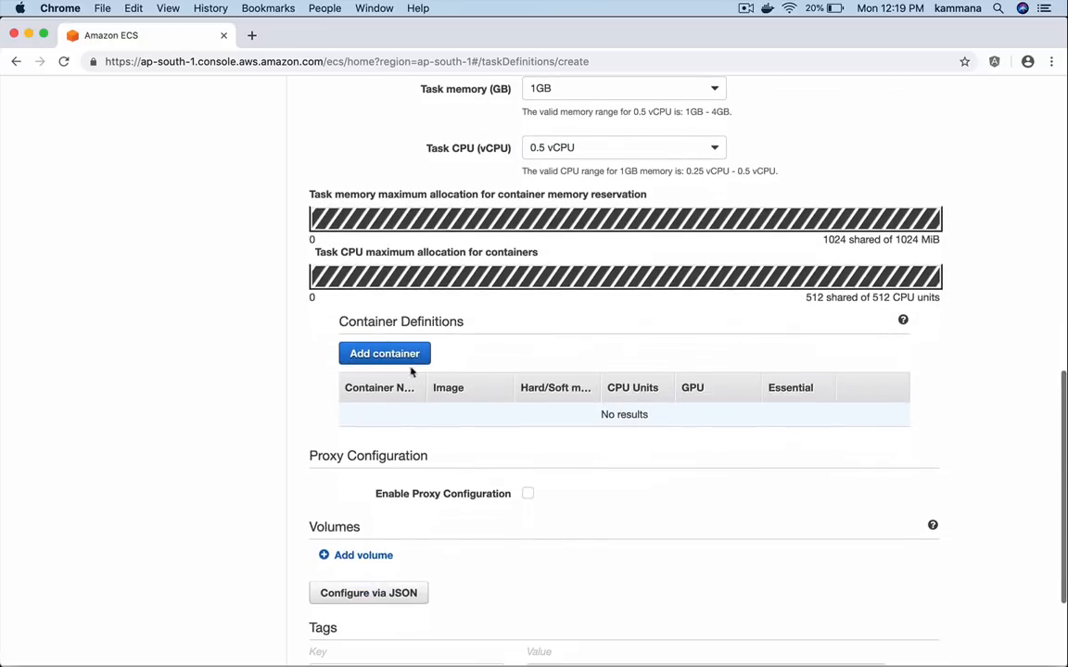
{"action": "left_click", "coordinate": [396, 356]}
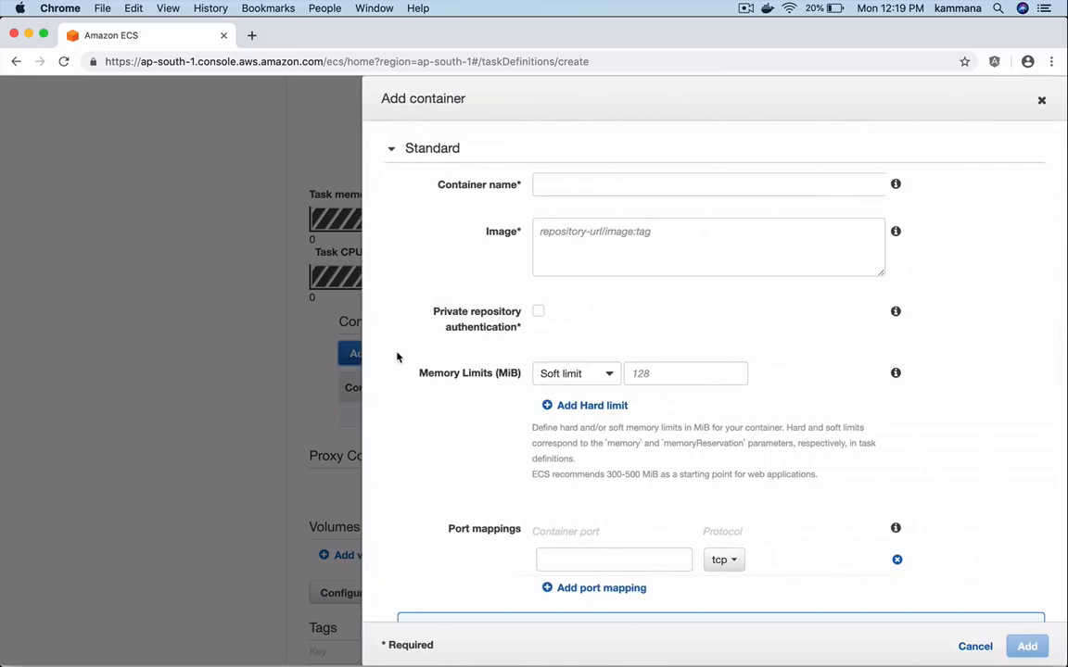
{"action": "left_click", "coordinate": [577, 187]}
{"action": "type", "text": "python"}
{"action": "key", "text": "Tab"}
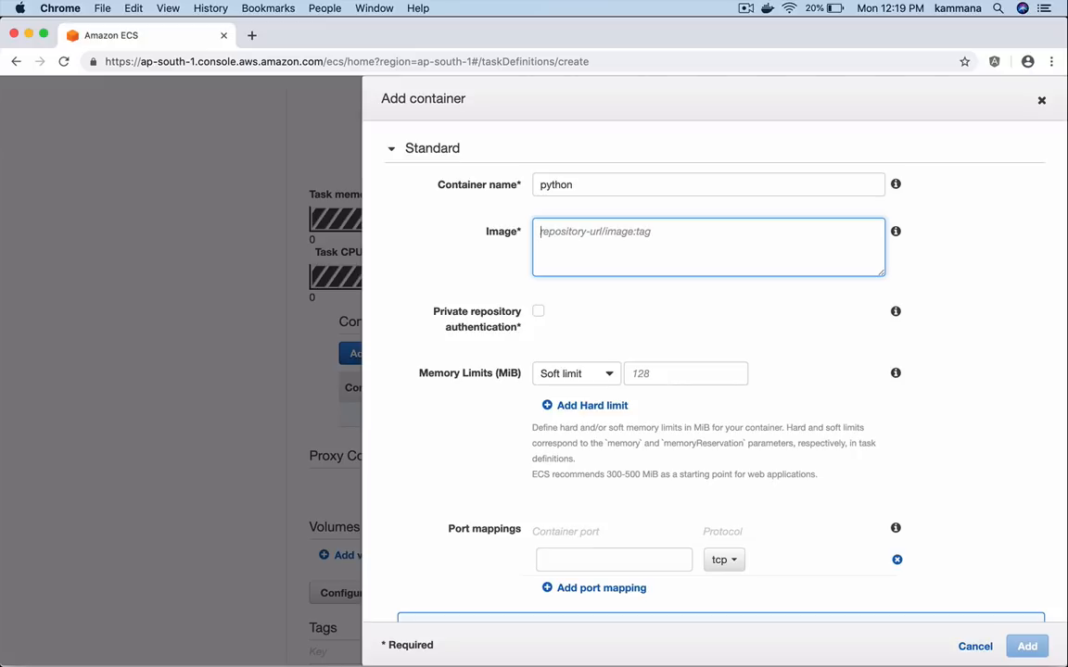
Set the container image to kammana/python-redis:1
{"action": "type", "text": "kam"}
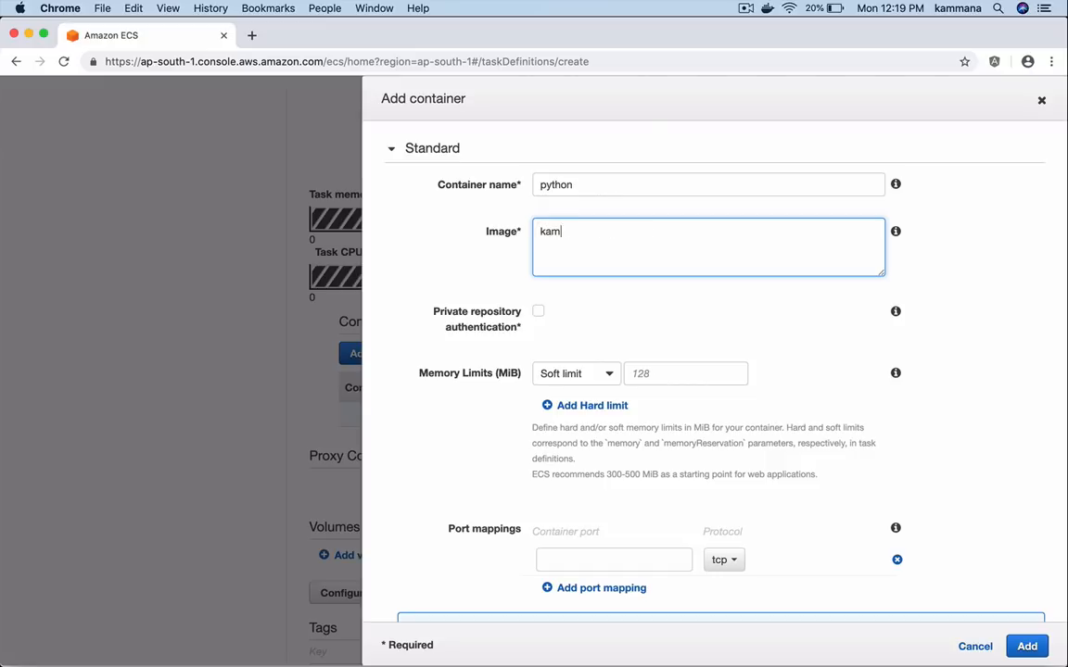
{"action": "type", "text": "mana"}
{"action": "type", "text": "/"}
{"action": "type", "text": "python-re"}
{"action": "type", "text": "d"}
{"action": "key", "text": "BackSpace"}
{"action": "type", "text": "redis:1"}
{"action": "left_click", "coordinate": [495, 260]}
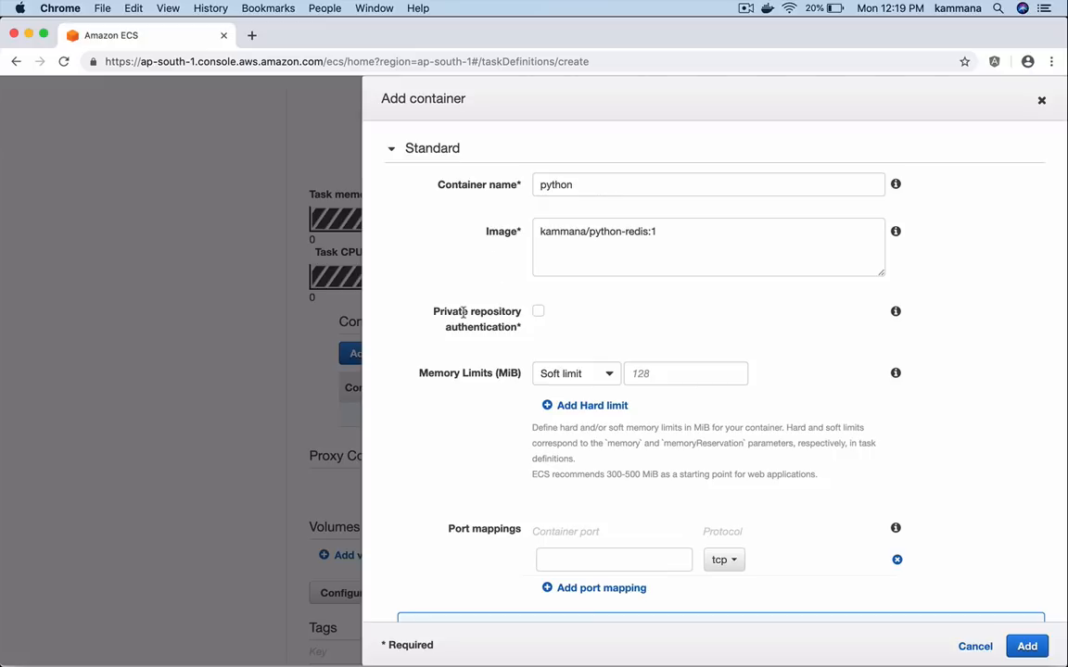
Give the python container a soft memory limit of 128 MiB
{"action": "left_click", "coordinate": [664, 368]}
{"action": "type", "text": "128"}
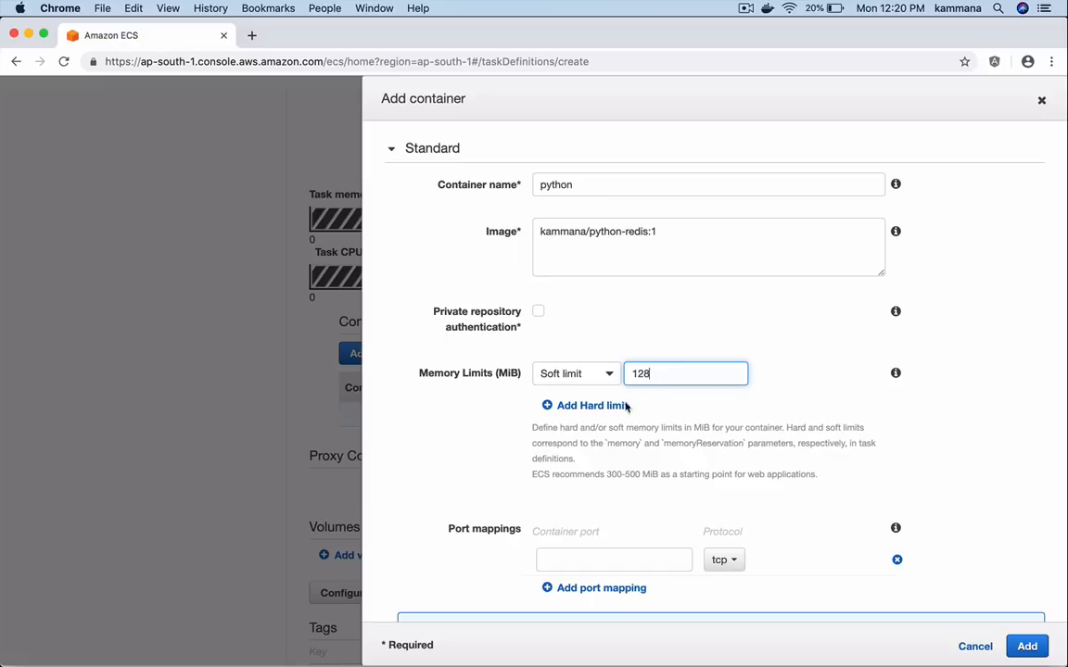
{"action": "left_click", "coordinate": [467, 453]}
Try container port 0 with the tcp protocol in the port mapping
{"action": "scroll", "coordinate": [467, 454], "scroll_direction": "down", "scroll_amount": 2}
{"action": "scroll", "coordinate": [468, 452], "scroll_direction": "down", "scroll_amount": 1}
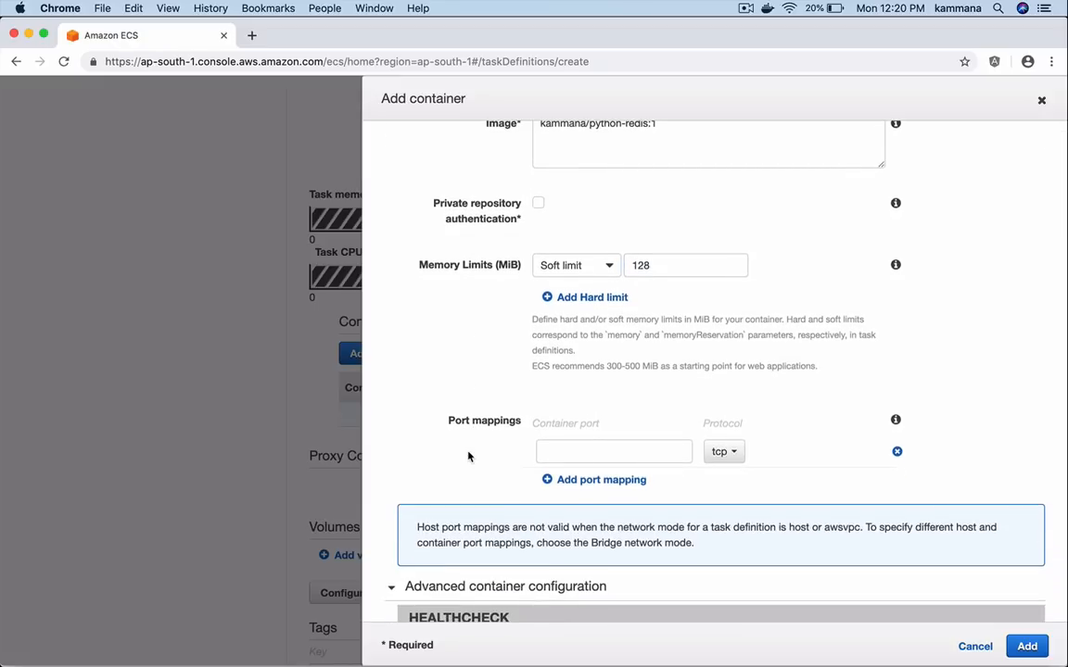
{"action": "left_click", "coordinate": [557, 445]}
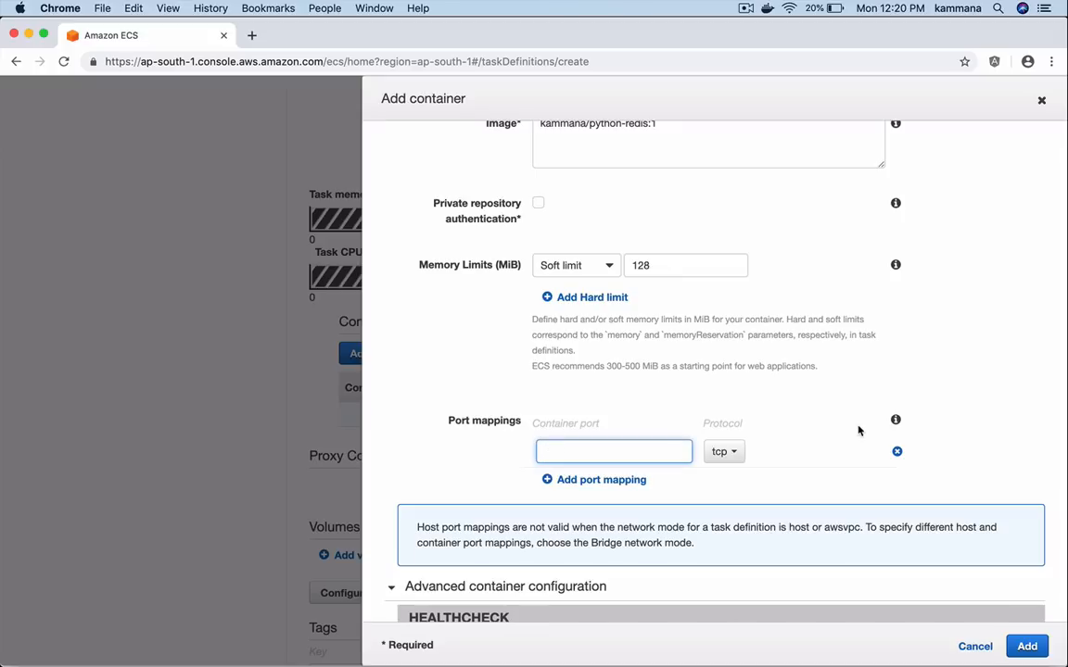
{"action": "mouse_move", "coordinate": [893, 419]}
{"action": "type", "text": ")"}
{"action": "type", "text": "0"}
{"action": "left_click", "coordinate": [455, 471]}
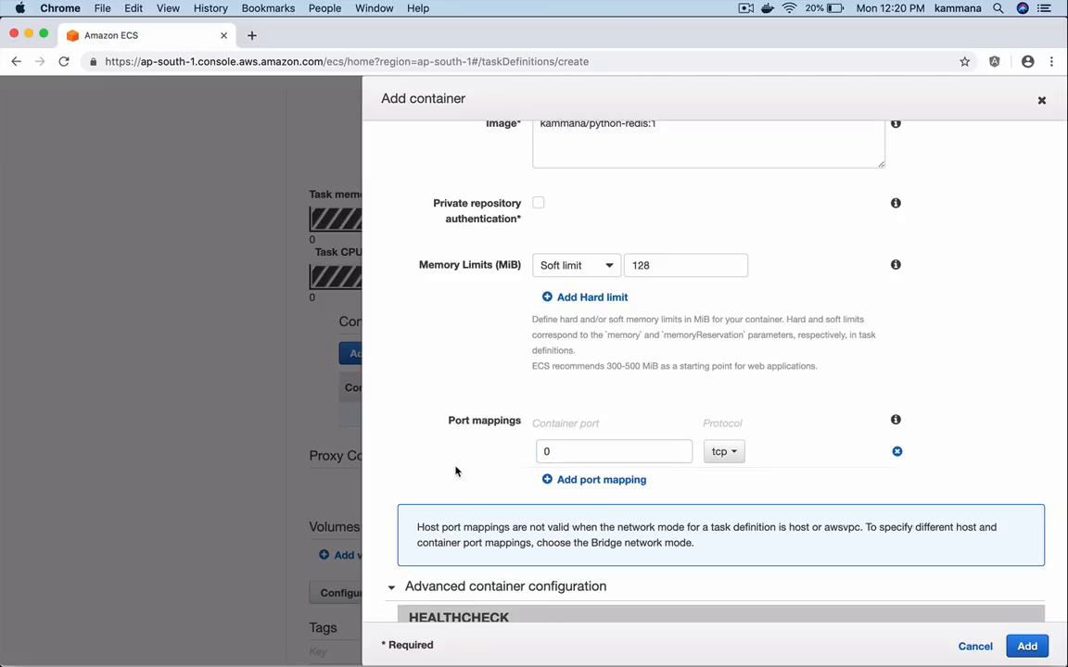
Allocate 512 CPU units to the python container in its environment settings
{"action": "scroll", "coordinate": [455, 472], "scroll_direction": "down", "scroll_amount": 1}
{"action": "scroll", "coordinate": [455, 472], "scroll_direction": "down", "scroll_amount": 5}
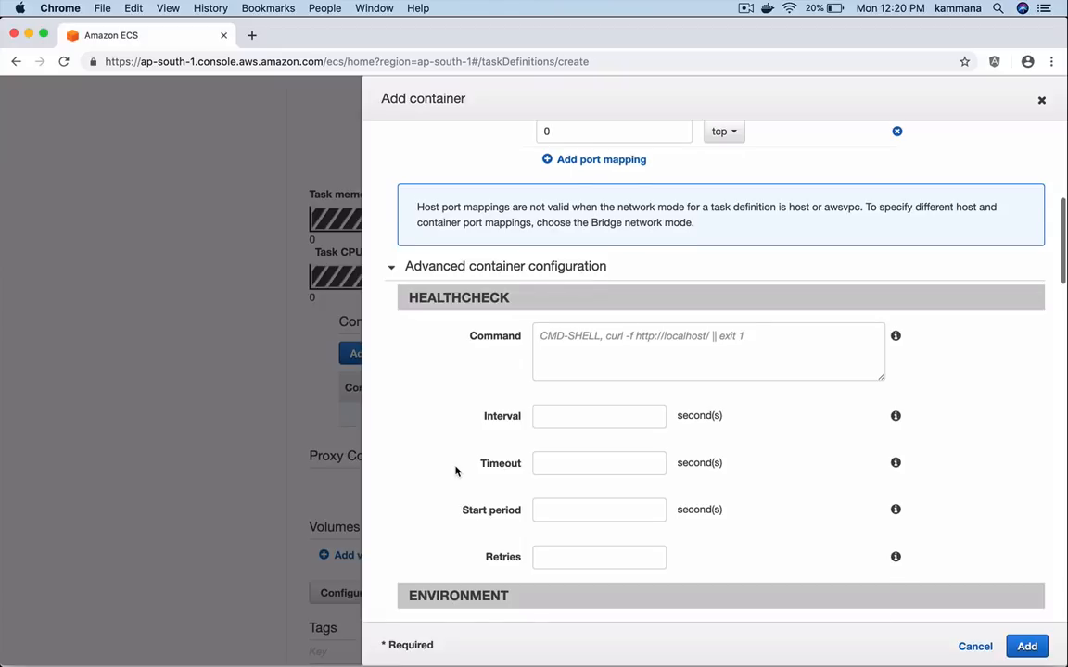
{"action": "scroll", "coordinate": [455, 472], "scroll_direction": "down", "scroll_amount": 3}
{"action": "scroll", "coordinate": [455, 472], "scroll_direction": "up", "scroll_amount": 4}
{"action": "scroll", "coordinate": [455, 472], "scroll_direction": "down", "scroll_amount": 5}
{"action": "scroll", "coordinate": [455, 471], "scroll_direction": "down", "scroll_amount": 2}
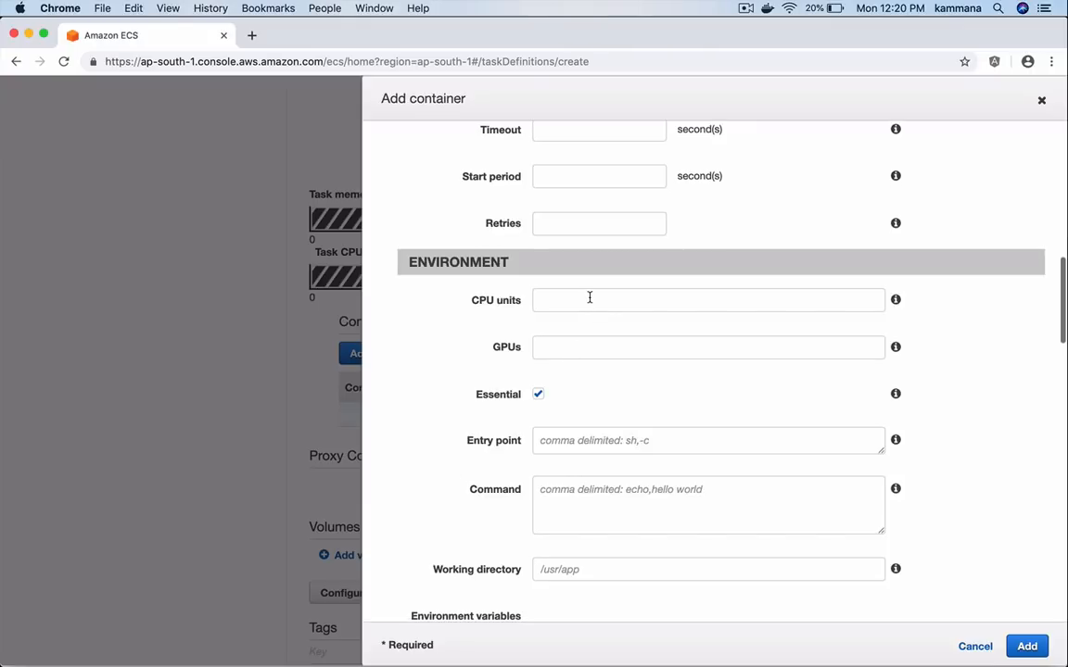
{"action": "left_click", "coordinate": [590, 298]}
{"action": "type", "text": "2"}
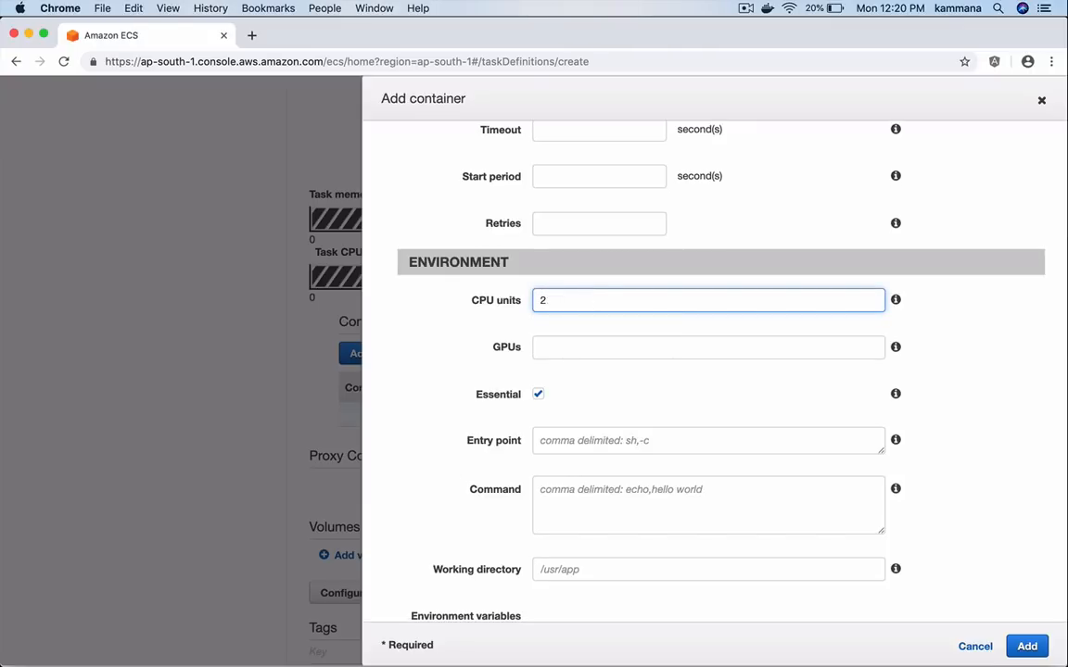
{"action": "type", "text": "12"}
{"action": "key", "text": "Tab"}
Add an environment variable with the key redis_host to the python container
{"action": "scroll", "coordinate": [430, 355], "scroll_direction": "down", "scroll_amount": 10}
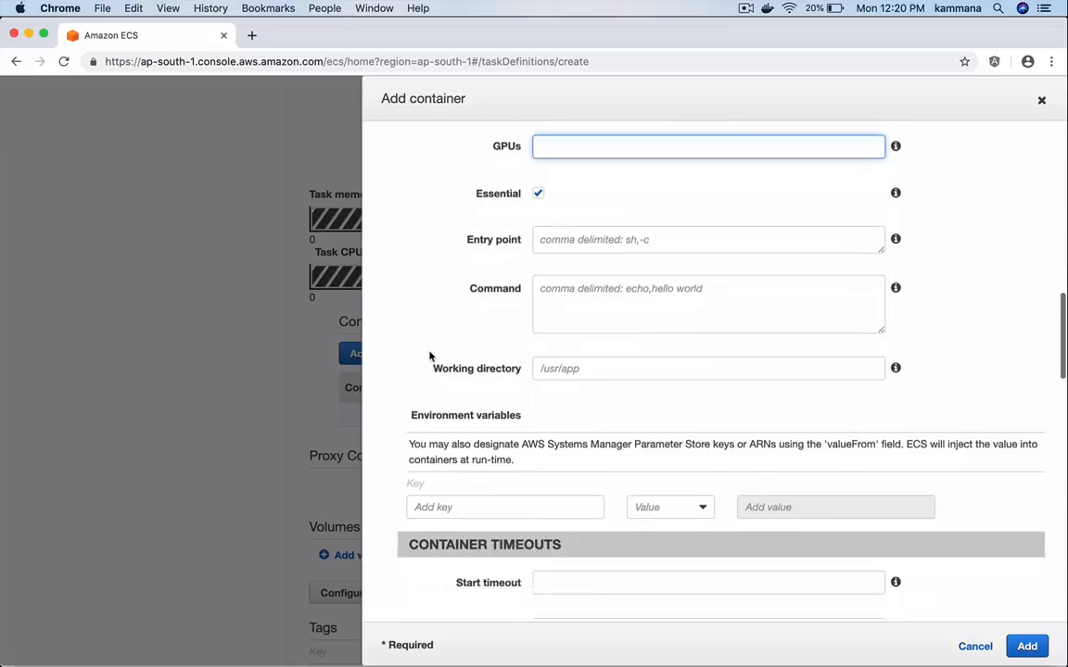
{"action": "scroll", "coordinate": [429, 355], "scroll_direction": "down", "scroll_amount": 15}
{"action": "scroll", "coordinate": [430, 356], "scroll_direction": "up", "scroll_amount": 5}
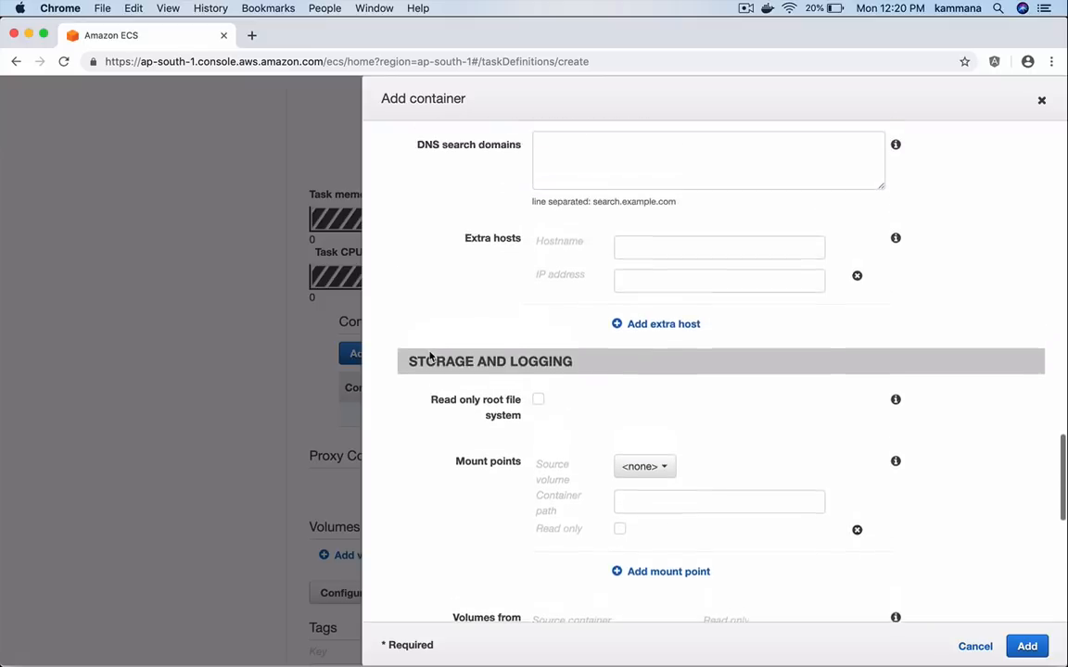
{"action": "scroll", "coordinate": [429, 355], "scroll_direction": "up", "scroll_amount": 12}
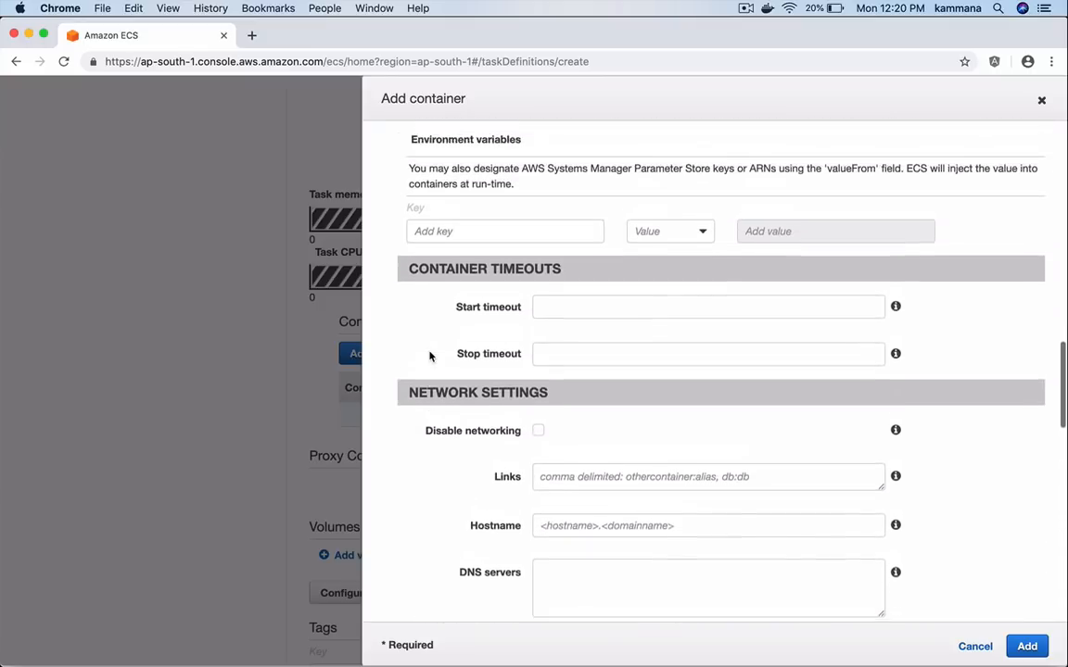
{"action": "scroll", "coordinate": [429, 355], "scroll_direction": "up", "scroll_amount": 2}
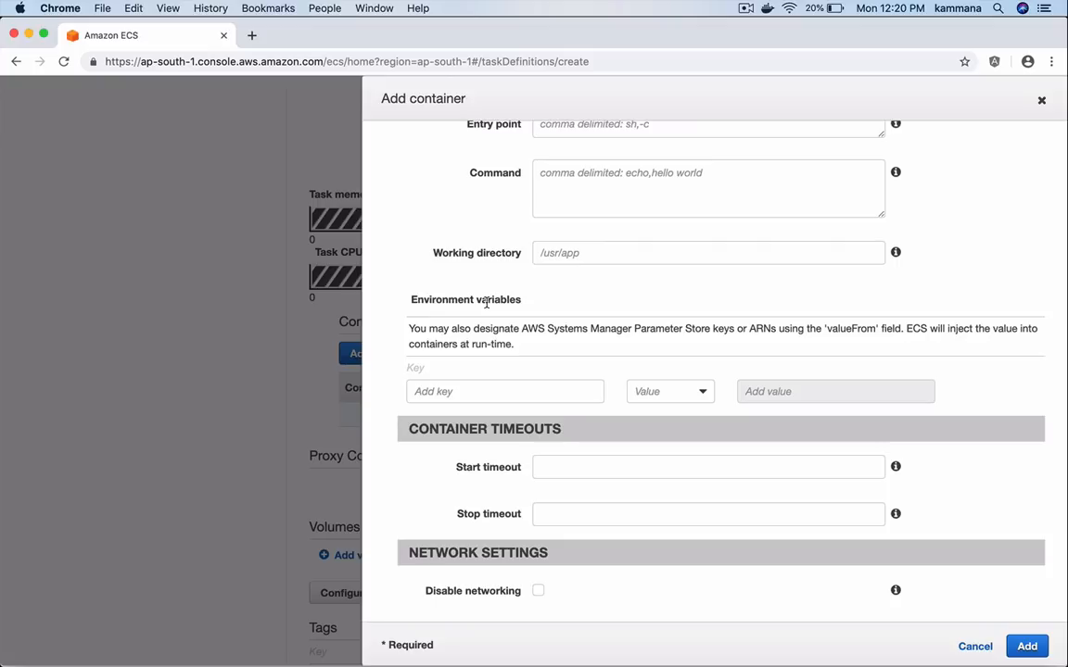
{"action": "left_click", "coordinate": [443, 396]}
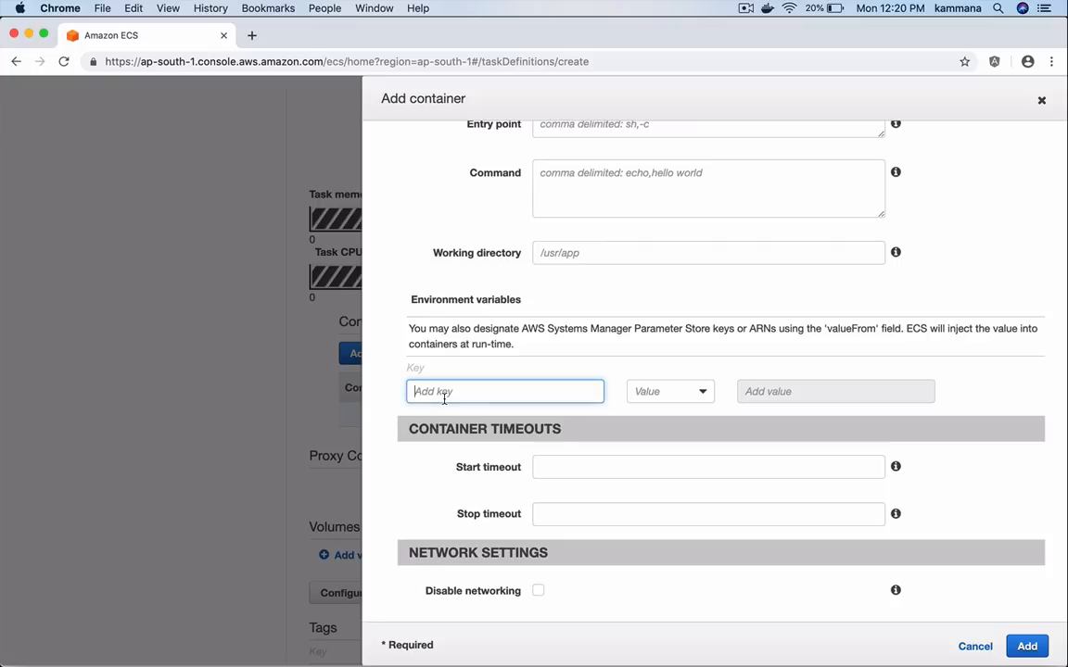
{"action": "type", "text": "d"}
{"action": "key", "text": "BackSpace"}
{"action": "type", "text": "redis_"}
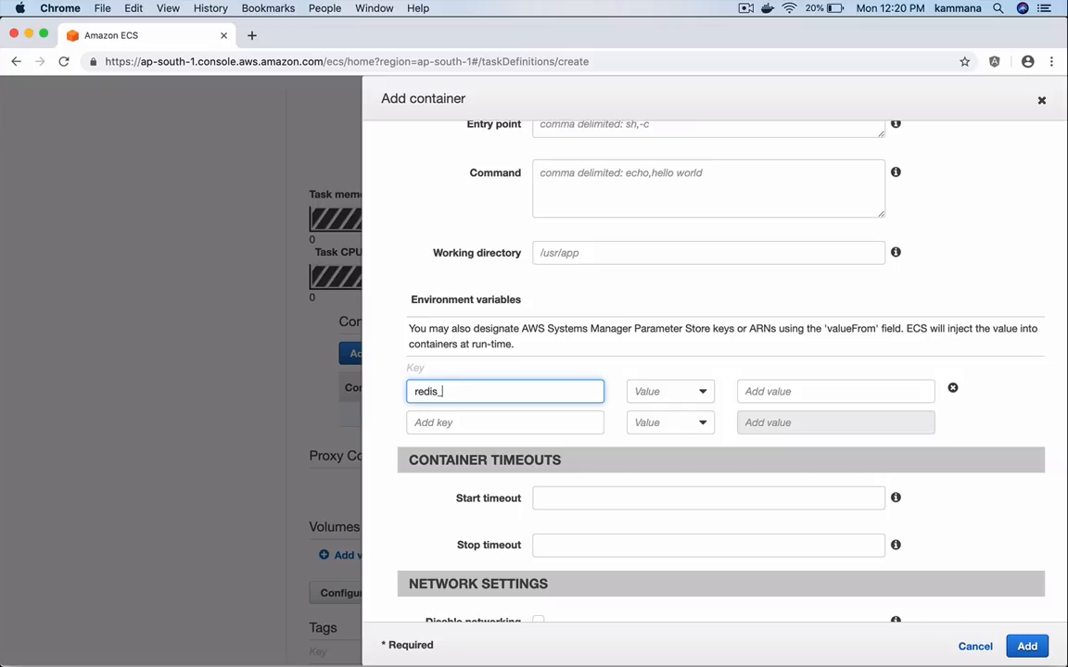
{"action": "type", "text": "host"}
Set the value of the redis_host variable to redis.javahome.com
{"action": "key", "text": "Tab"}
{"action": "key", "text": "Tab"}
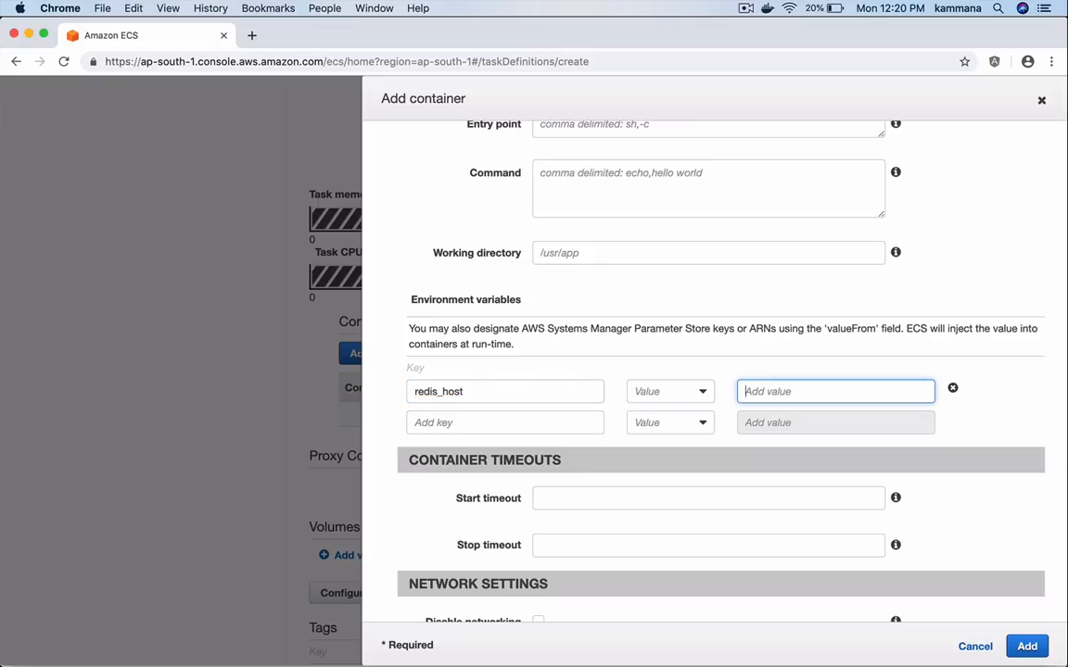
{"action": "type", "text": "redis.javahome.com"}
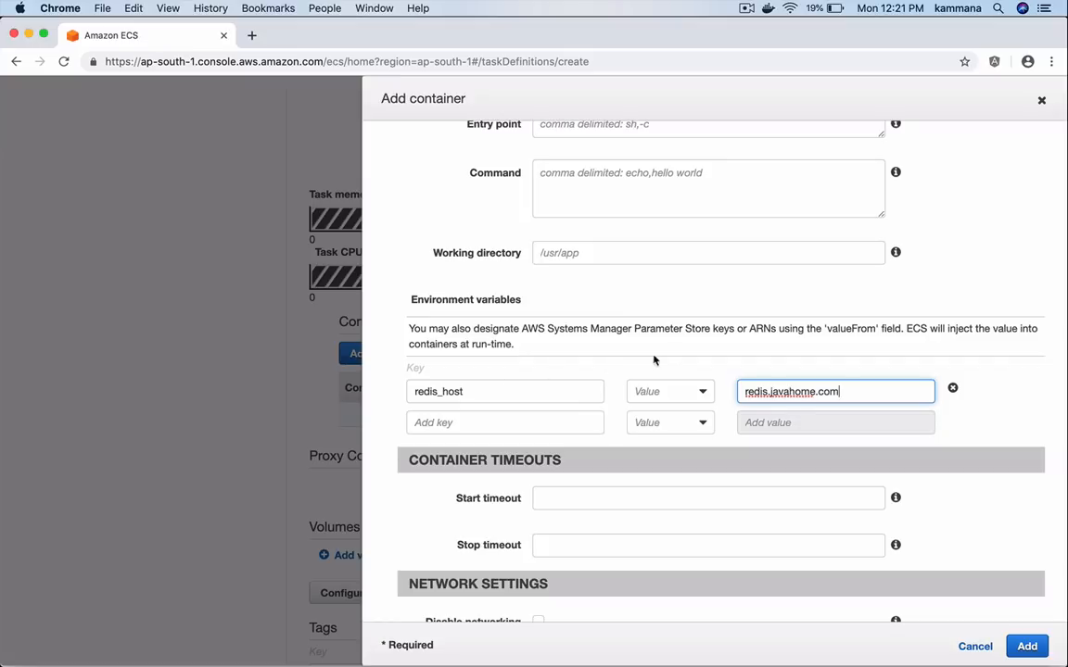
{"action": "left_click", "coordinate": [691, 355]}
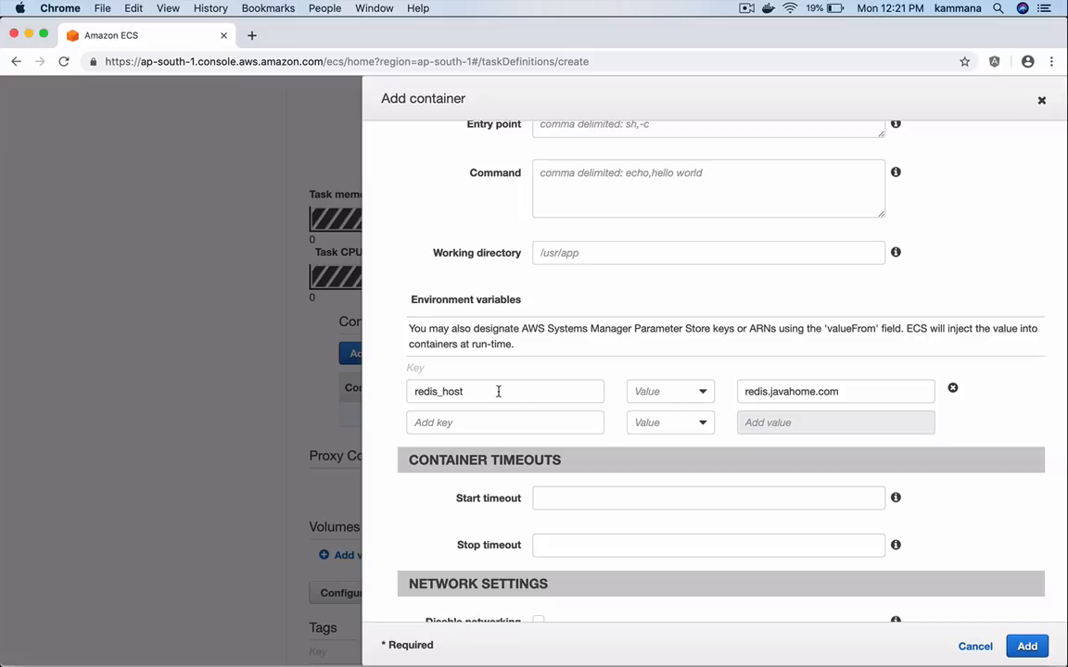
{"action": "double_click", "coordinate": [776, 391]}
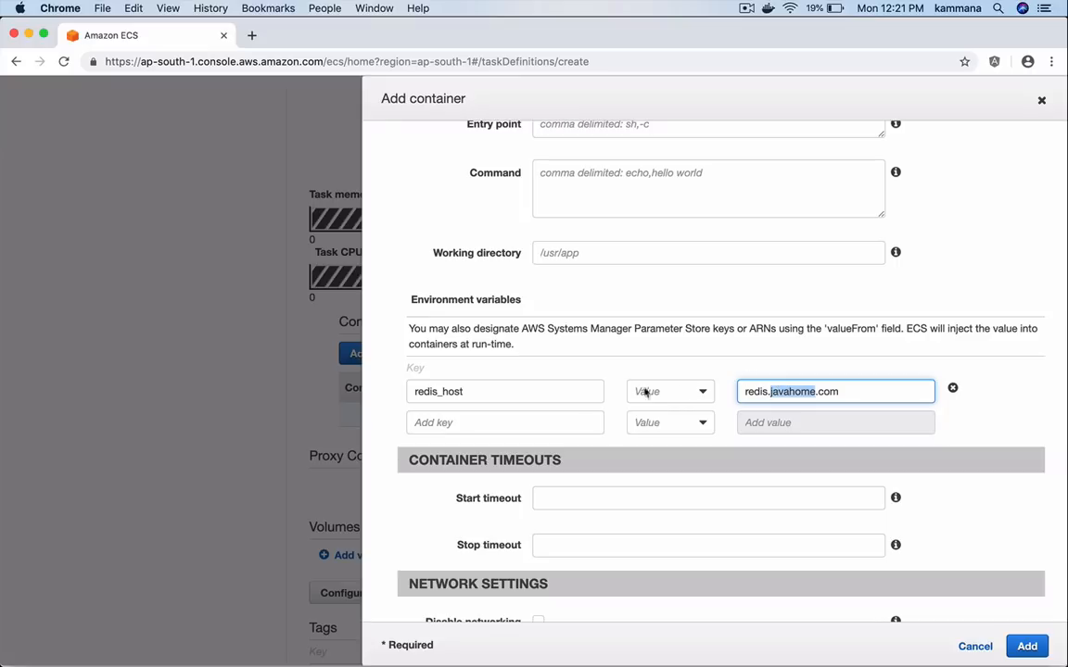
{"action": "left_click_drag", "start_coordinate": [745, 391], "coordinate": [757, 391]}
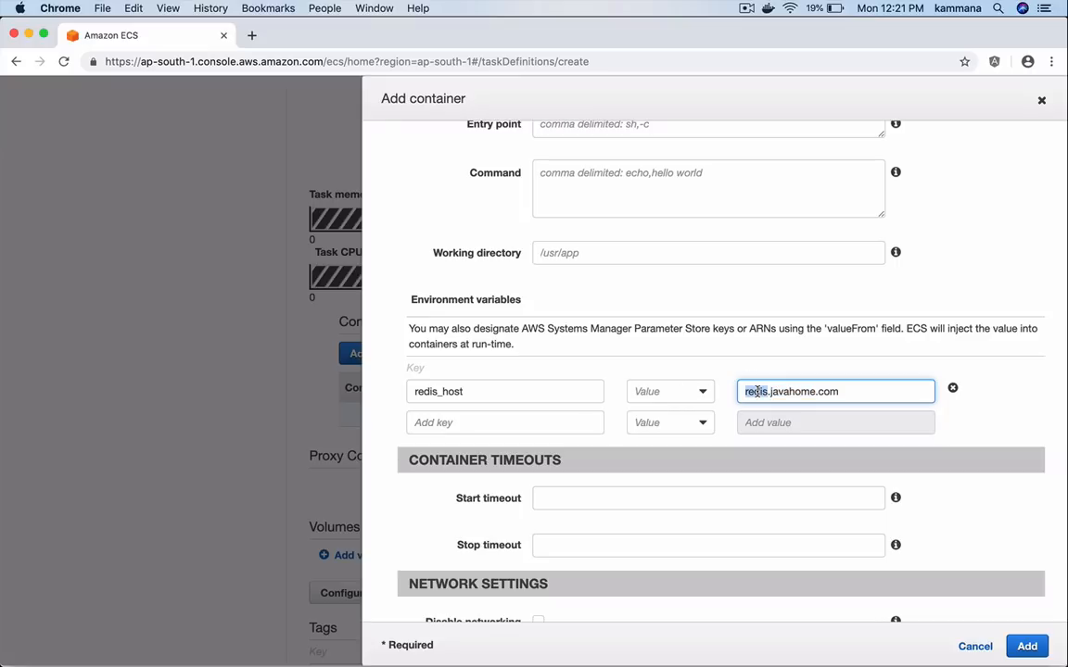
{"action": "left_click", "coordinate": [951, 497]}
Try to add the configured python container to the task definition
{"action": "scroll", "coordinate": [951, 500], "scroll_direction": "down", "scroll_amount": 3}
{"action": "scroll", "coordinate": [951, 501], "scroll_direction": "down", "scroll_amount": 10}
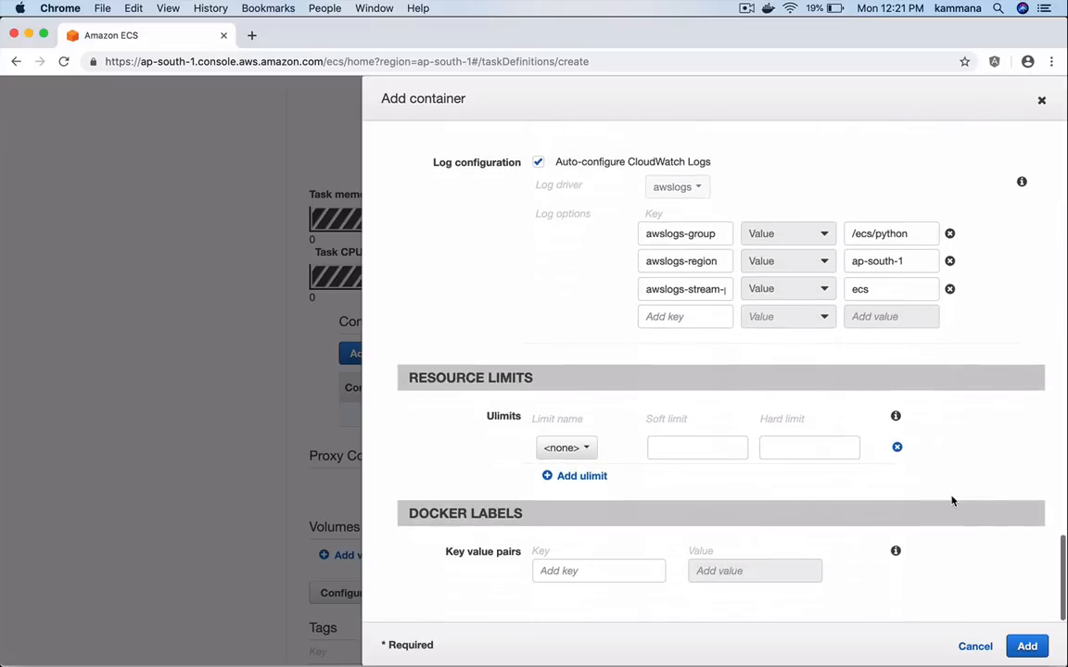
{"action": "left_click", "coordinate": [1025, 647]}
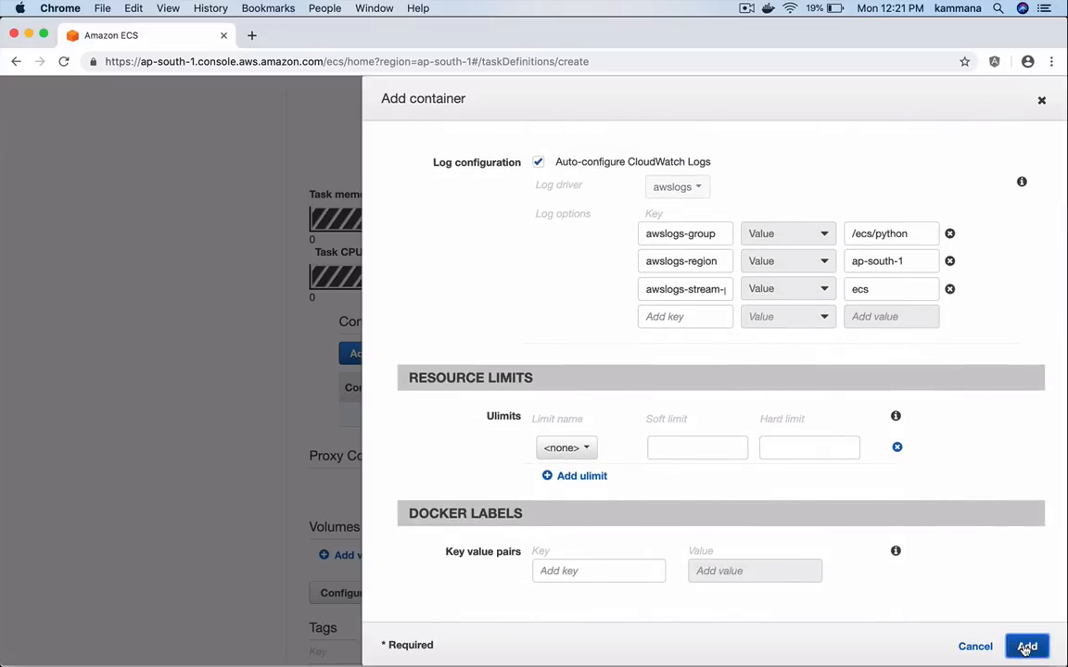
Change the container port in the port mapping to 5000
{"action": "scroll", "coordinate": [880, 400], "scroll_direction": "up", "scroll_amount": 20}
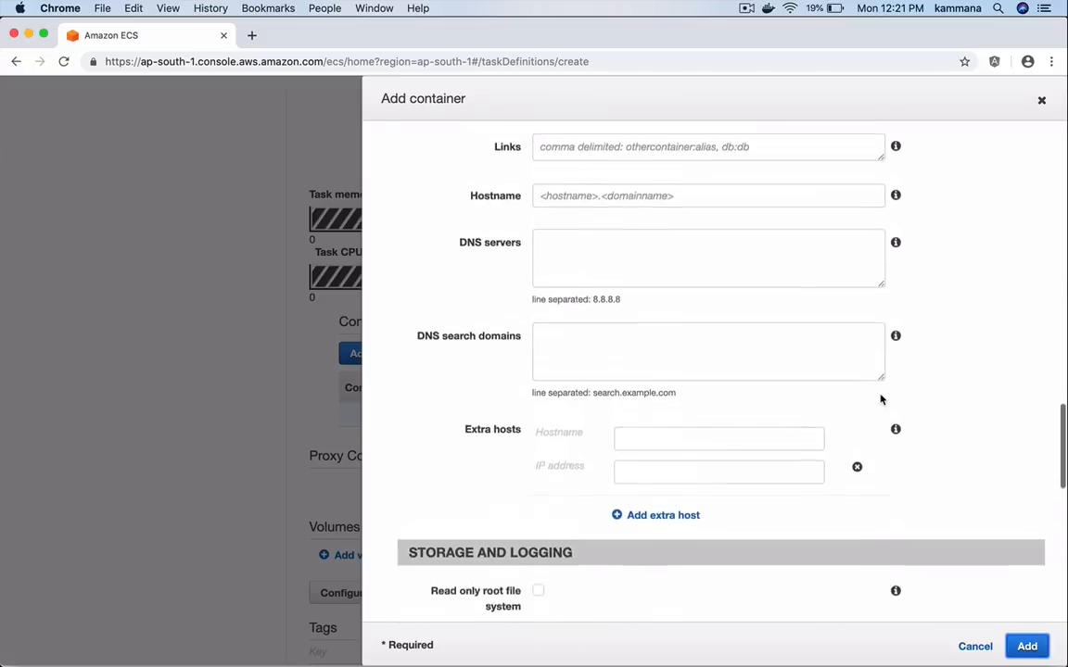
{"action": "scroll", "coordinate": [880, 399], "scroll_direction": "up", "scroll_amount": 5}
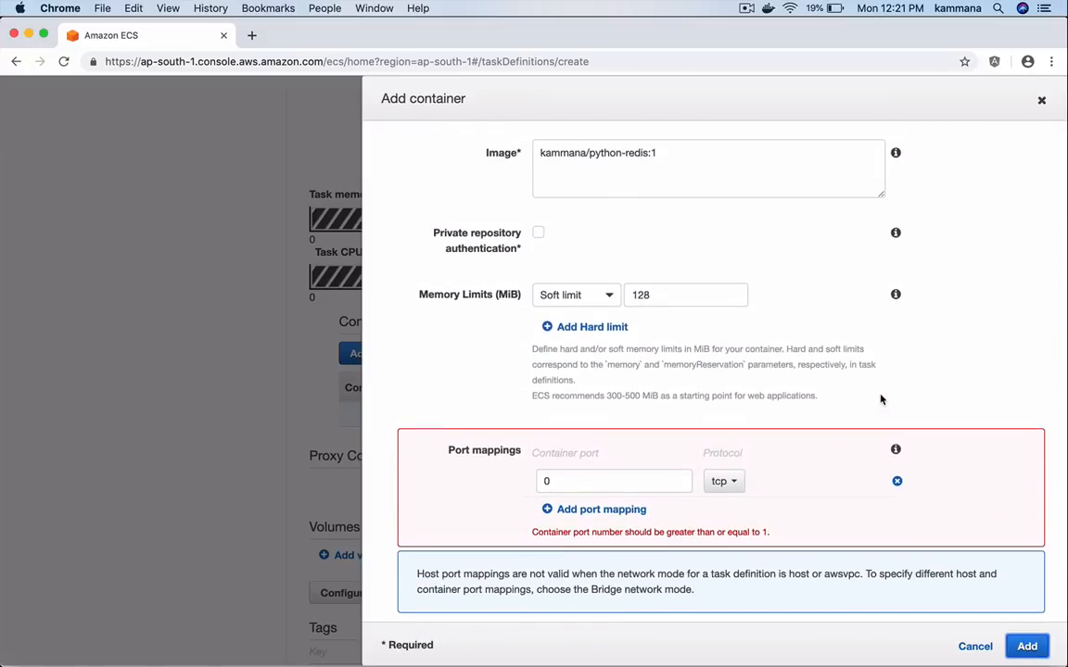
{"action": "left_click", "coordinate": [560, 479]}
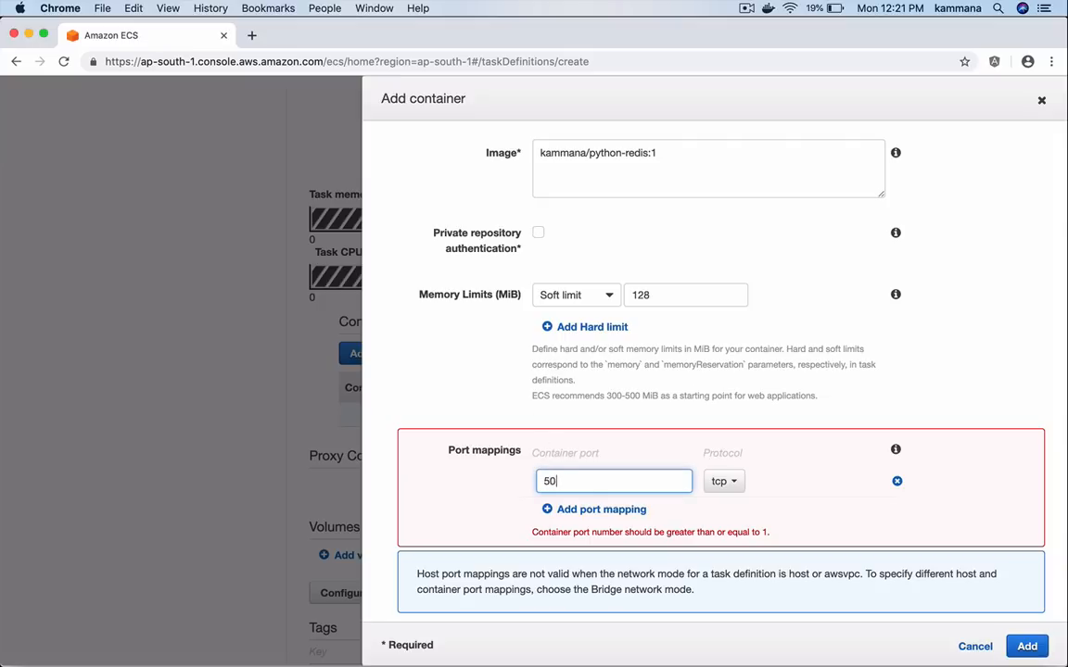
{"action": "type", "text": "5000"}
{"action": "left_click", "coordinate": [446, 495]}
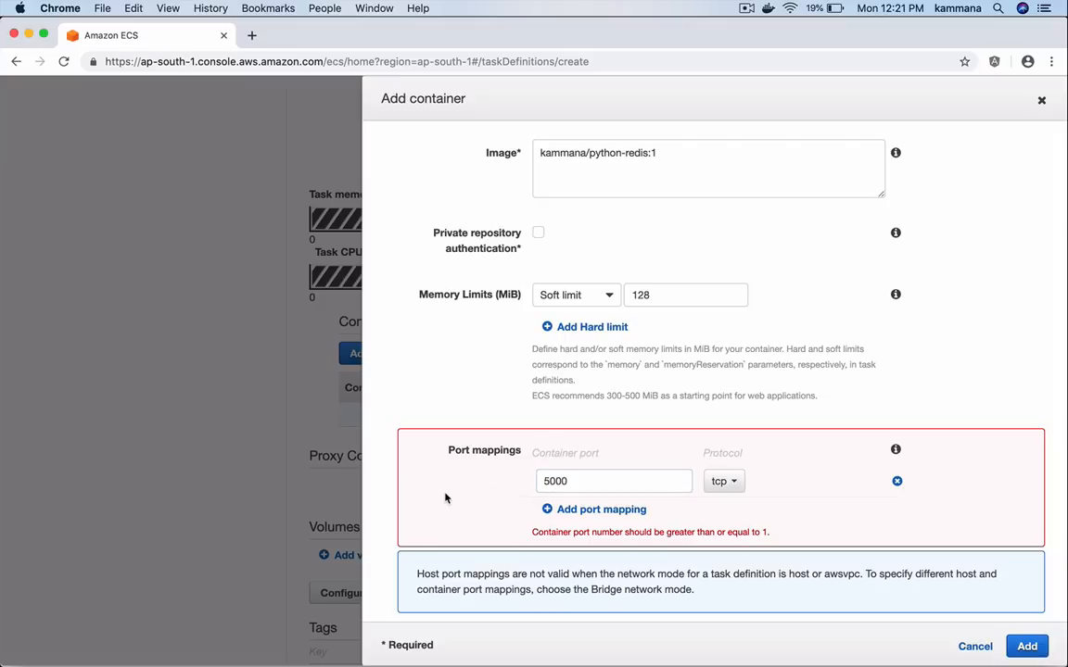
Add the python container with its corrected port mapping to the task definition
{"action": "scroll", "coordinate": [445, 497], "scroll_direction": "down", "scroll_amount": 2}
{"action": "scroll", "coordinate": [445, 497], "scroll_direction": "down", "scroll_amount": 10}
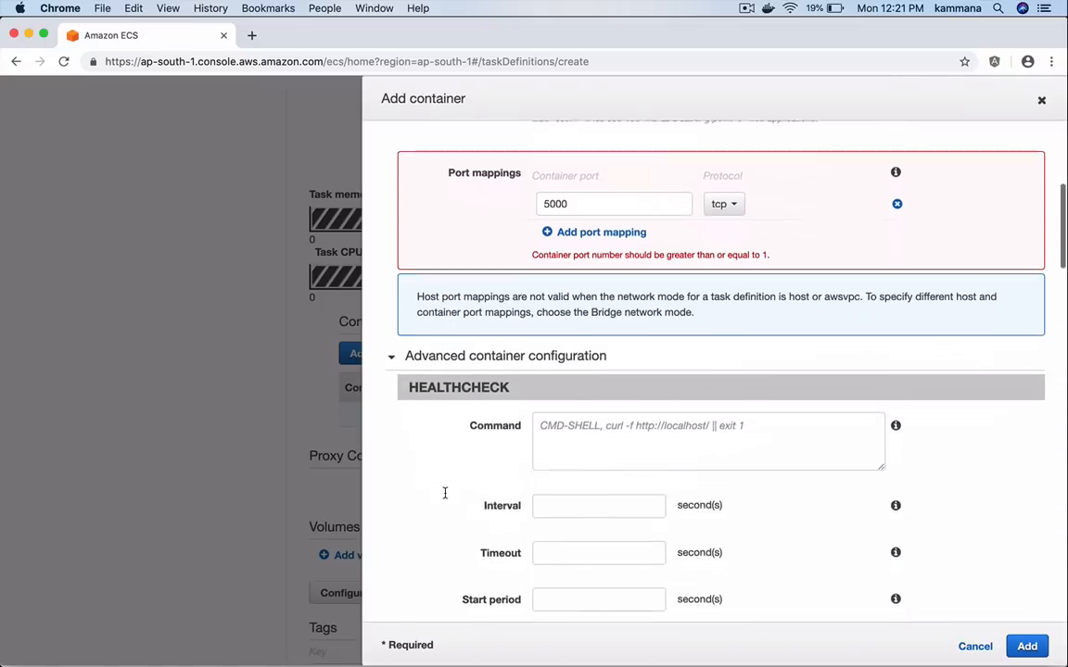
{"action": "scroll", "coordinate": [445, 493], "scroll_direction": "down", "scroll_amount": 10}
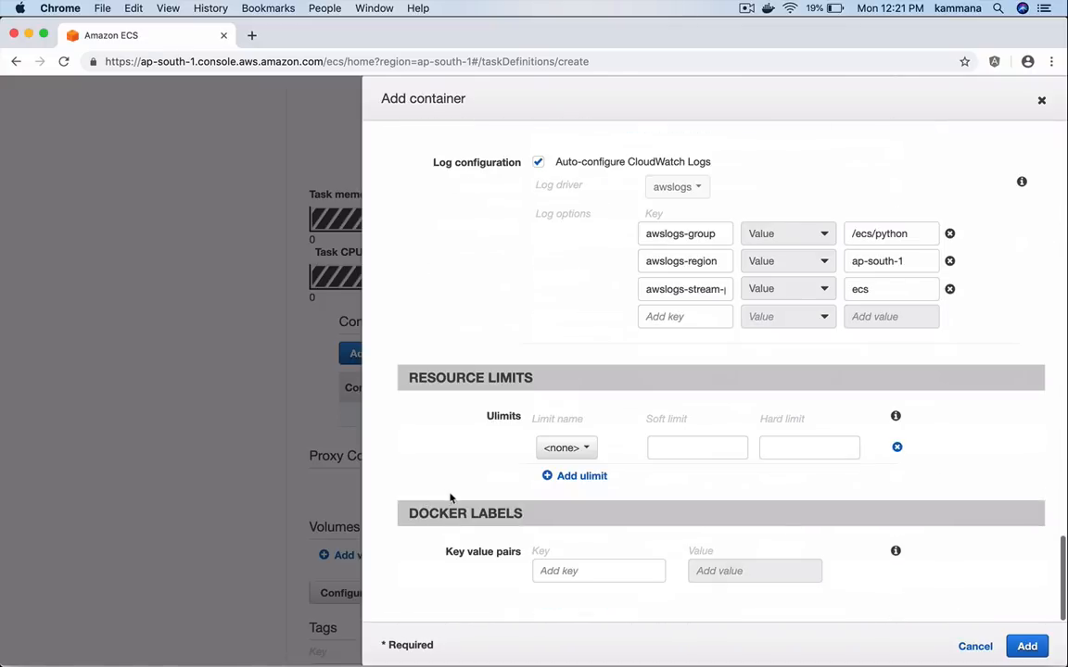
{"action": "left_click", "coordinate": [1027, 646]}
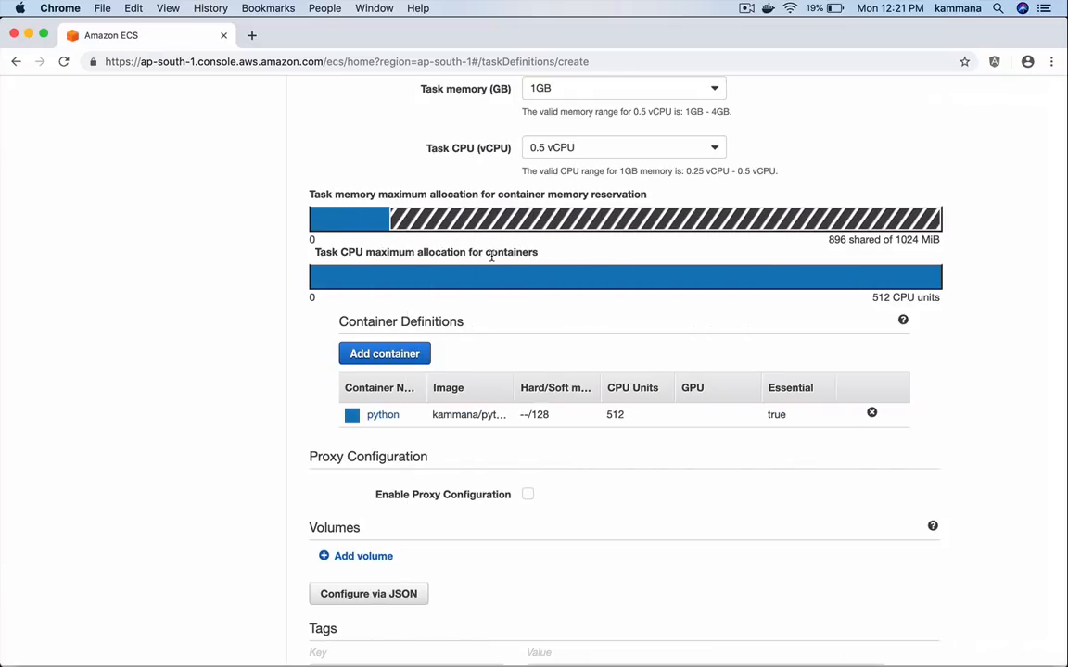
Create the python task definition and open its details
{"action": "scroll", "coordinate": [445, 357], "scroll_direction": "down", "scroll_amount": 1}
{"action": "scroll", "coordinate": [452, 377], "scroll_direction": "down", "scroll_amount": 2}
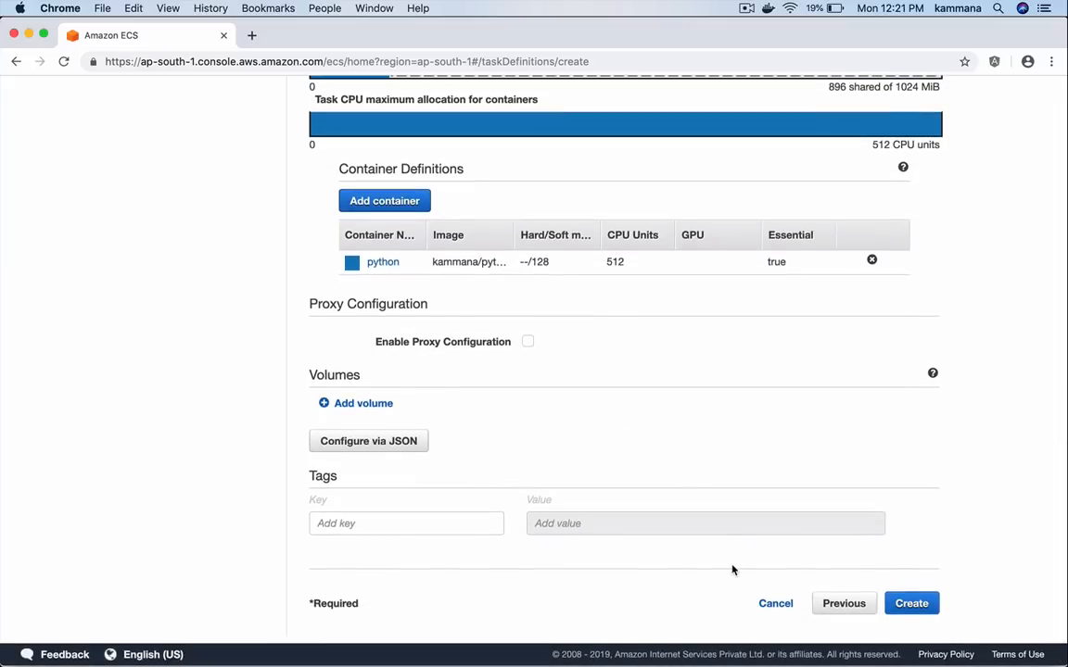
{"action": "left_click", "coordinate": [911, 604]}
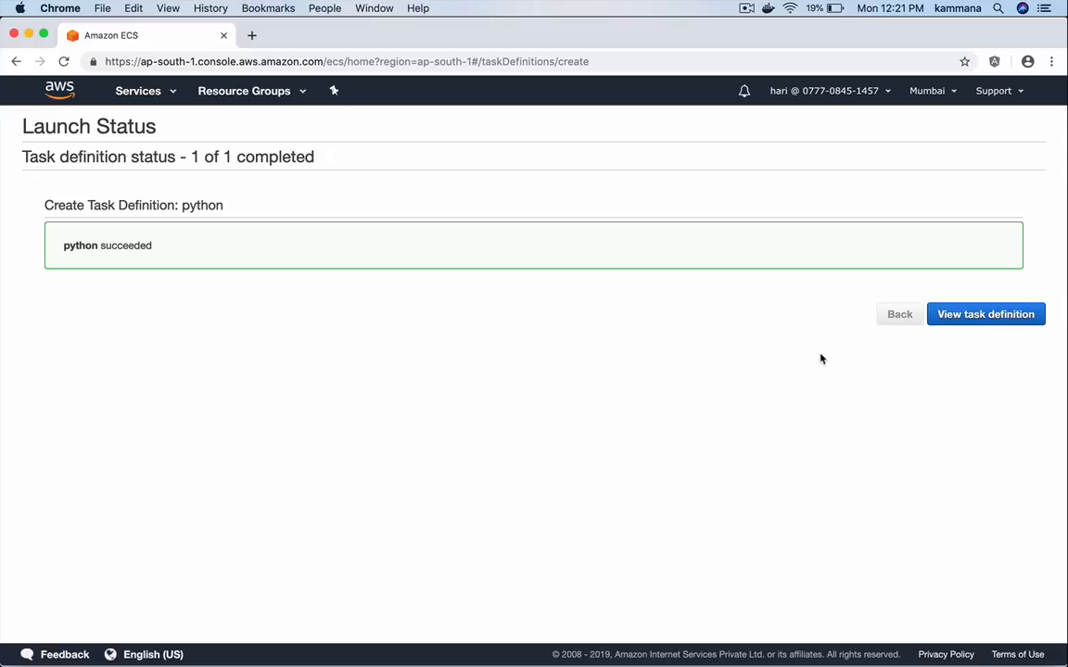
{"action": "left_click", "coordinate": [955, 314]}
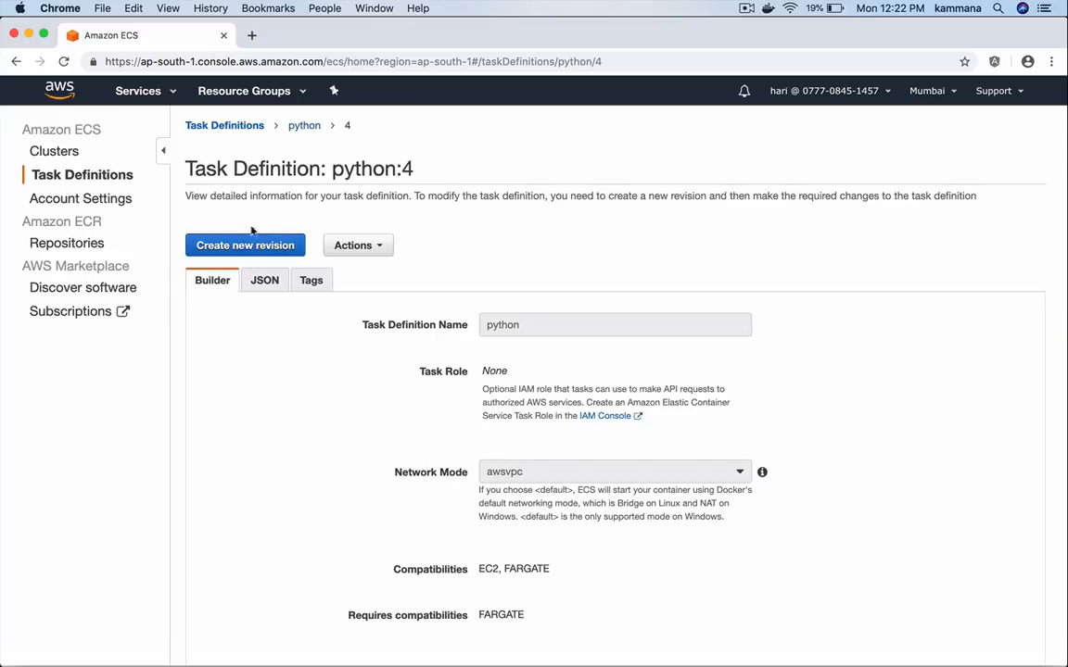
Open the javahome cluster and start creating a new service in it
{"action": "left_click", "coordinate": [84, 171]}
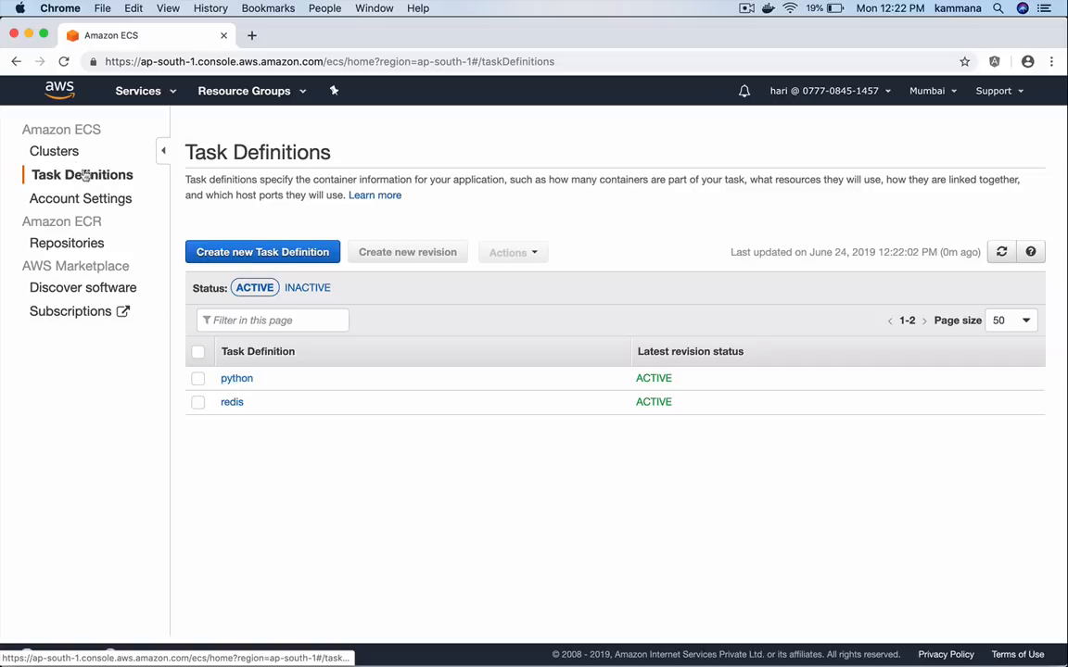
{"action": "left_click", "coordinate": [58, 148]}
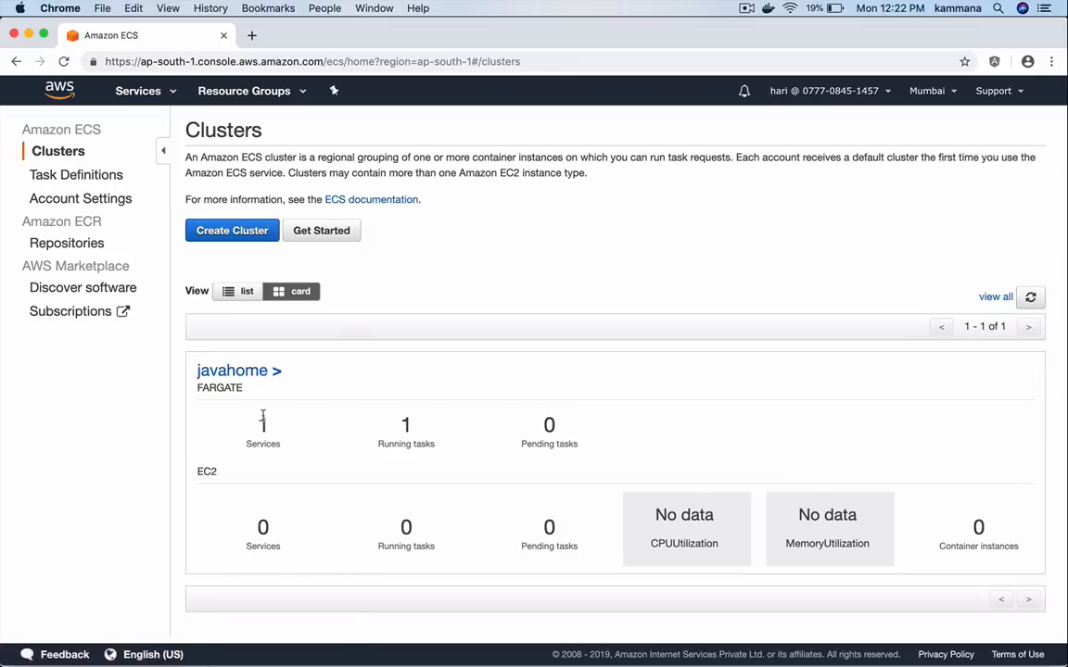
{"action": "left_click", "coordinate": [243, 371]}
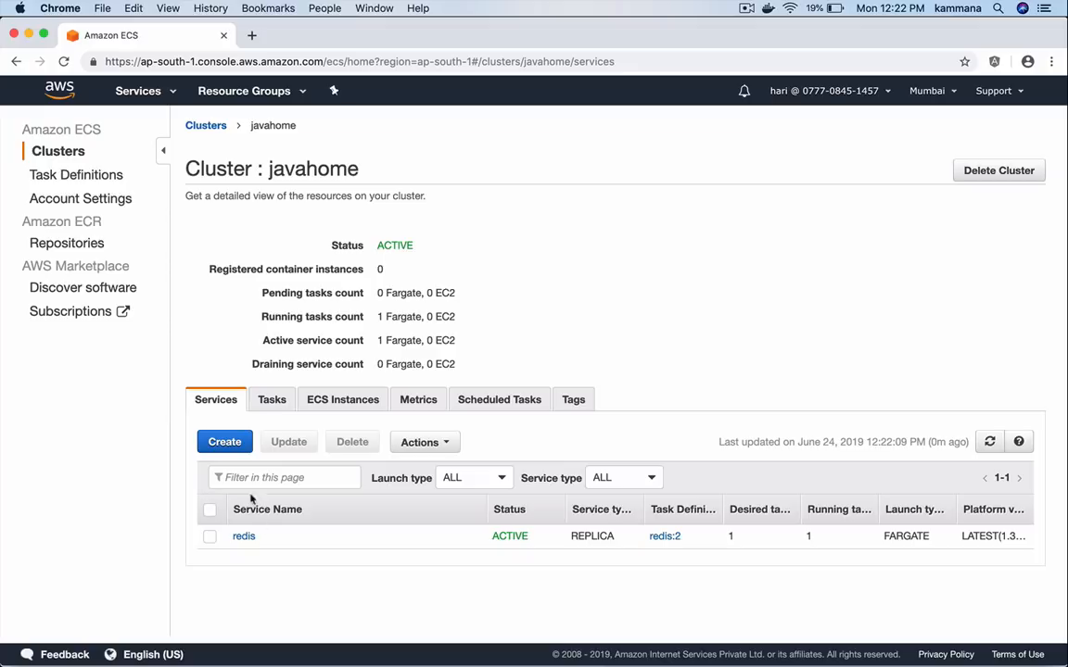
{"action": "left_click", "coordinate": [226, 443]}
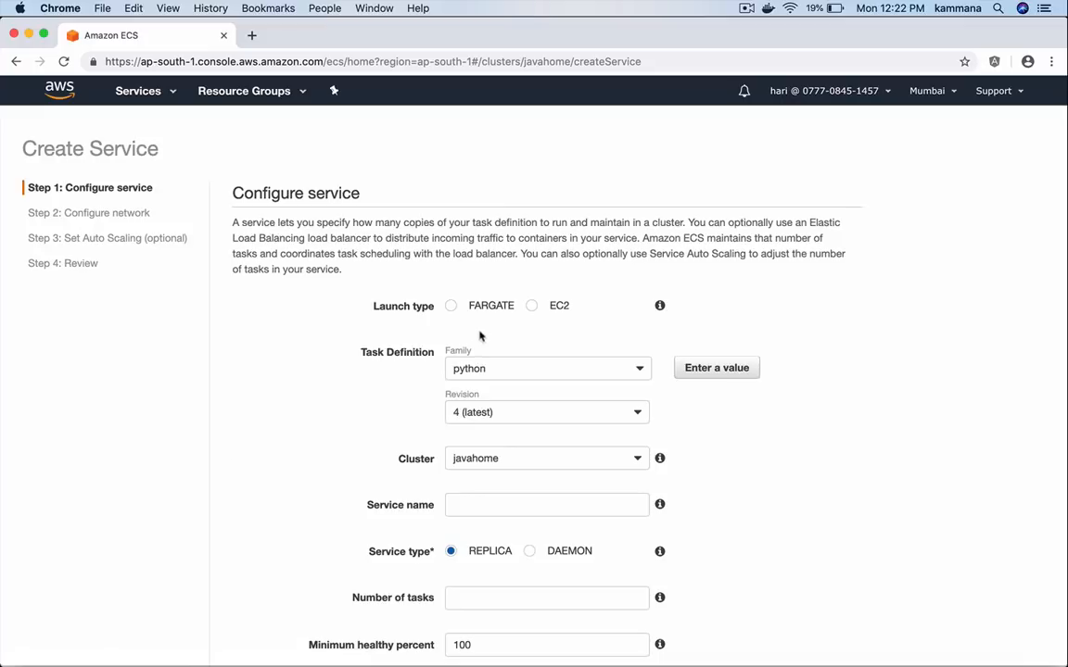
Set the service's launch type to FARGATE, using the python task definition at revision 4 (latest)
{"action": "left_click", "coordinate": [473, 306]}
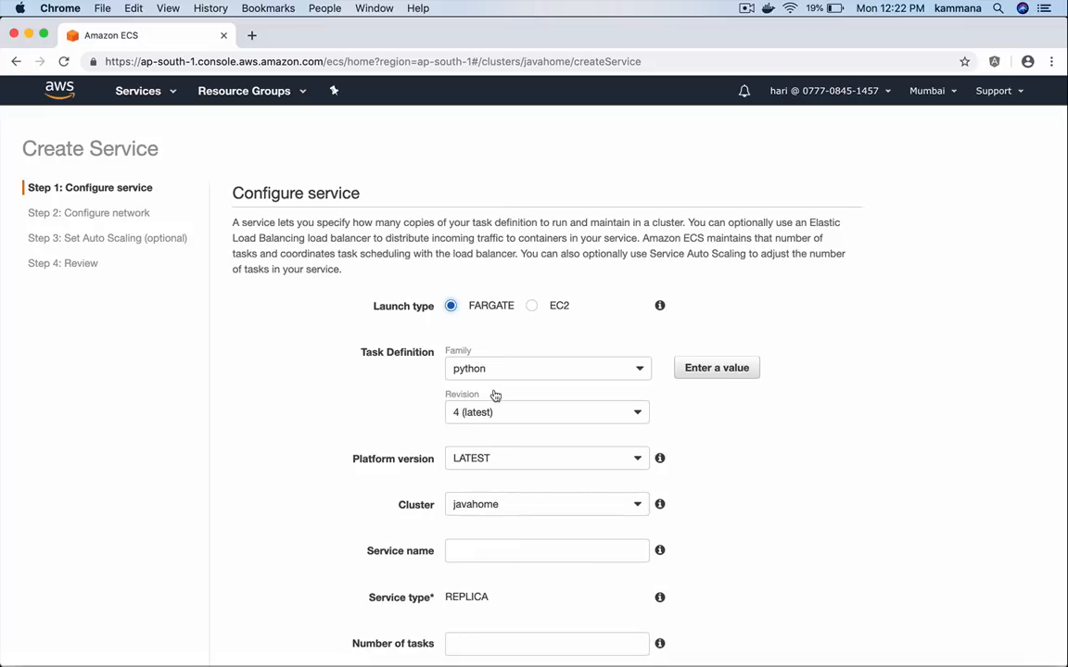
{"action": "left_click", "coordinate": [478, 368]}
{"action": "left_click", "coordinate": [491, 393]}
{"action": "left_click", "coordinate": [491, 412]}
{"action": "left_click", "coordinate": [491, 414]}
{"action": "scroll", "coordinate": [405, 482], "scroll_direction": "down", "scroll_amount": 1}
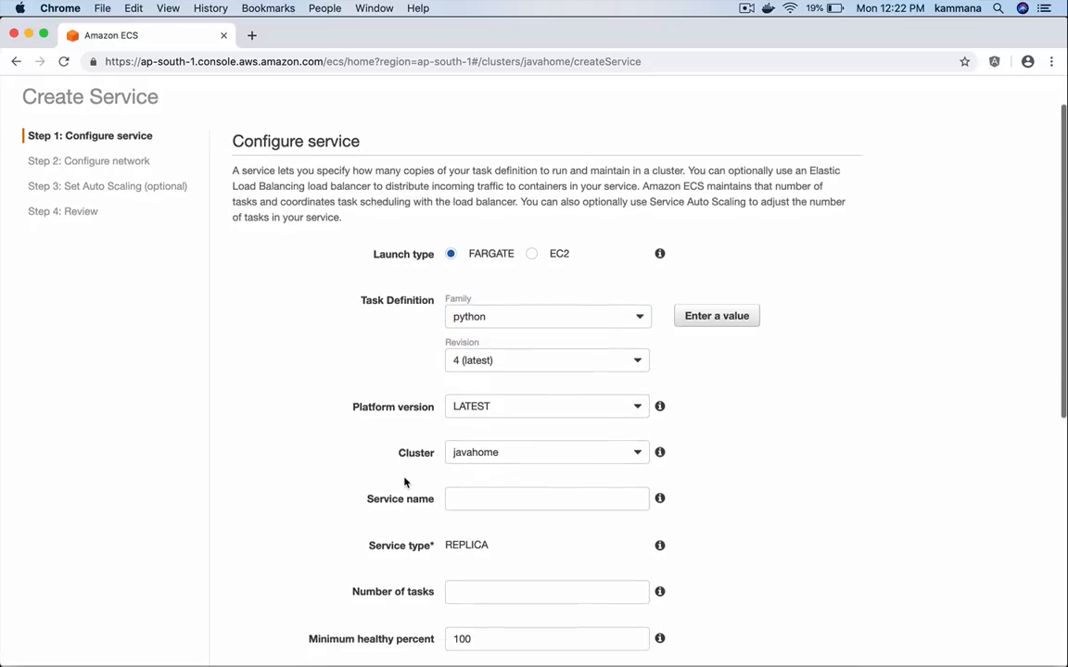
Name the service python, set its number of tasks to 3, and proceed to the network configuration
{"action": "left_click", "coordinate": [470, 496]}
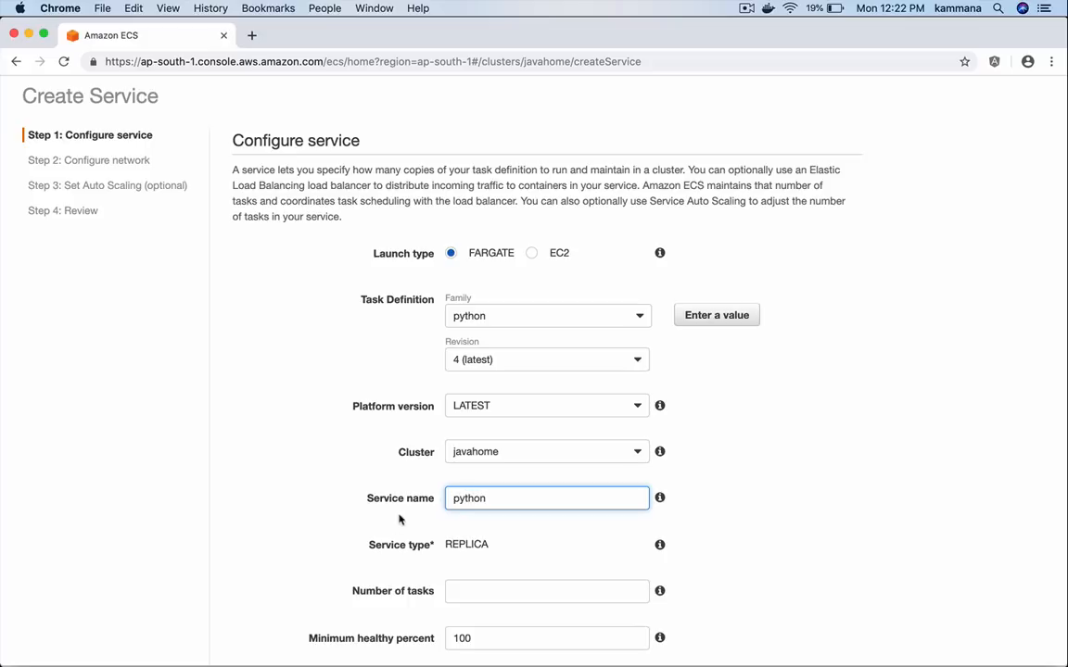
{"action": "left_click", "coordinate": [370, 543]}
{"action": "scroll", "coordinate": [408, 510], "scroll_direction": "down", "scroll_amount": 3}
{"action": "left_click", "coordinate": [479, 443]}
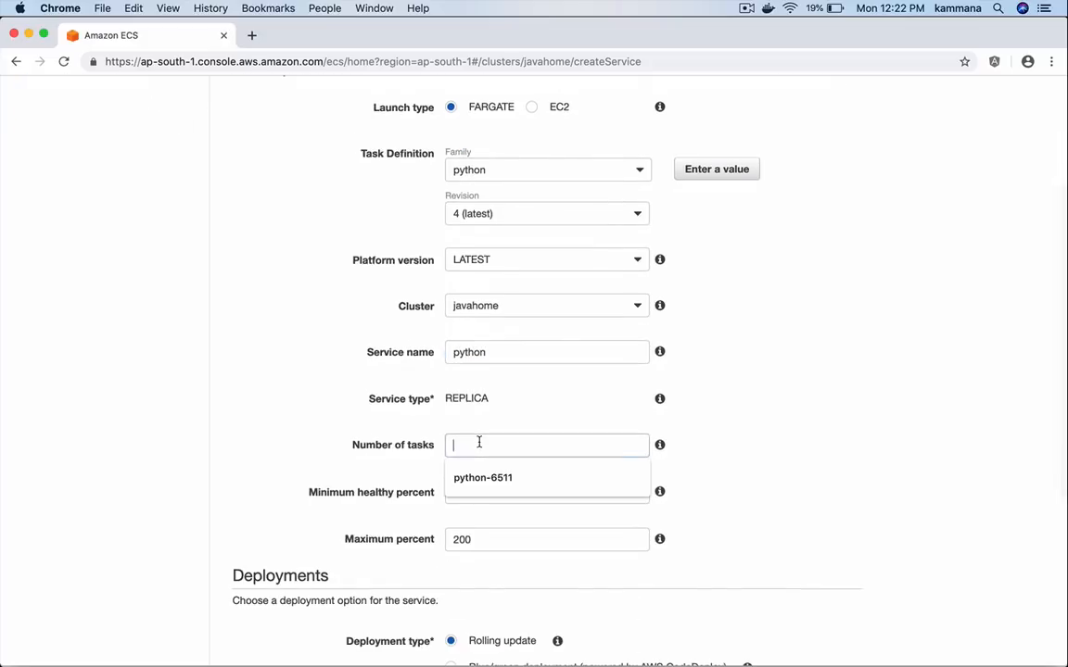
{"action": "type", "text": "2"}
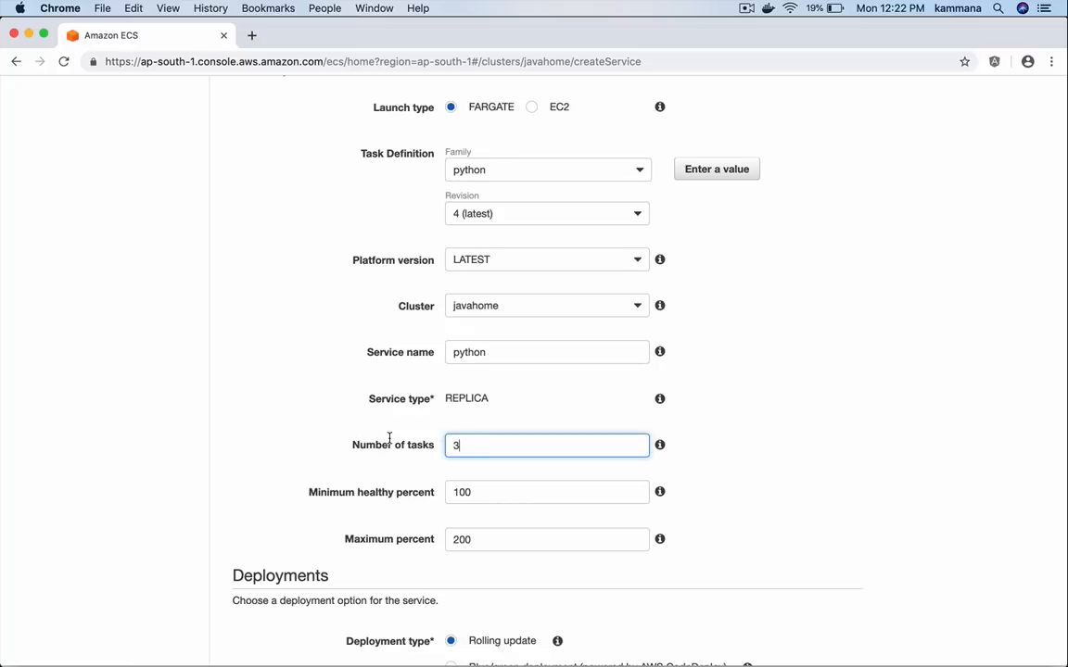
{"action": "left_click", "coordinate": [727, 465]}
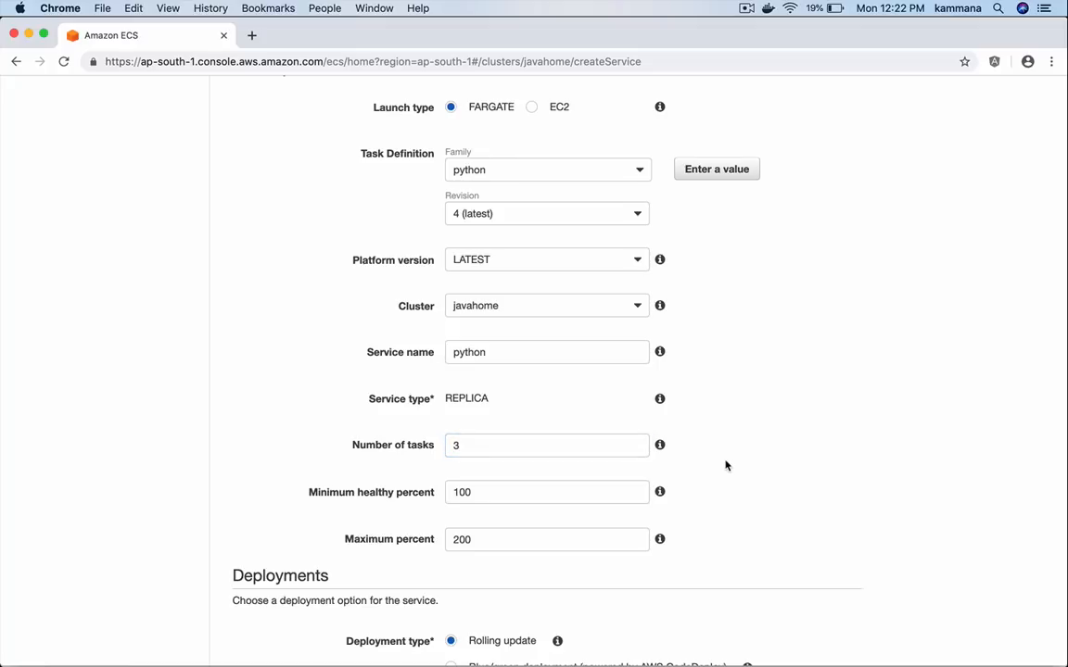
{"action": "scroll", "coordinate": [727, 465], "scroll_direction": "down", "scroll_amount": 5}
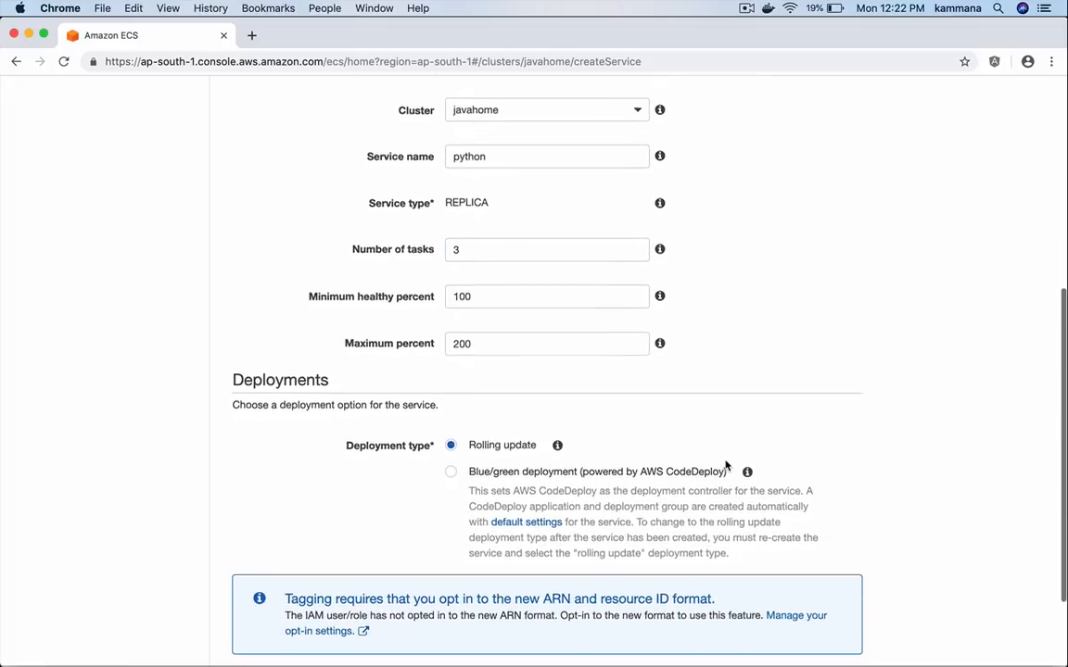
{"action": "scroll", "coordinate": [727, 465], "scroll_direction": "down", "scroll_amount": 3}
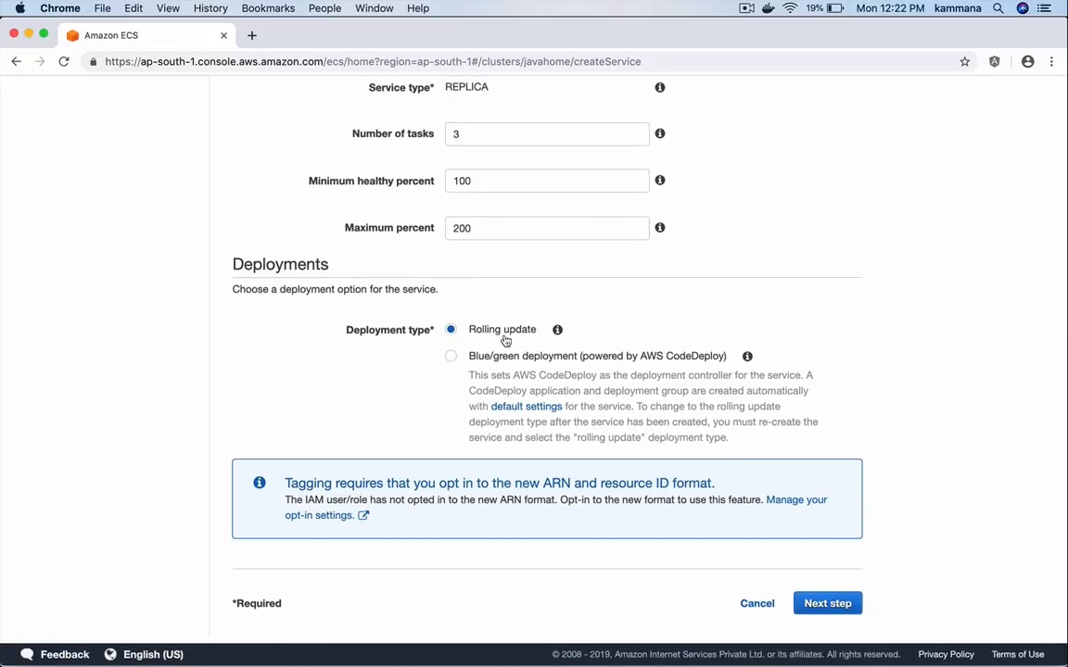
{"action": "left_click", "coordinate": [809, 603]}
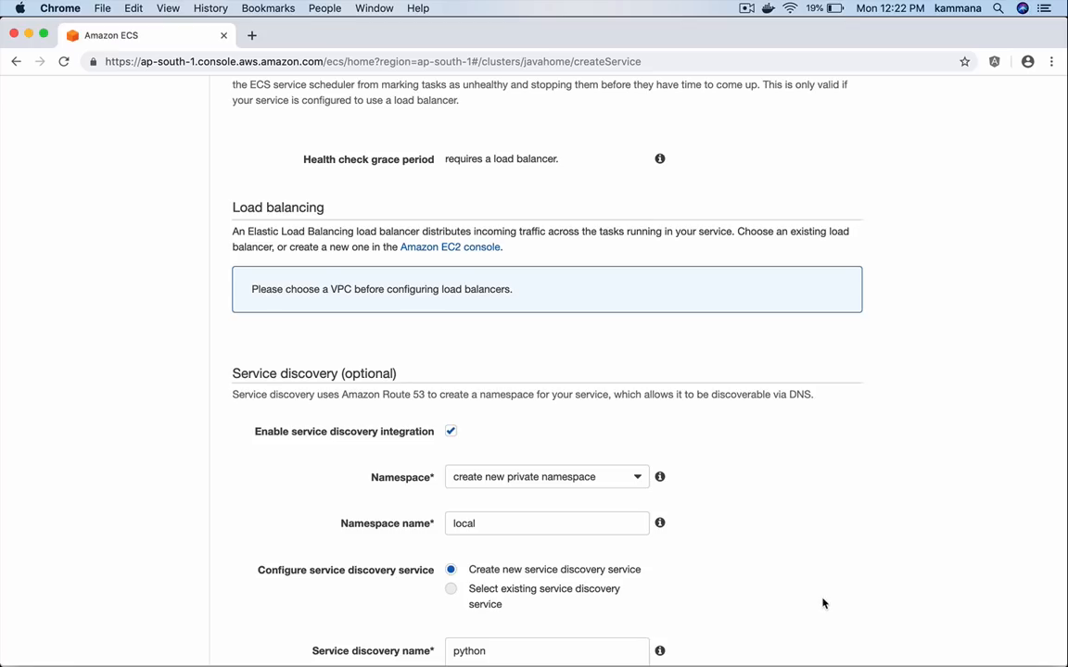
Choose vpc-eb546083 (172.31.0.0/16) as the cluster VPC and add its ap-south-1b, ap-south-1c and ap-south-1a subnets
{"action": "scroll", "coordinate": [603, 380], "scroll_direction": "up", "scroll_amount": 10}
{"action": "left_click", "coordinate": [524, 283]}
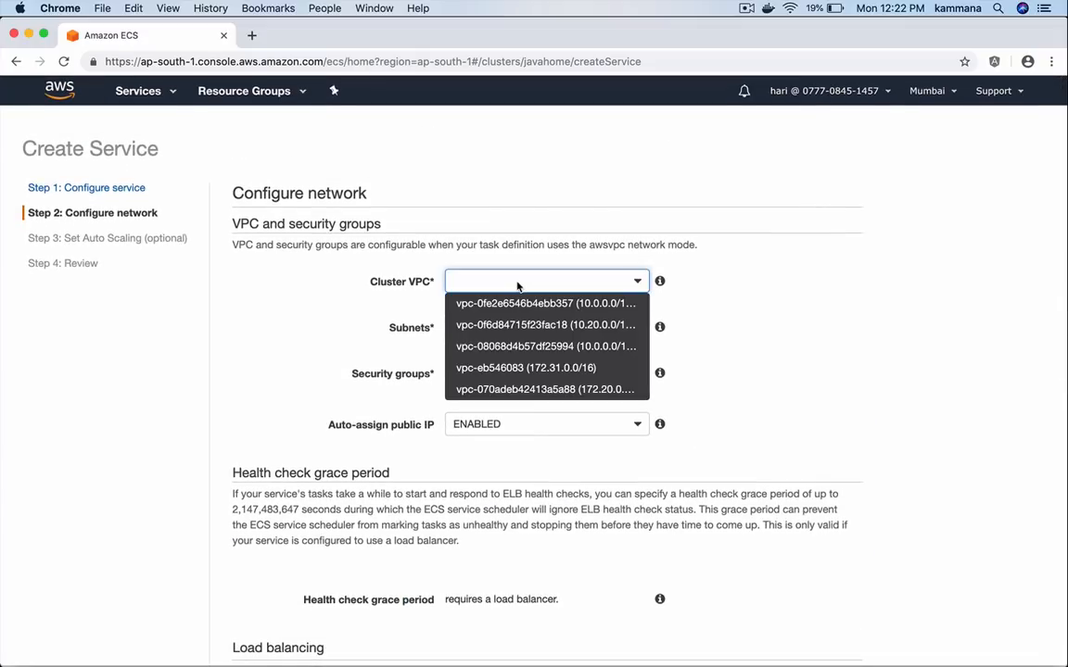
{"action": "left_click", "coordinate": [524, 367]}
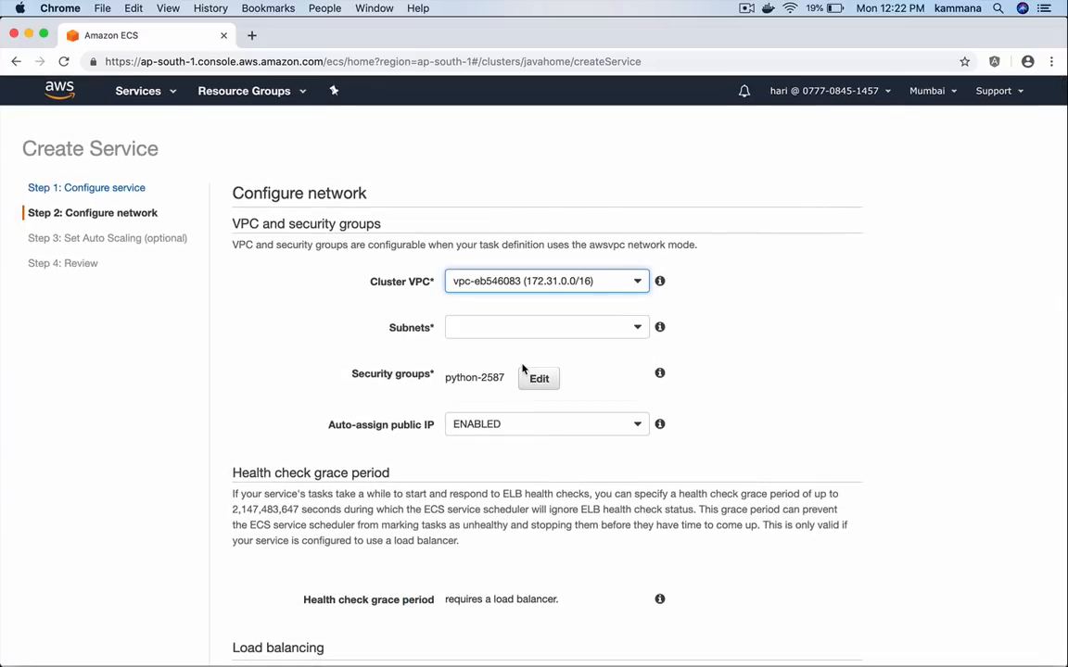
{"action": "left_click", "coordinate": [496, 326]}
{"action": "left_click", "coordinate": [497, 351]}
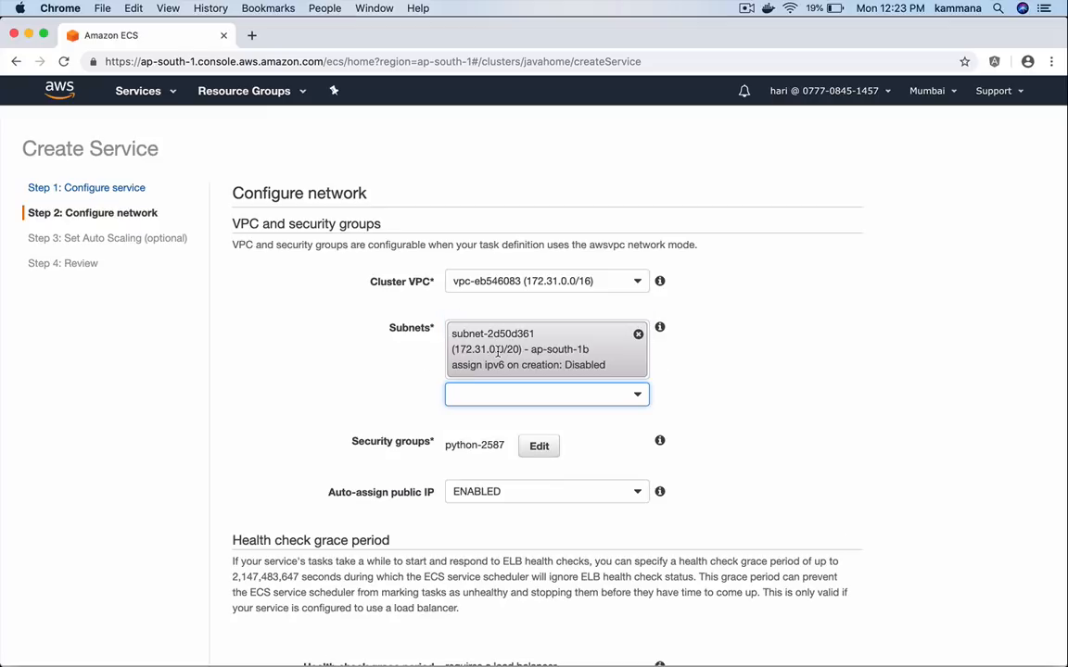
{"action": "left_click", "coordinate": [500, 393]}
{"action": "left_click", "coordinate": [493, 475]}
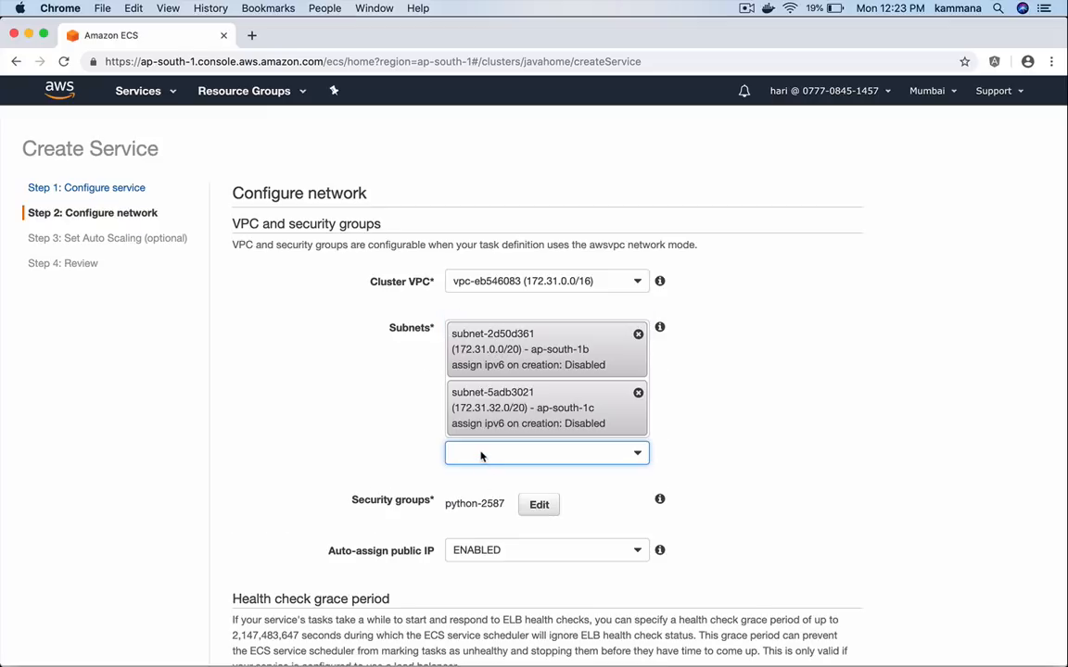
{"action": "left_click", "coordinate": [481, 455]}
{"action": "left_click", "coordinate": [486, 596]}
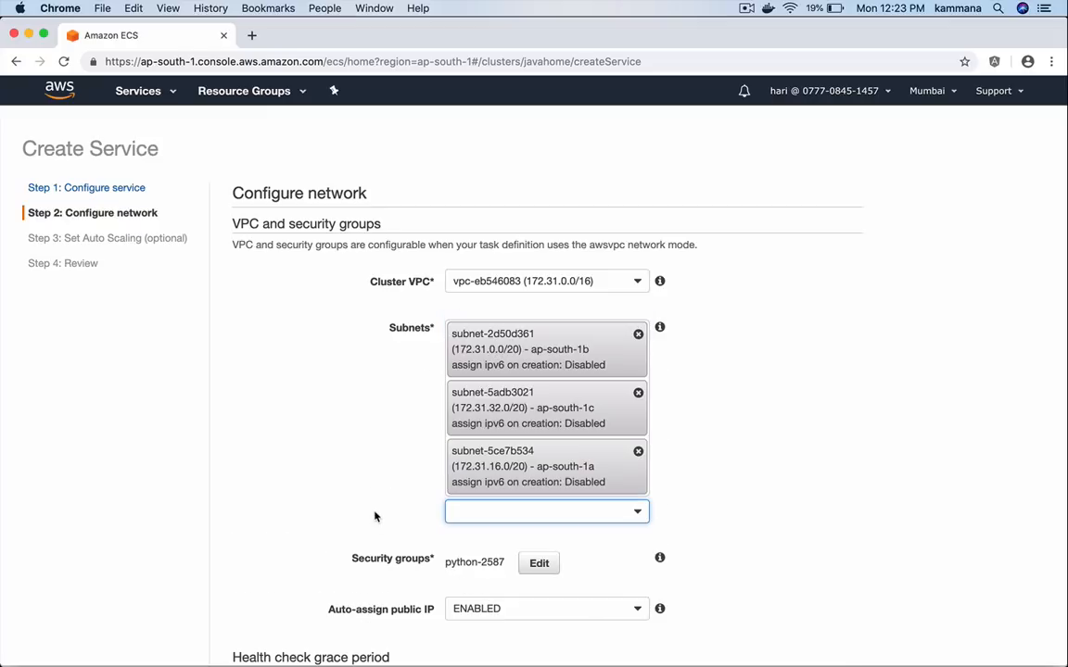
Change the new security group's inbound rule to All traffic from Anywhere and save it
{"action": "scroll", "coordinate": [376, 516], "scroll_direction": "down", "scroll_amount": 3}
{"action": "left_click", "coordinate": [530, 423]}
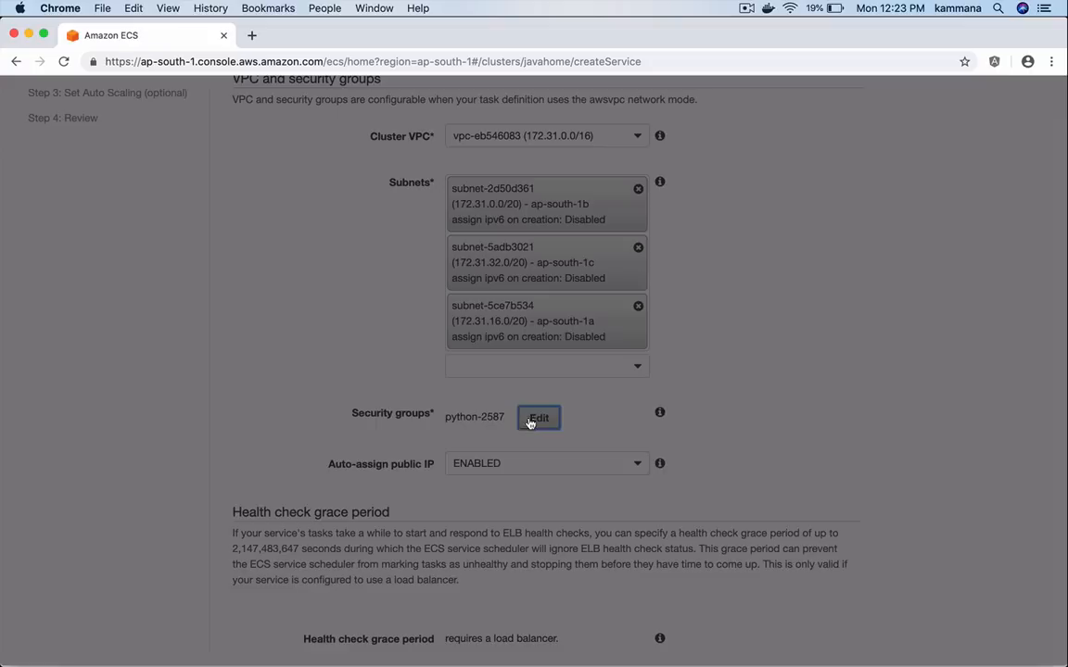
{"action": "left_click", "coordinate": [466, 415]}
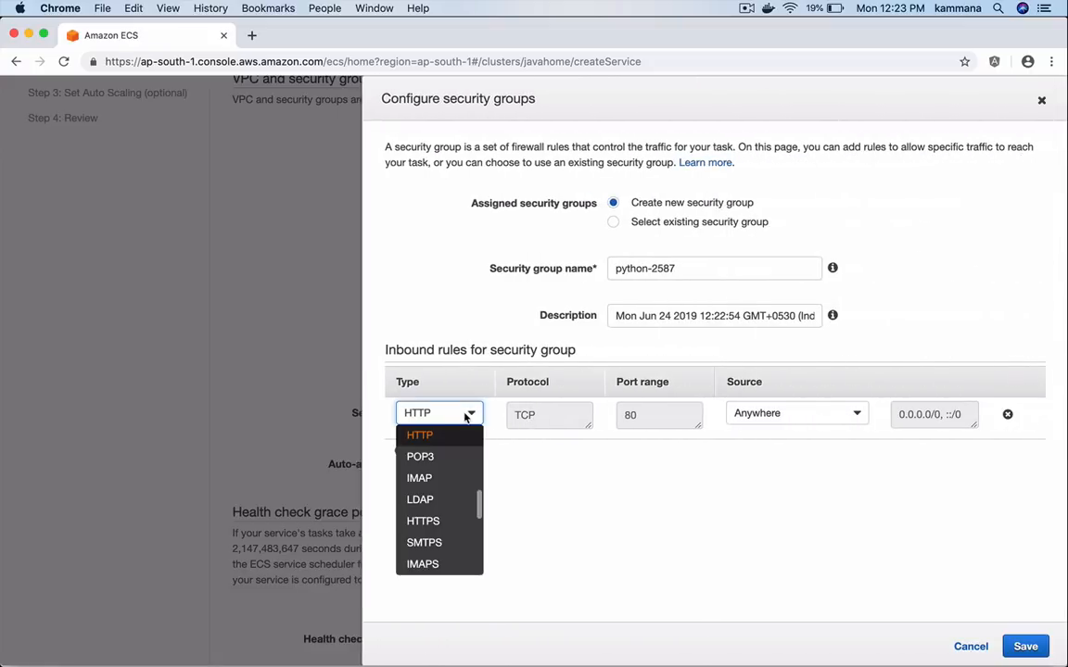
{"action": "scroll", "coordinate": [436, 459], "scroll_direction": "up", "scroll_amount": 4}
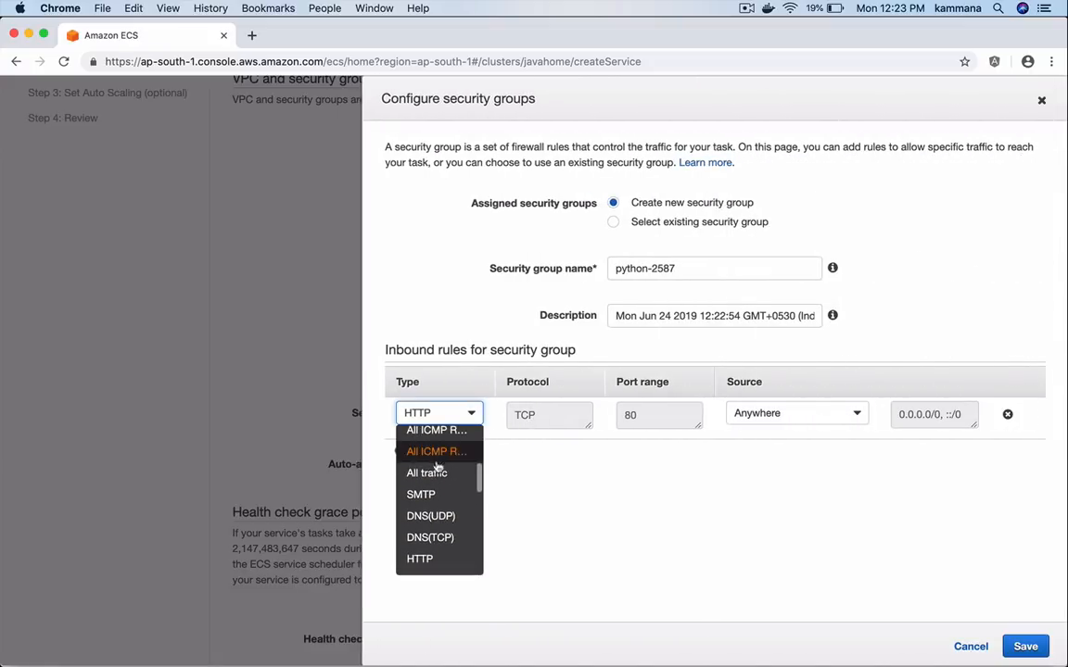
{"action": "left_click", "coordinate": [432, 472]}
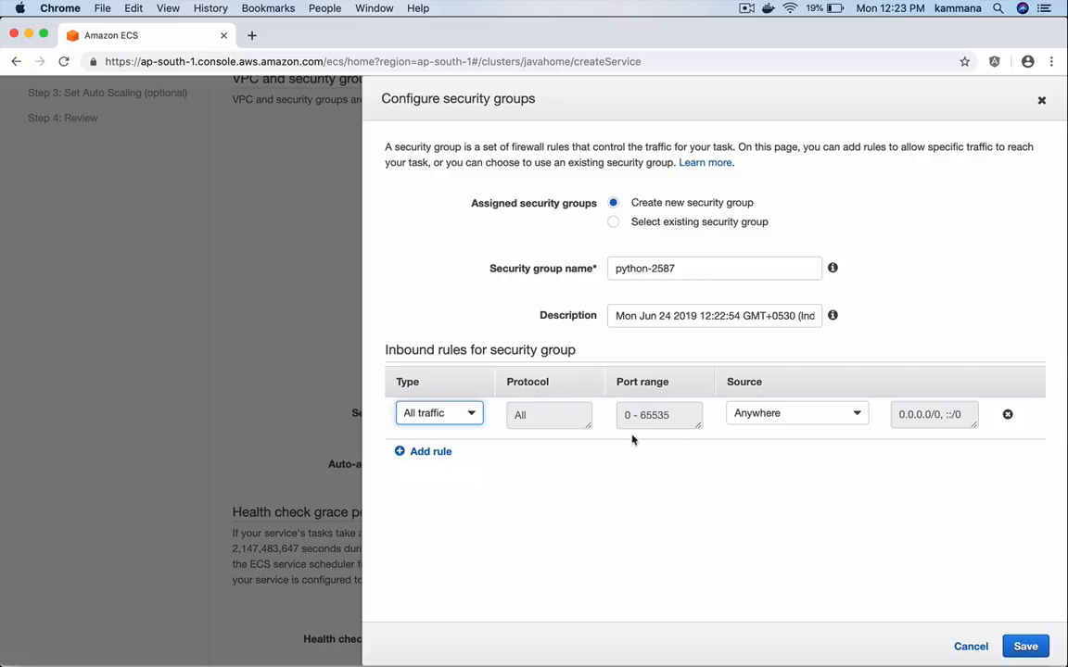
{"action": "left_click", "coordinate": [1023, 645]}
Set the load balancer type to Application Load Balancer, using the javahome-alb load balancer
{"action": "scroll", "coordinate": [688, 410], "scroll_direction": "down", "scroll_amount": 2}
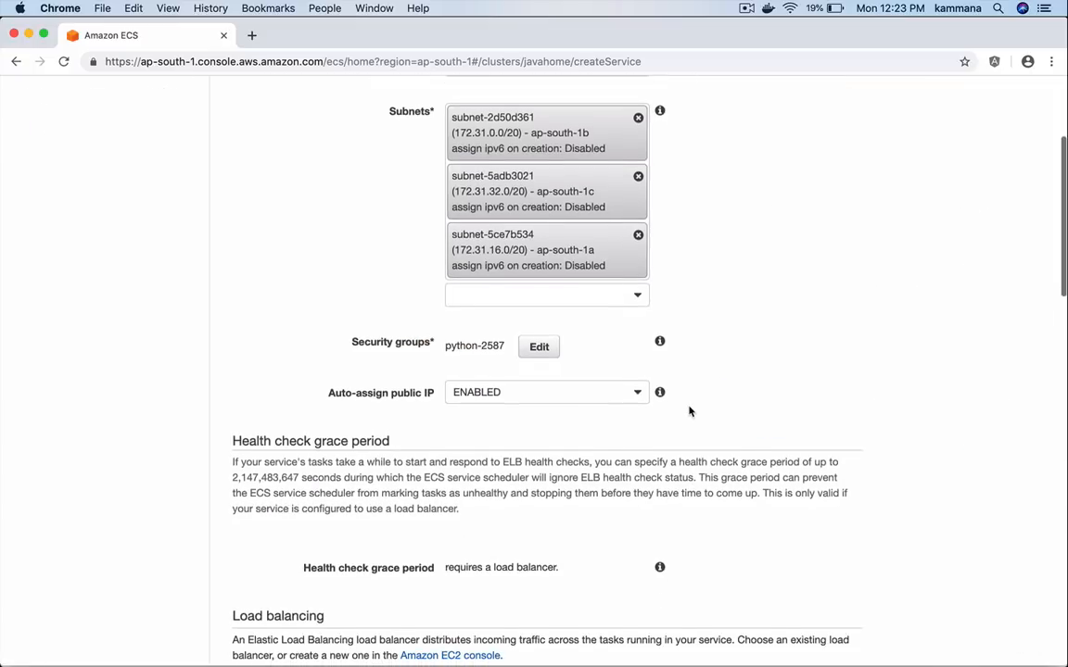
{"action": "scroll", "coordinate": [688, 410], "scroll_direction": "down", "scroll_amount": 3}
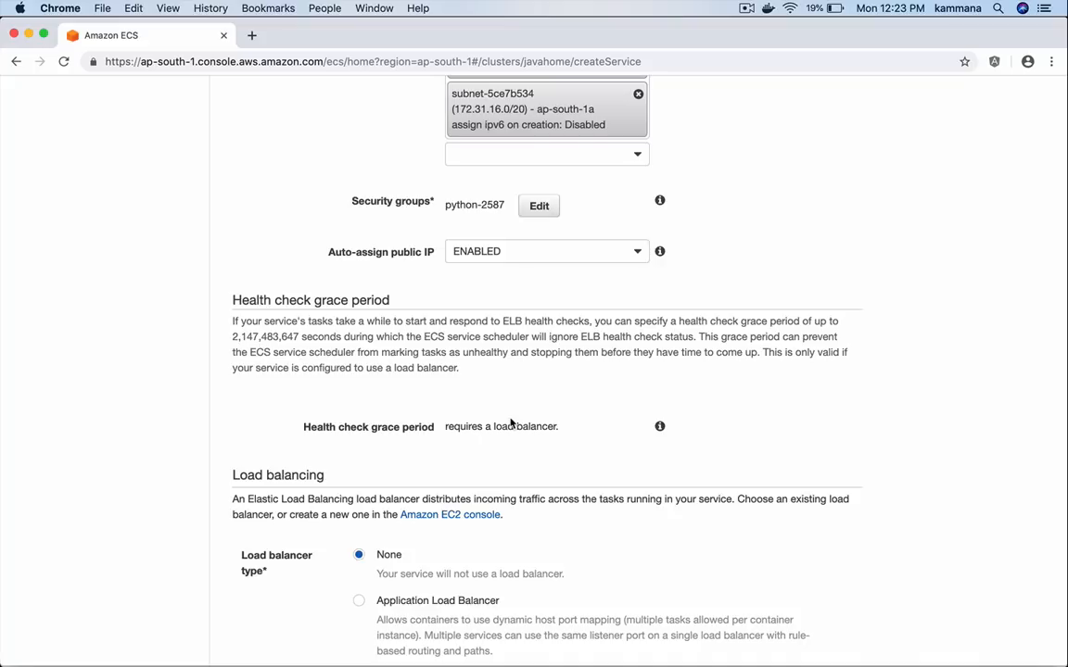
{"action": "scroll", "coordinate": [510, 420], "scroll_direction": "down", "scroll_amount": 3}
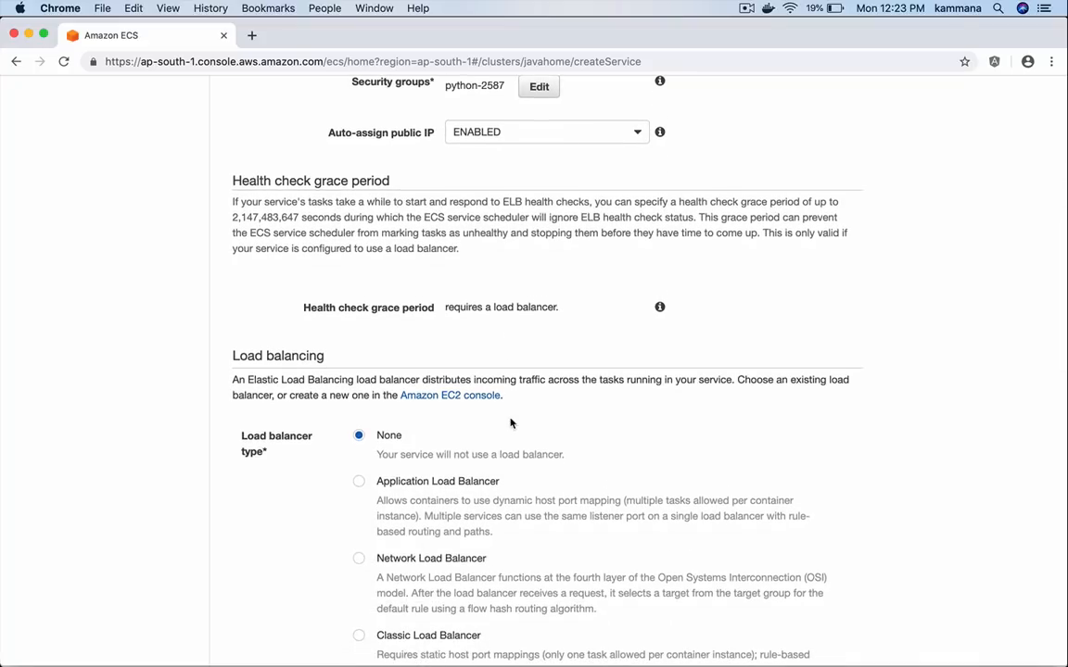
{"action": "left_click", "coordinate": [392, 488]}
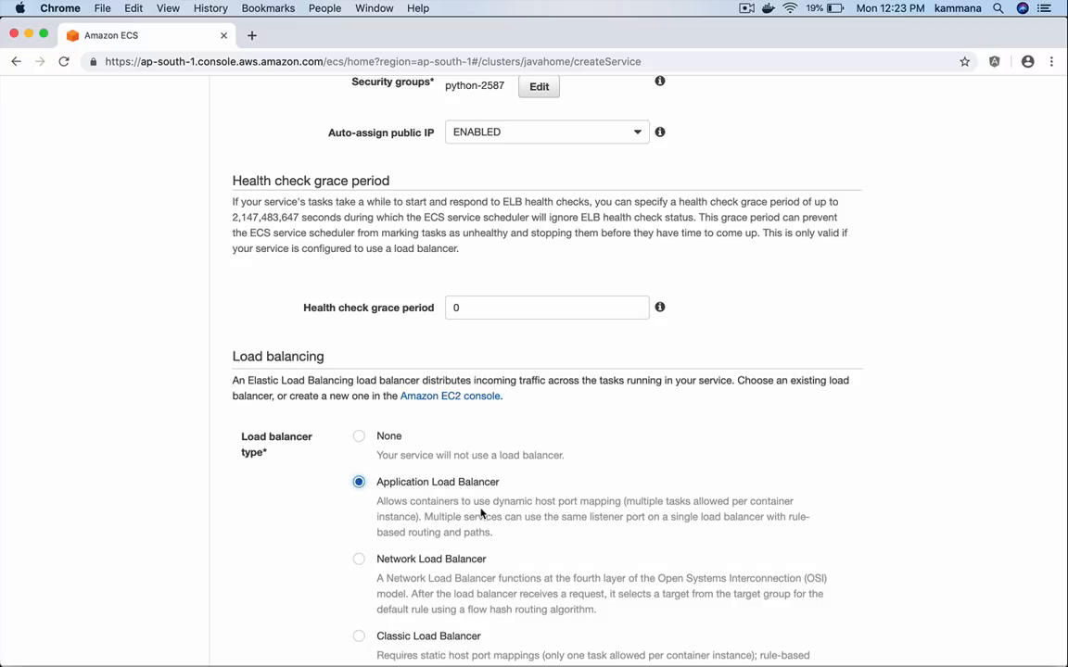
{"action": "scroll", "coordinate": [444, 513], "scroll_direction": "down", "scroll_amount": 4}
{"action": "scroll", "coordinate": [480, 513], "scroll_direction": "down", "scroll_amount": 2}
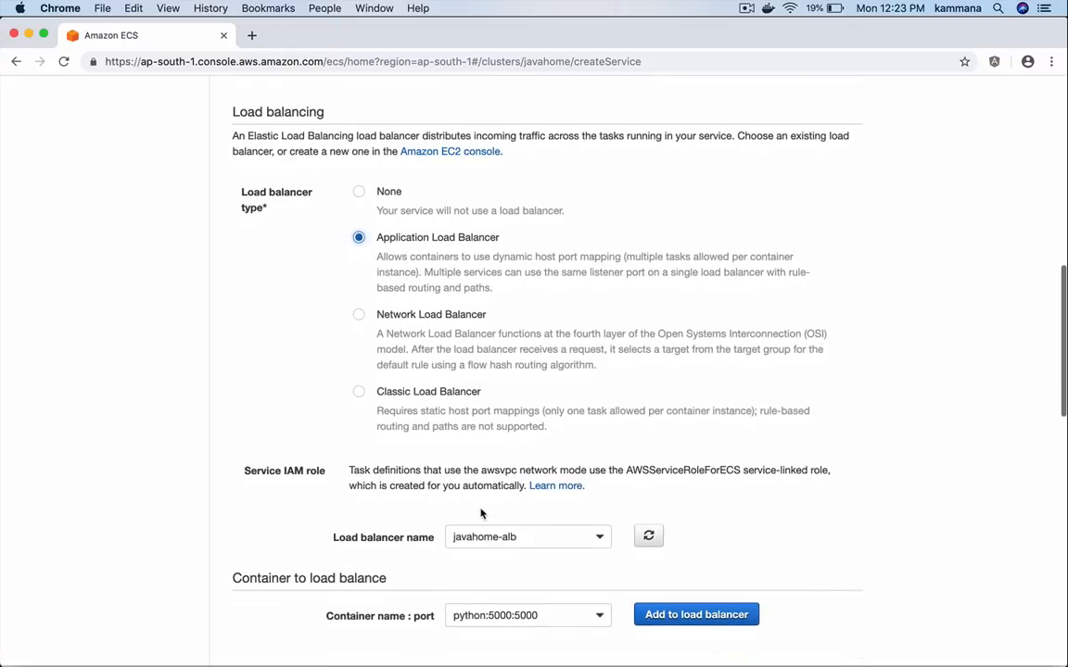
{"action": "left_click", "coordinate": [476, 538]}
{"action": "left_click", "coordinate": [479, 541]}
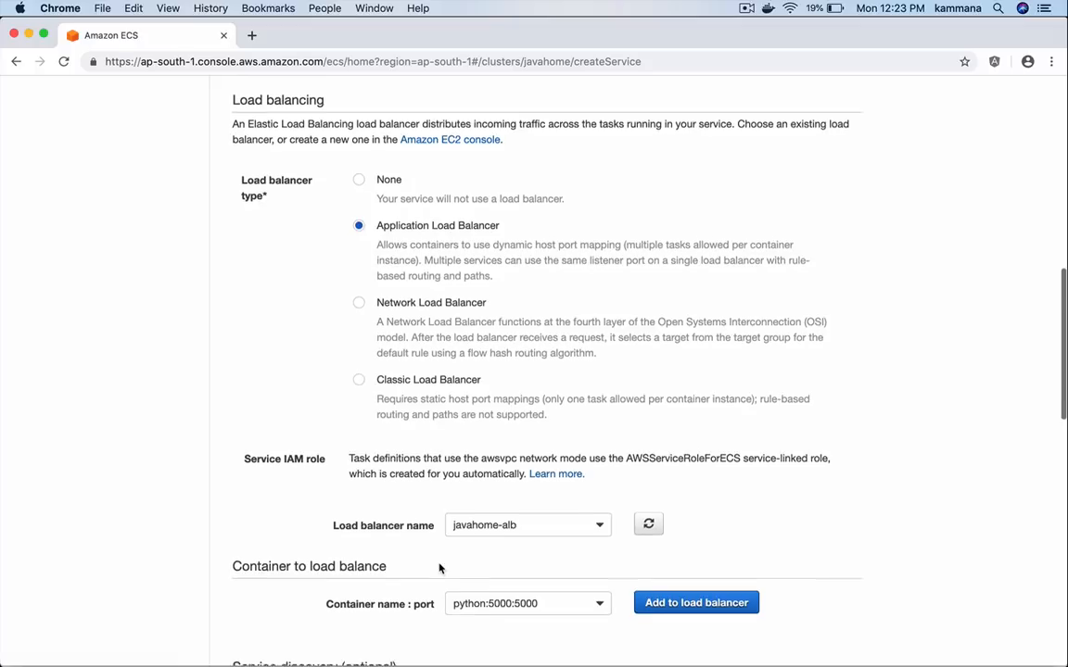
Add the python:5000:5000 container to the load balancer
{"action": "scroll", "coordinate": [438, 567], "scroll_direction": "down", "scroll_amount": 1}
{"action": "left_click", "coordinate": [484, 569]}
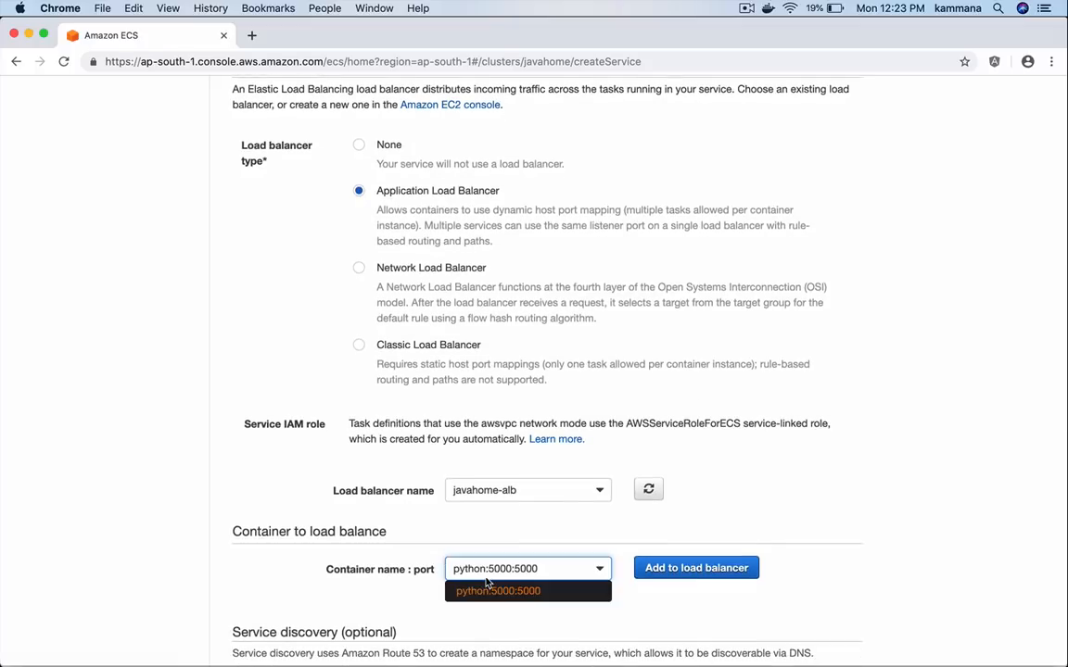
{"action": "left_click", "coordinate": [487, 589]}
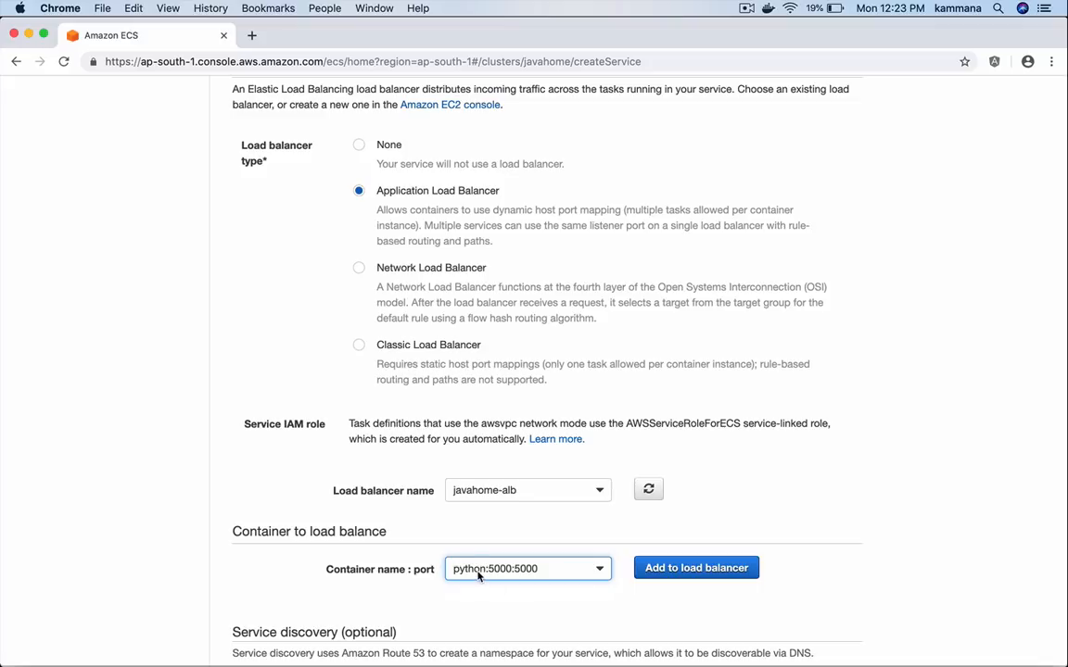
{"action": "left_click", "coordinate": [673, 568]}
For the python container, use the 80:HTTP production listener and the existing python target group
{"action": "scroll", "coordinate": [670, 573], "scroll_direction": "down", "scroll_amount": 3}
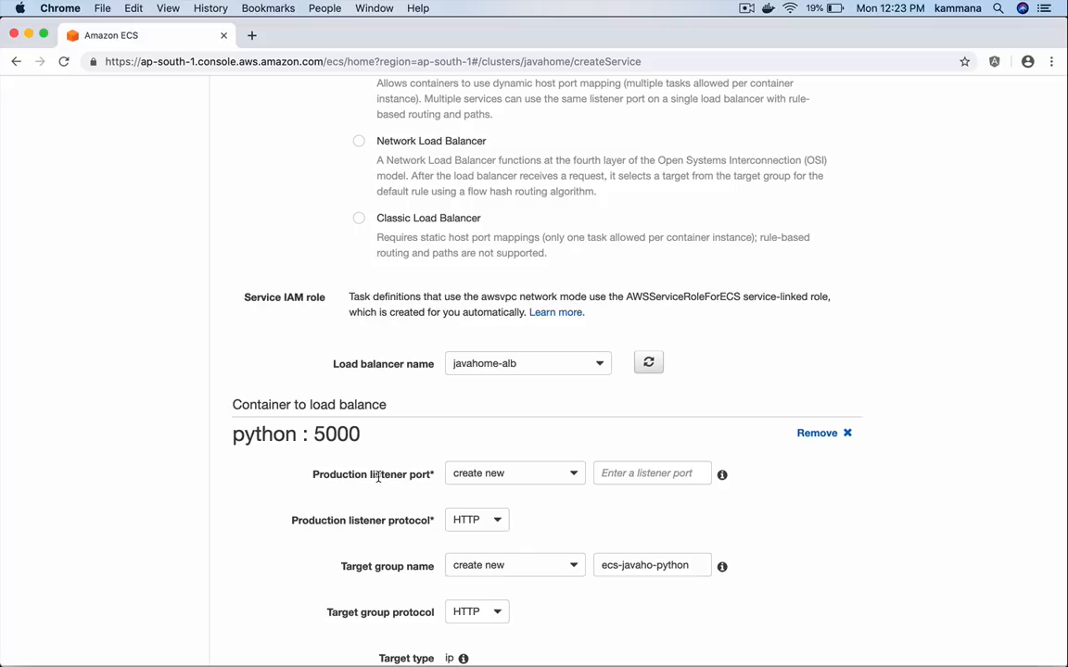
{"action": "left_click", "coordinate": [460, 474]}
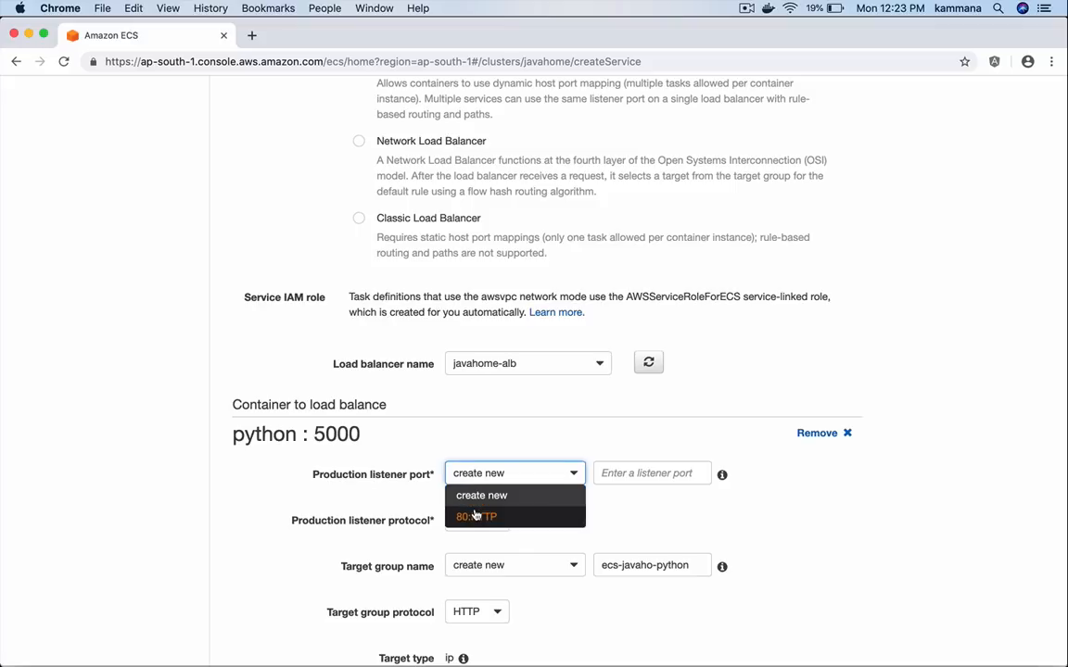
{"action": "left_click", "coordinate": [476, 516]}
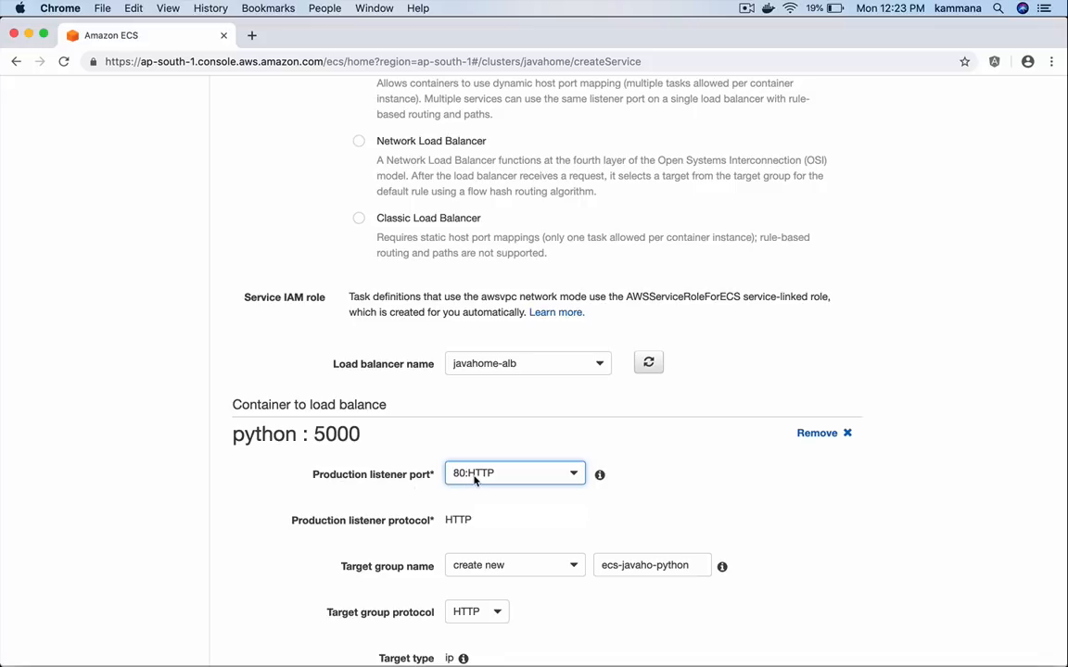
{"action": "left_click", "coordinate": [404, 547]}
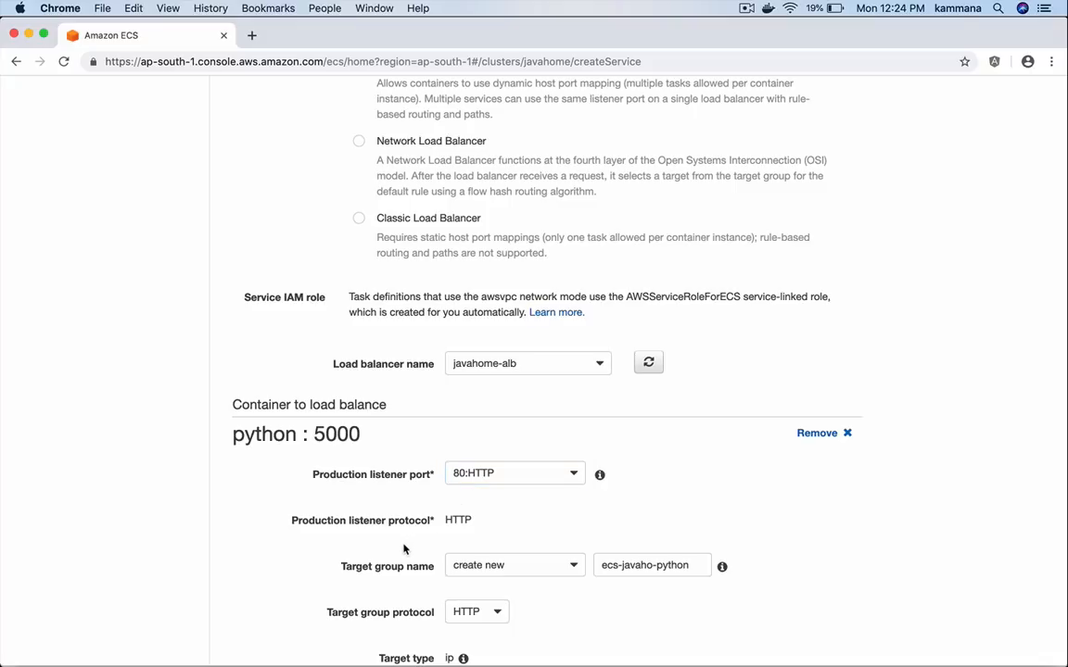
{"action": "left_click", "coordinate": [472, 568]}
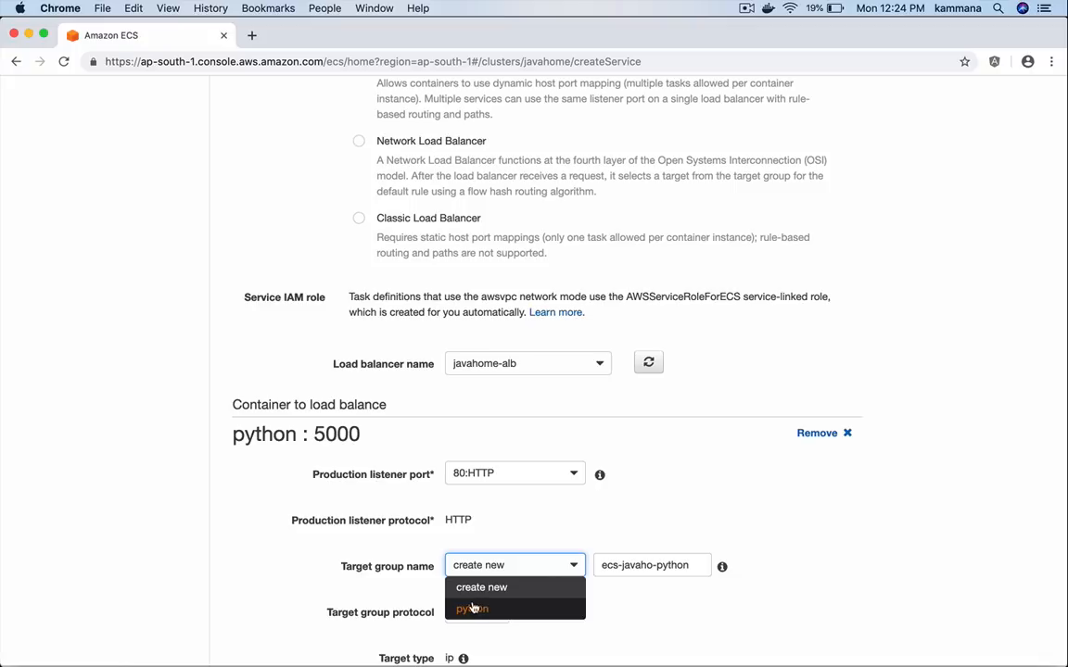
{"action": "left_click", "coordinate": [473, 606]}
{"action": "left_click", "coordinate": [446, 511]}
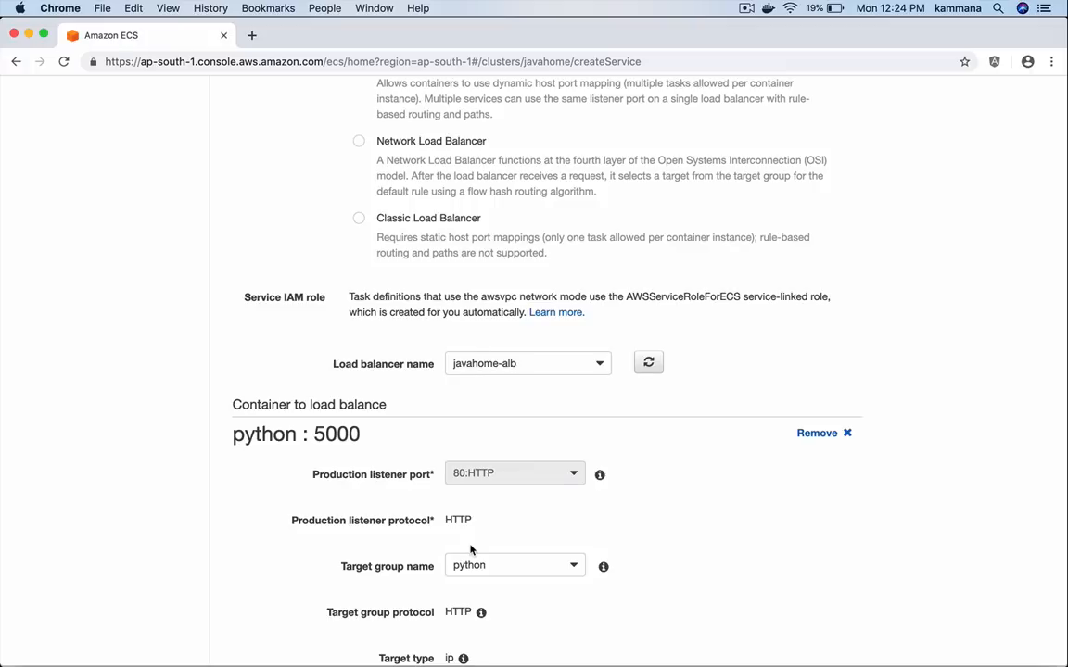
Set the service discovery namespace to javahome.com | PRIVATE, keeping a new service discovery service named python
{"action": "scroll", "coordinate": [470, 548], "scroll_direction": "down", "scroll_amount": 5}
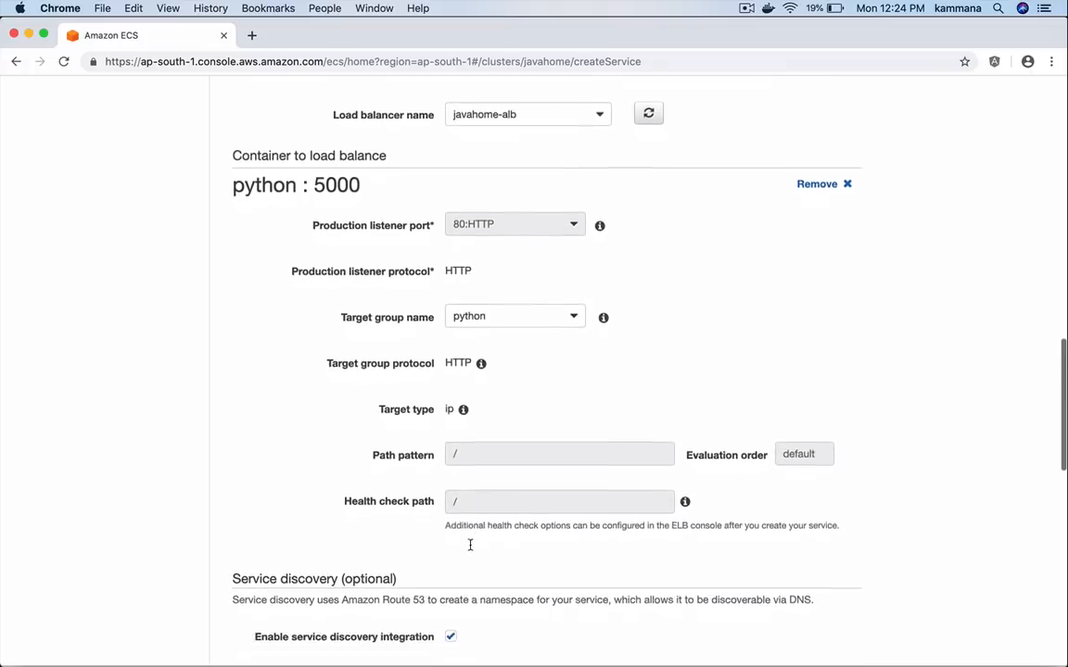
{"action": "scroll", "coordinate": [470, 546], "scroll_direction": "down", "scroll_amount": 5}
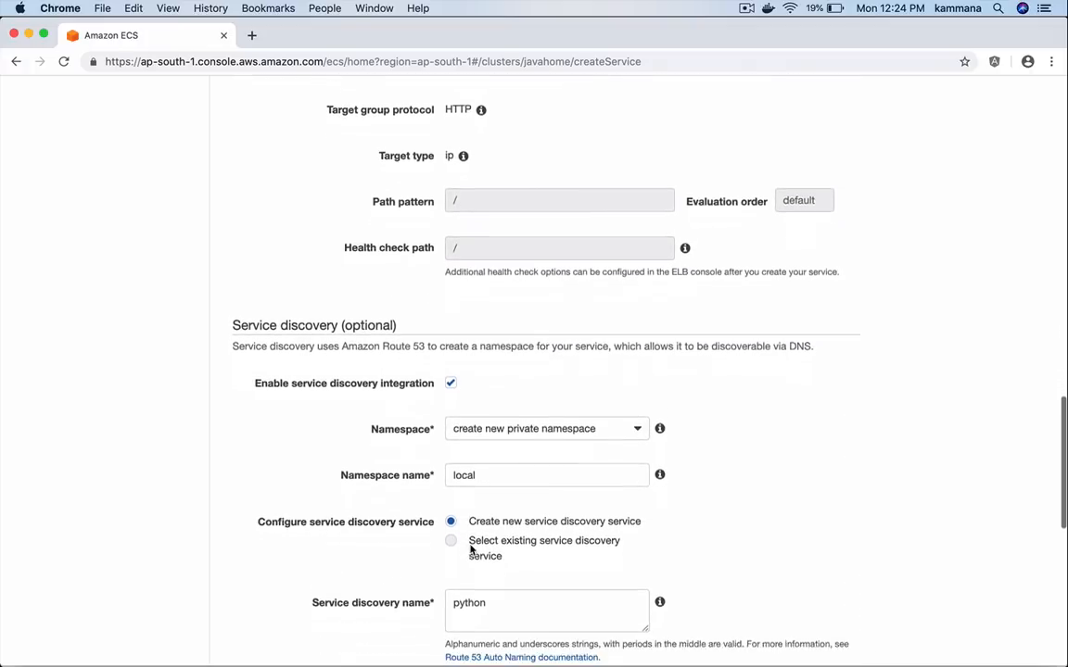
{"action": "scroll", "coordinate": [469, 547], "scroll_direction": "down", "scroll_amount": 2}
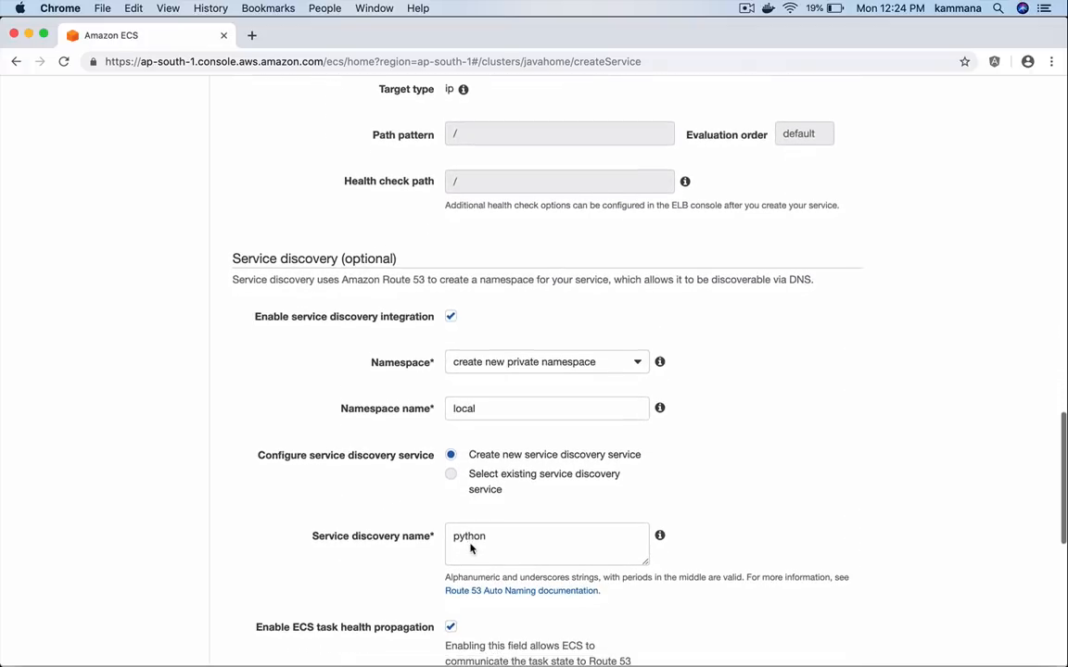
{"action": "left_click", "coordinate": [519, 363]}
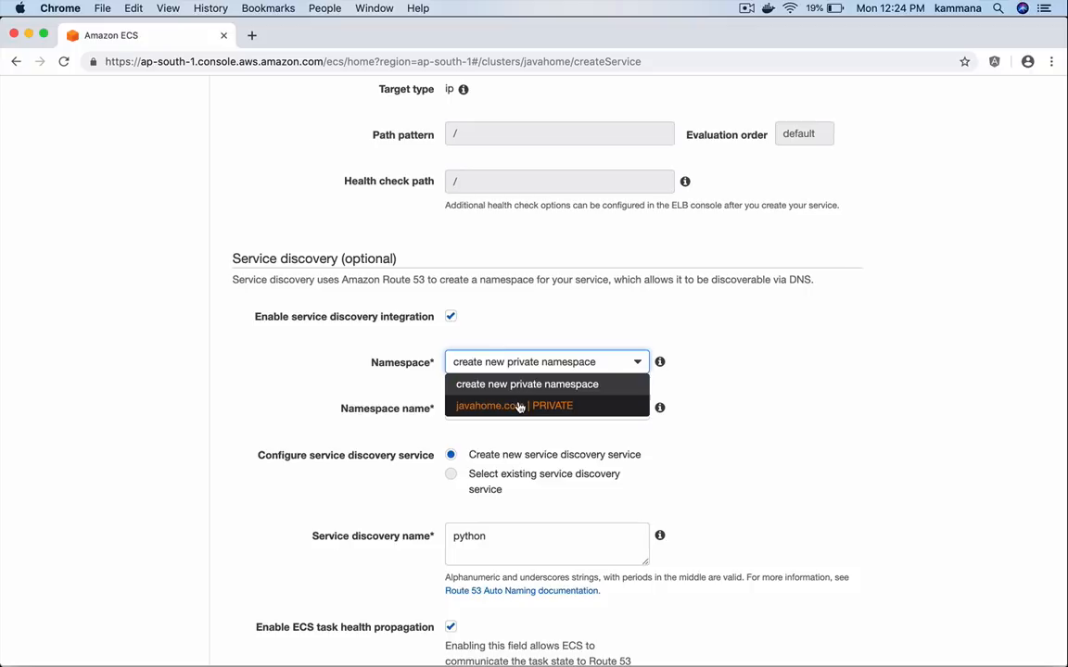
{"action": "left_click", "coordinate": [517, 406]}
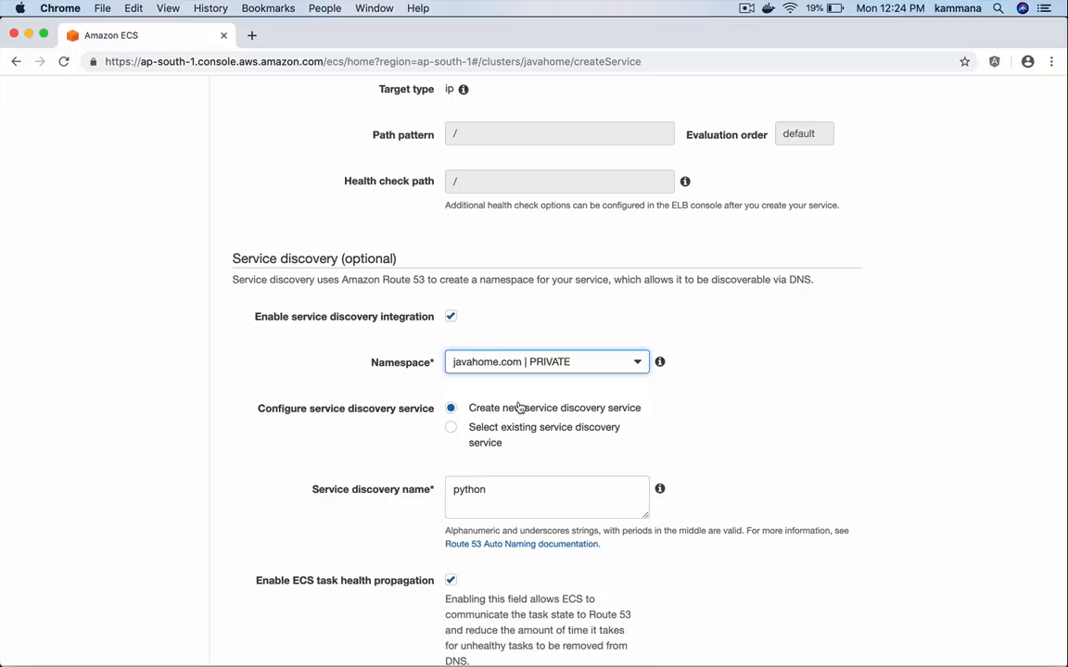
{"action": "left_click", "coordinate": [405, 437]}
{"action": "left_click", "coordinate": [493, 366]}
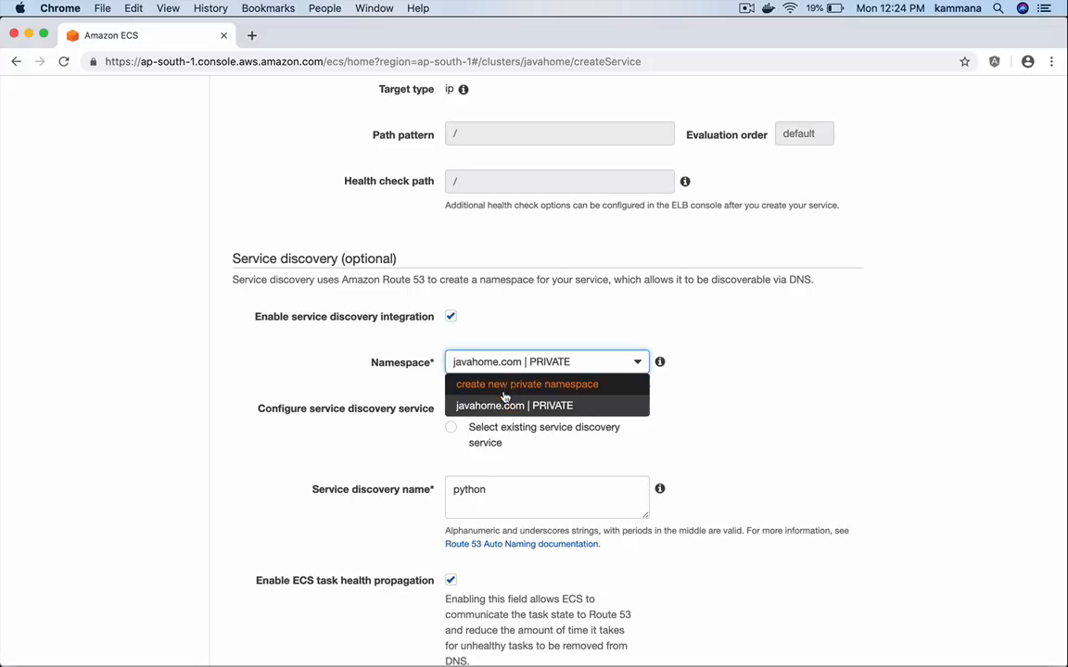
{"action": "left_click", "coordinate": [498, 406]}
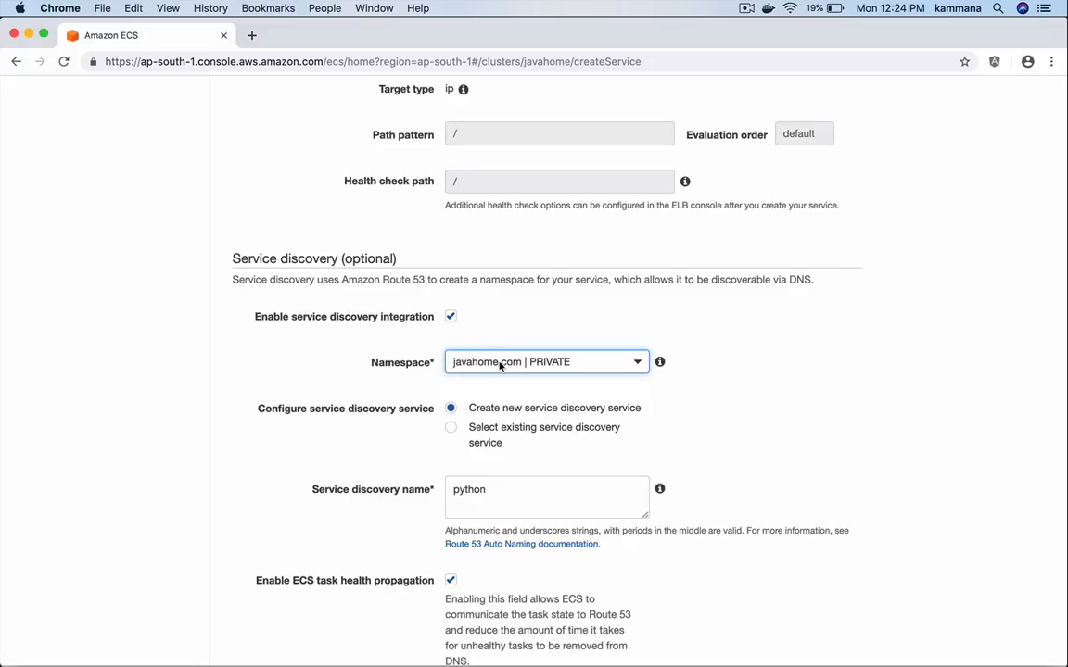
{"action": "left_click", "coordinate": [488, 492]}
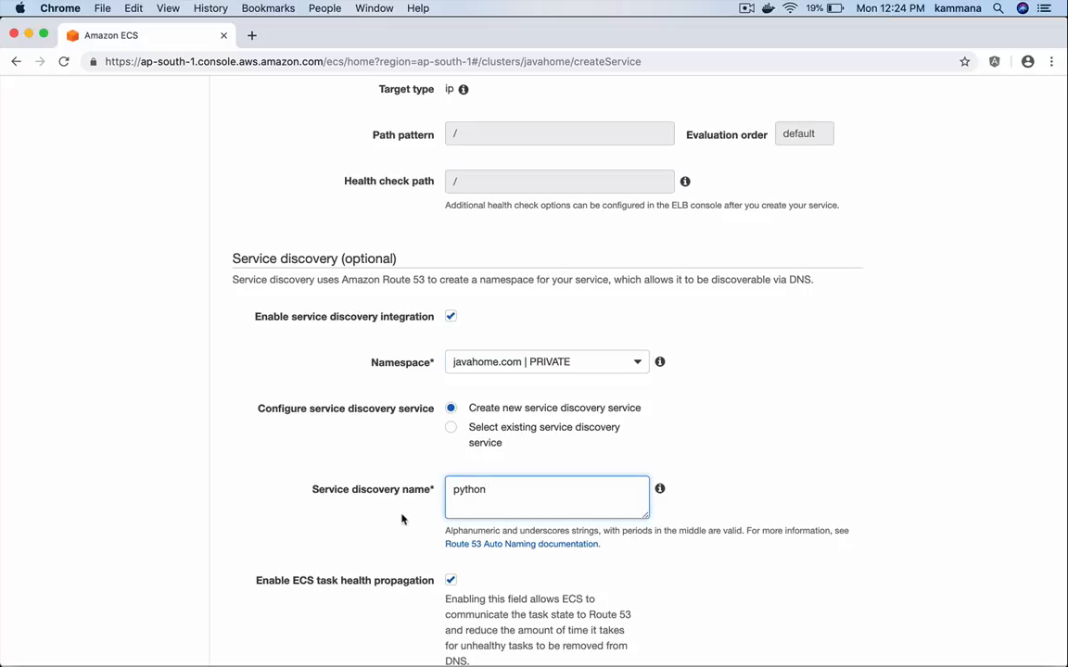
{"action": "scroll", "coordinate": [396, 519], "scroll_direction": "down", "scroll_amount": 4}
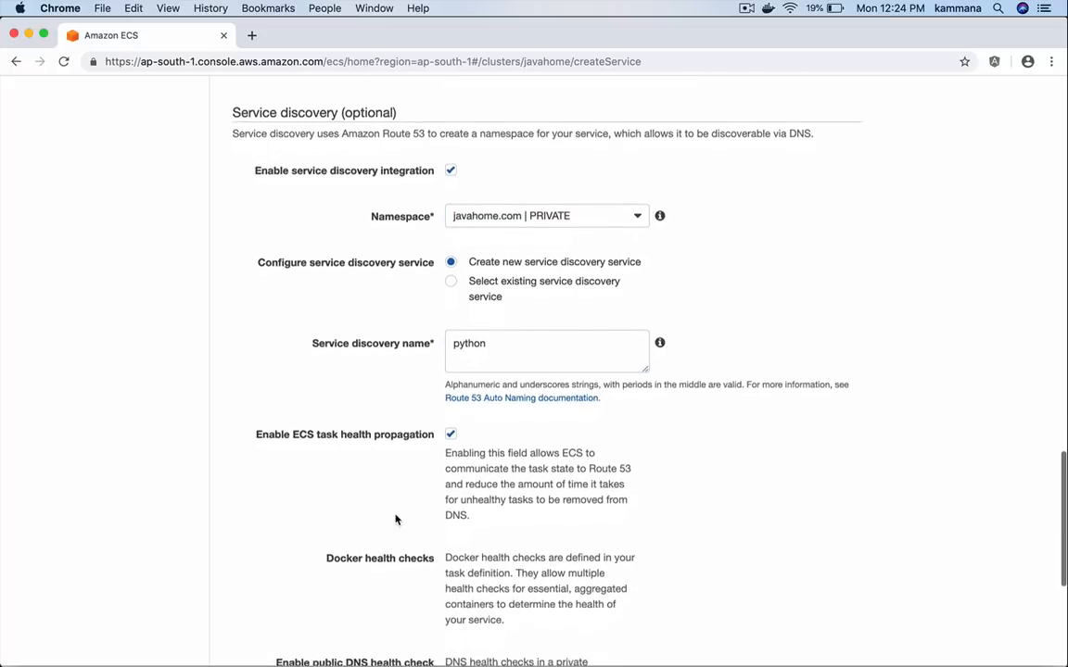
{"action": "left_click", "coordinate": [483, 206]}
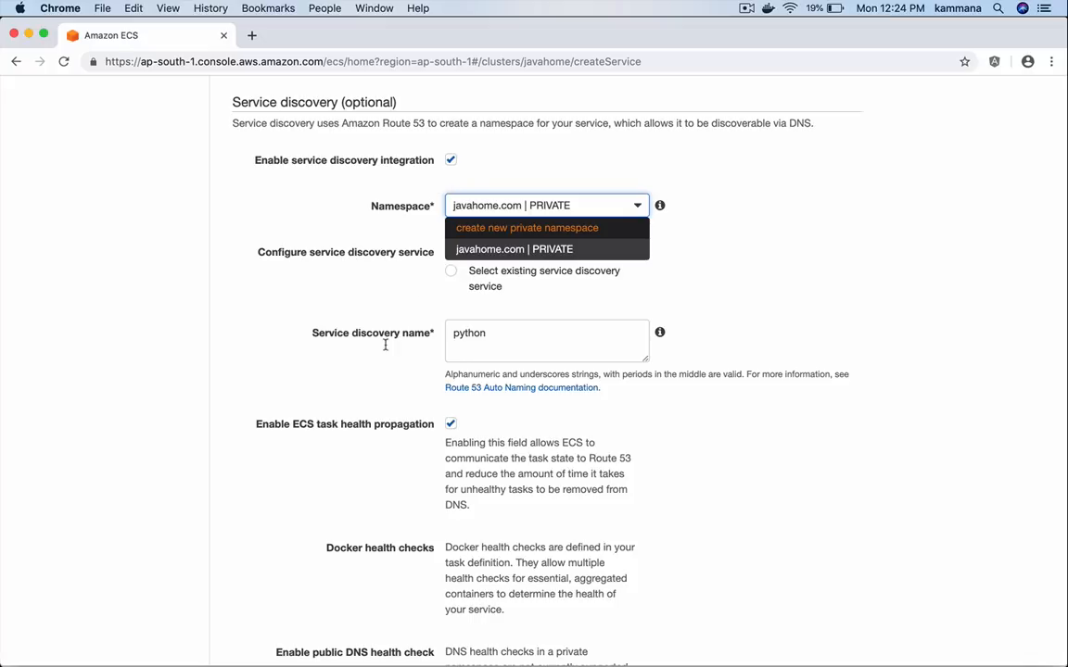
{"action": "left_click", "coordinate": [376, 388]}
Create the python service without configuring auto scaling, and open the service's page
{"action": "scroll", "coordinate": [376, 388], "scroll_direction": "down", "scroll_amount": 5}
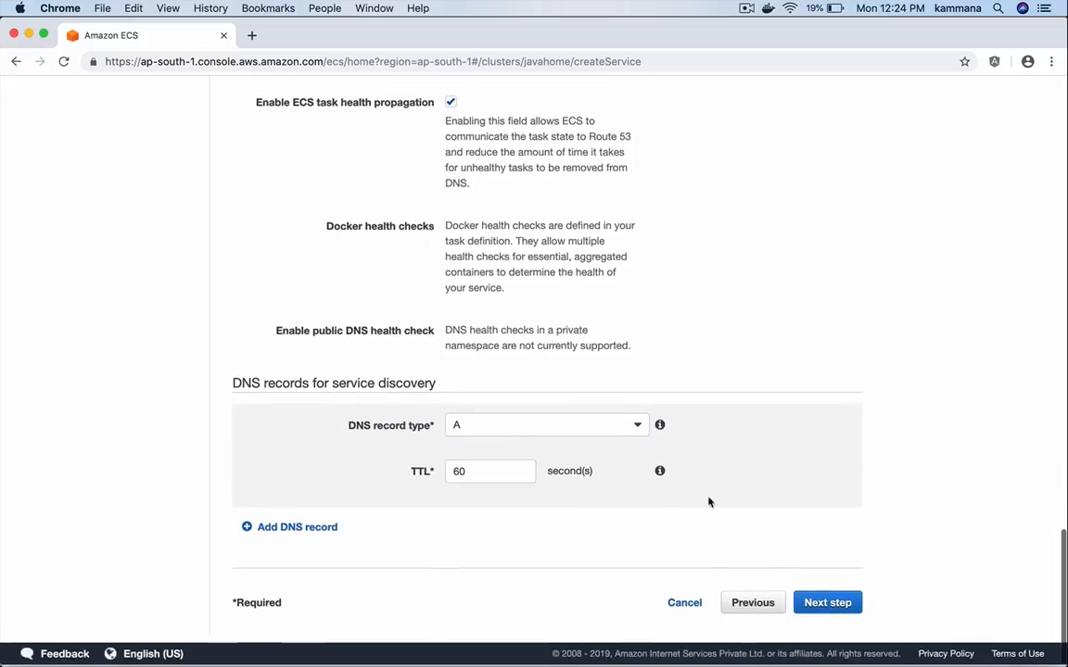
{"action": "left_click", "coordinate": [827, 604]}
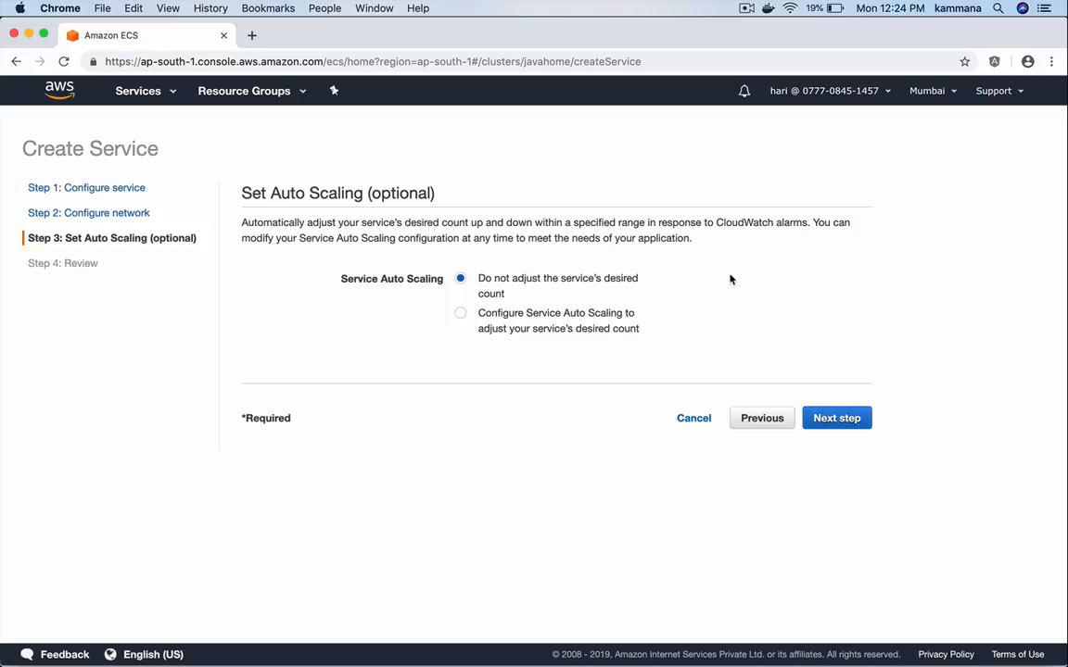
{"action": "left_click", "coordinate": [834, 417]}
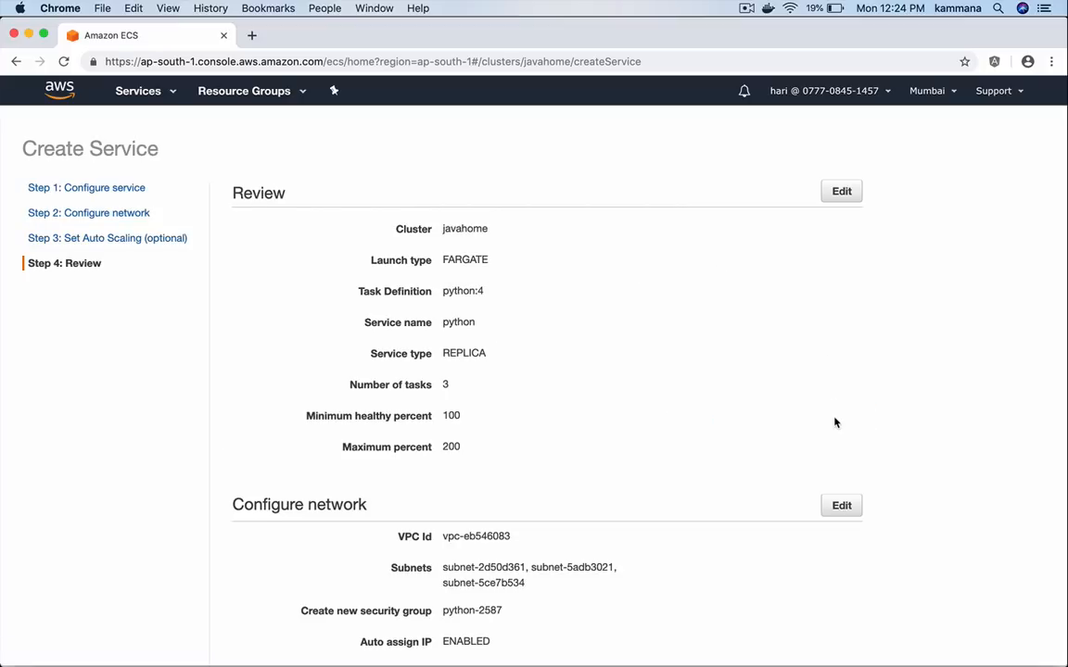
{"action": "scroll", "coordinate": [834, 421], "scroll_direction": "down", "scroll_amount": 10}
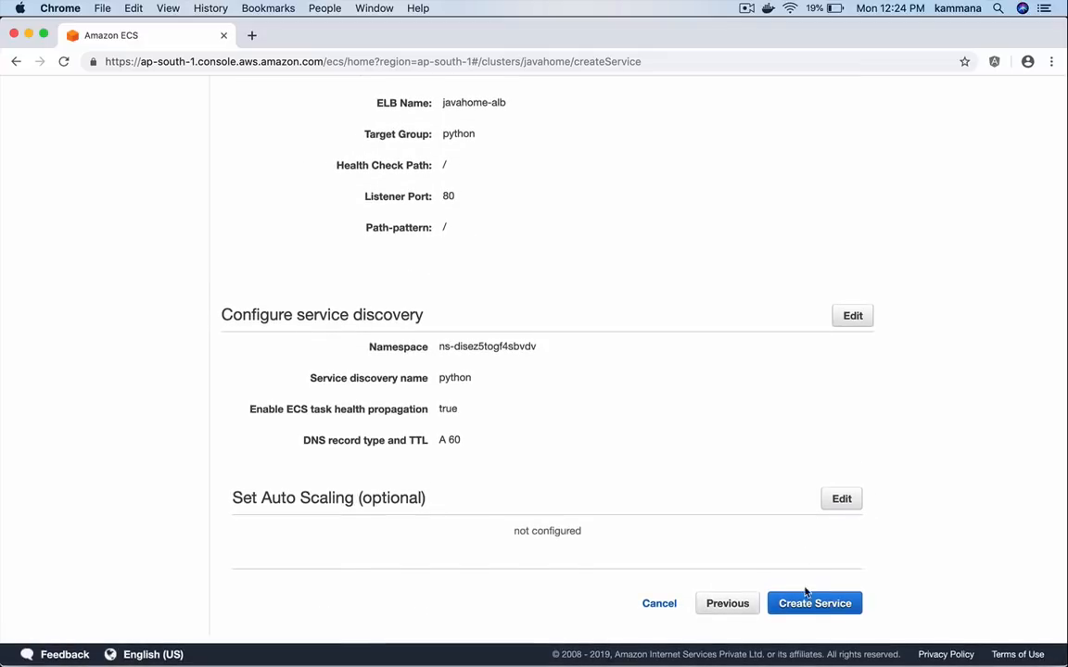
{"action": "left_click", "coordinate": [809, 604]}
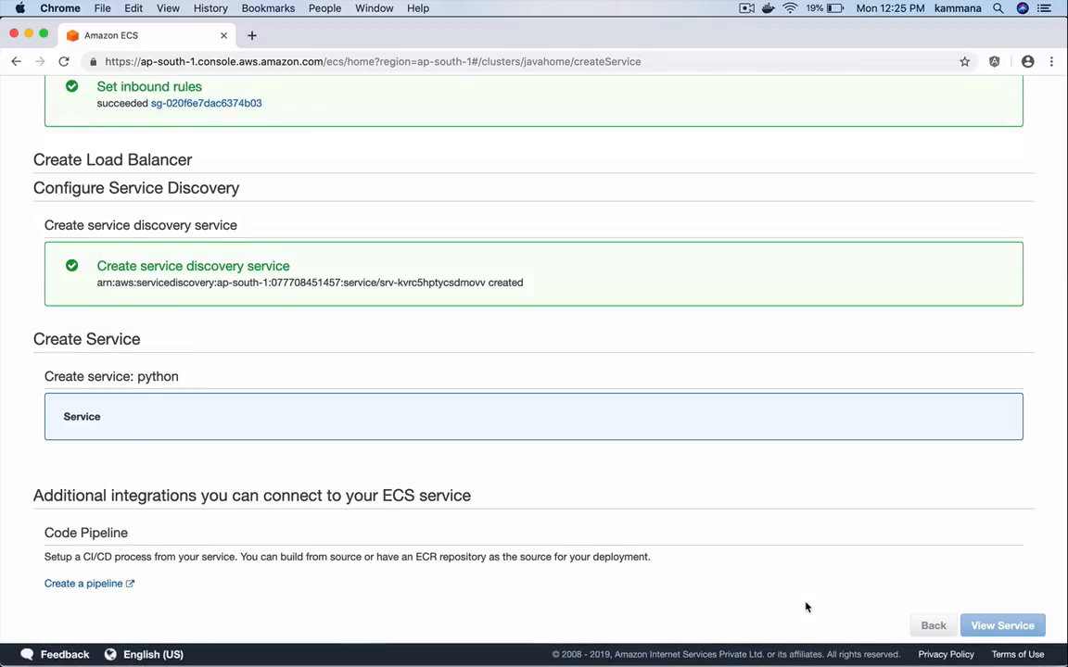
{"action": "left_click", "coordinate": [1001, 626]}
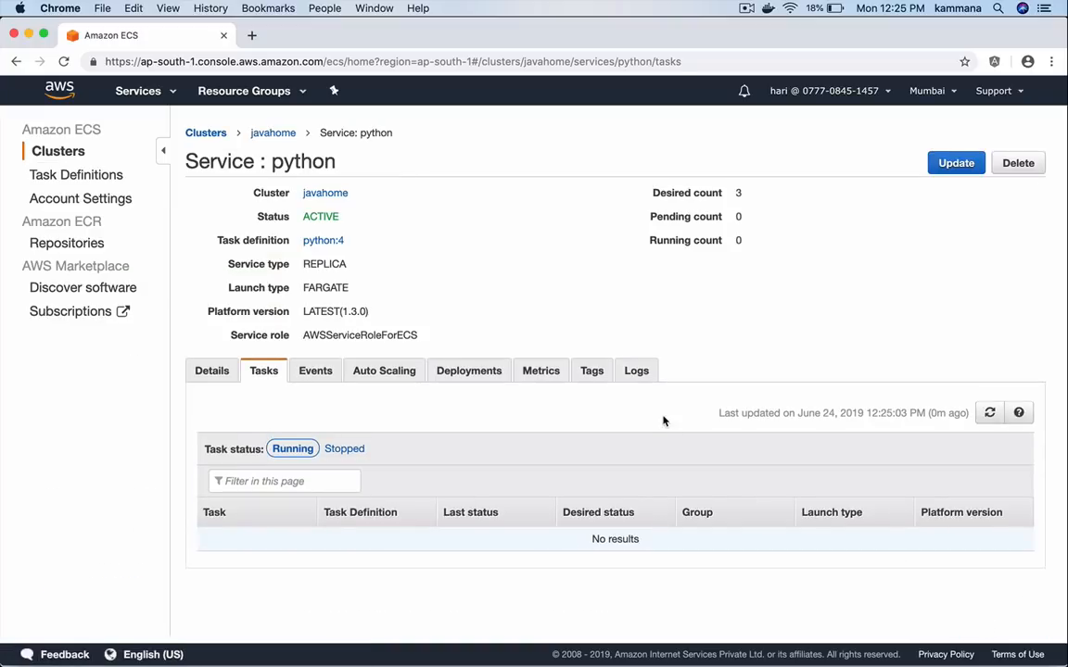
Return to the javahome cluster and examine the status of its redis and python tasks
{"action": "left_click", "coordinate": [210, 370]}
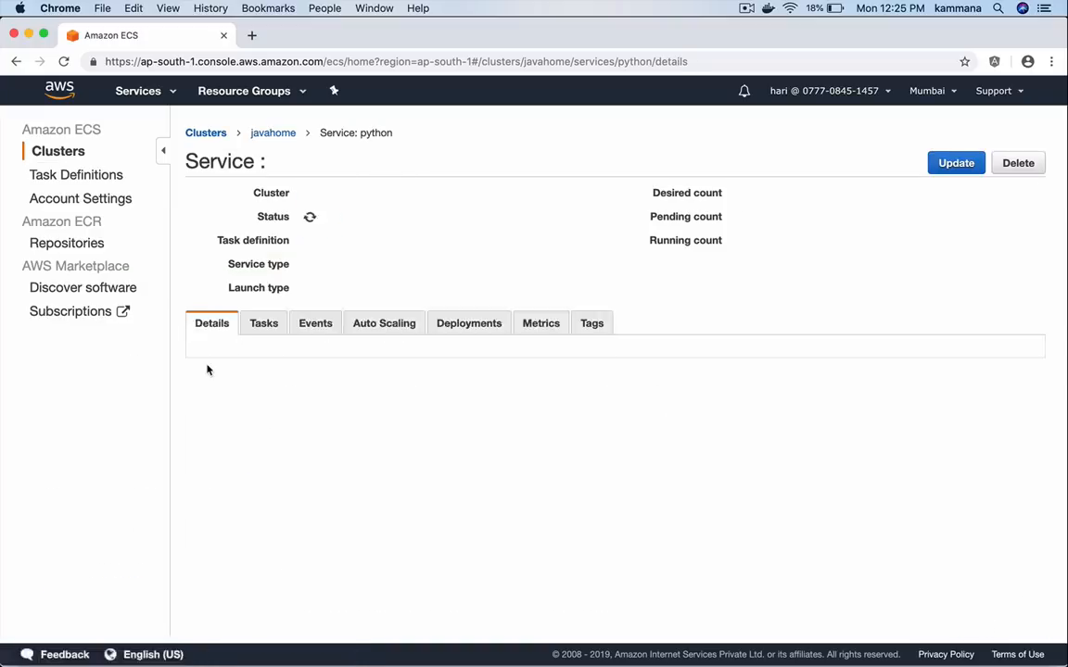
{"action": "left_click", "coordinate": [68, 154]}
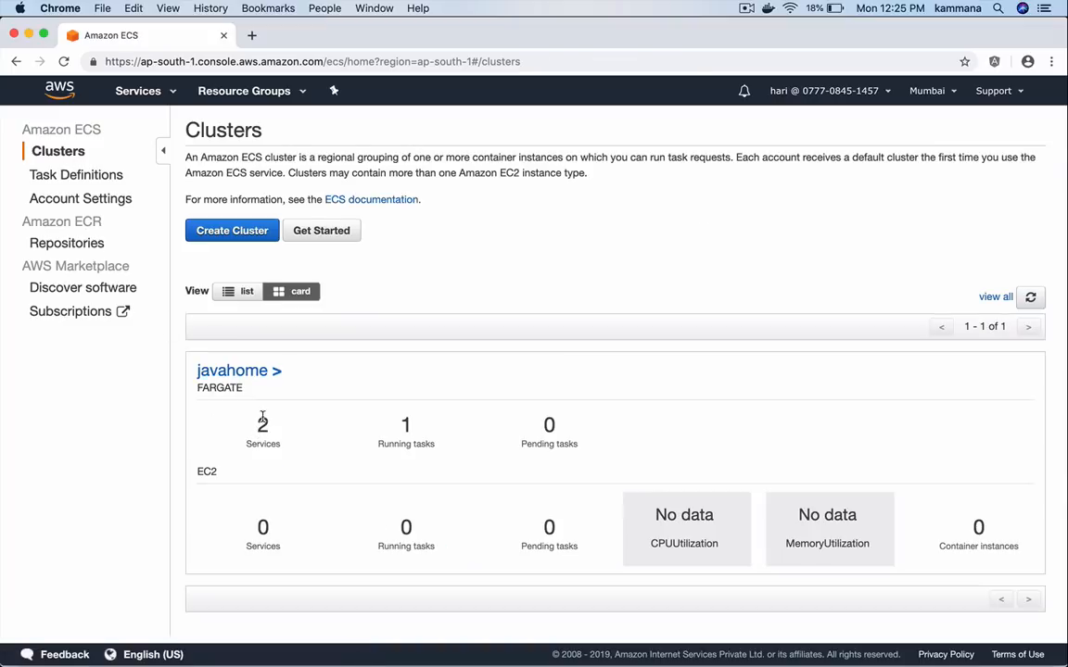
{"action": "left_click", "coordinate": [250, 372]}
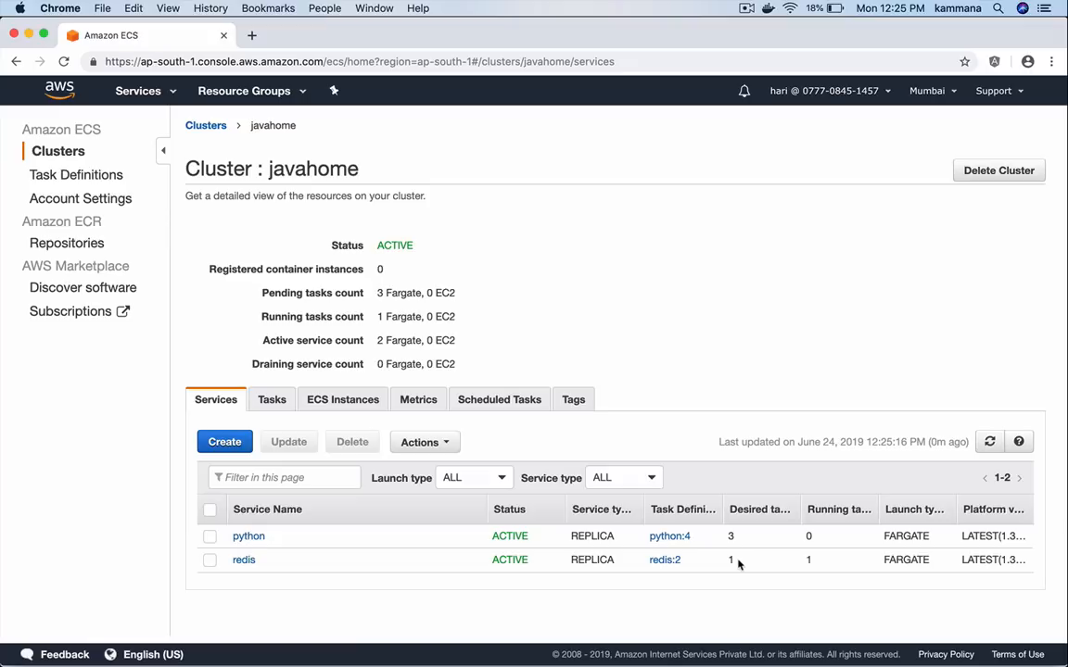
{"action": "left_click", "coordinate": [273, 400]}
{"action": "scroll", "coordinate": [480, 579], "scroll_direction": "down", "scroll_amount": 1}
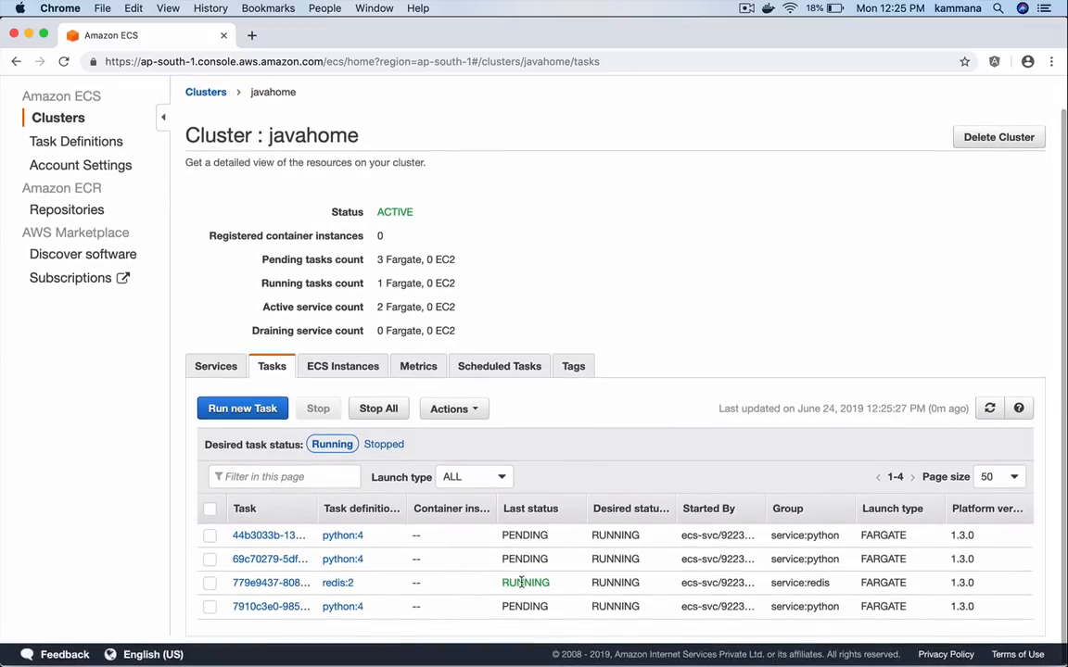
{"action": "double_click", "coordinate": [527, 582]}
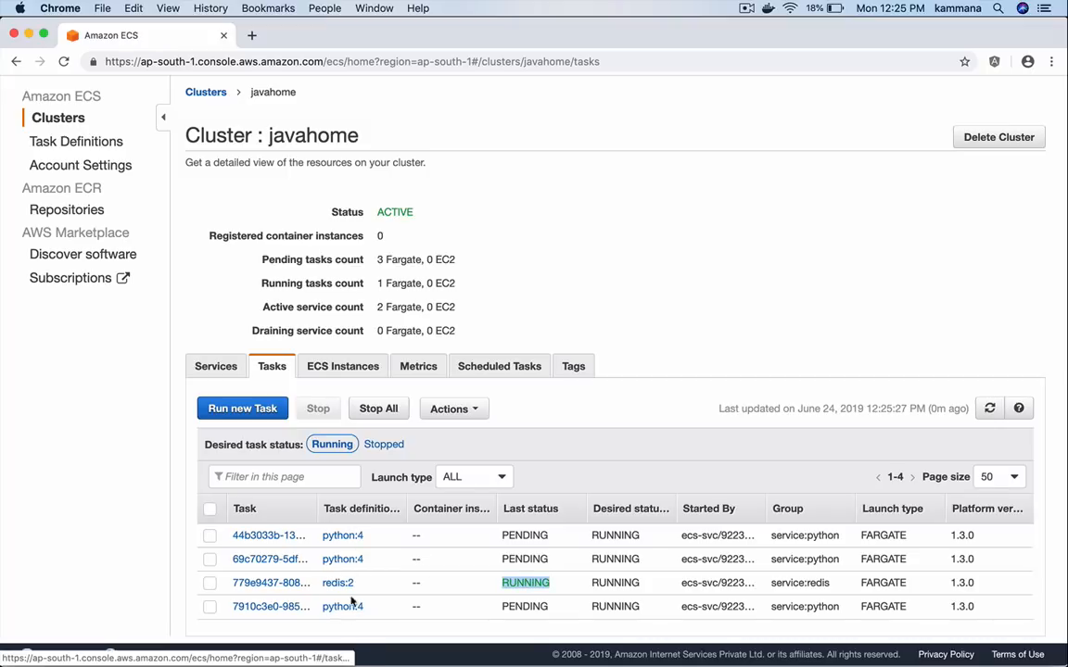
Refresh the javahome cluster's task list repeatedly to check the status of the python tasks
{"action": "left_click", "coordinate": [989, 408]}
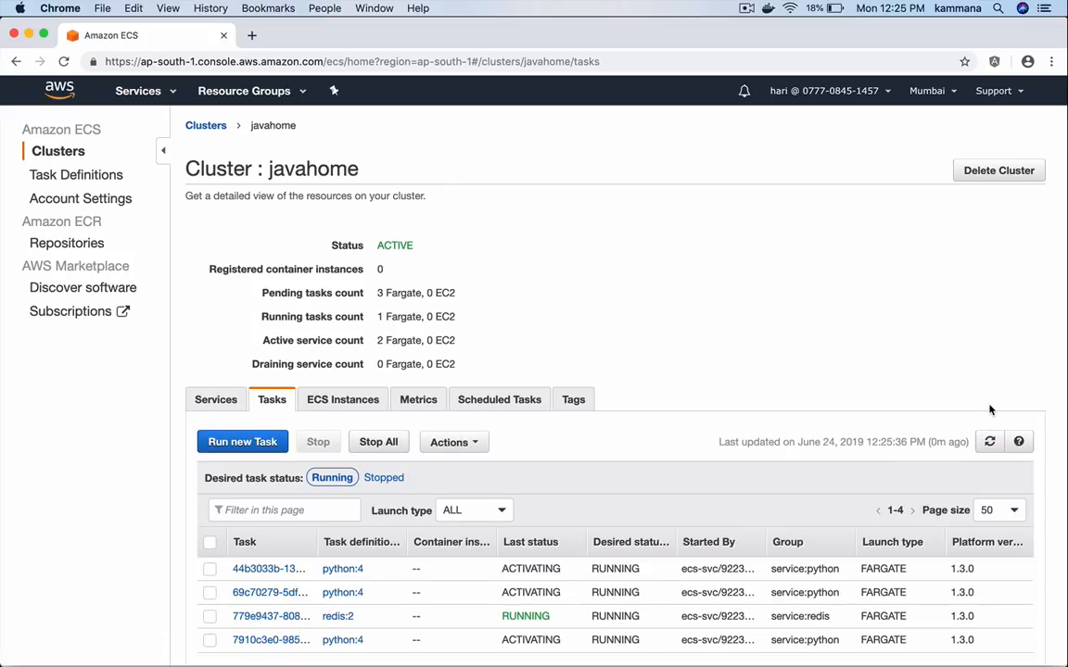
{"action": "left_click", "coordinate": [989, 442]}
{"action": "left_click", "coordinate": [988, 442]}
{"action": "left_click", "coordinate": [989, 442]}
{"action": "left_click", "coordinate": [989, 442]}
{"action": "left_click", "coordinate": [989, 442]}
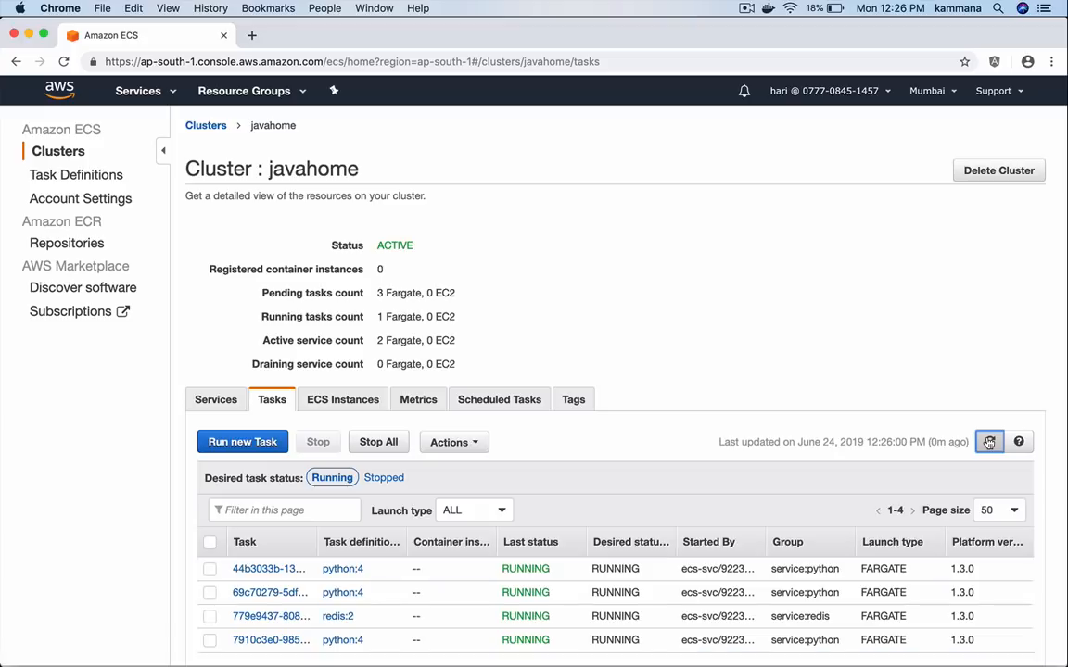
{"action": "left_click", "coordinate": [989, 442]}
Open the EC2 console in a new browser tab and switch to it
{"action": "left_click", "coordinate": [139, 91]}
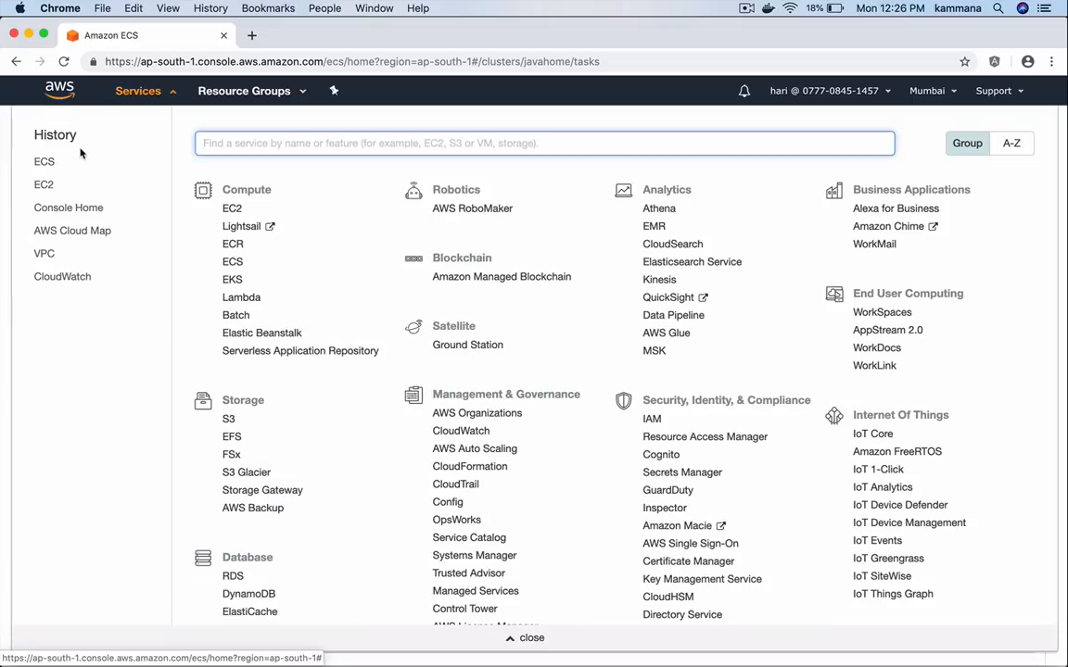
{"action": "right_click", "coordinate": [43, 186]}
{"action": "left_click", "coordinate": [74, 191]}
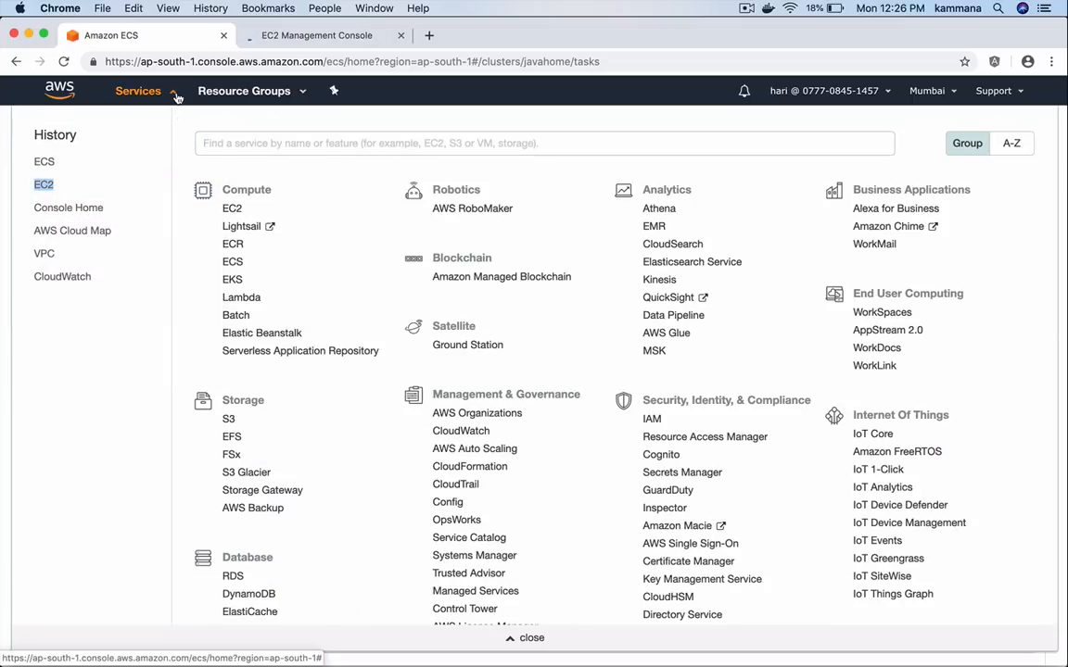
{"action": "left_click", "coordinate": [162, 91]}
{"action": "left_click", "coordinate": [289, 35]}
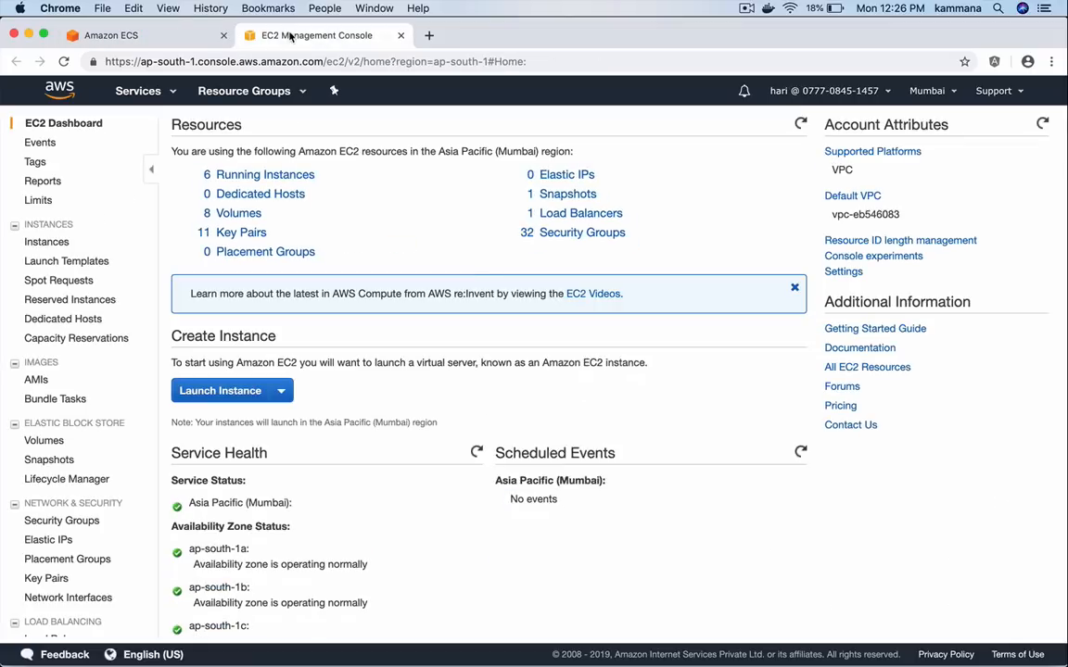
Show the EC2 target groups and enlarge the details pane of the python target group
{"action": "scroll", "coordinate": [124, 403], "scroll_direction": "down", "scroll_amount": 2}
{"action": "scroll", "coordinate": [124, 403], "scroll_direction": "down", "scroll_amount": 1}
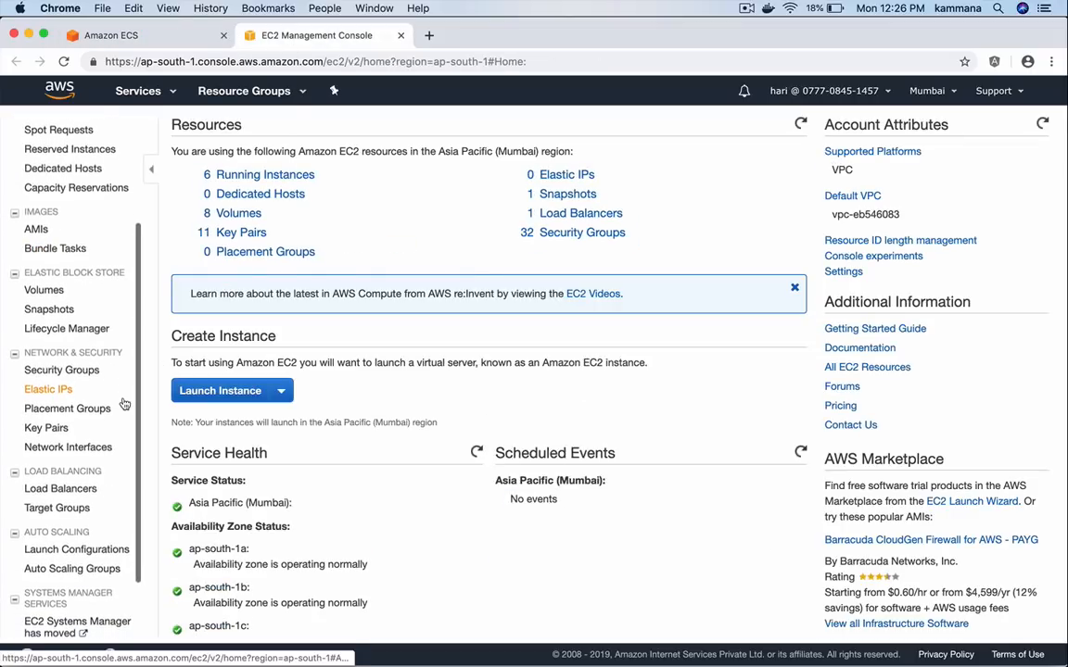
{"action": "left_click", "coordinate": [72, 512]}
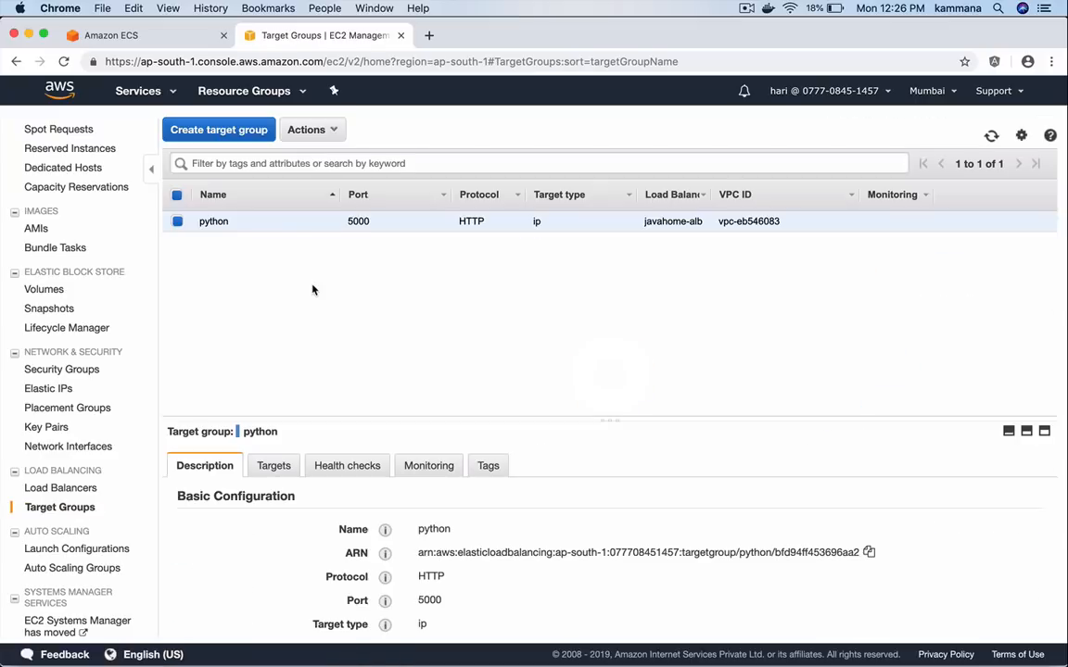
{"action": "left_click_drag", "start_coordinate": [492, 420], "coordinate": [497, 309]}
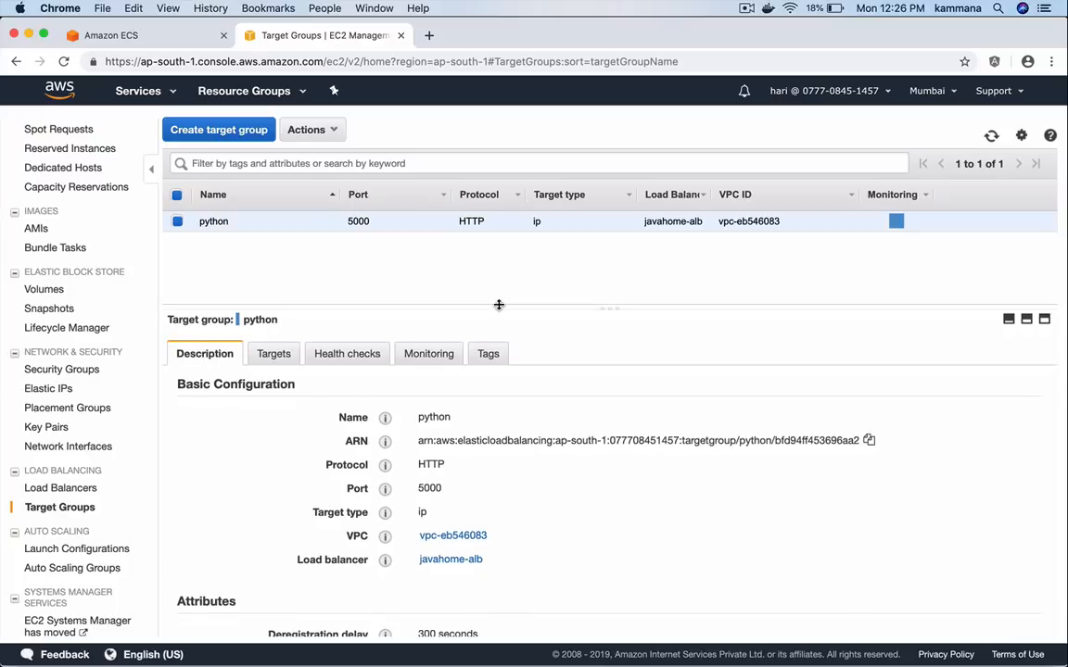
Examine the registered targets of the python target group with their IP addresses, ports and health status
{"action": "left_click", "coordinate": [280, 355]}
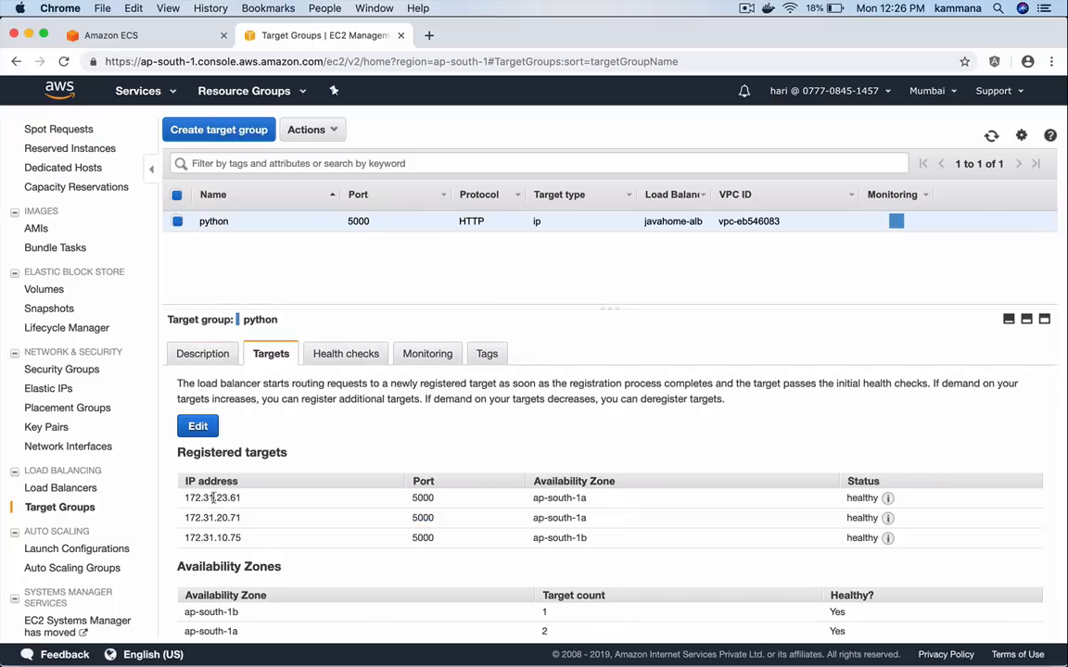
{"action": "double_click", "coordinate": [211, 499]}
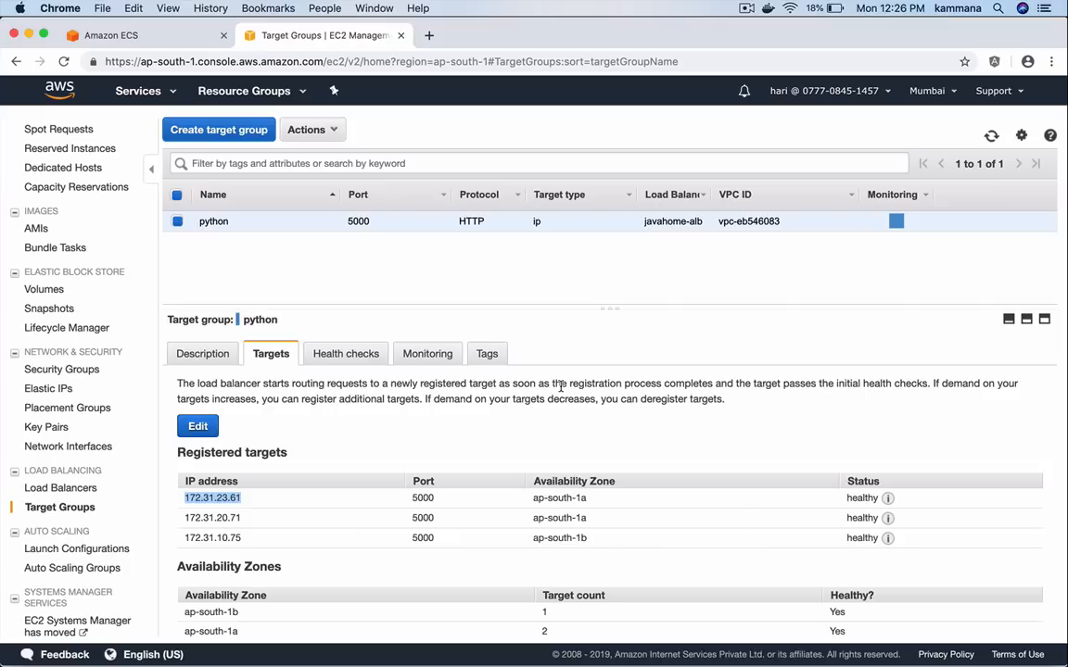
{"action": "scroll", "coordinate": [428, 507], "scroll_direction": "down", "scroll_amount": 1}
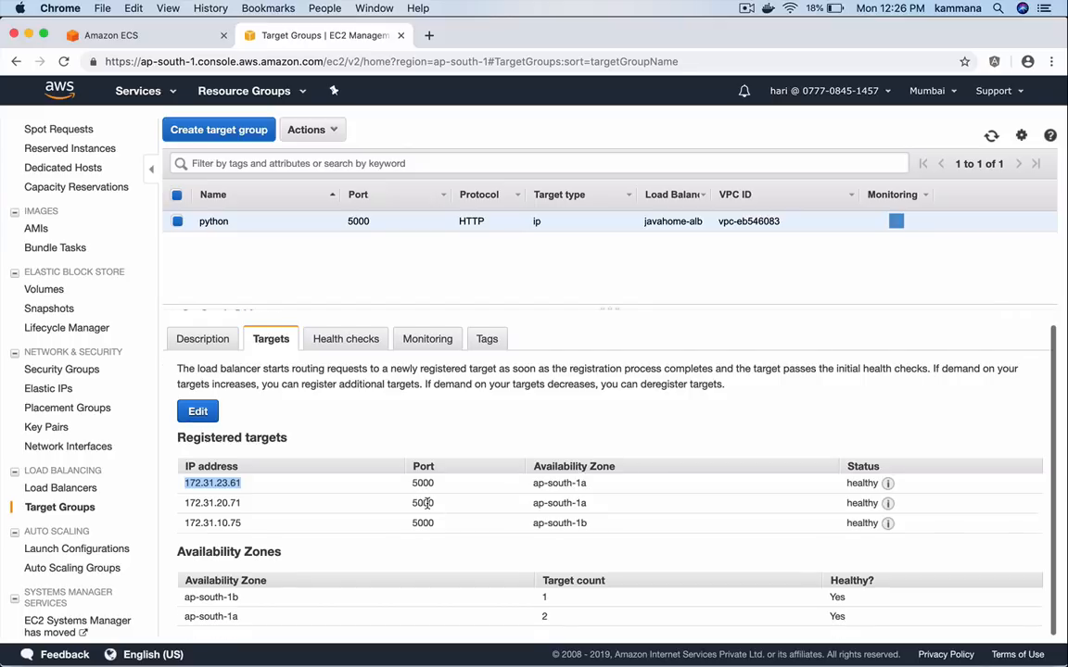
Copy the DNS name of the javahome-alb load balancer and load it in a new browser tab
{"action": "left_click", "coordinate": [75, 489]}
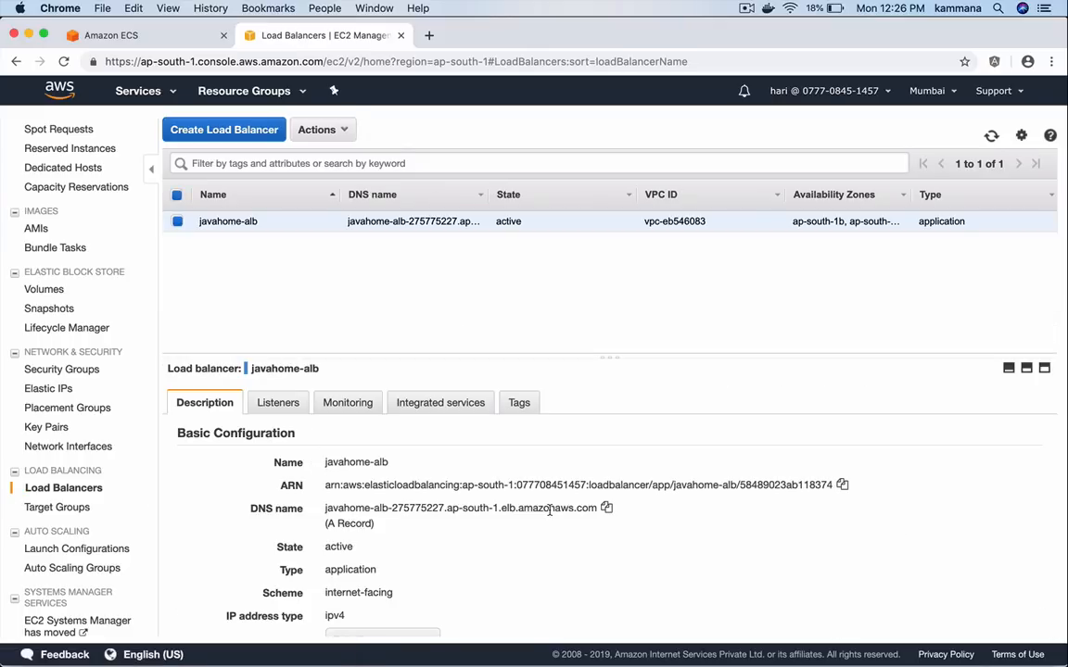
{"action": "left_click", "coordinate": [605, 508]}
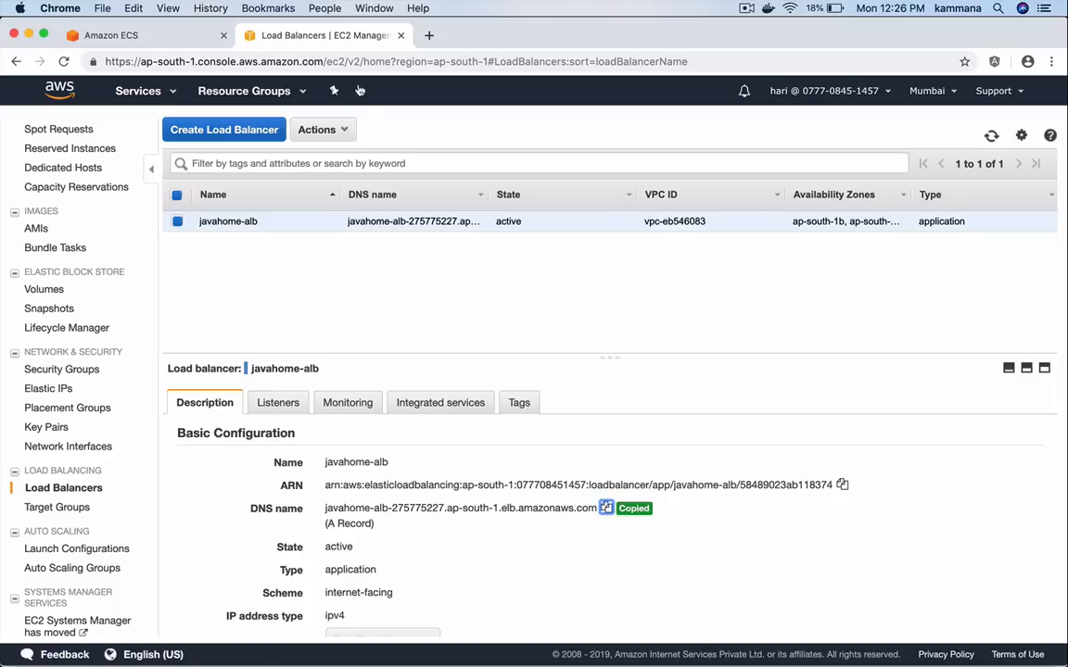
{"action": "left_click", "coordinate": [428, 35]}
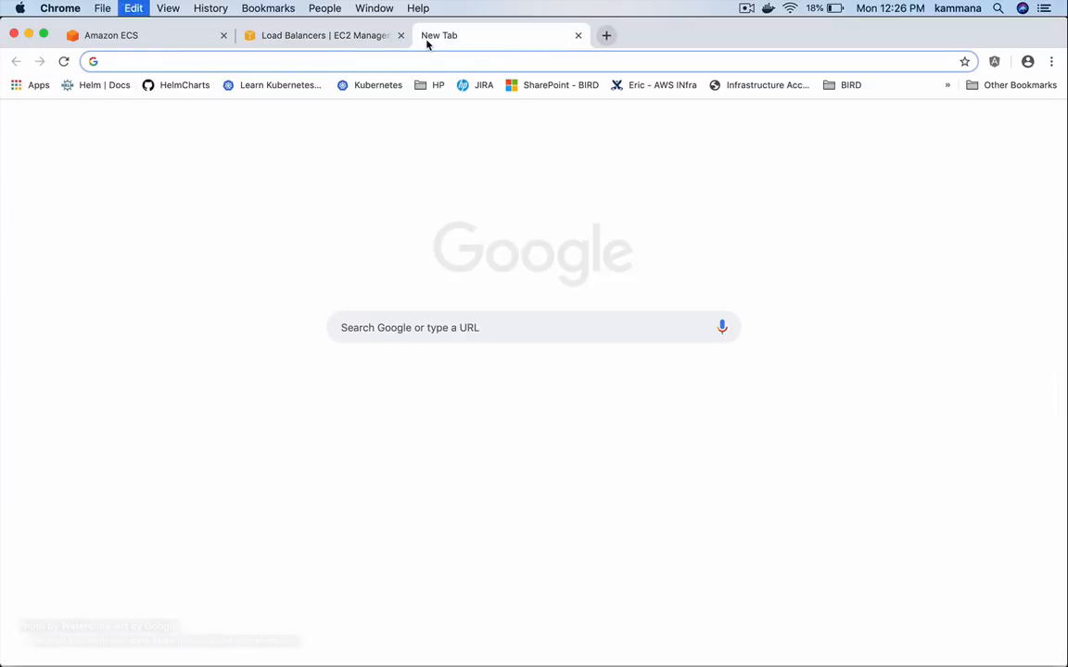
{"action": "key", "text": "cmd+v"}
{"action": "key", "text": "Return"}
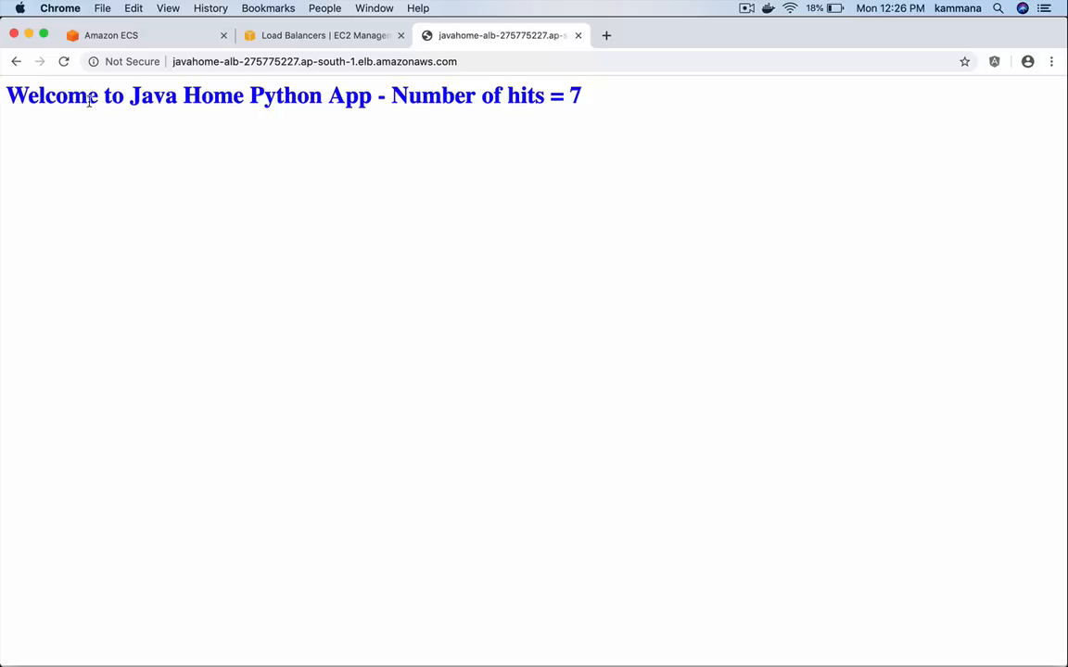
Reload the Java Home Python App page repeatedly and check its number of hits
{"action": "double_click", "coordinate": [574, 95]}
{"action": "left_click", "coordinate": [66, 64]}
{"action": "left_click", "coordinate": [64, 63]}
{"action": "double_click", "coordinate": [64, 62]}
{"action": "triple_click", "coordinate": [64, 62]}
{"action": "triple_click", "coordinate": [64, 62]}
{"action": "double_click", "coordinate": [65, 62]}
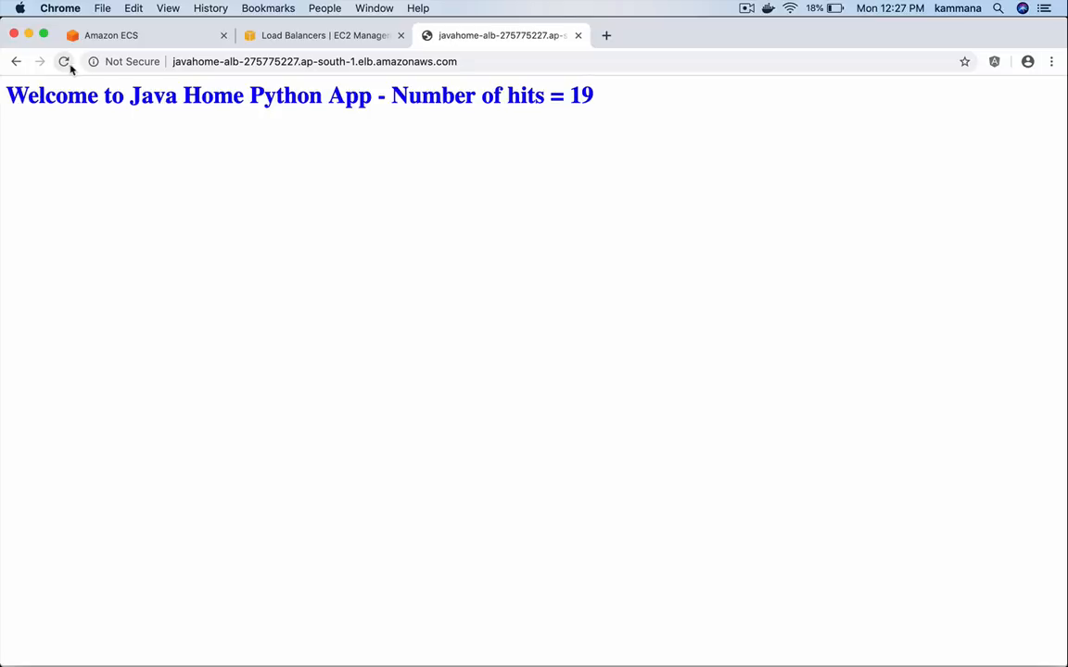
{"action": "left_click_drag", "start_coordinate": [504, 95], "coordinate": [534, 146]}
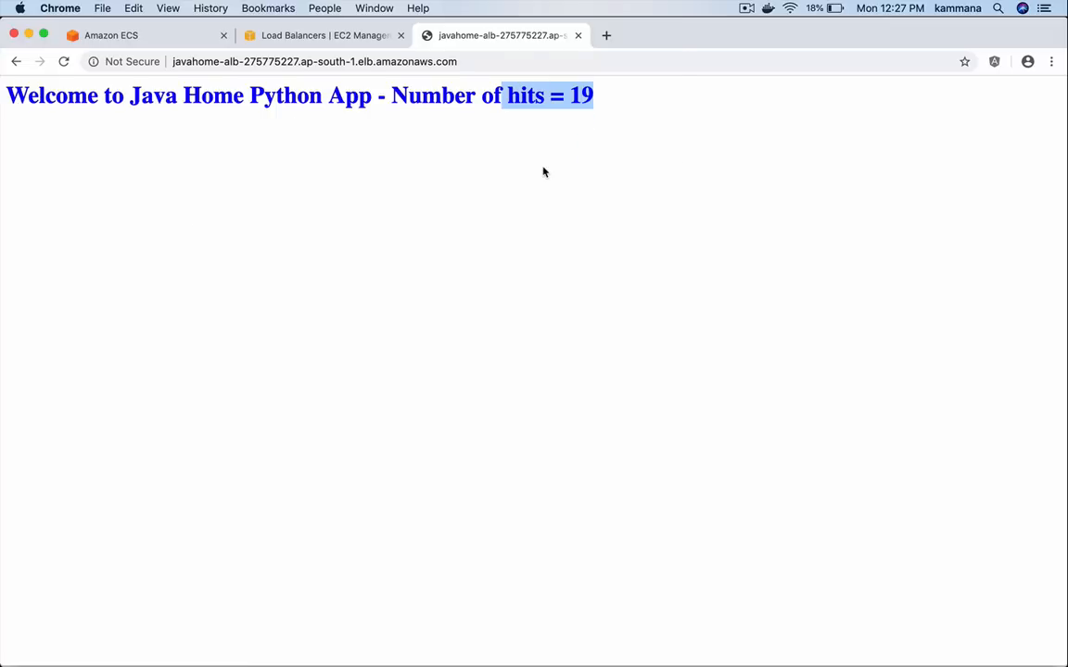
Return to the ECS console and start a new revision based on the python:4 task definition
{"action": "left_click", "coordinate": [169, 37]}
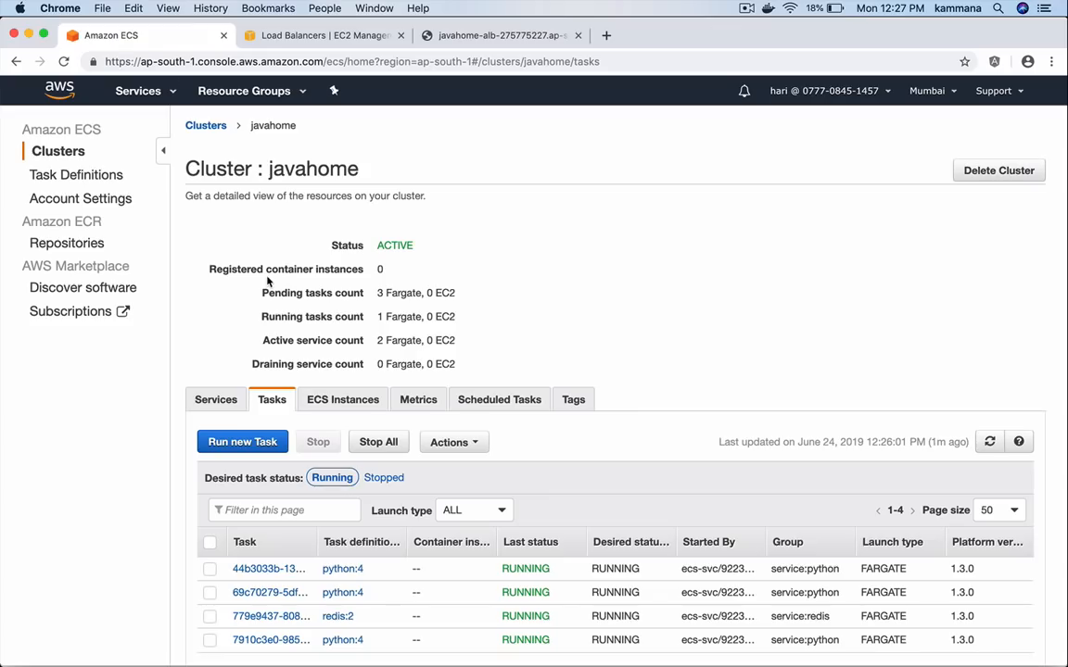
{"action": "left_click", "coordinate": [97, 177]}
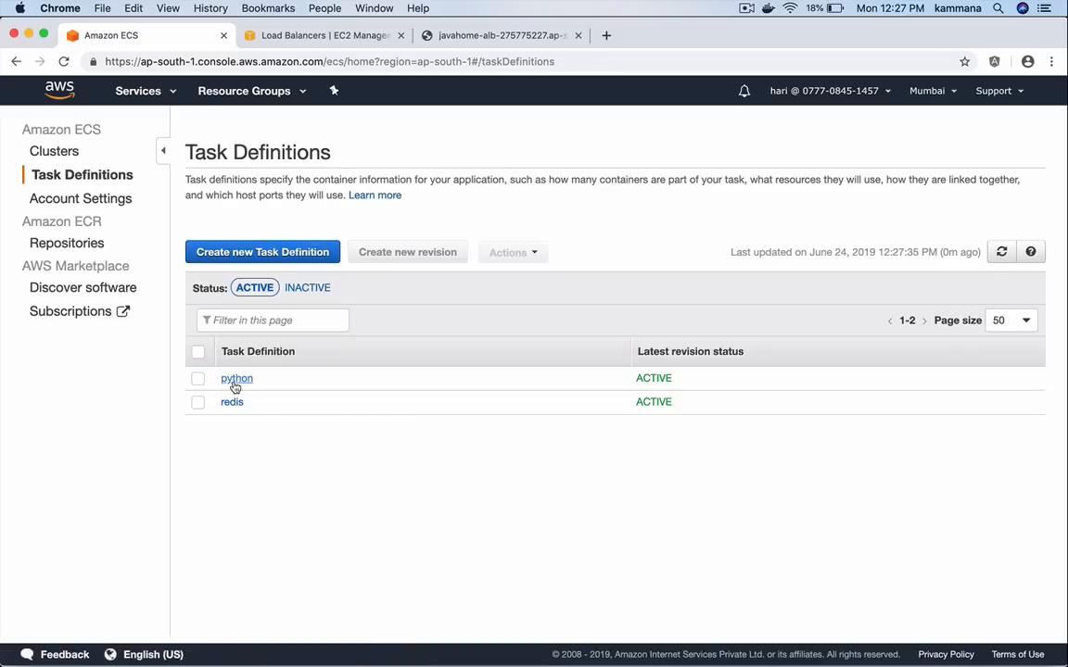
{"action": "left_click", "coordinate": [235, 384]}
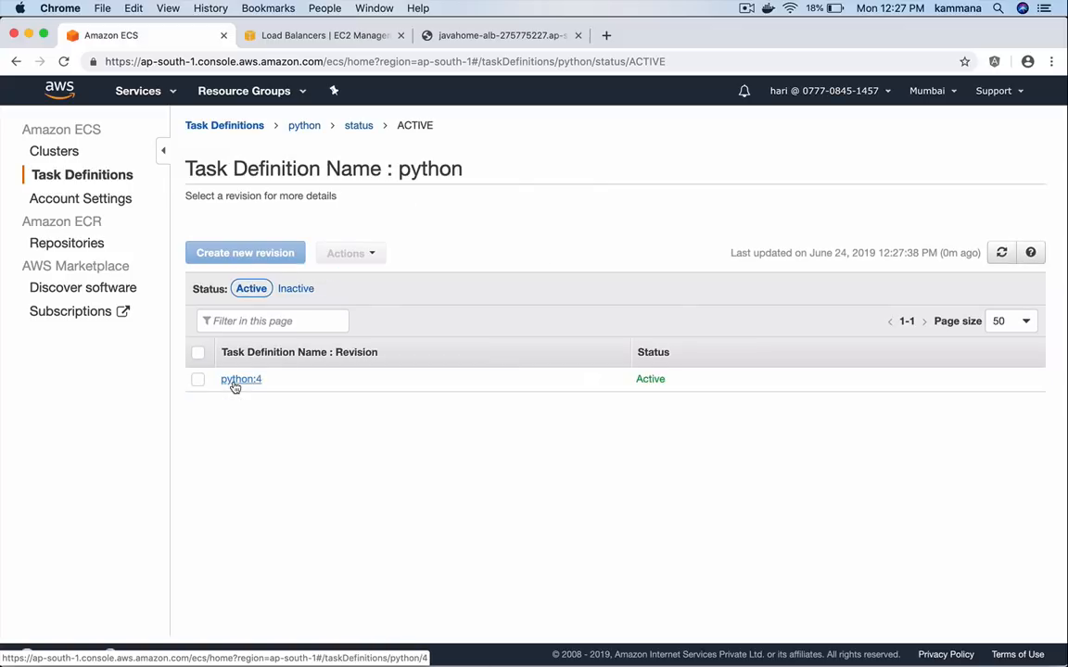
{"action": "left_click", "coordinate": [196, 381]}
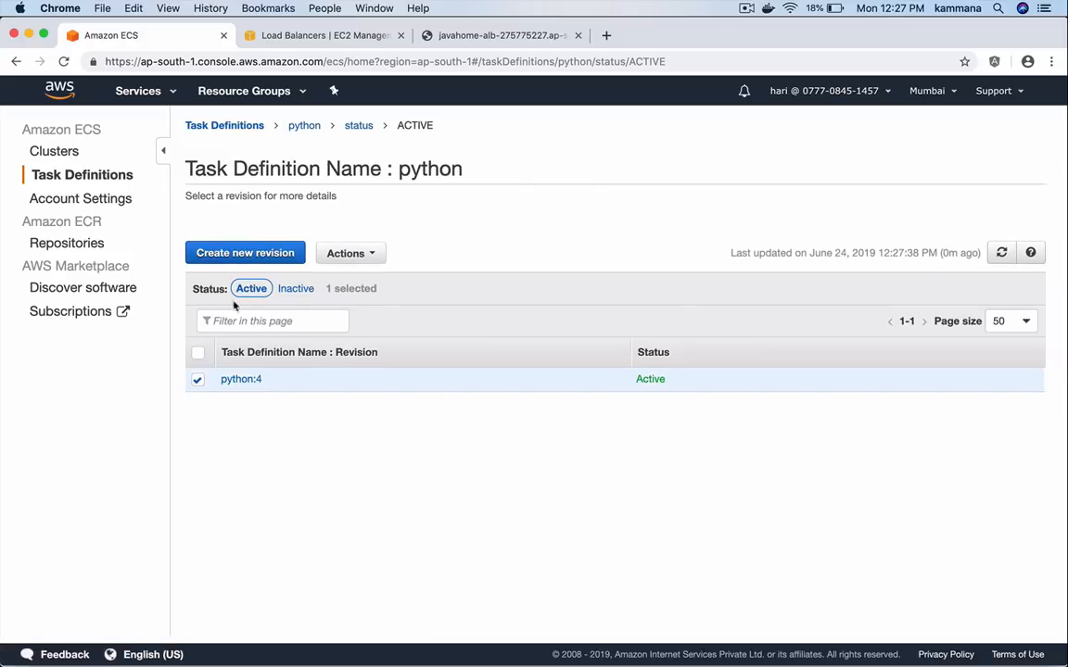
{"action": "left_click", "coordinate": [247, 254]}
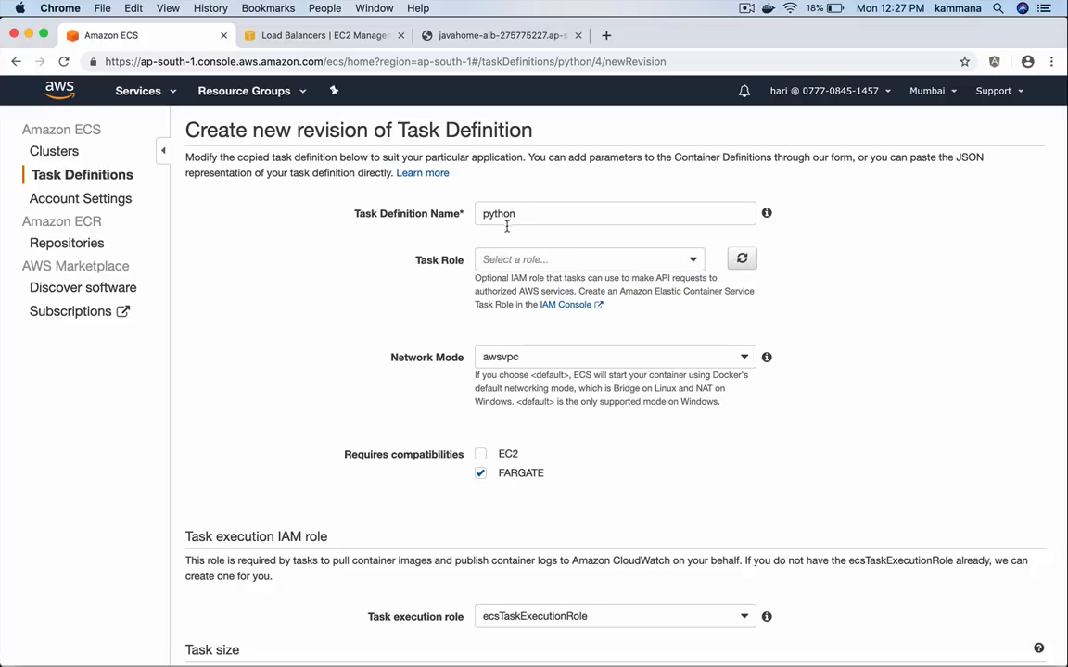
Change the python container's image tag to 2 (python-redis:2) and save the container changes
{"action": "scroll", "coordinate": [531, 302], "scroll_direction": "down", "scroll_amount": 5}
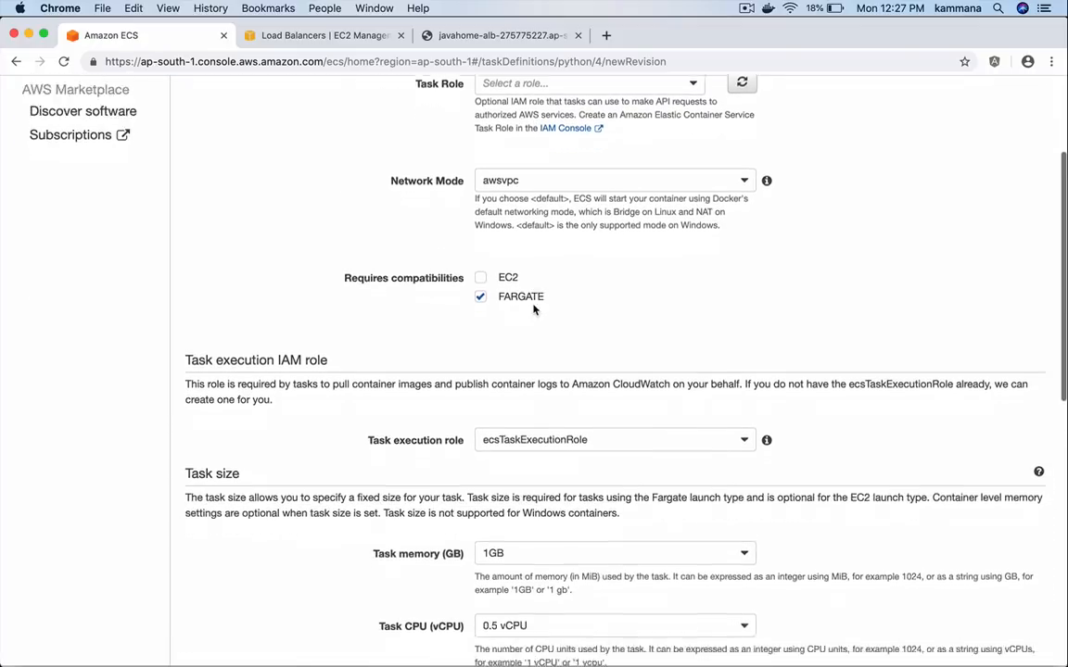
{"action": "scroll", "coordinate": [534, 310], "scroll_direction": "down", "scroll_amount": 10}
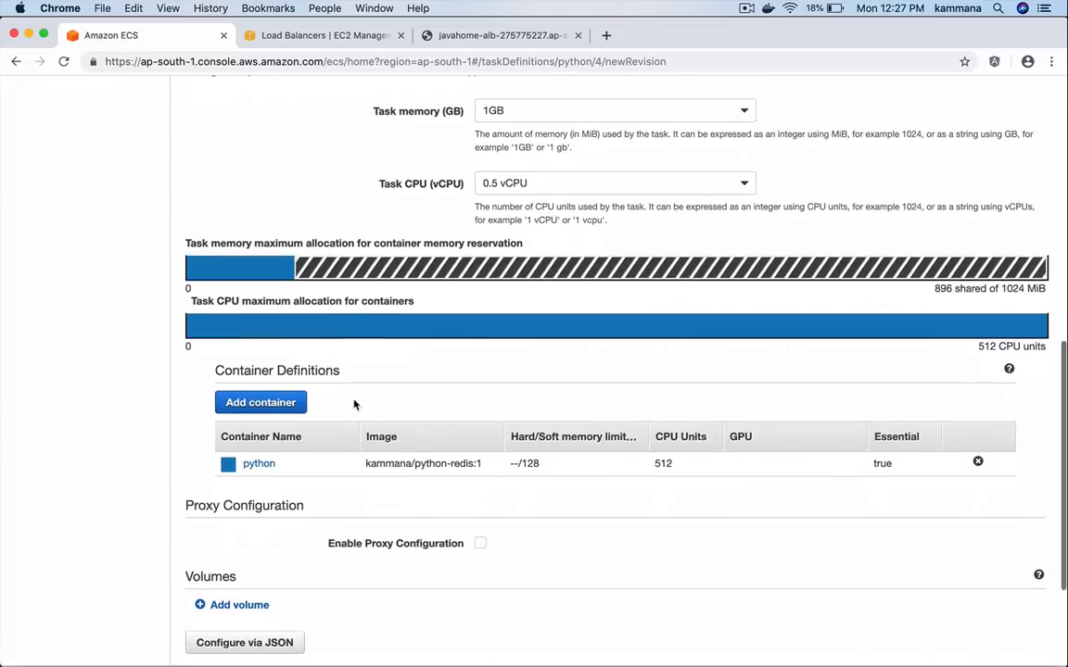
{"action": "left_click", "coordinate": [260, 465]}
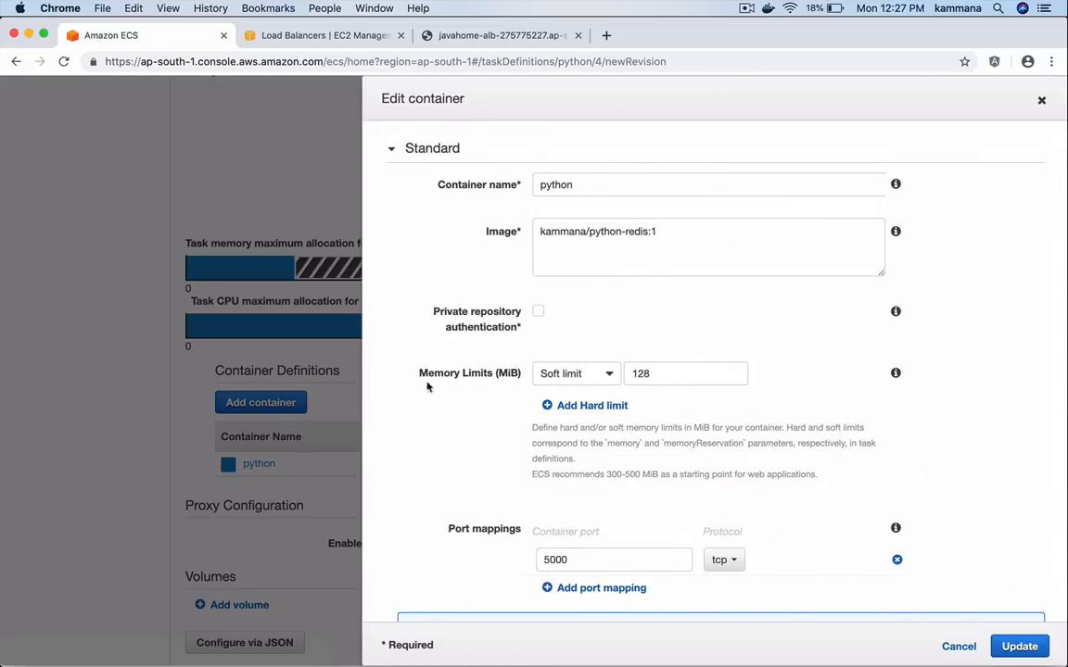
{"action": "left_click", "coordinate": [685, 237]}
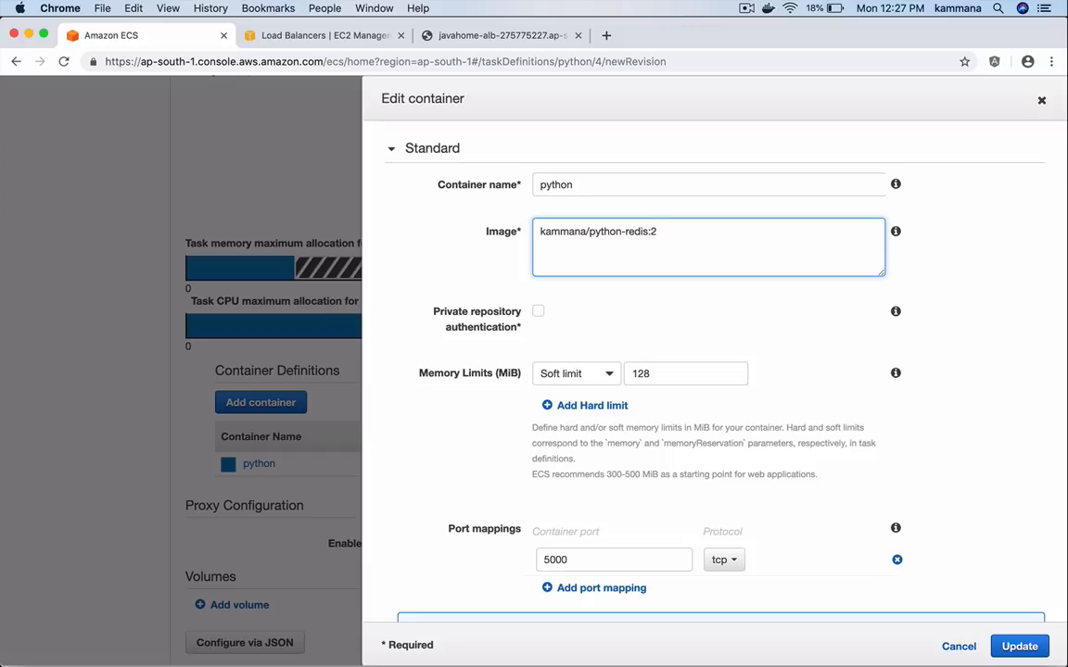
{"action": "left_click", "coordinate": [974, 468]}
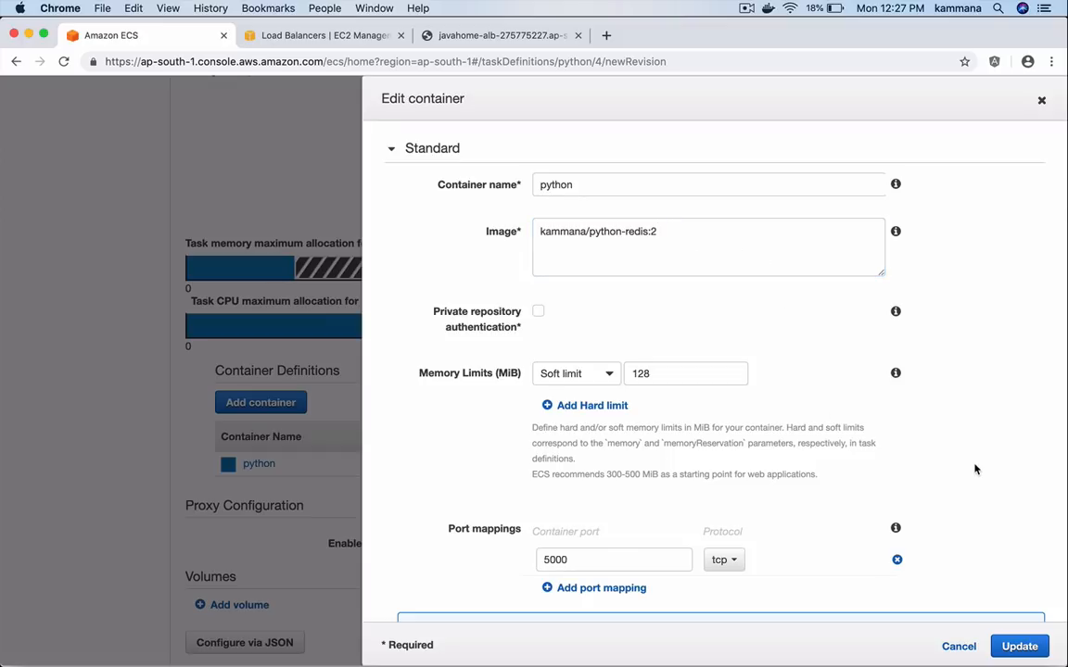
{"action": "scroll", "coordinate": [975, 469], "scroll_direction": "down", "scroll_amount": 1}
{"action": "scroll", "coordinate": [974, 469], "scroll_direction": "down", "scroll_amount": 10}
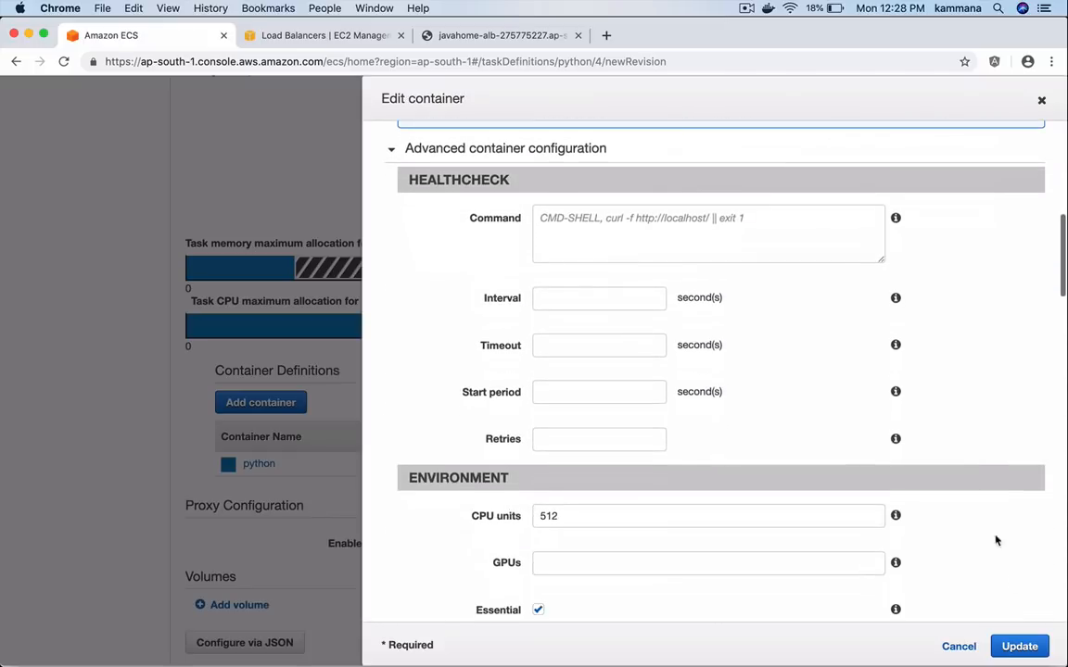
{"action": "left_click", "coordinate": [1023, 646]}
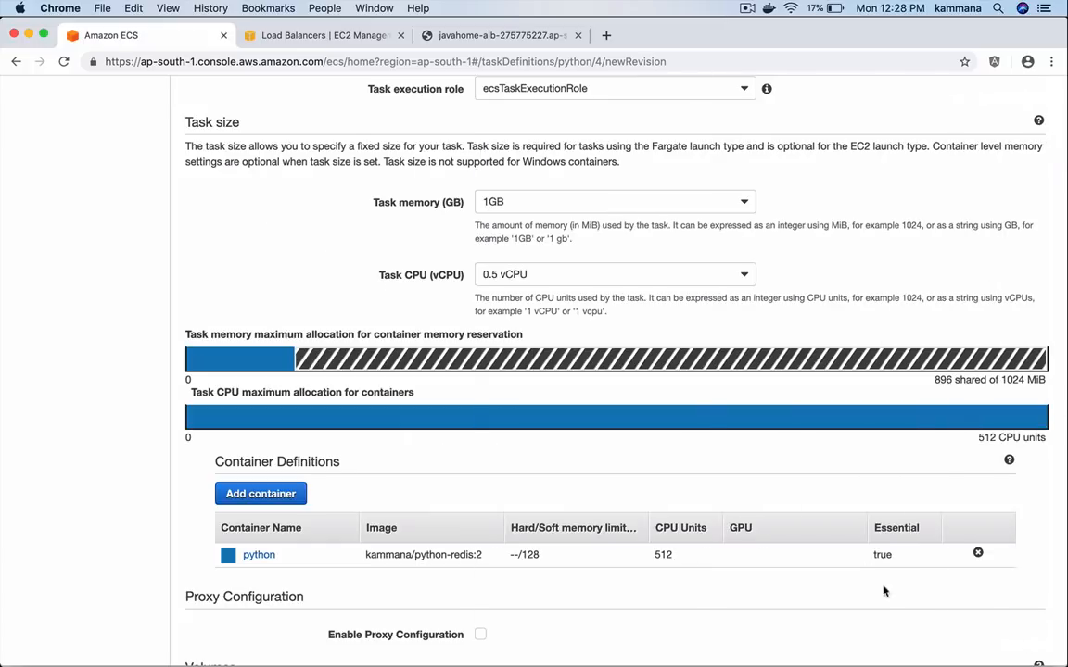
Create the new revision of the python task definition and show the list of python revisions
{"action": "scroll", "coordinate": [846, 582], "scroll_direction": "down", "scroll_amount": 1}
{"action": "scroll", "coordinate": [846, 582], "scroll_direction": "down", "scroll_amount": 3}
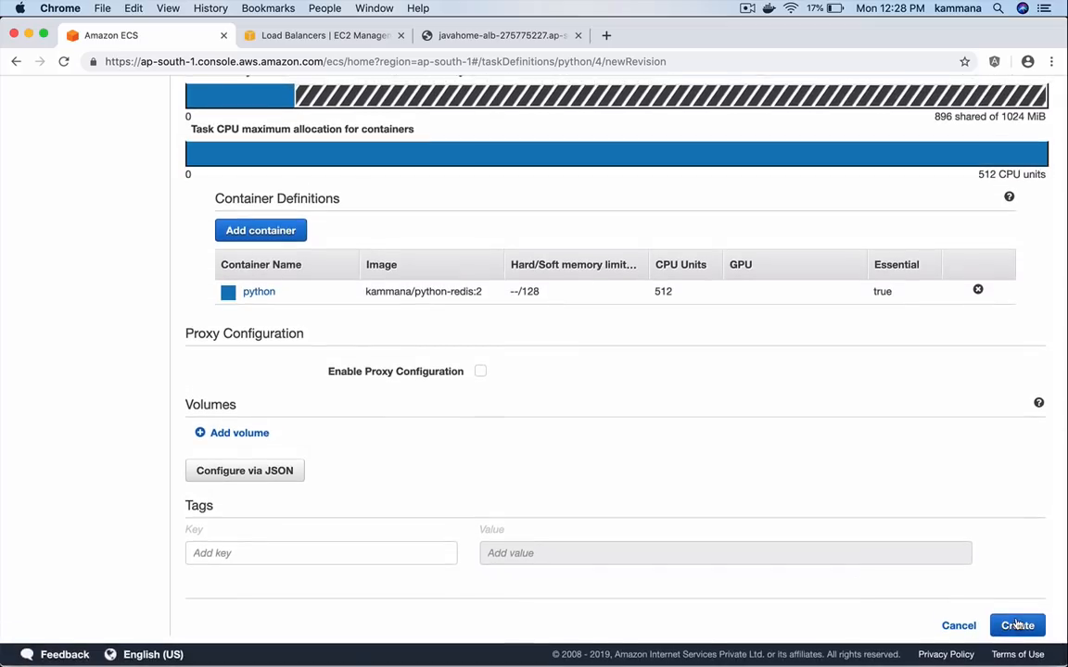
{"action": "left_click", "coordinate": [1016, 625]}
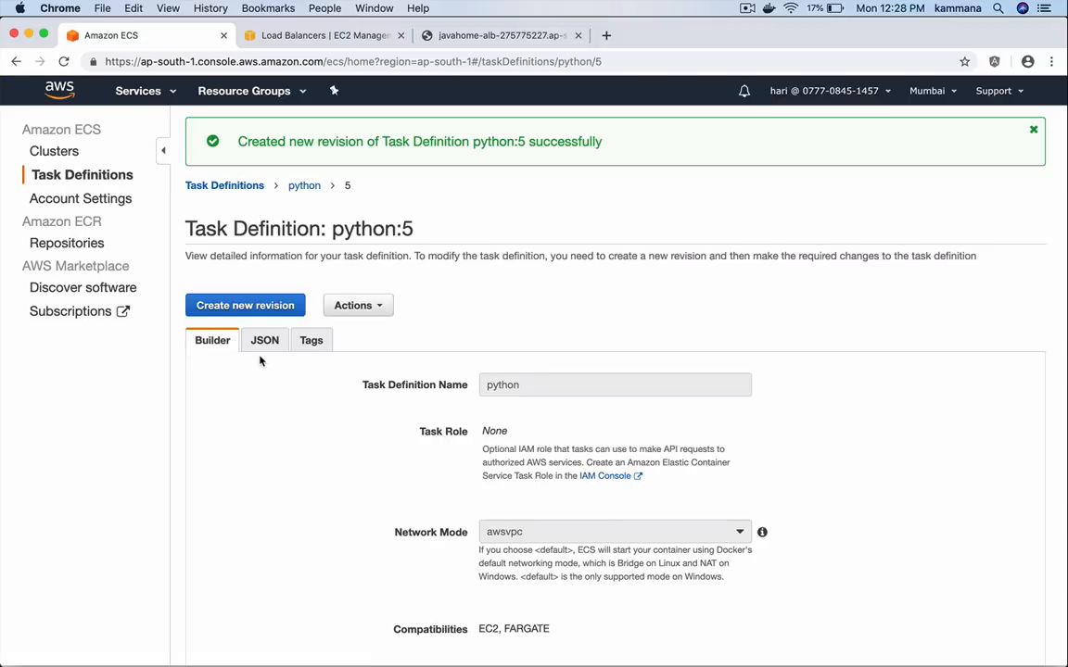
{"action": "left_click", "coordinate": [112, 176]}
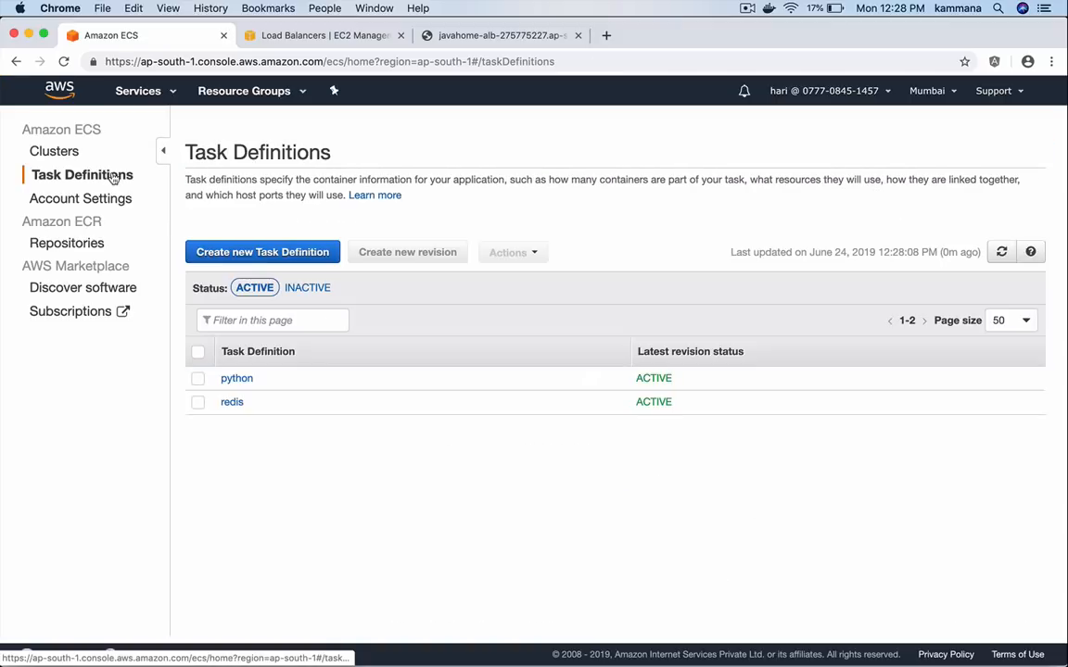
{"action": "left_click", "coordinate": [236, 379]}
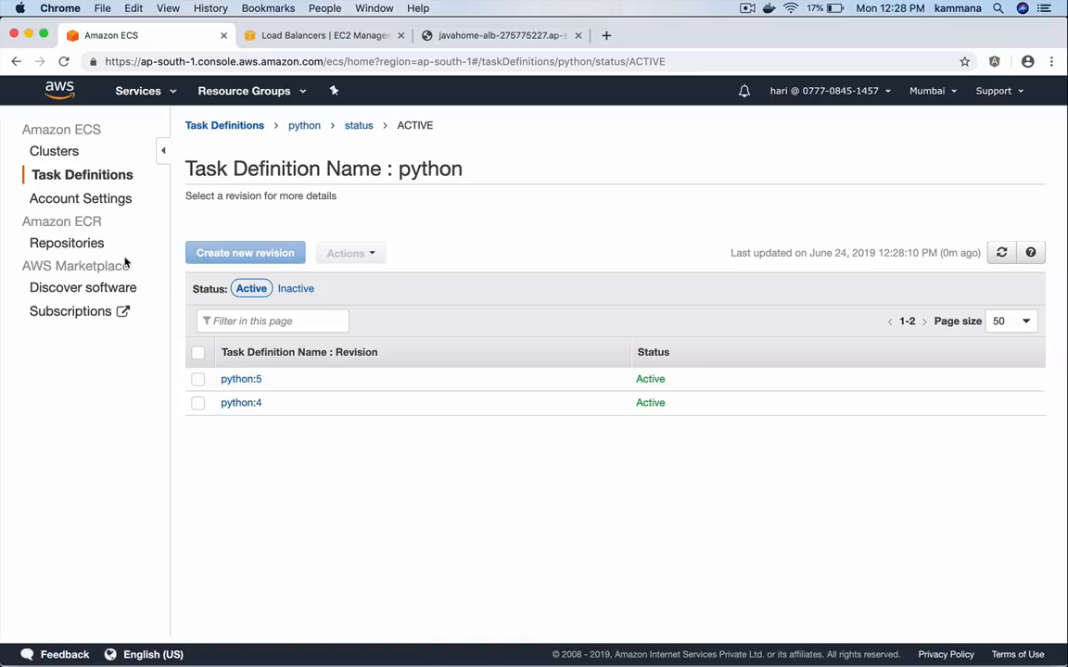
Start updating the python service in the javahome cluster and set its task definition revision to 5 (latest)
{"action": "left_click", "coordinate": [68, 153]}
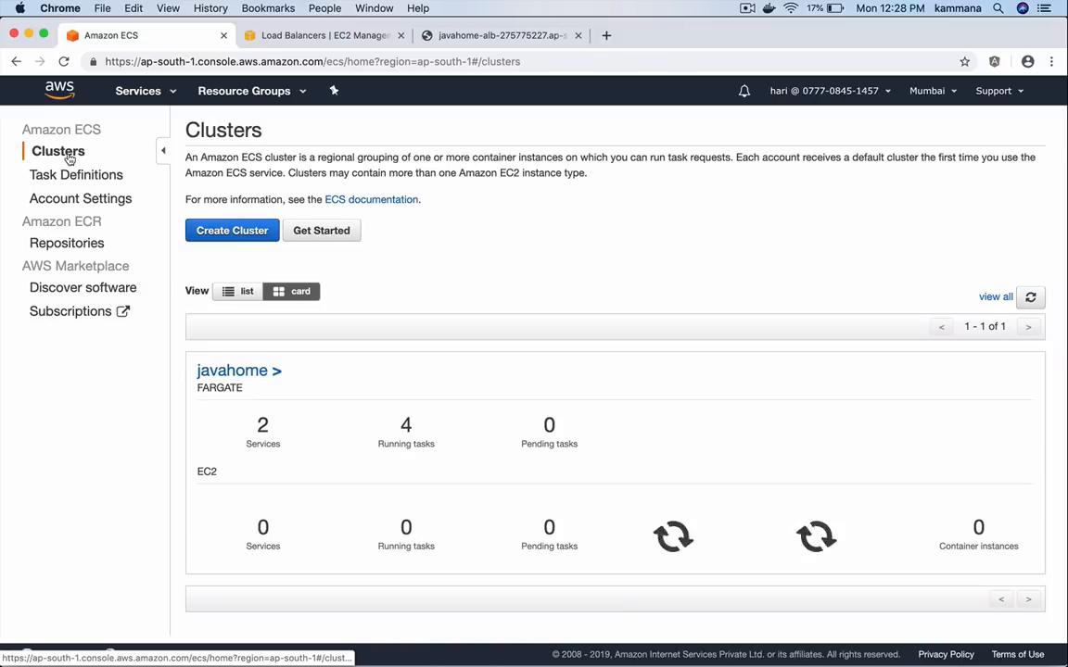
{"action": "left_click", "coordinate": [243, 371]}
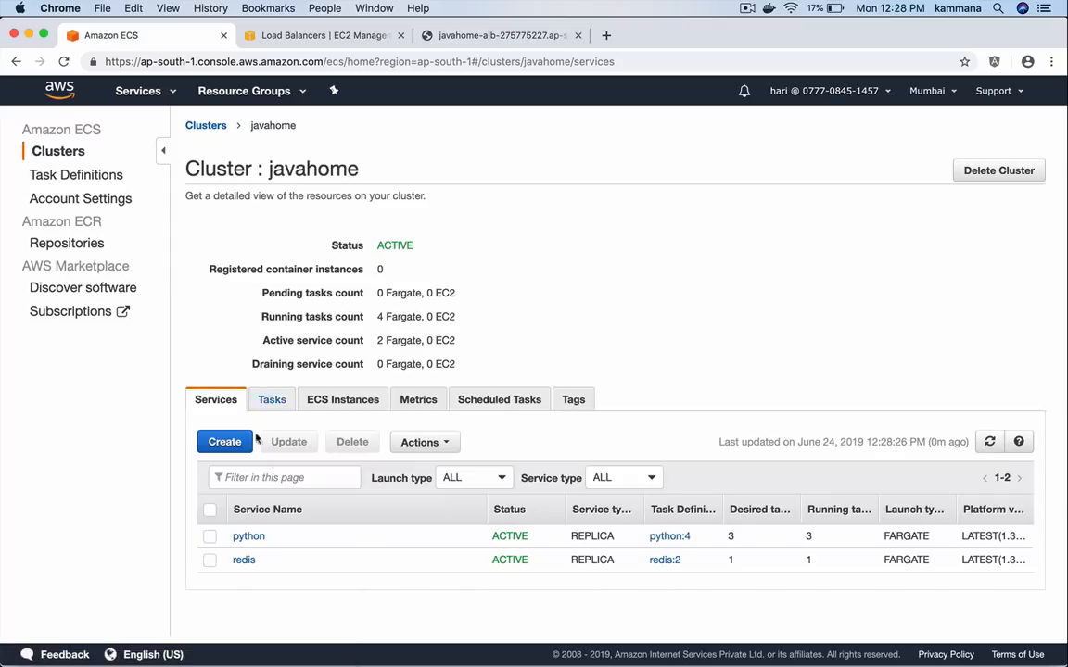
{"action": "left_click", "coordinate": [252, 536]}
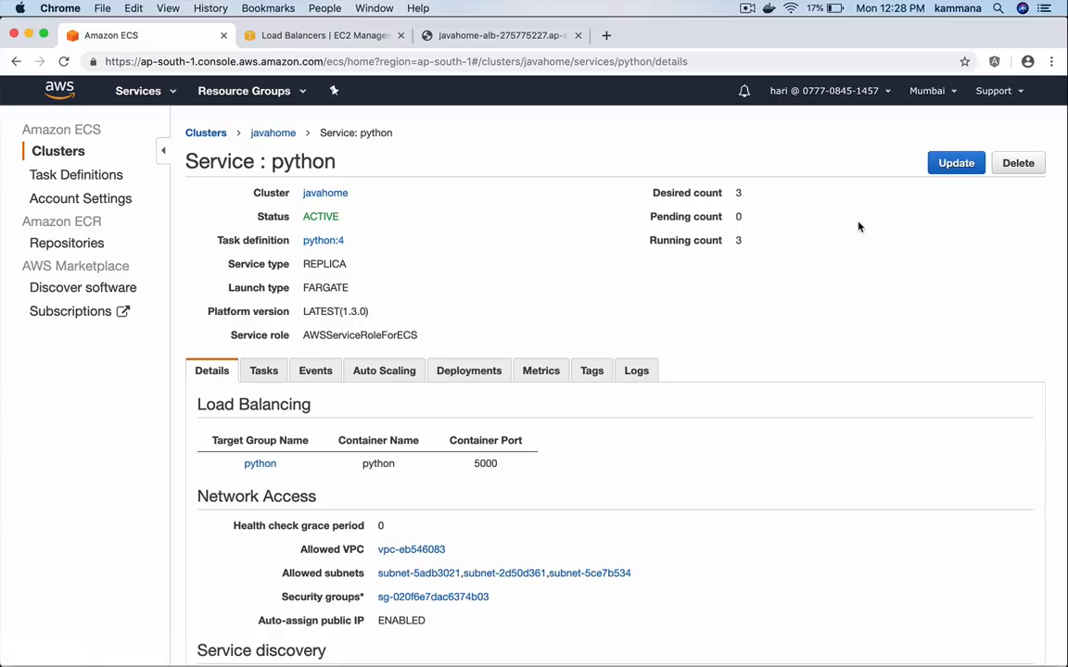
{"action": "left_click", "coordinate": [954, 169]}
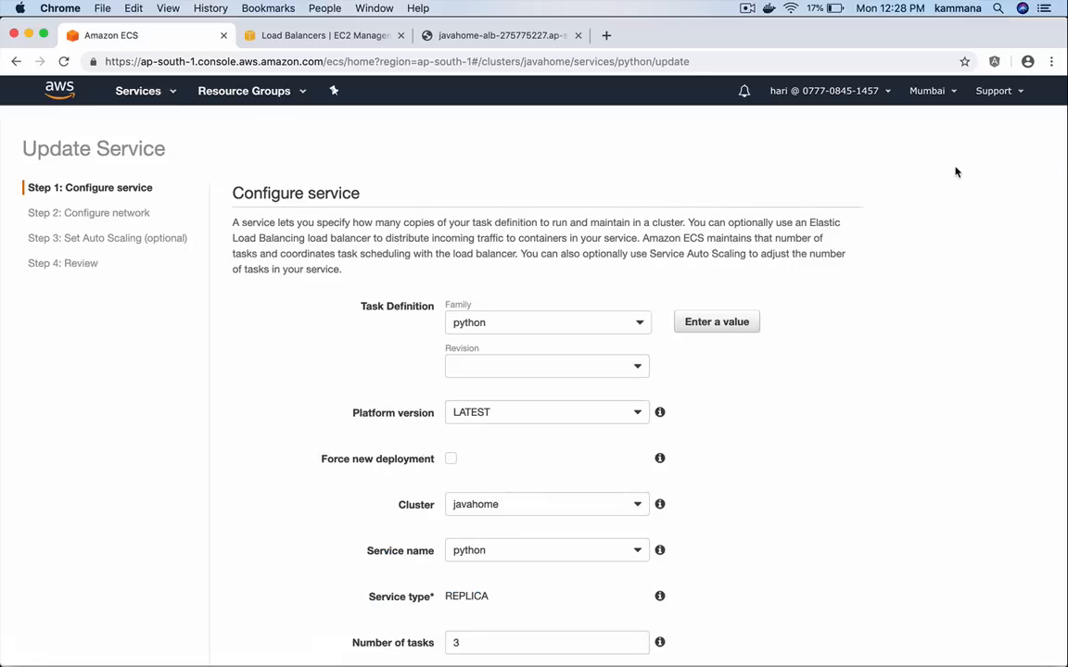
{"action": "left_click", "coordinate": [546, 364]}
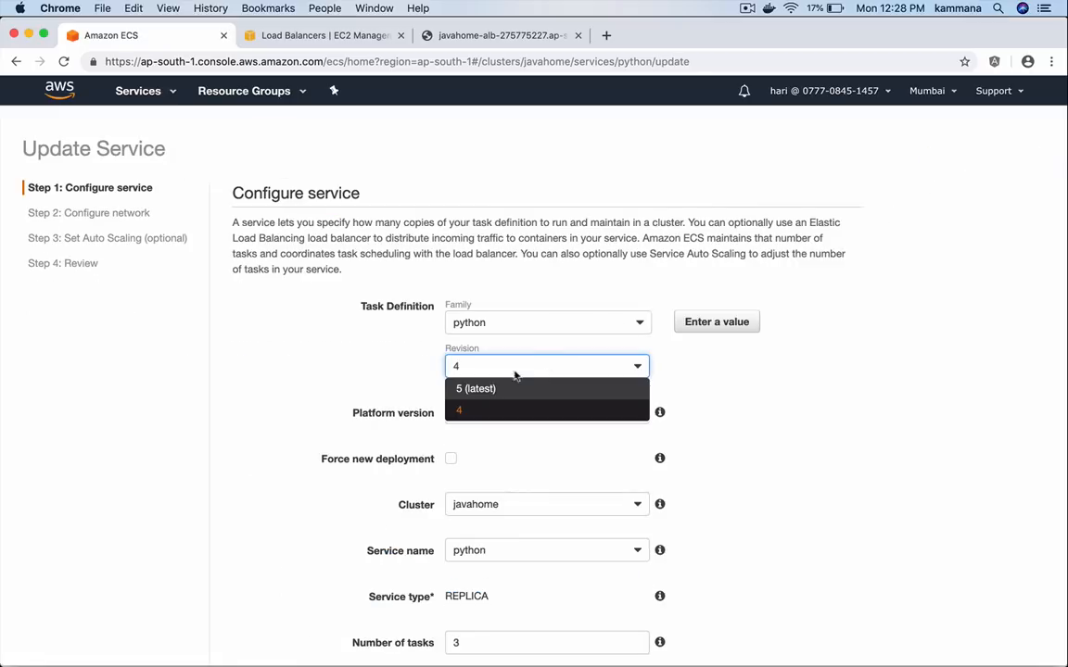
{"action": "left_click", "coordinate": [477, 389]}
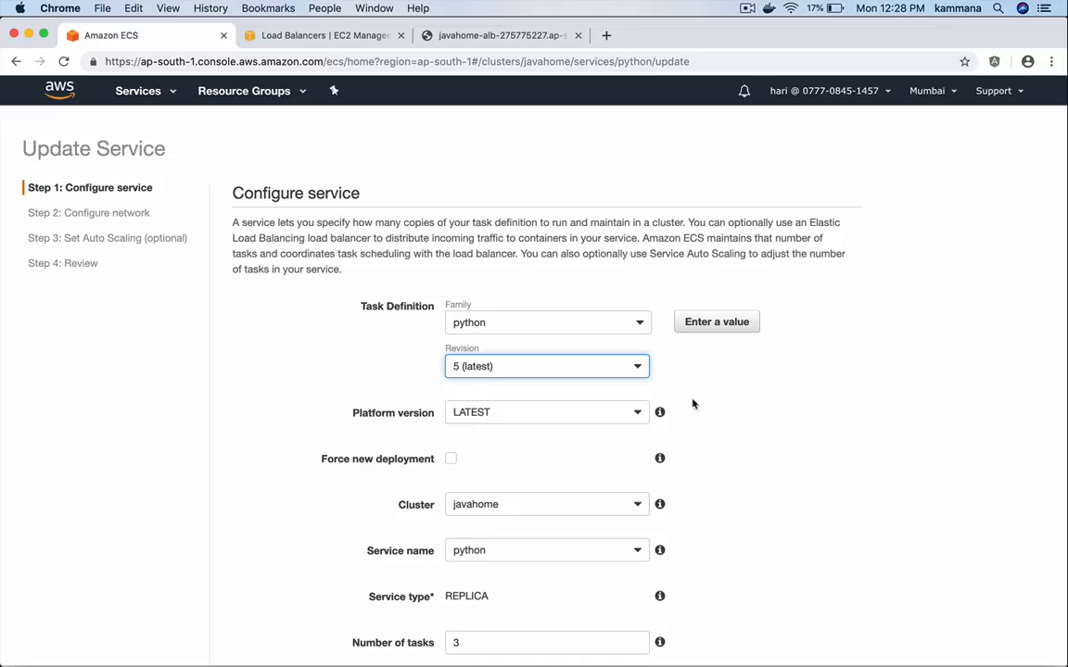
Keep the network and auto scaling settings as they are, review the python service and submit its update
{"action": "scroll", "coordinate": [789, 431], "scroll_direction": "down", "scroll_amount": 5}
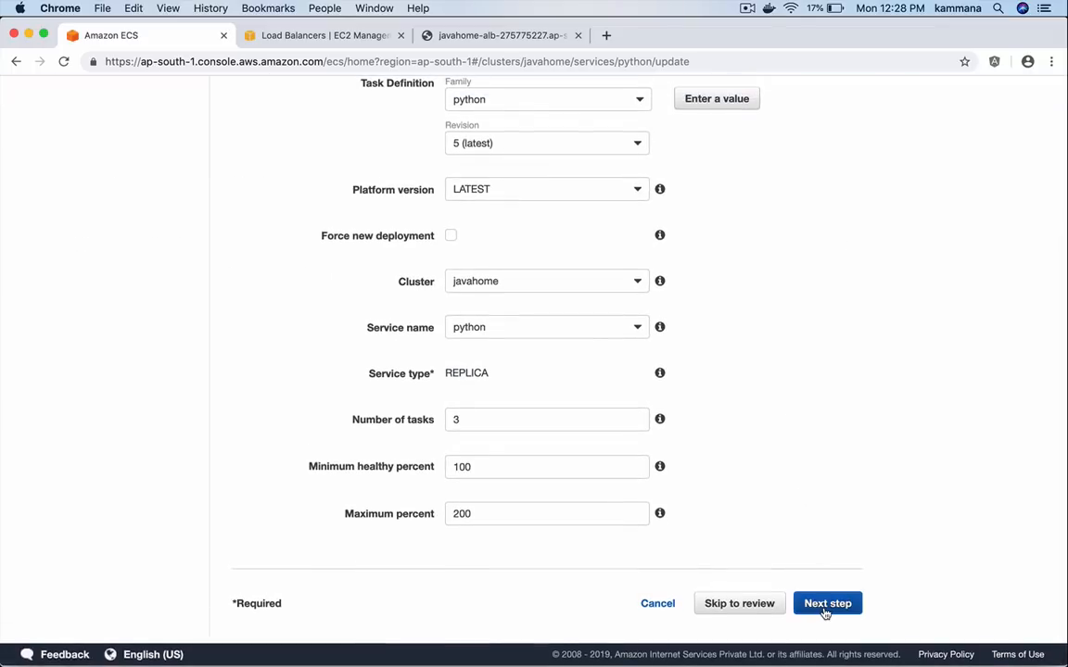
{"action": "left_click", "coordinate": [824, 607]}
{"action": "scroll", "coordinate": [824, 612], "scroll_direction": "down", "scroll_amount": 5}
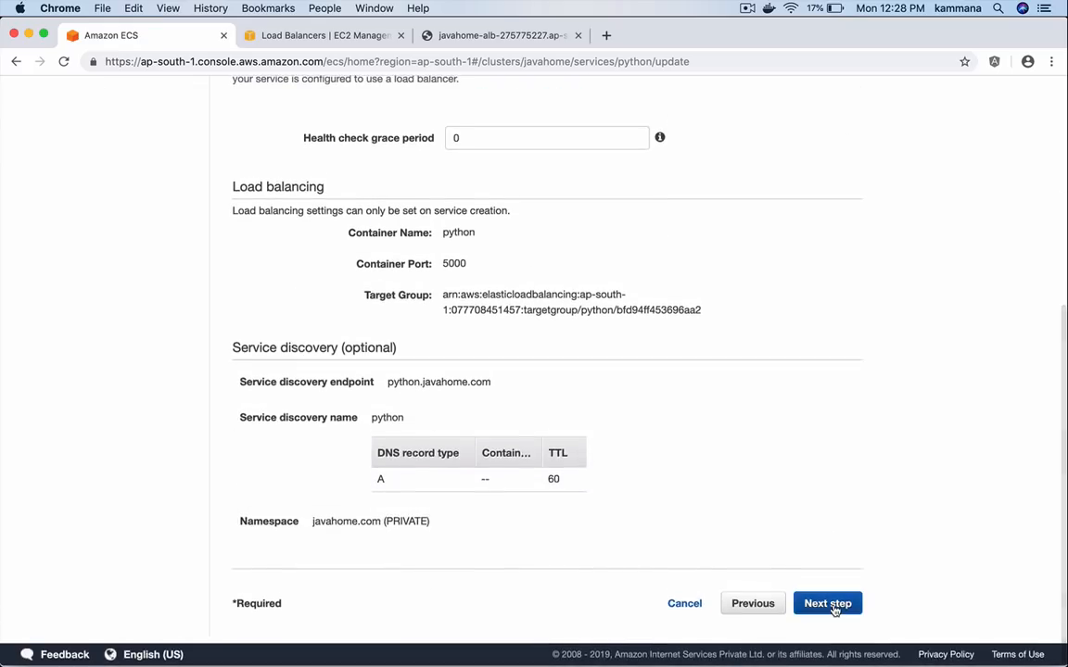
{"action": "left_click", "coordinate": [830, 604]}
{"action": "left_click", "coordinate": [834, 451]}
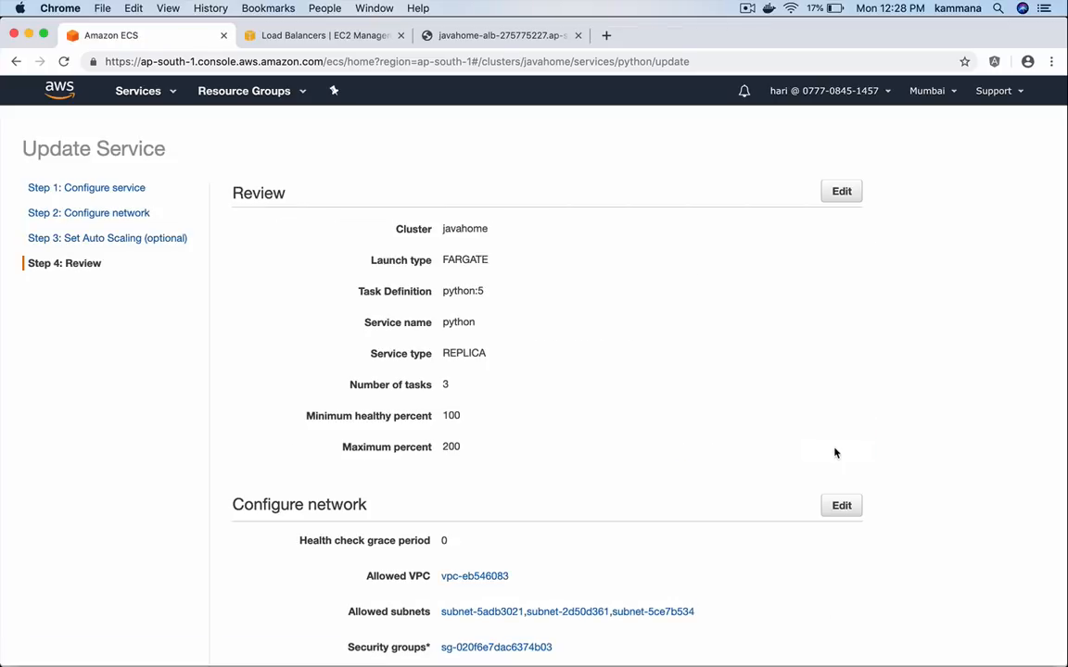
{"action": "scroll", "coordinate": [836, 454], "scroll_direction": "down", "scroll_amount": 10}
{"action": "left_click", "coordinate": [796, 601]}
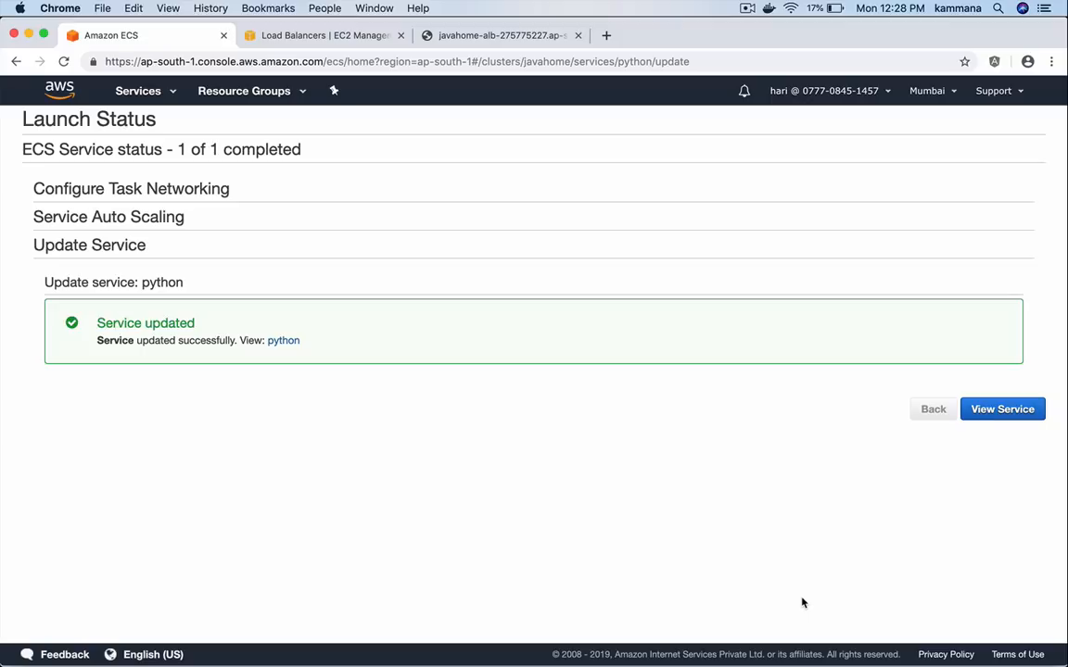
Open the javahome cluster's task list and refresh it to check the status of the python:5 tasks
{"action": "left_click", "coordinate": [986, 409]}
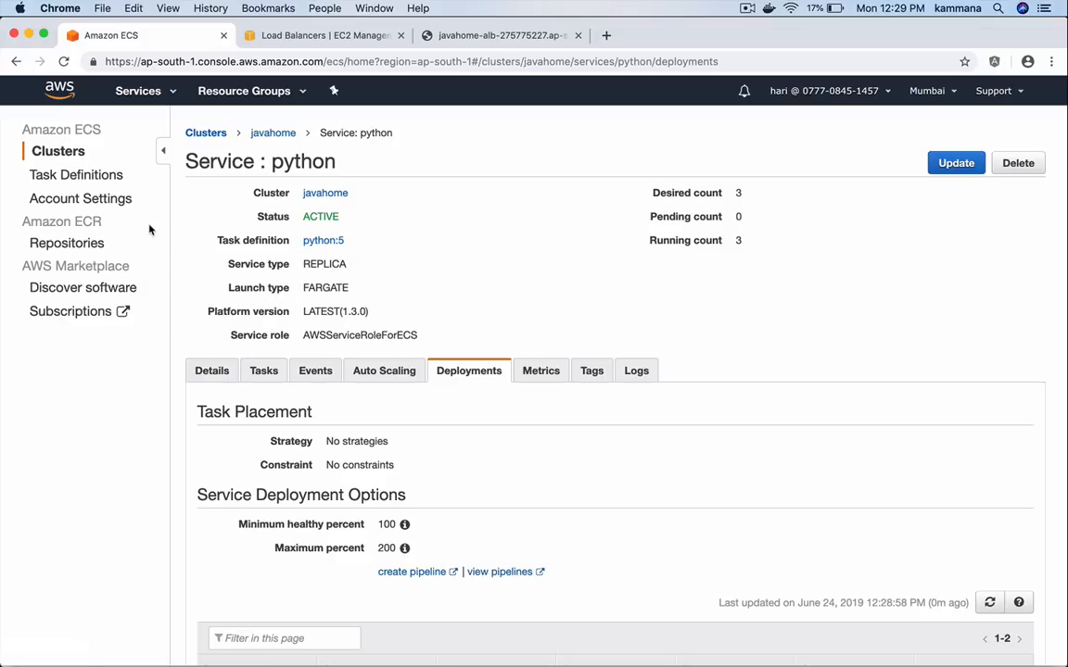
{"action": "left_click", "coordinate": [65, 154]}
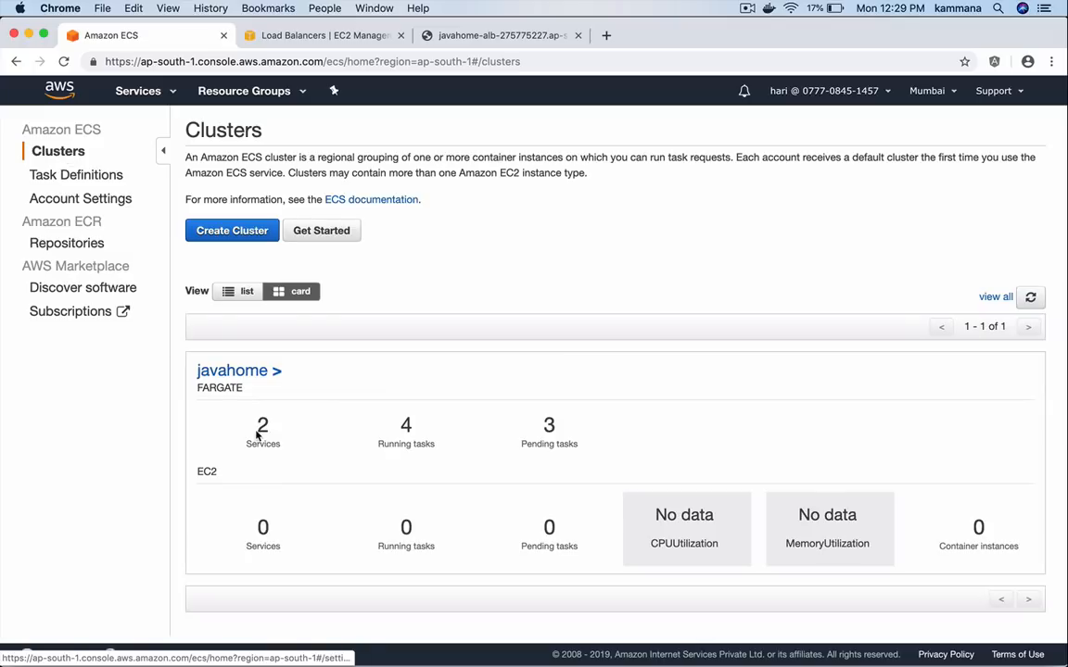
{"action": "left_click", "coordinate": [237, 376]}
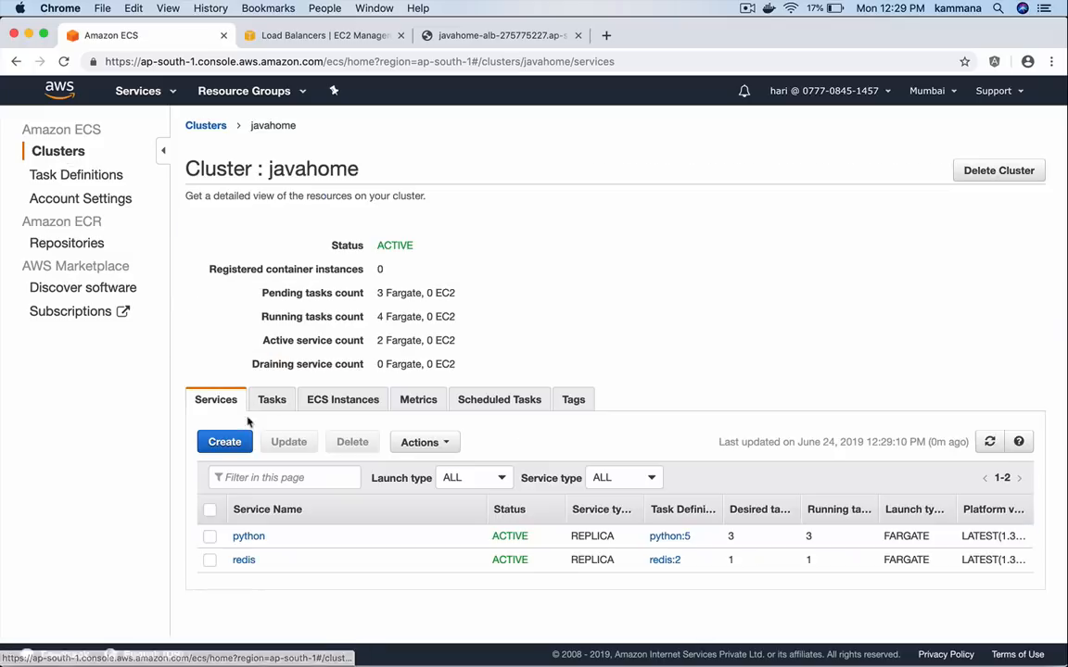
{"action": "left_click", "coordinate": [272, 401]}
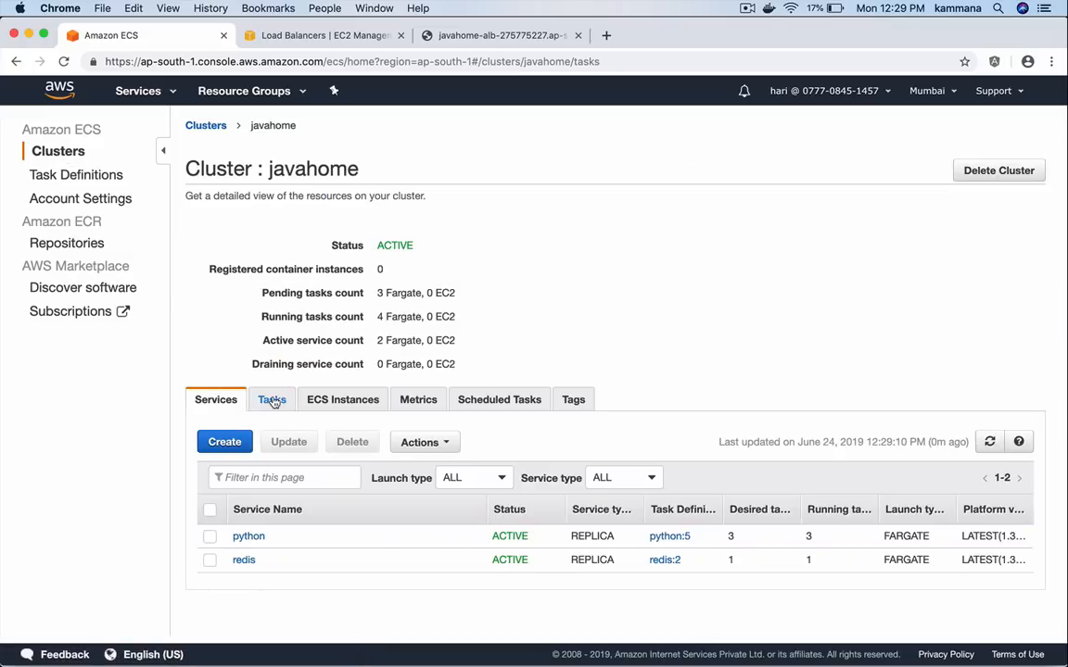
{"action": "scroll", "coordinate": [401, 547], "scroll_direction": "down", "scroll_amount": 3}
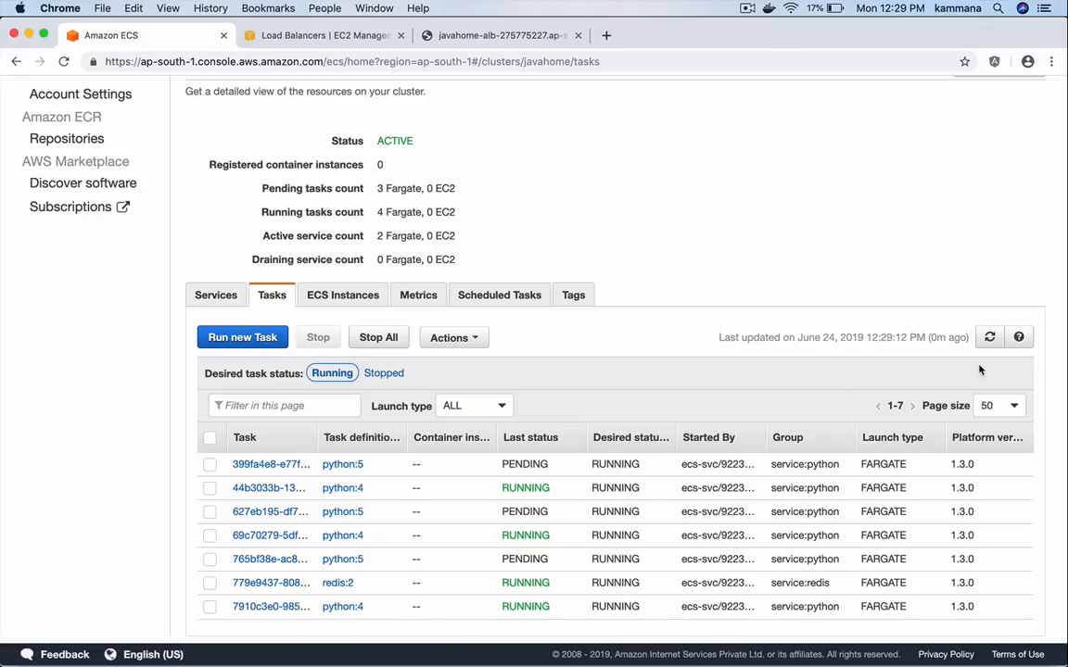
{"action": "left_click", "coordinate": [988, 337]}
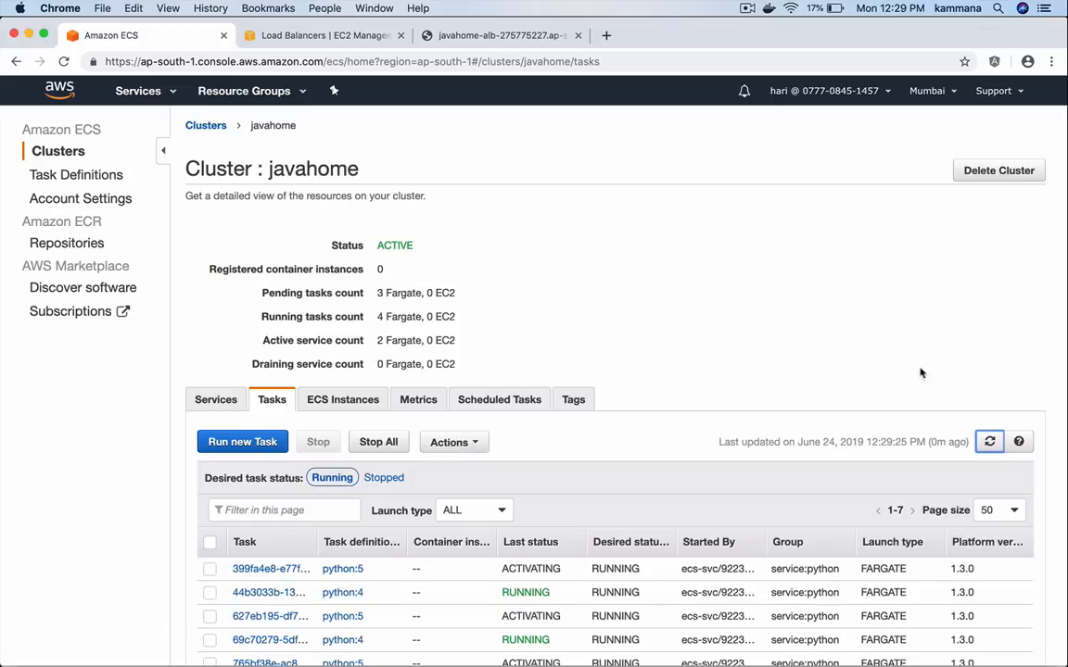
{"action": "scroll", "coordinate": [973, 348], "scroll_direction": "down", "scroll_amount": 3}
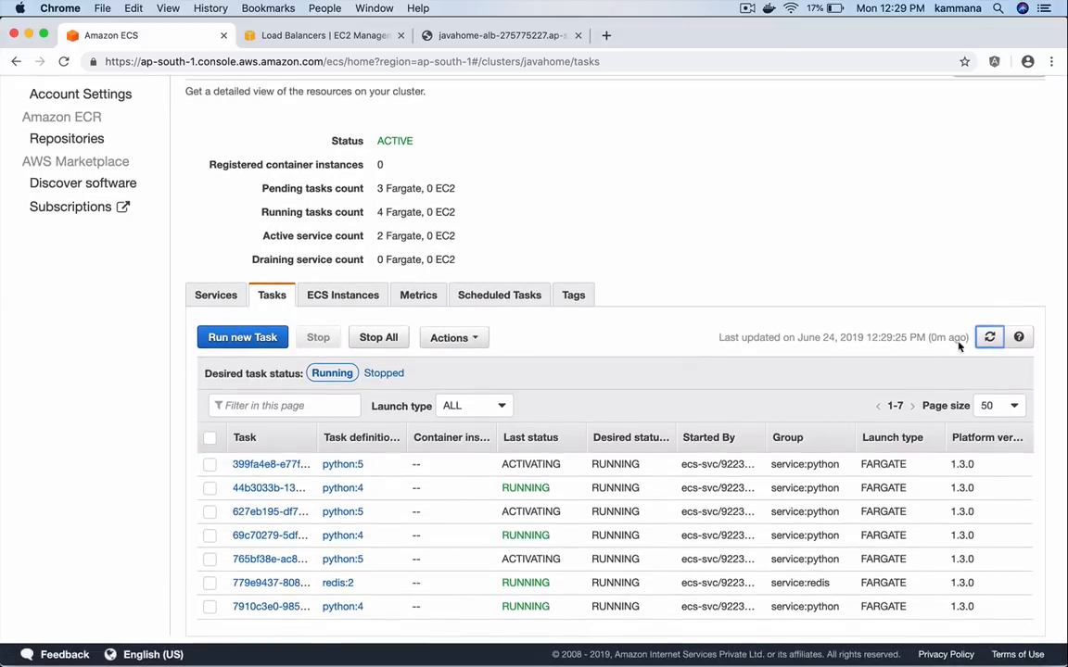
{"action": "scroll", "coordinate": [941, 356], "scroll_direction": "up", "scroll_amount": 3}
Reload the javahome-alb app page repeatedly to check the heading's colour and hit counter during the deployment
{"action": "left_click", "coordinate": [454, 35]}
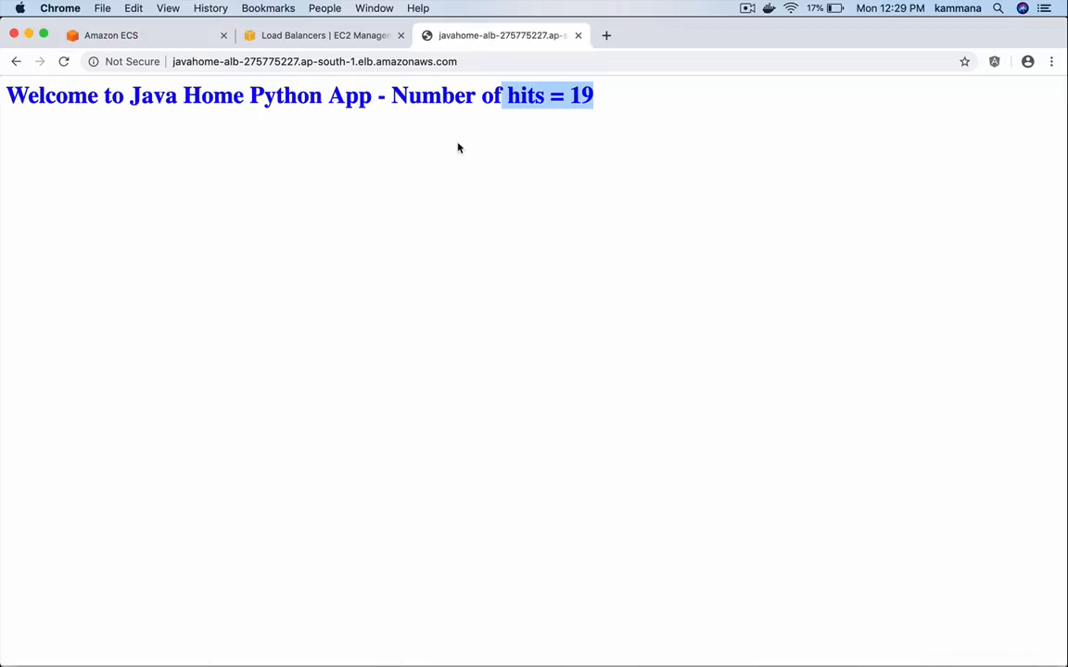
{"action": "key", "text": "super+r"}
{"action": "key", "text": "super+r"}
{"action": "key", "text": "super+r"}
{"action": "key", "text": "super+r"}
{"action": "key", "text": "super+r"}
{"action": "key", "text": "super+r"}
{"action": "key", "text": "super+r"}
{"action": "key", "text": "super+r"}
{"action": "key", "text": "super+r"}
{"action": "key", "text": "super+r"}
{"action": "key", "text": "super+r"}
{"action": "key", "text": "super+r"}
{"action": "key", "text": "super+r"}
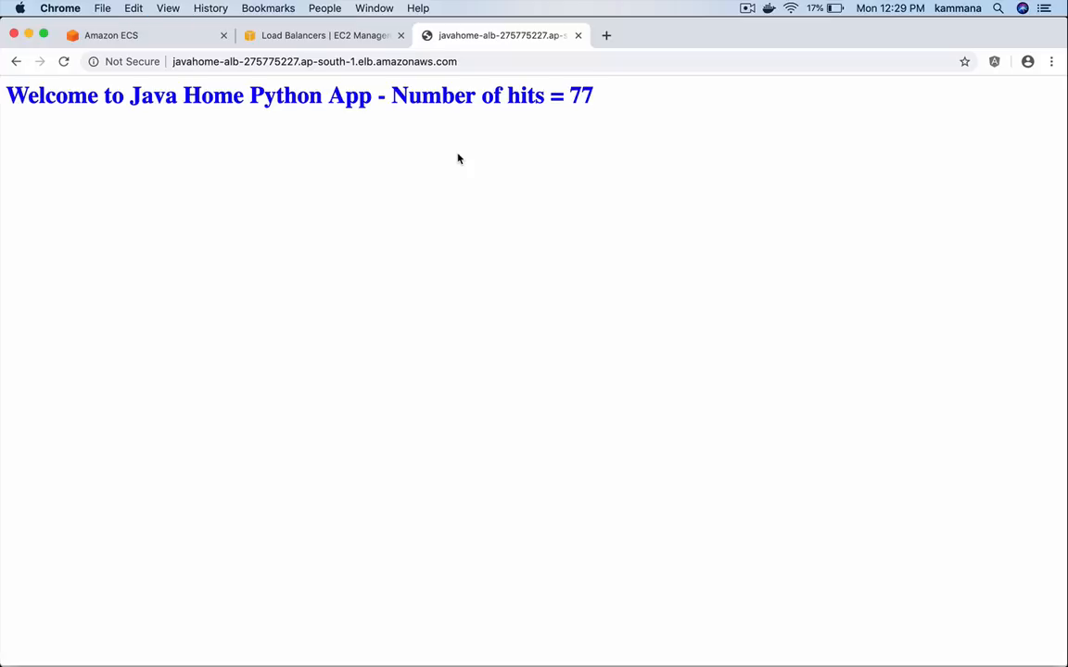
{"action": "key", "text": "super+r"}
{"action": "key", "text": "super+r"}
{"action": "key", "text": "super+r"}
{"action": "key", "text": "super+r"}
{"action": "key", "text": "super+r"}
{"action": "key", "text": "super+r"}
{"action": "key", "text": "super+r"}
{"action": "key", "text": "super+r"}
{"action": "key", "text": "super+r"}
{"action": "triple_click", "coordinate": [445, 96]}
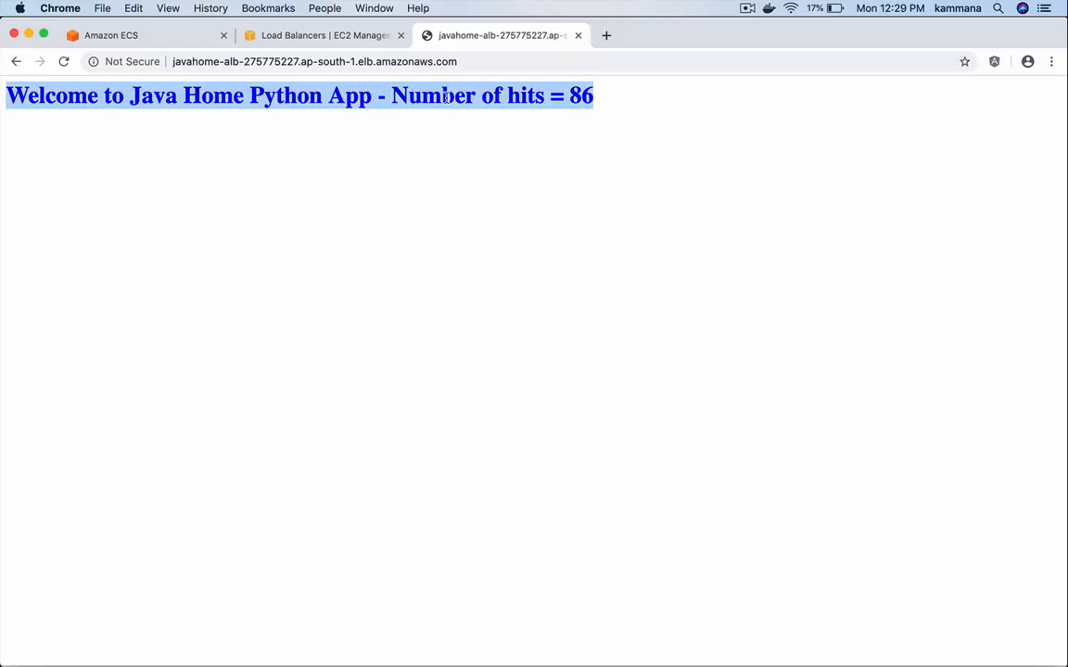
Refresh the javahome cluster's task list and compare the task statuses with the heading on the app page
{"action": "left_click", "coordinate": [347, 39]}
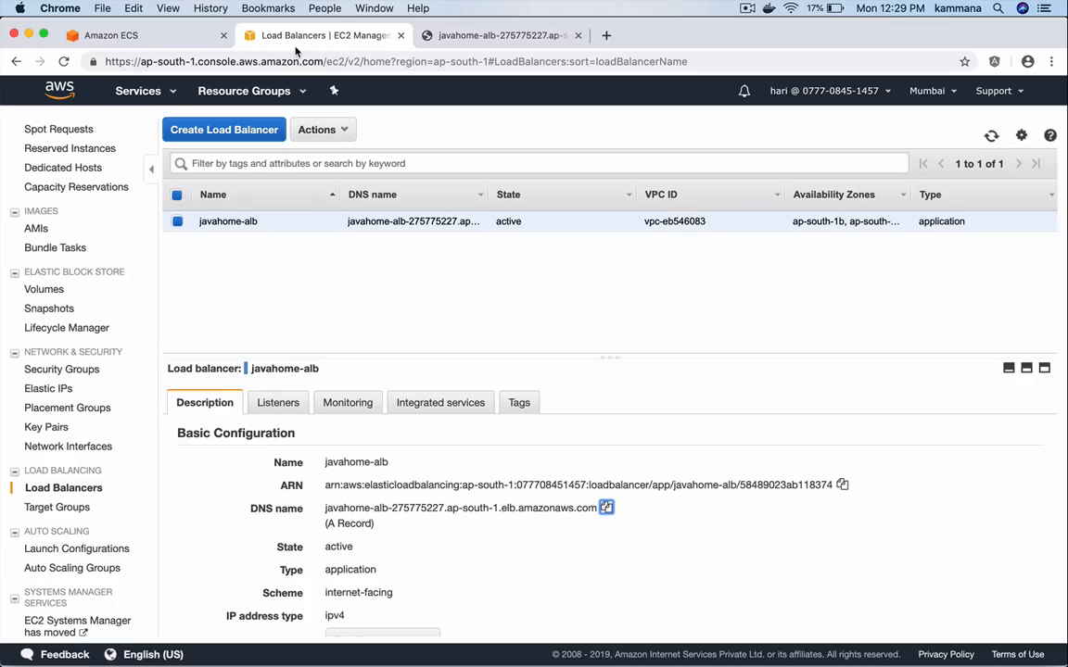
{"action": "left_click", "coordinate": [155, 35]}
{"action": "left_click", "coordinate": [990, 442]}
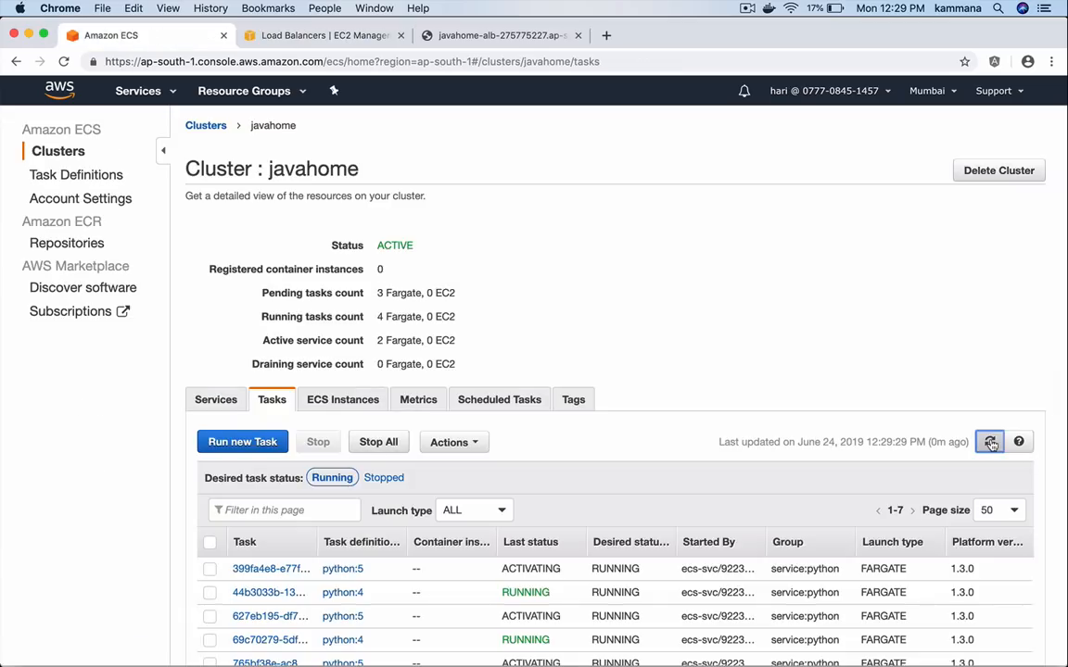
{"action": "left_click", "coordinate": [530, 38]}
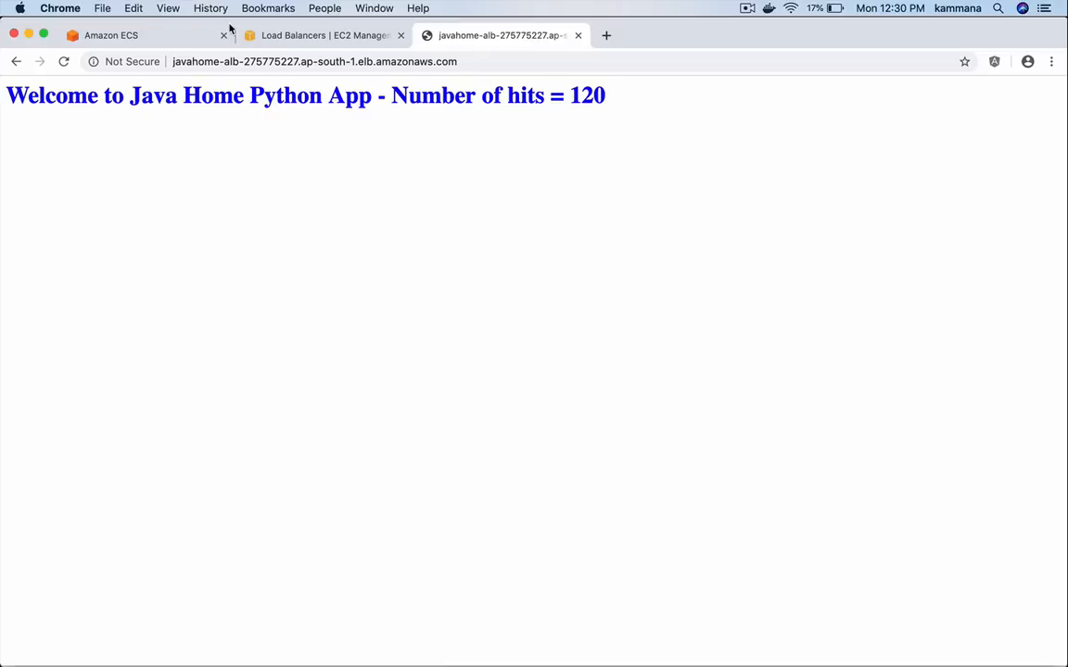
{"action": "left_click", "coordinate": [167, 41]}
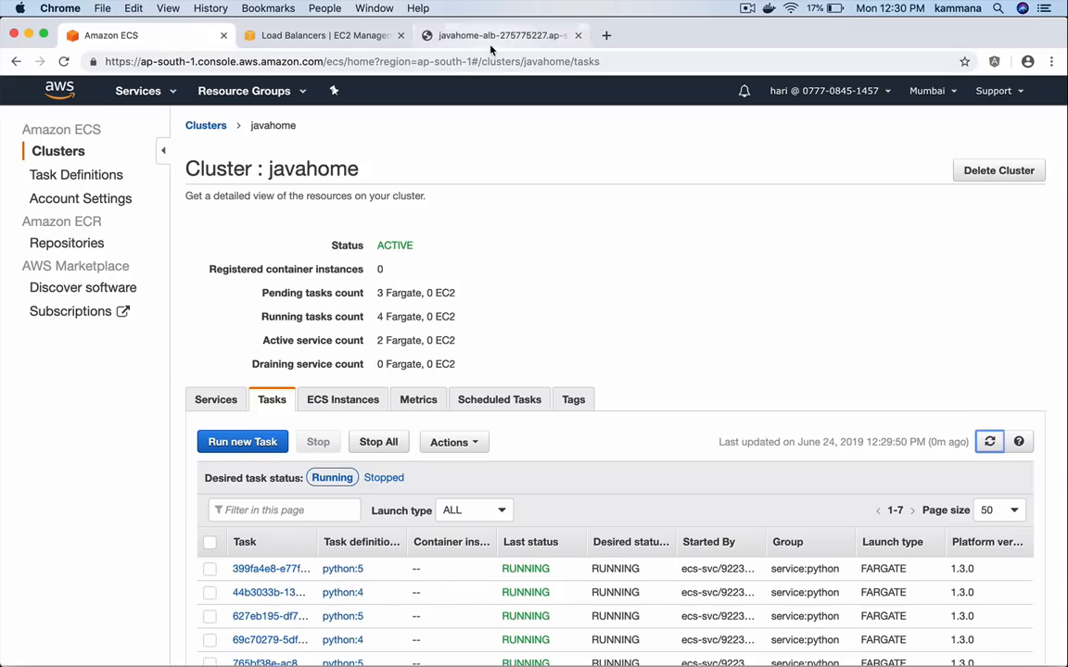
{"action": "left_click", "coordinate": [440, 39]}
{"action": "double_click", "coordinate": [445, 95]}
{"action": "left_click", "coordinate": [445, 95]}
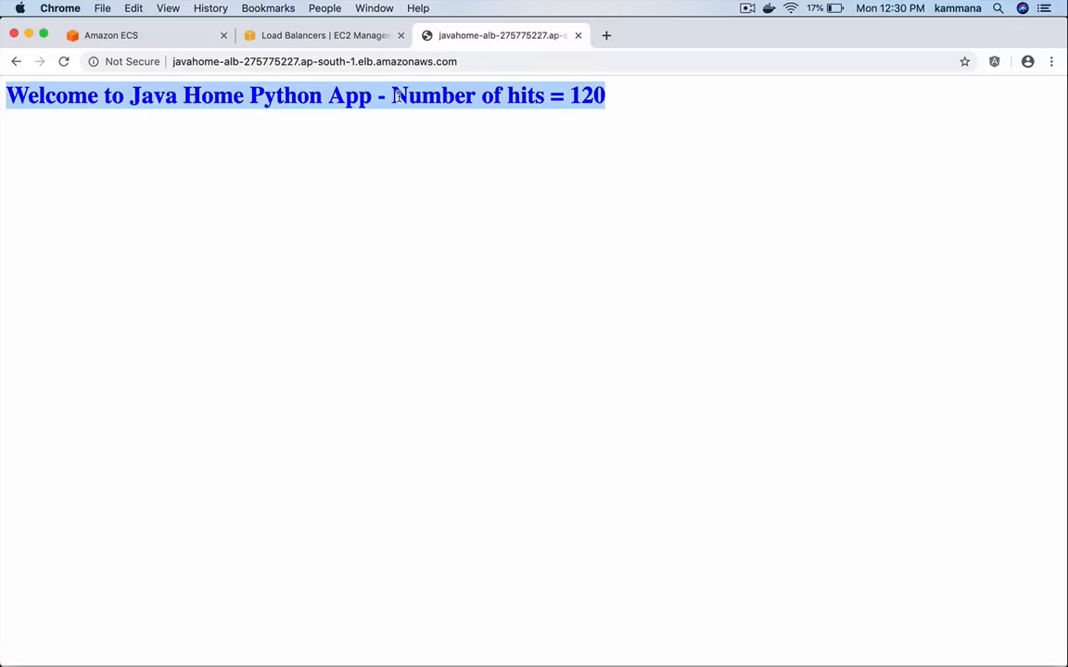
Refresh the cluster's task list again and examine the status of the python:4 and python:5 tasks
{"action": "left_click", "coordinate": [176, 34]}
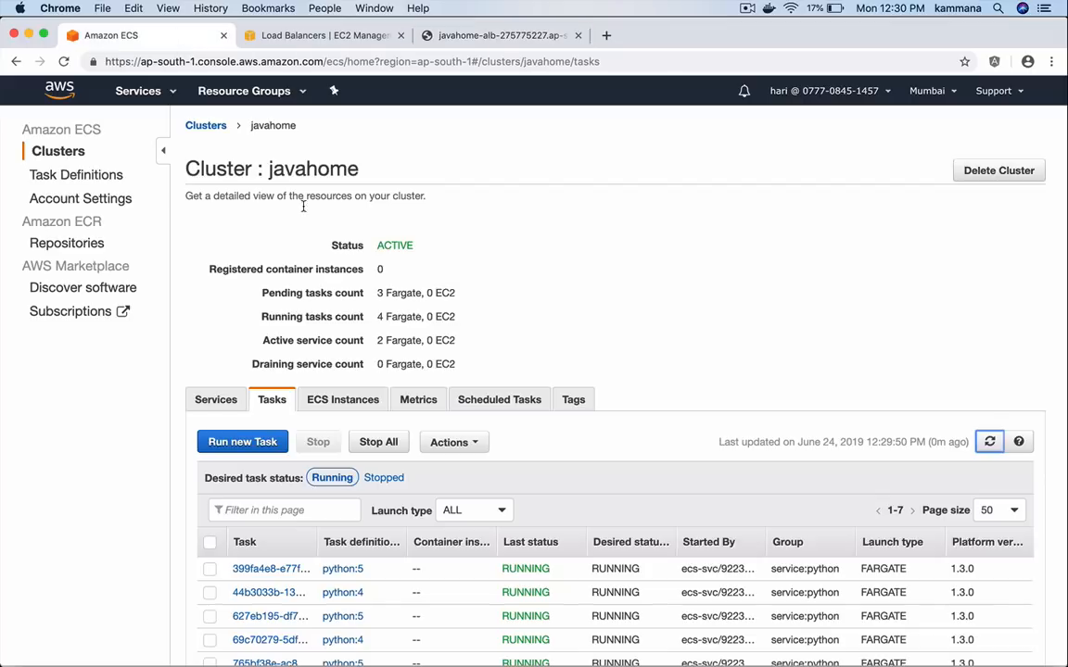
{"action": "left_click", "coordinate": [989, 441]}
{"action": "scroll", "coordinate": [773, 470], "scroll_direction": "down", "scroll_amount": 5}
{"action": "scroll", "coordinate": [556, 278], "scroll_direction": "up", "scroll_amount": 5}
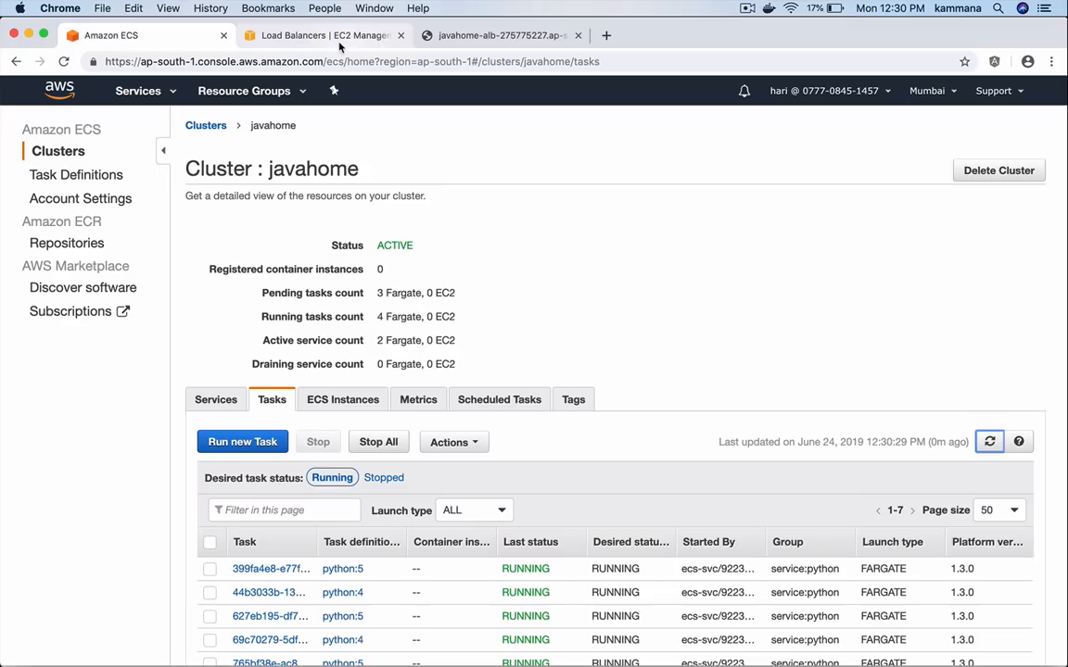
Open the python target group in the EC2 console and refresh it to check the status of its registered targets
{"action": "left_click", "coordinate": [303, 37]}
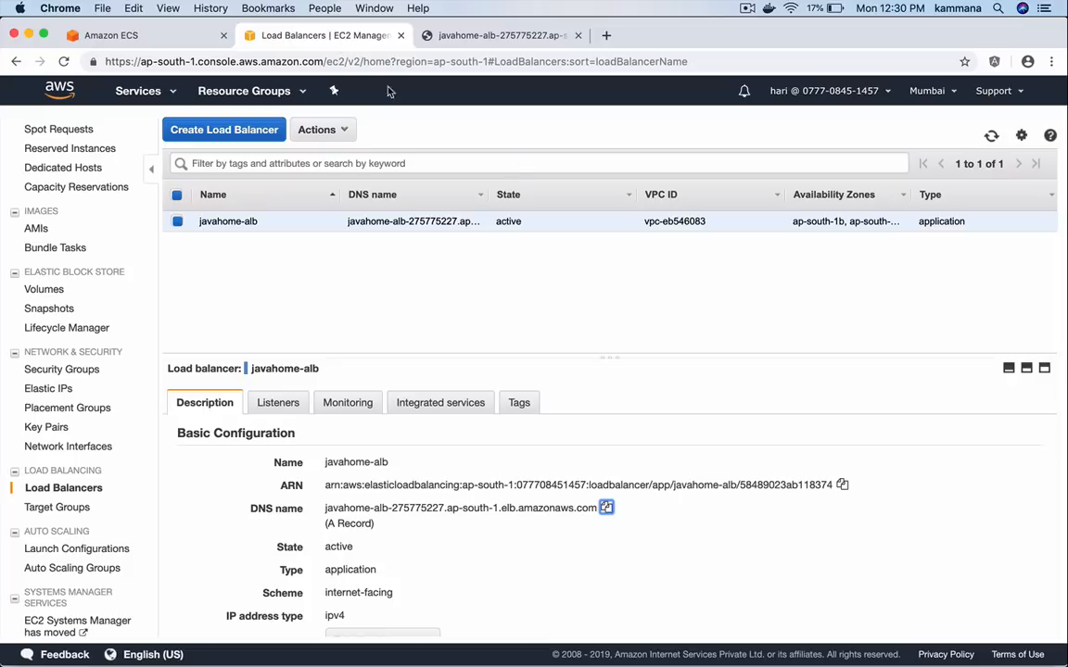
{"action": "left_click", "coordinate": [70, 508]}
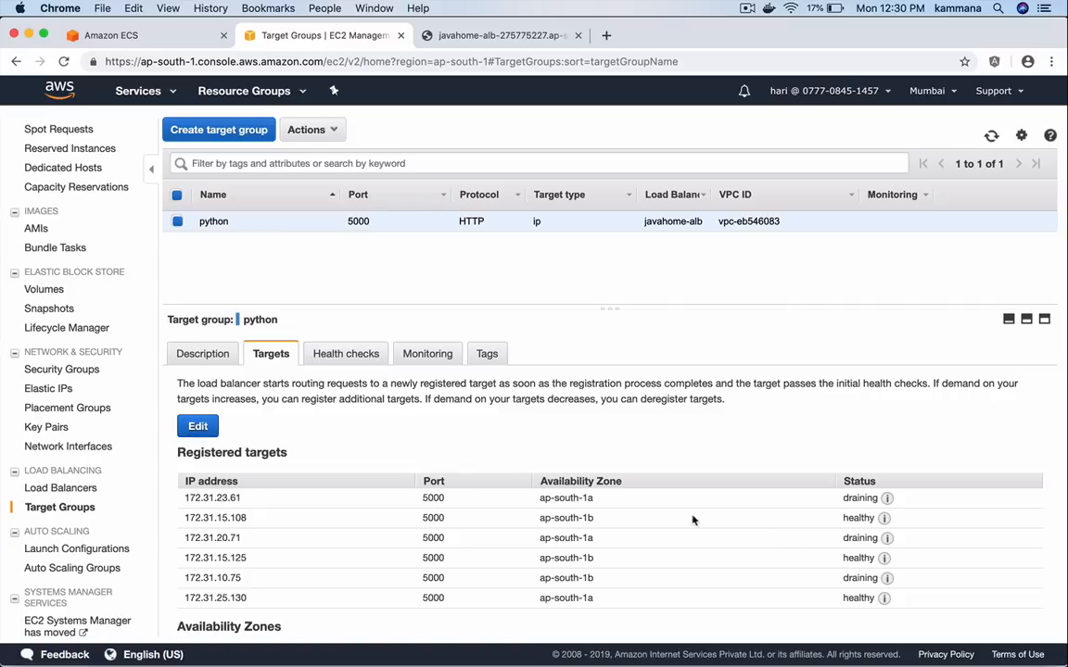
{"action": "double_click", "coordinate": [860, 517]}
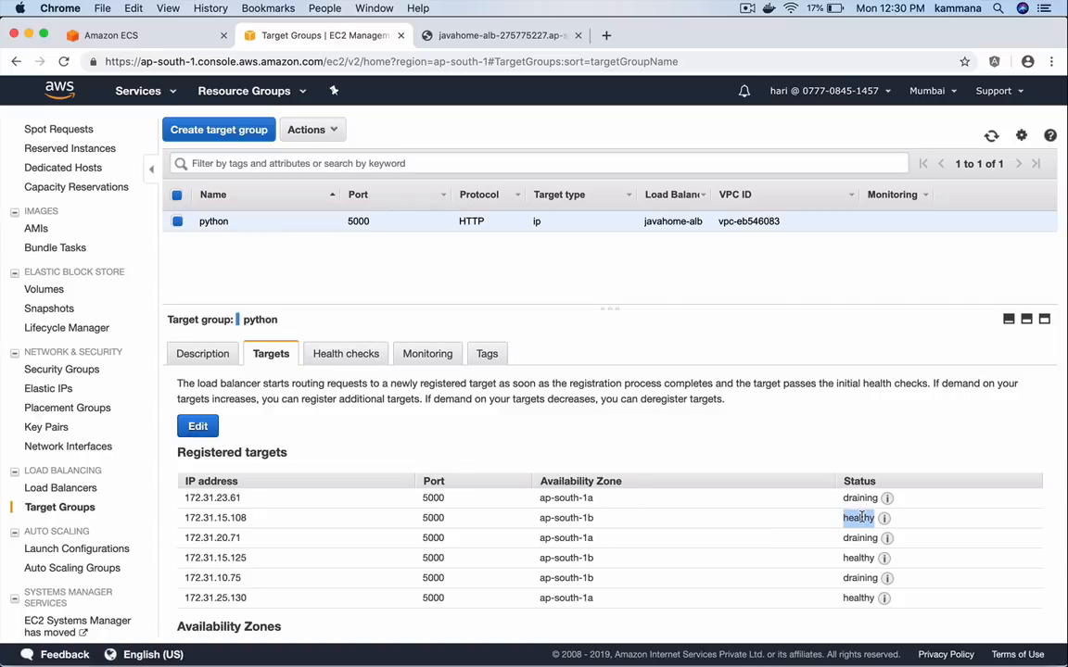
{"action": "left_click", "coordinate": [990, 137]}
{"action": "left_click", "coordinate": [989, 137]}
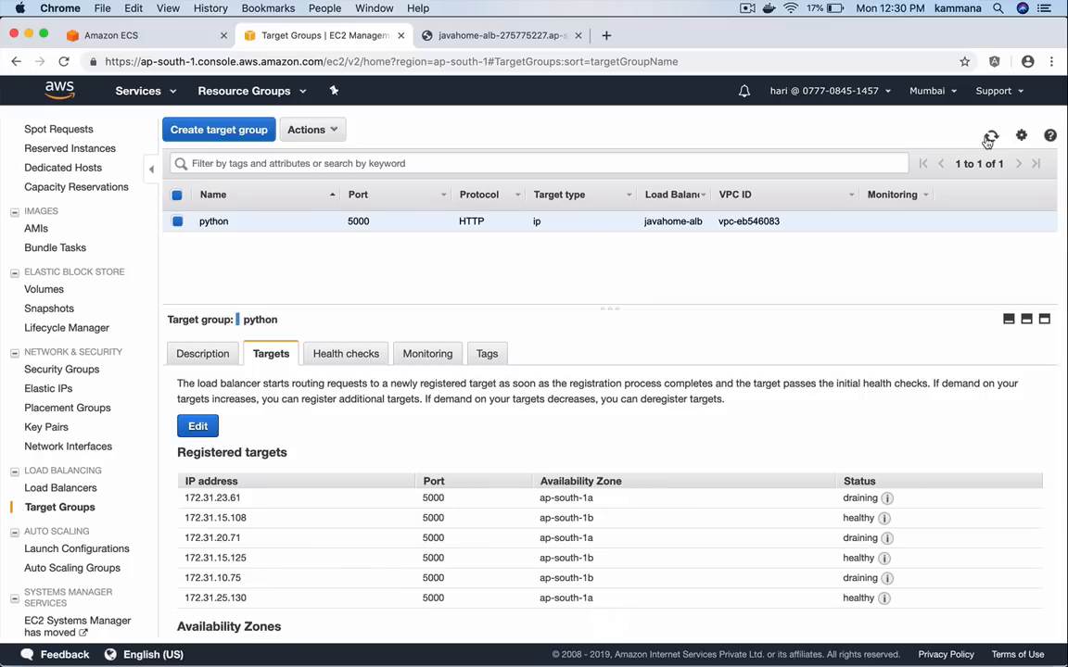
Reload the load-balanced app page repeatedly to verify that version 2 of the python app is being served
{"action": "left_click", "coordinate": [527, 37]}
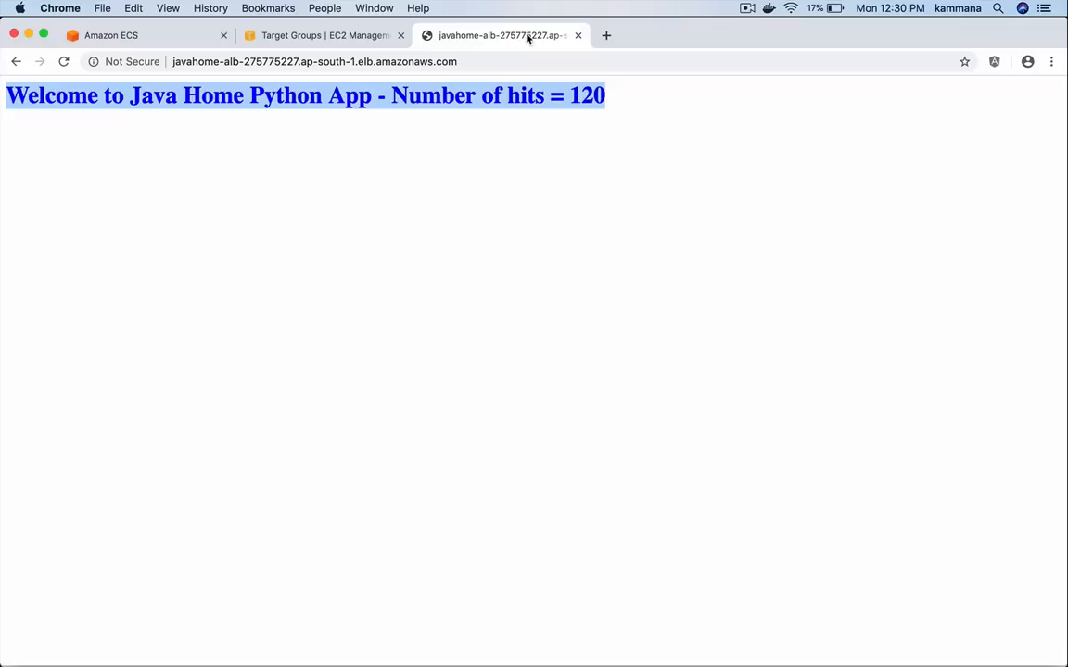
{"action": "key", "text": "super+r"}
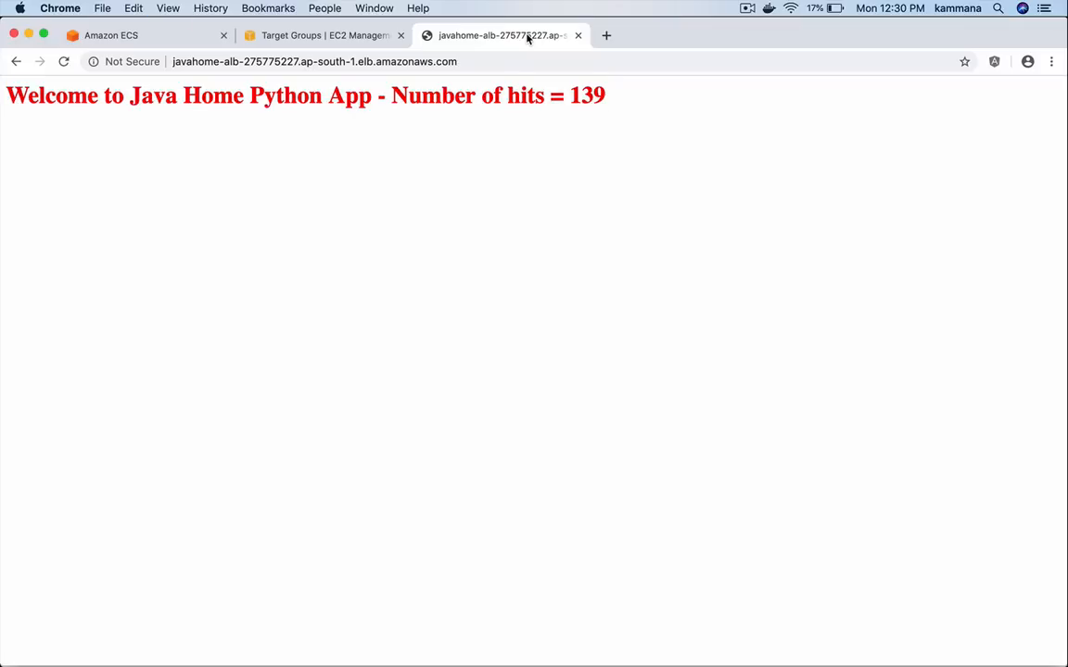
{"action": "triple_click", "coordinate": [473, 92]}
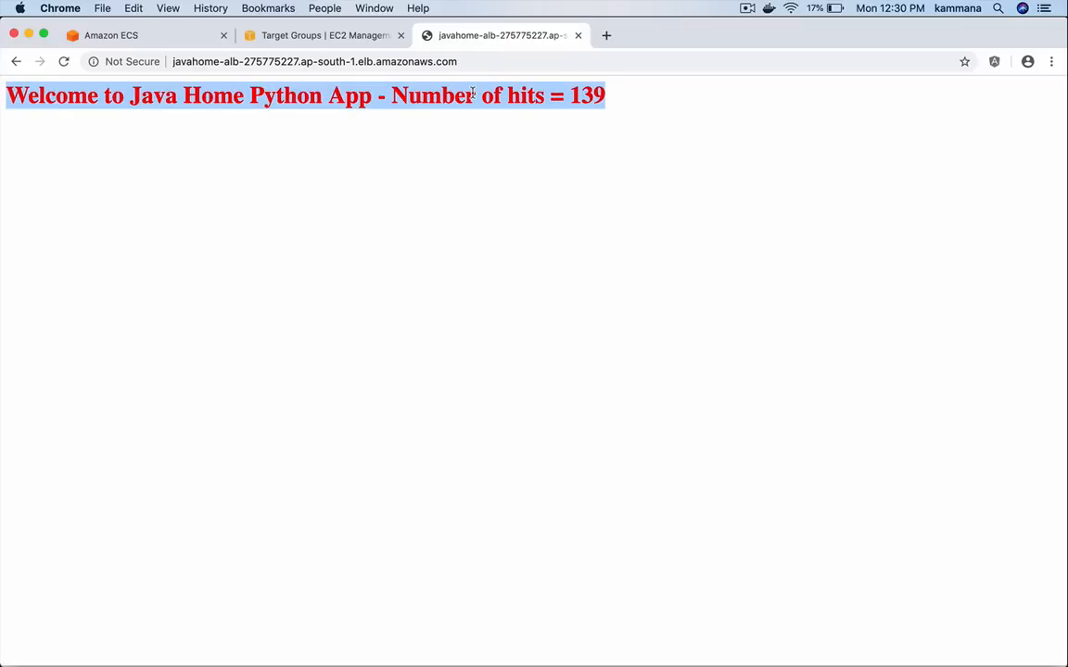
{"action": "key", "text": "super+r"}
{"action": "key", "text": "super+r"}
{"action": "key", "text": "super+r"}
{"action": "key", "text": "super+r"}
{"action": "key", "text": "super+r"}
{"action": "key", "text": "super+r"}
{"action": "key", "text": "super+r"}
{"action": "key", "text": "super+r"}
{"action": "key", "text": "super+r"}
{"action": "key", "text": "super+r"}
{"action": "key", "text": "super+r"}
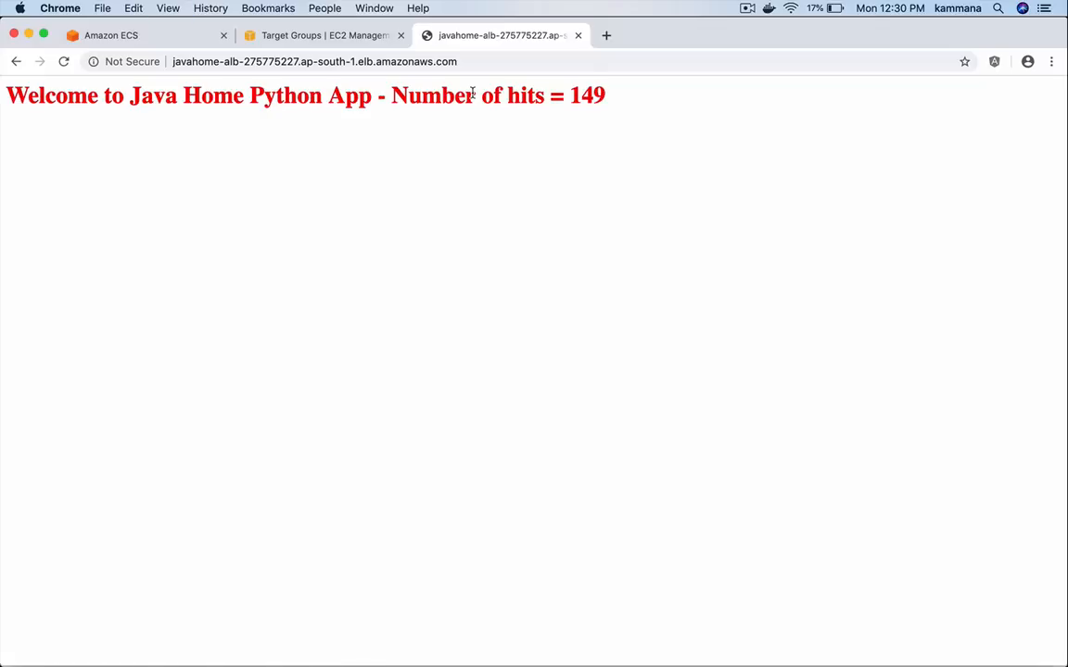